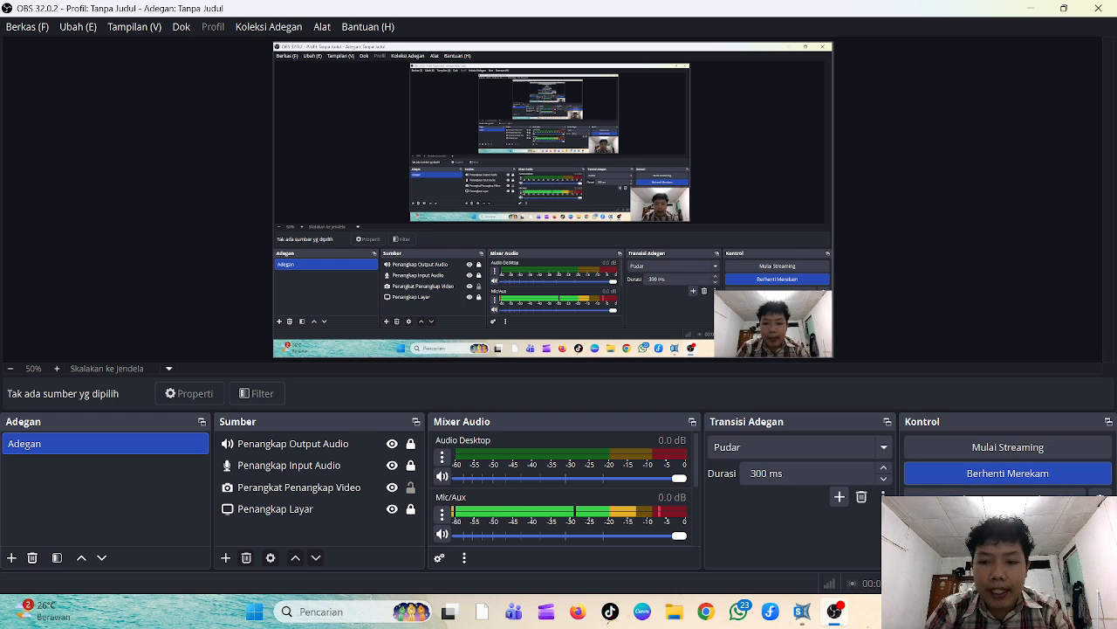
Switch to SAP2000 and start a new model from the 3D Frames template with KN, m, C units
{"action": "left_click", "coordinate": [803, 615]}
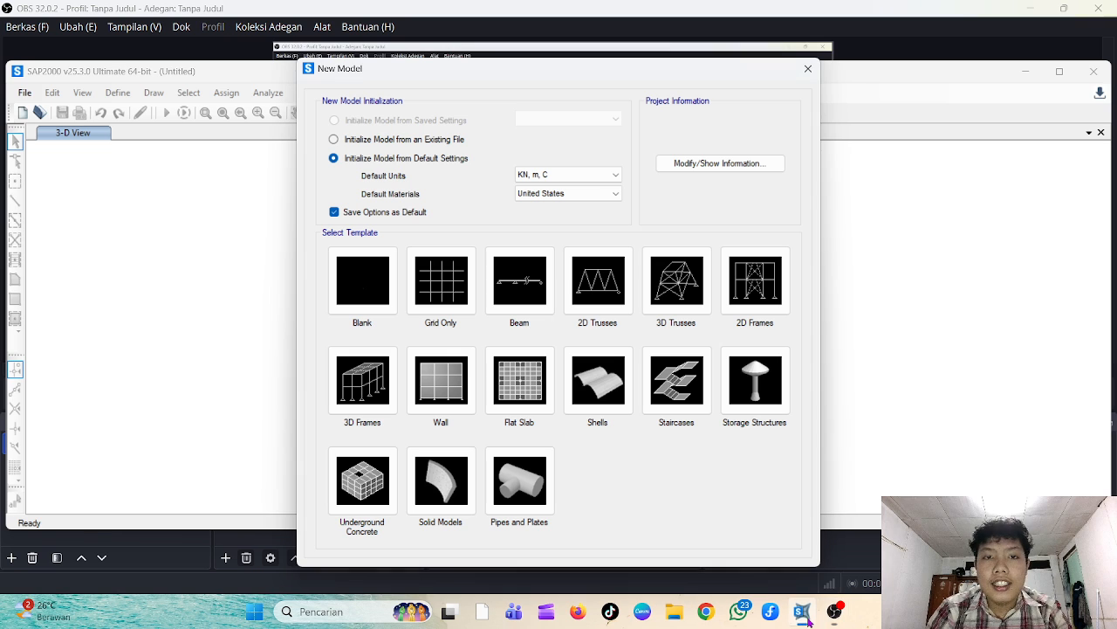
{"action": "left_click", "coordinate": [567, 175]}
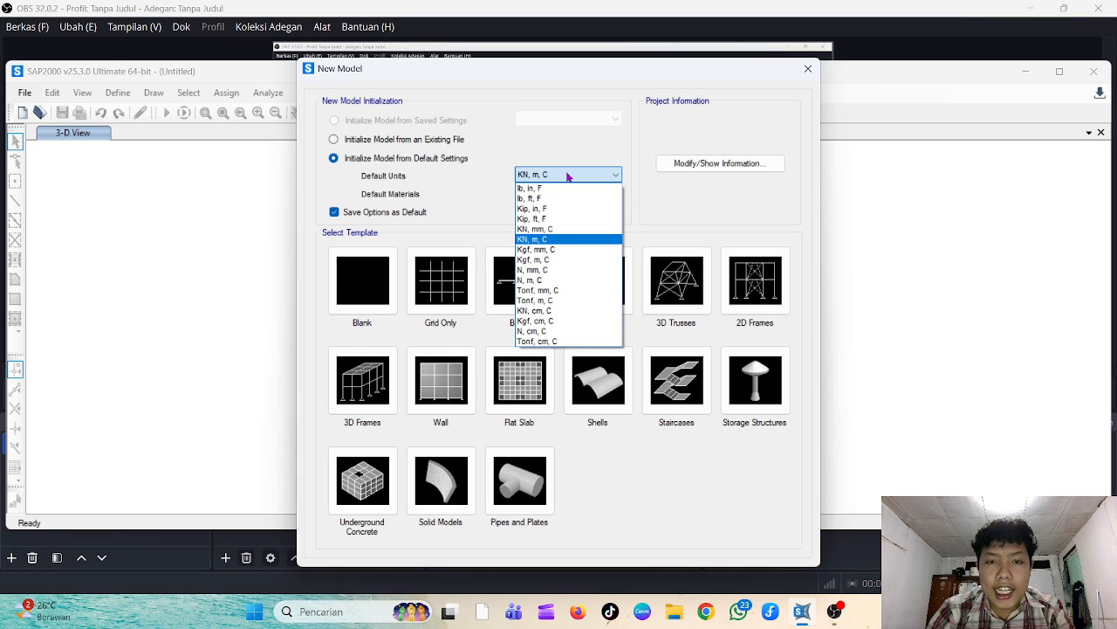
{"action": "left_click", "coordinate": [559, 239]}
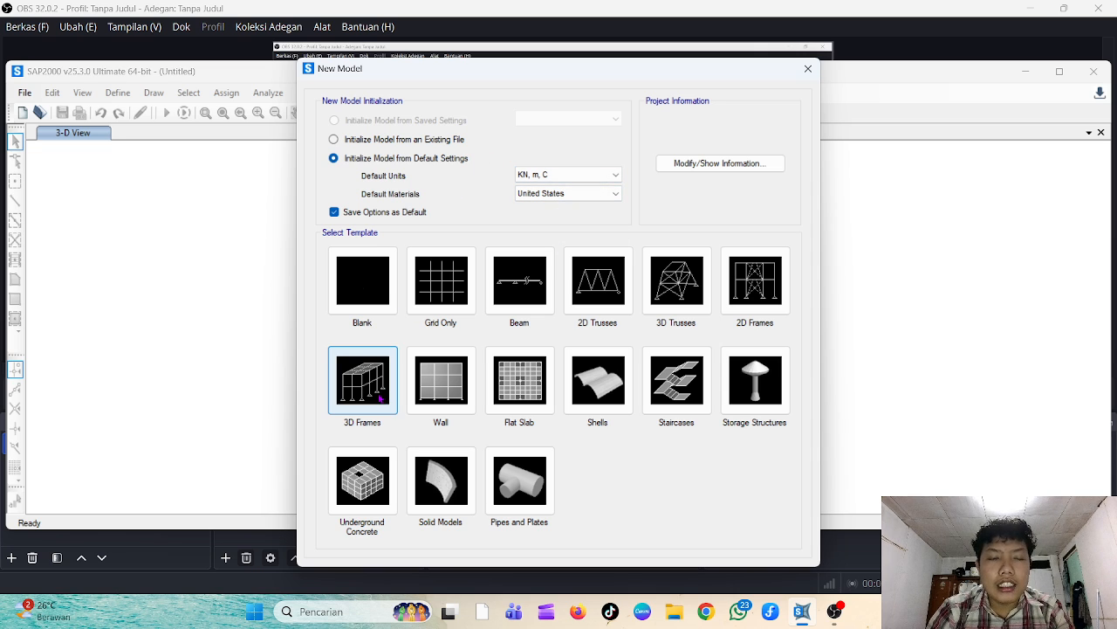
{"action": "left_click", "coordinate": [379, 397]}
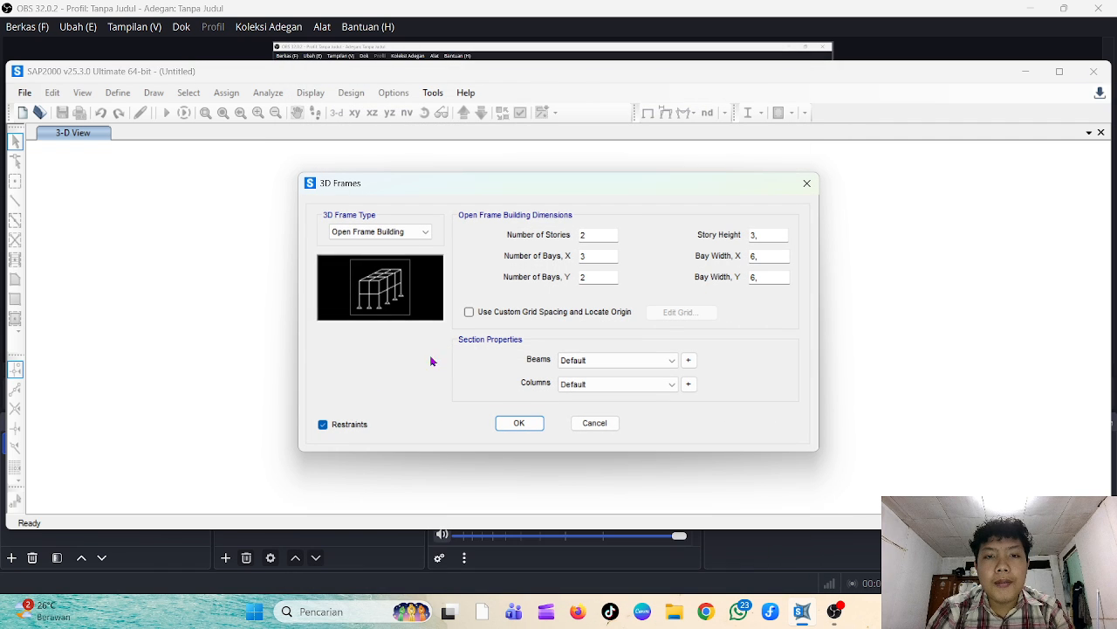
Create the open frame building with 2 bays in X, a story height of 4 m and bay widths of 4 m in X and Y
{"action": "double_click", "coordinate": [593, 255]}
{"action": "type", "text": "2"}
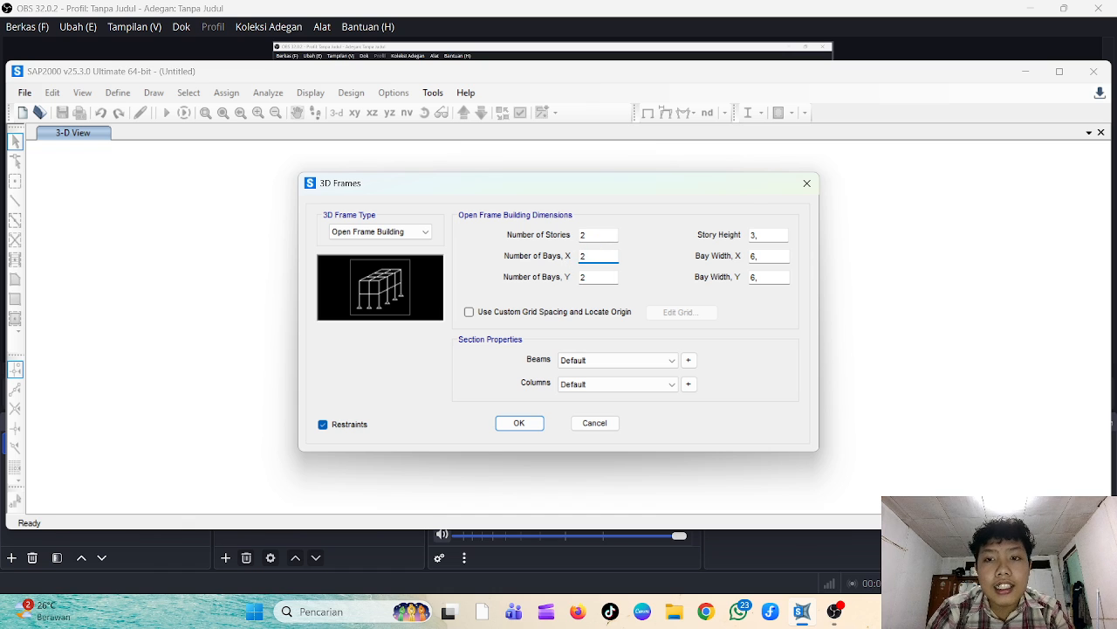
{"action": "double_click", "coordinate": [775, 236]}
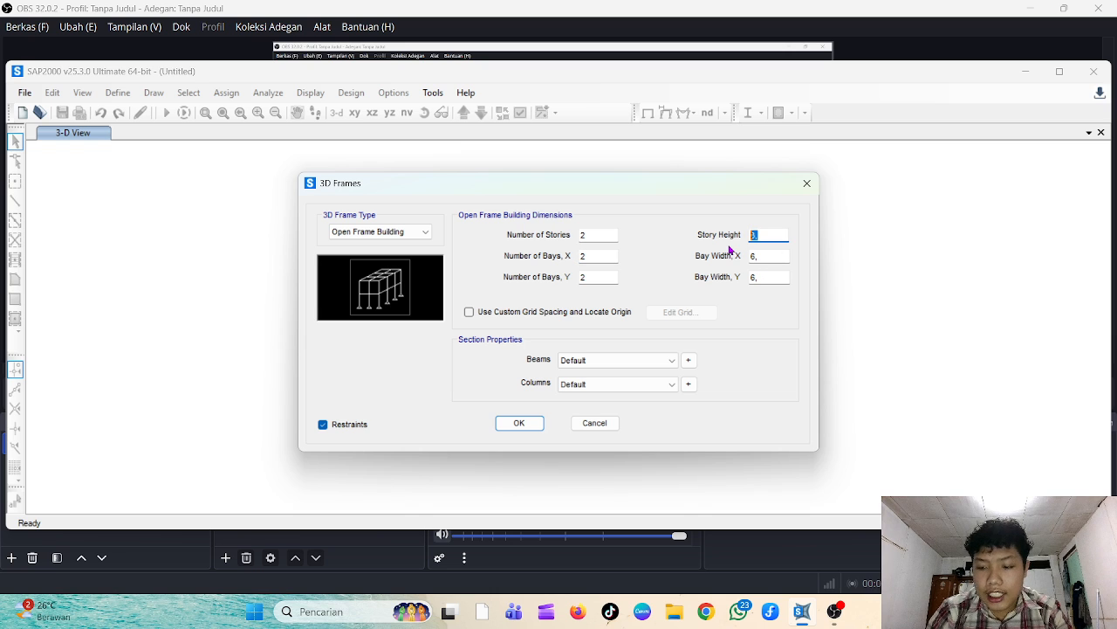
{"action": "type", "text": "4"}
{"action": "double_click", "coordinate": [768, 256]}
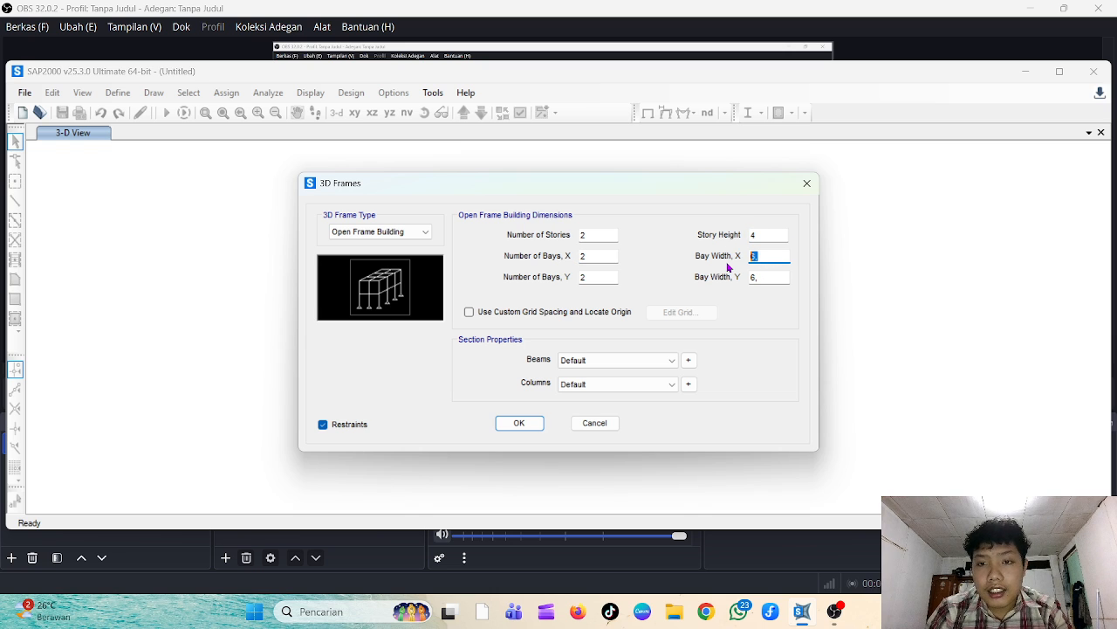
{"action": "type", "text": "4"}
{"action": "double_click", "coordinate": [772, 276]}
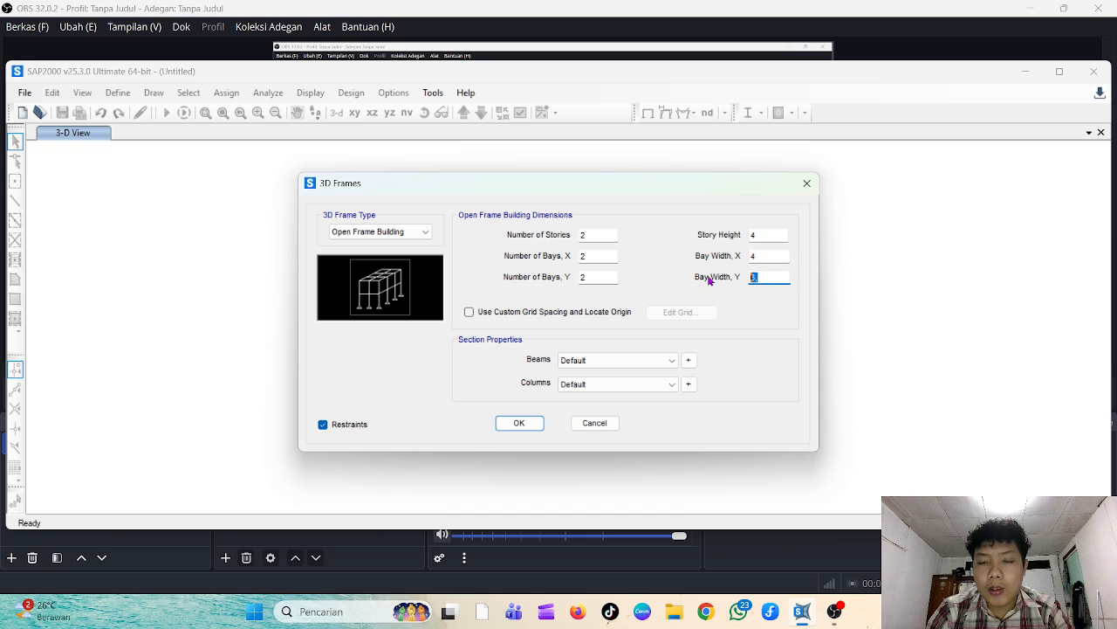
{"action": "type", "text": "4"}
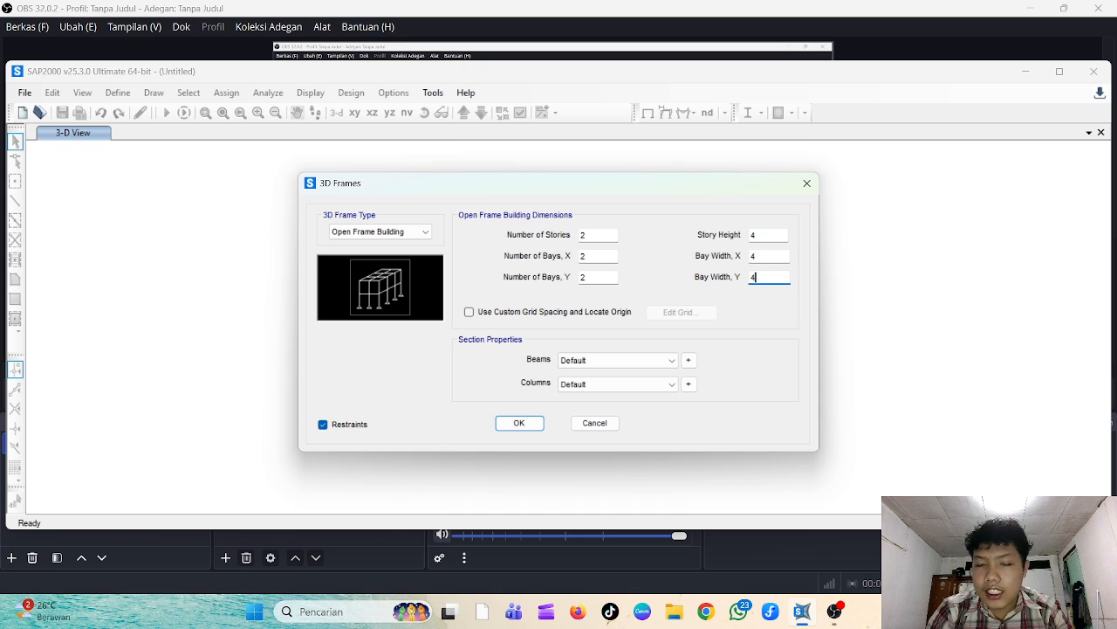
{"action": "left_click", "coordinate": [521, 426]}
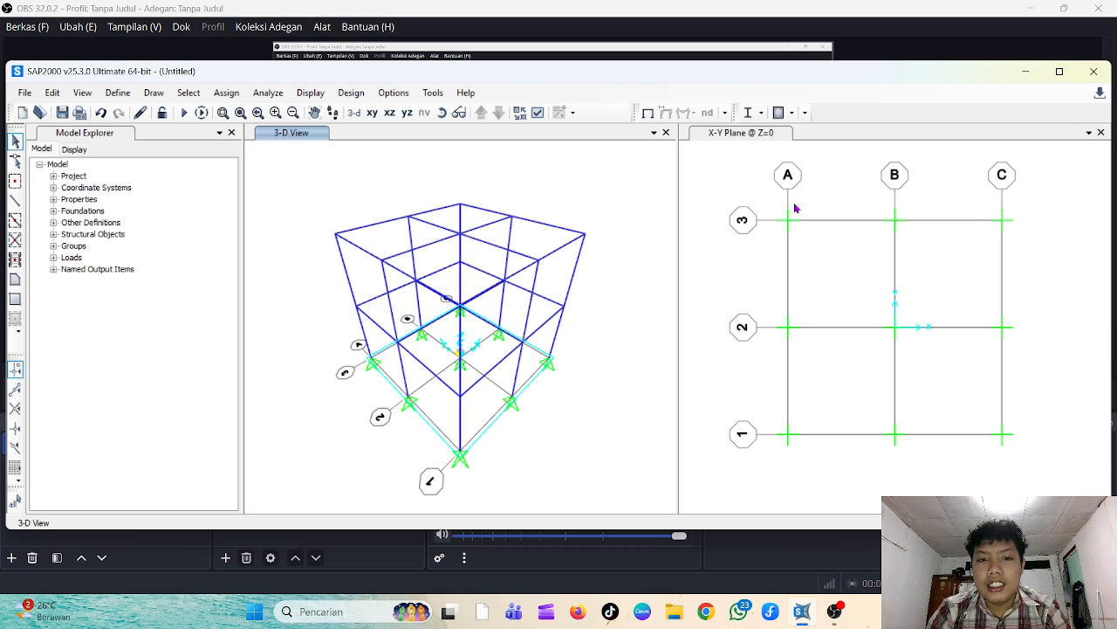
Assign fixed restraints to all base joints in the X-Y plane at Z=0
{"action": "left_click_drag", "start_coordinate": [1052, 470], "coordinate": [731, 187]}
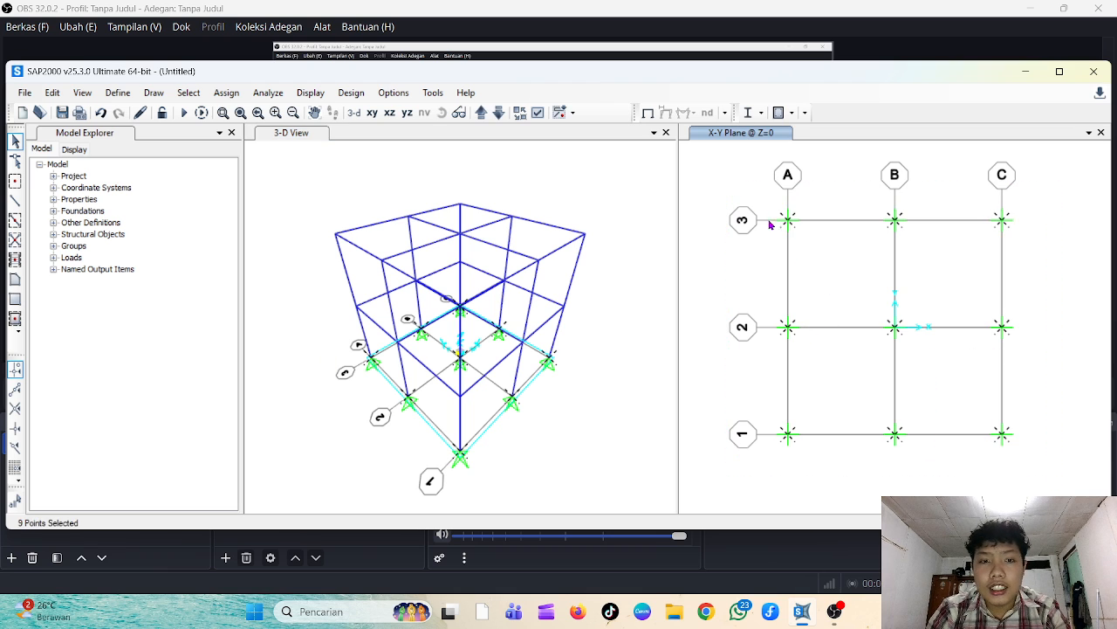
{"action": "left_click", "coordinate": [229, 92]}
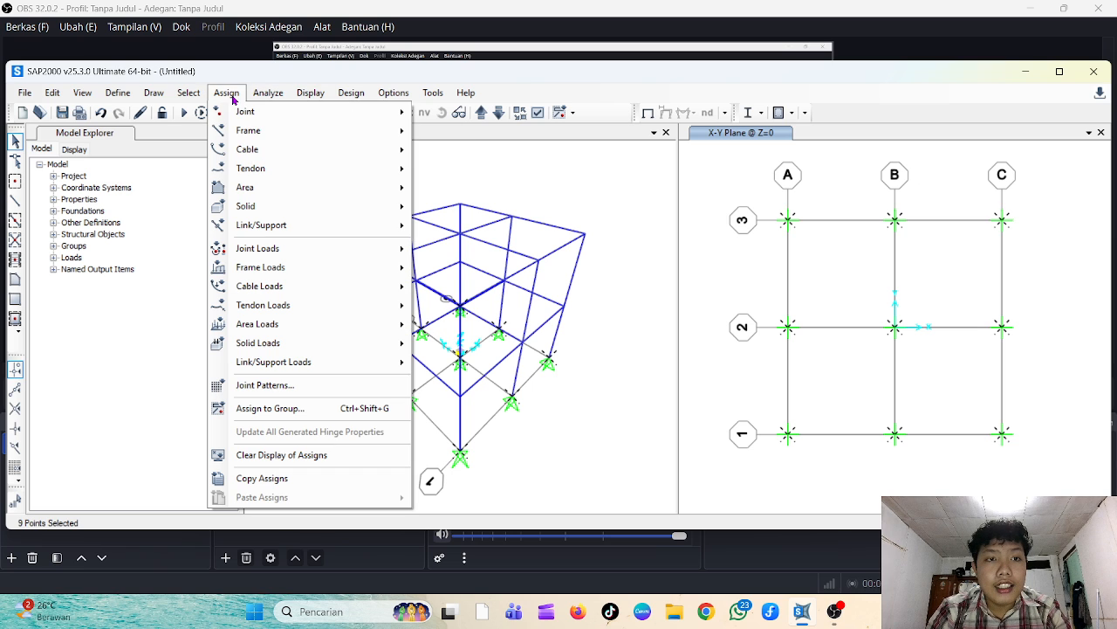
{"action": "mouse_move", "coordinate": [245, 114]}
{"action": "left_click", "coordinate": [462, 112]}
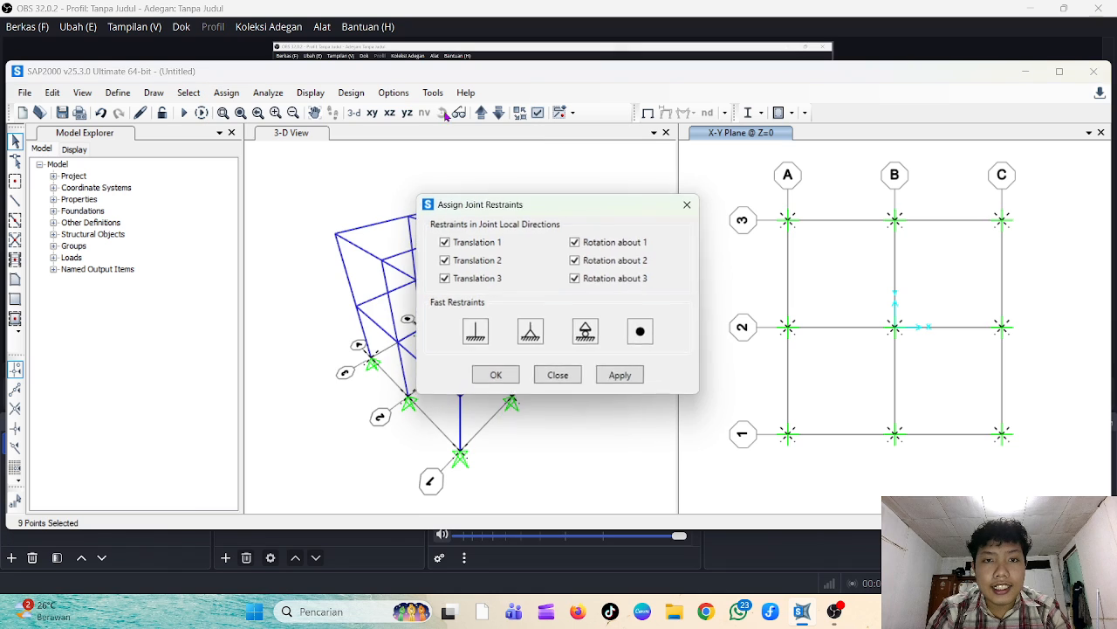
{"action": "left_click", "coordinate": [477, 330]}
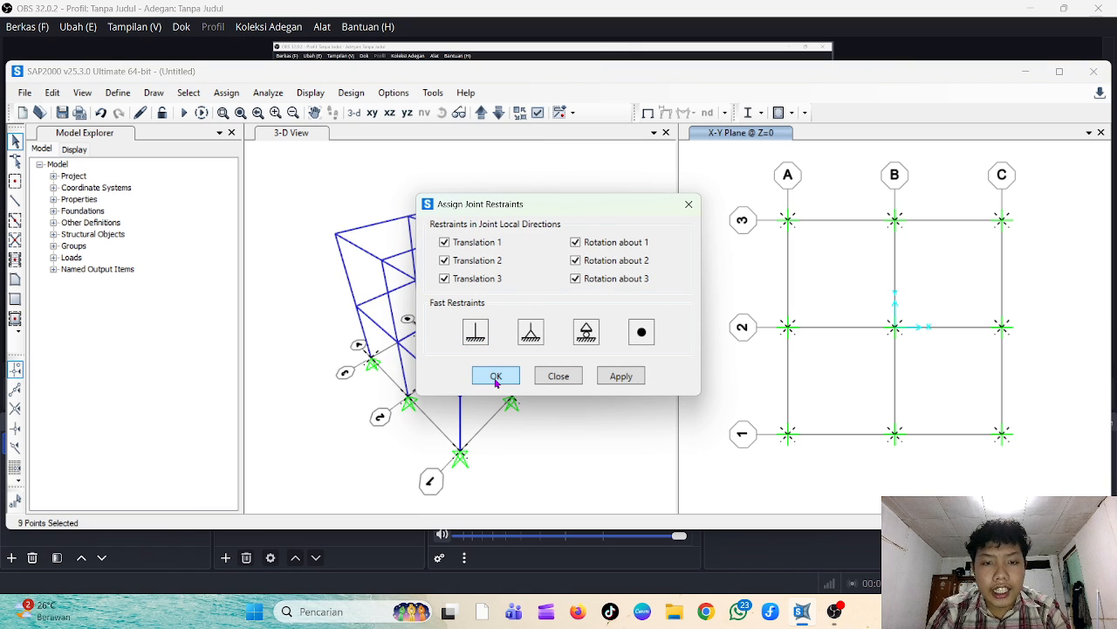
{"action": "left_click", "coordinate": [496, 377]}
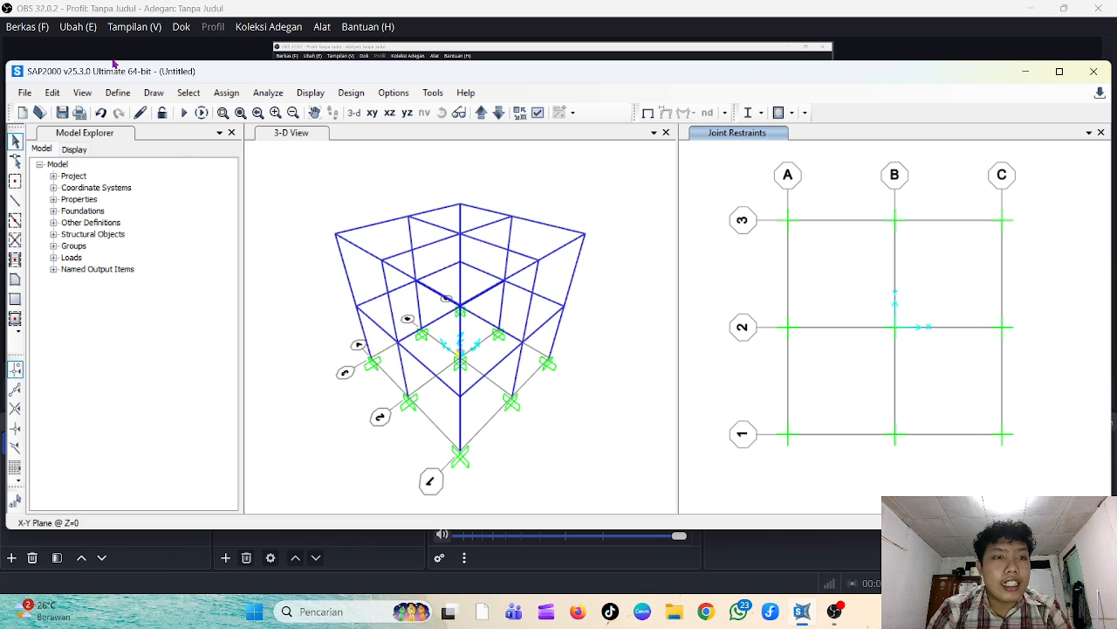
Add a new United States concrete material with Customary standard and grade f'c 4000 psi
{"action": "left_click", "coordinate": [107, 93]}
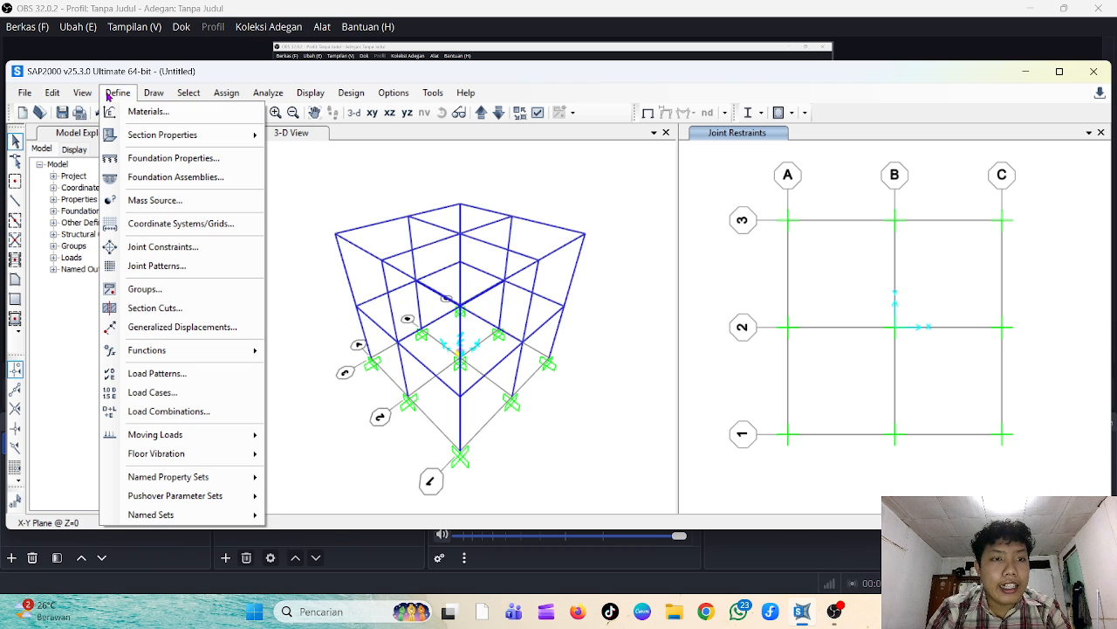
{"action": "left_click", "coordinate": [156, 108]}
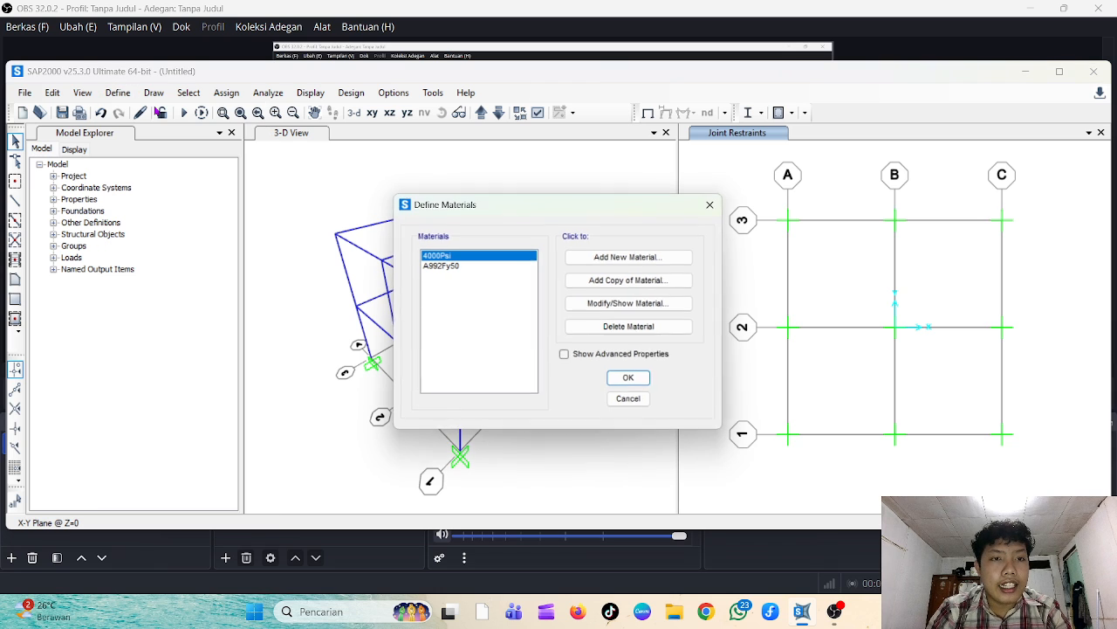
{"action": "left_click", "coordinate": [662, 259]}
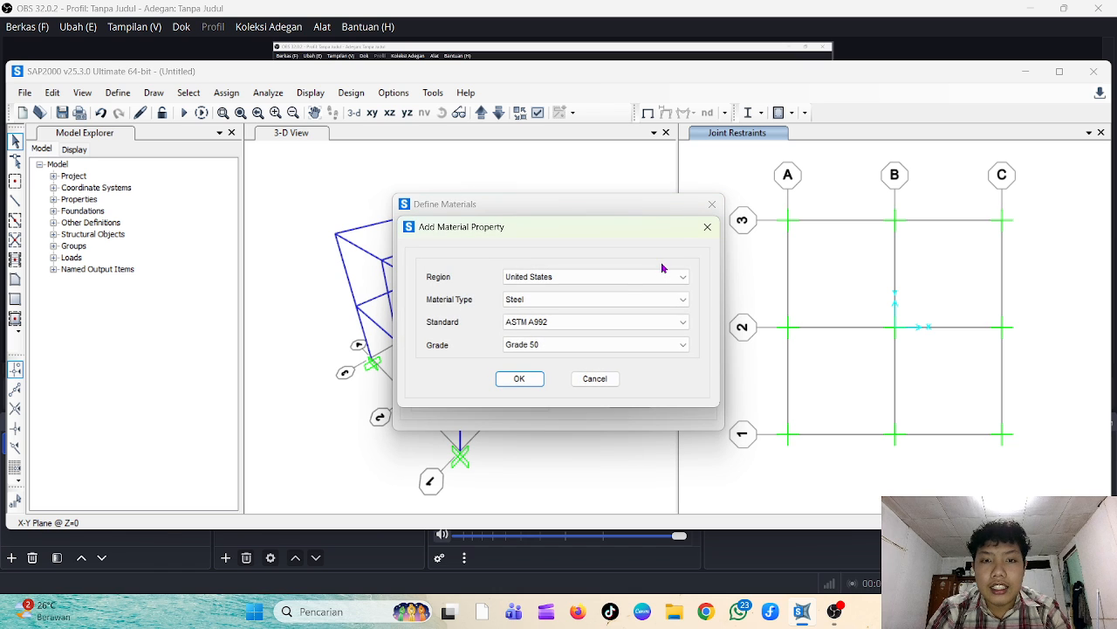
{"action": "left_click", "coordinate": [598, 301]}
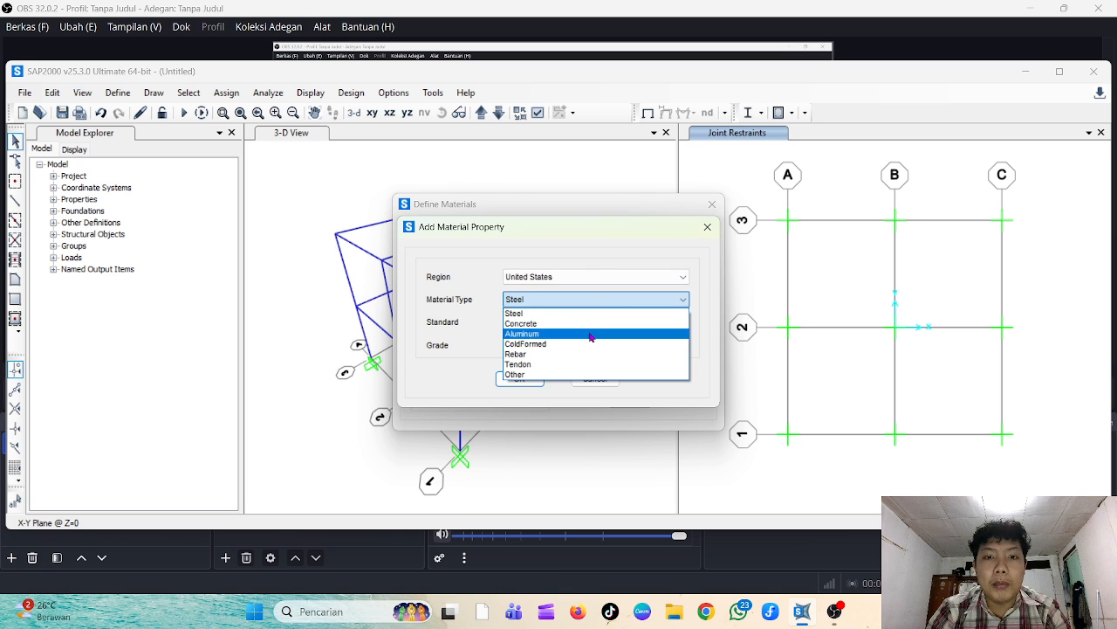
{"action": "left_click", "coordinate": [591, 324]}
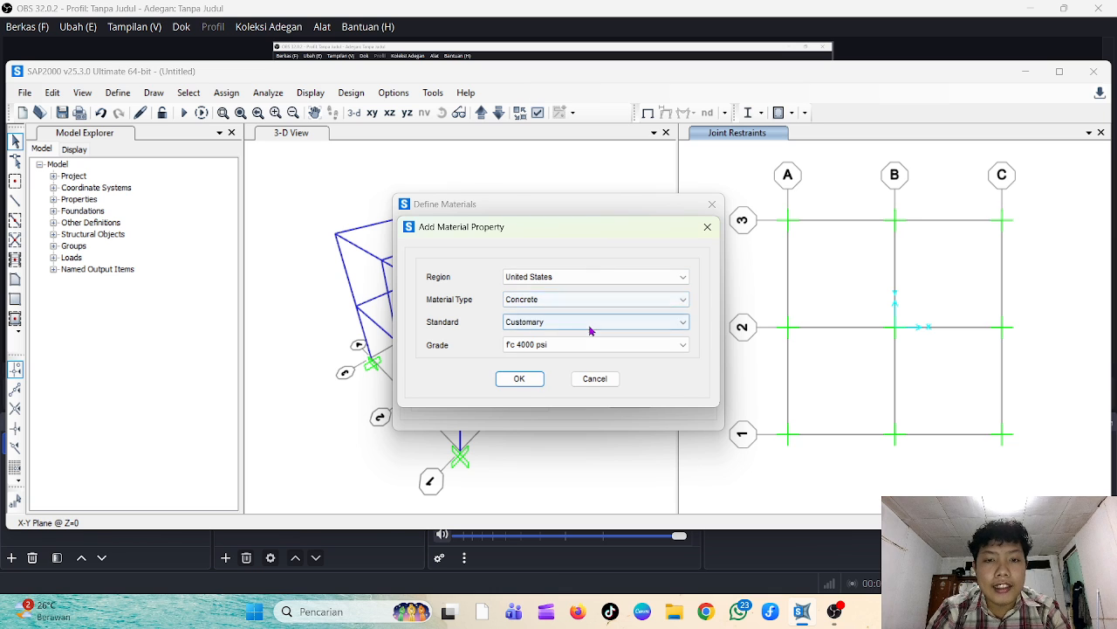
{"action": "left_click", "coordinate": [529, 382]}
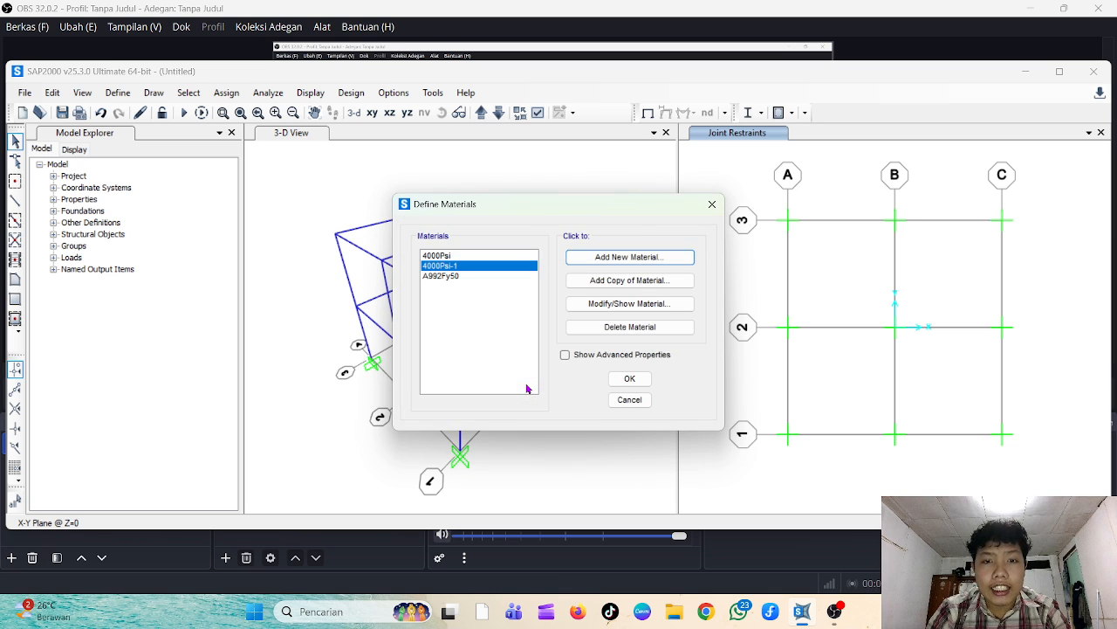
Open the new concrete material's properties and rename it BERON FC 30
{"action": "left_click", "coordinate": [671, 304]}
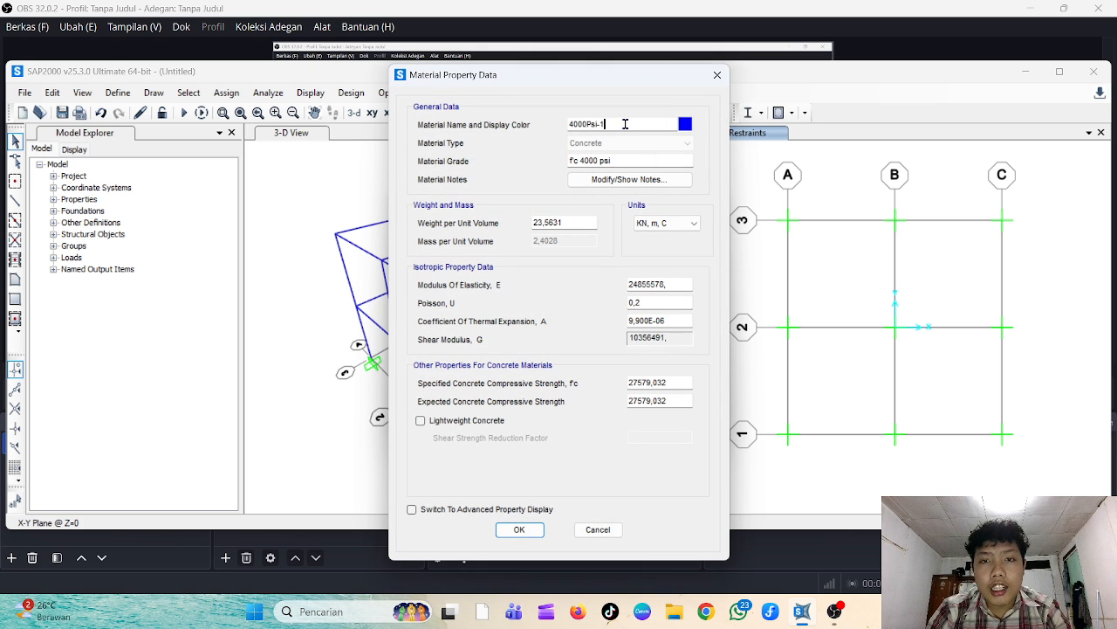
{"action": "left_click_drag", "start_coordinate": [624, 124], "coordinate": [563, 129]}
{"action": "type", "text": "B"}
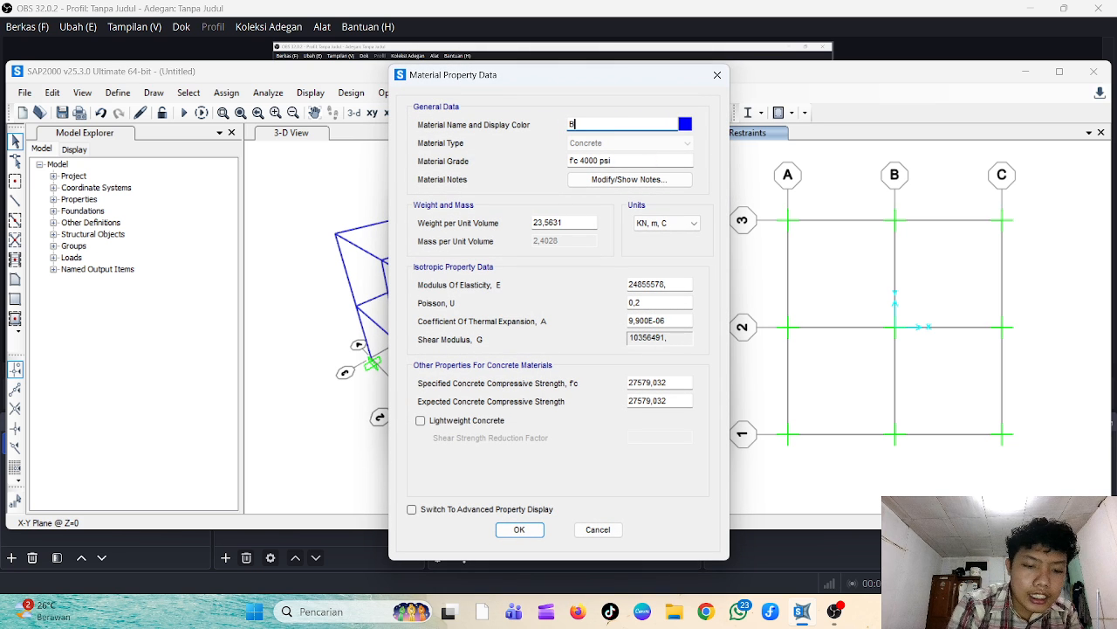
{"action": "type", "text": "ERON FC 30"}
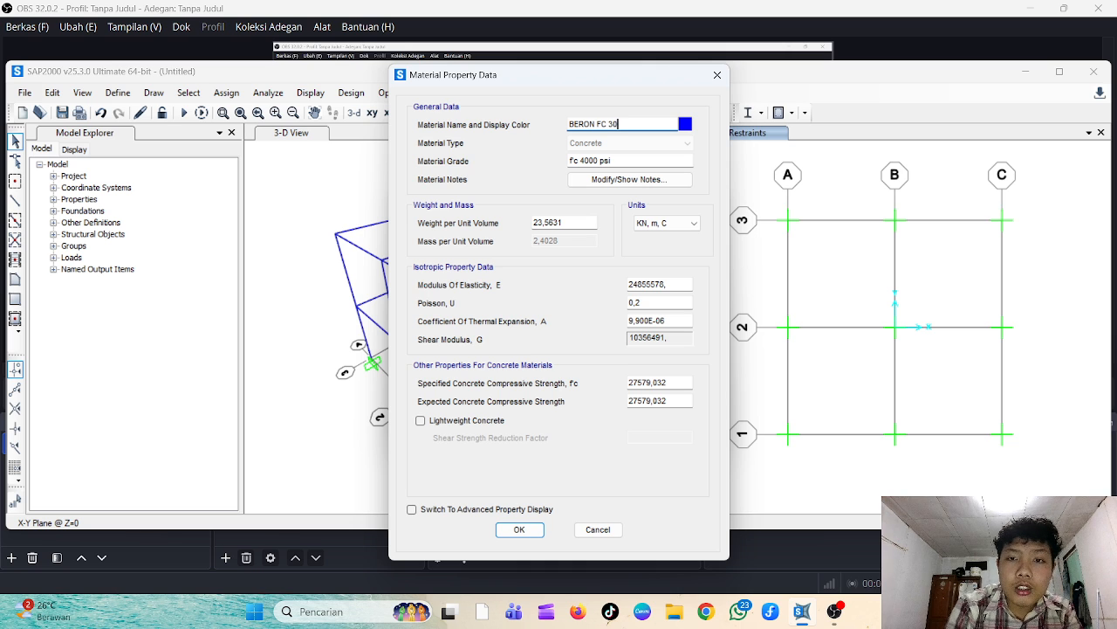
Switch the material units to Kgf, m, C and set the weight per unit volume to 2400
{"action": "left_click", "coordinate": [685, 223]}
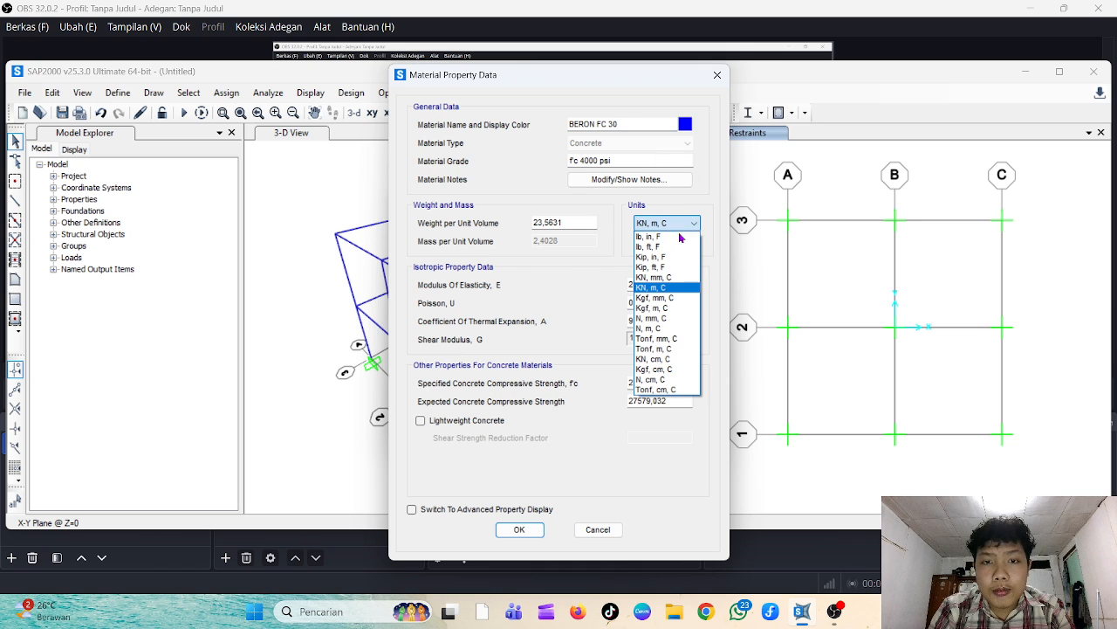
{"action": "left_click", "coordinate": [670, 309]}
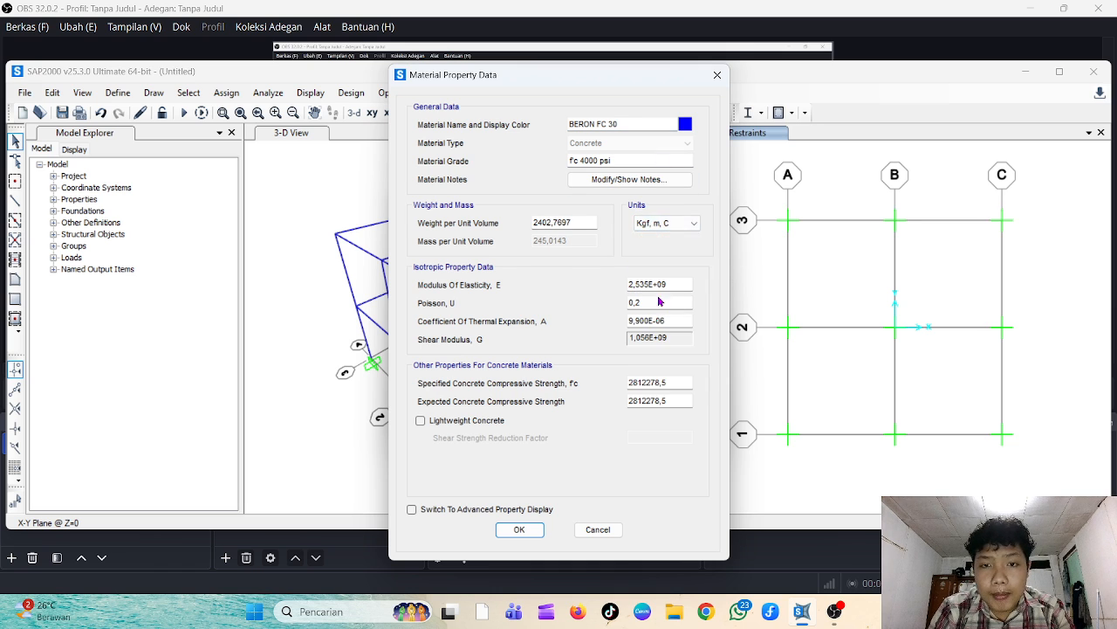
{"action": "left_click_drag", "start_coordinate": [590, 224], "coordinate": [522, 226]}
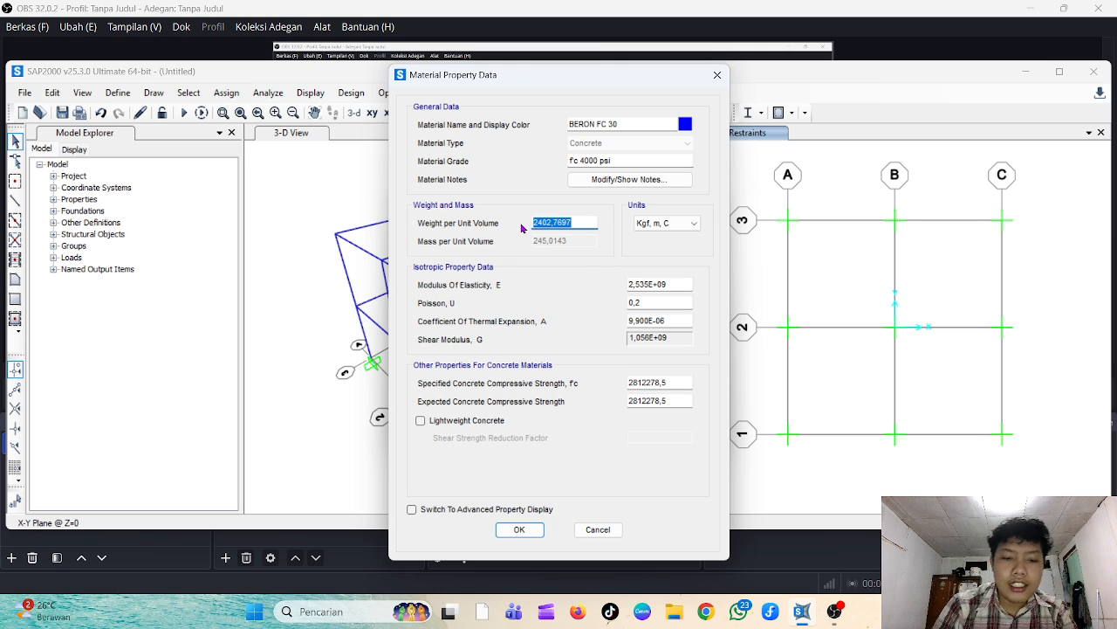
{"action": "type", "text": "2400"}
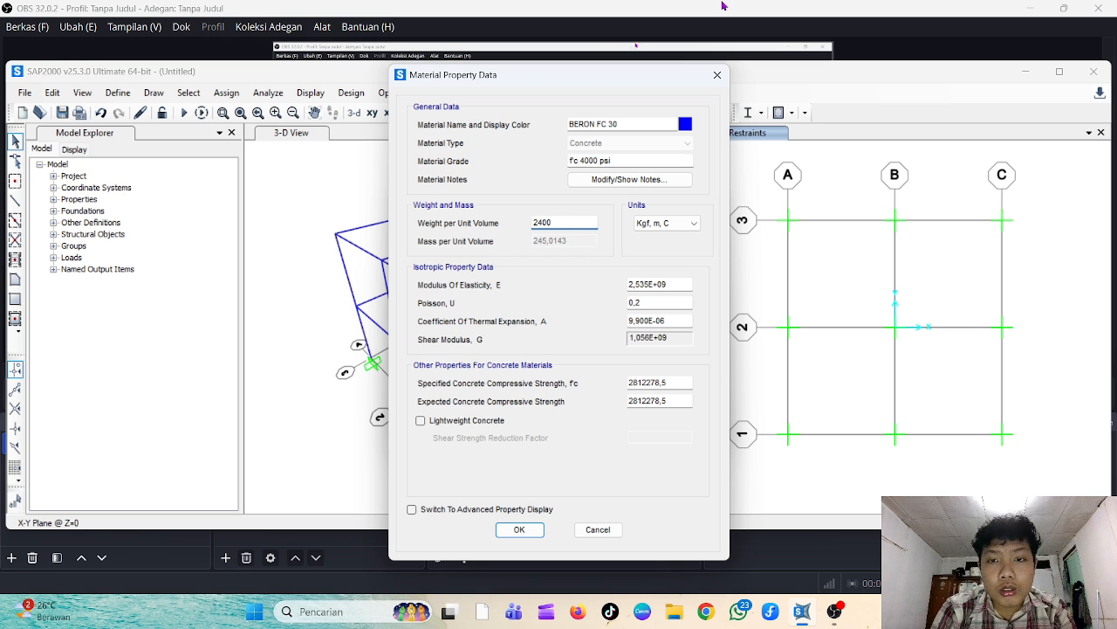
Switch the material units to N, mm, C and set the modulus of elasticity to 4700*30^0,5
{"action": "left_click", "coordinate": [692, 227]}
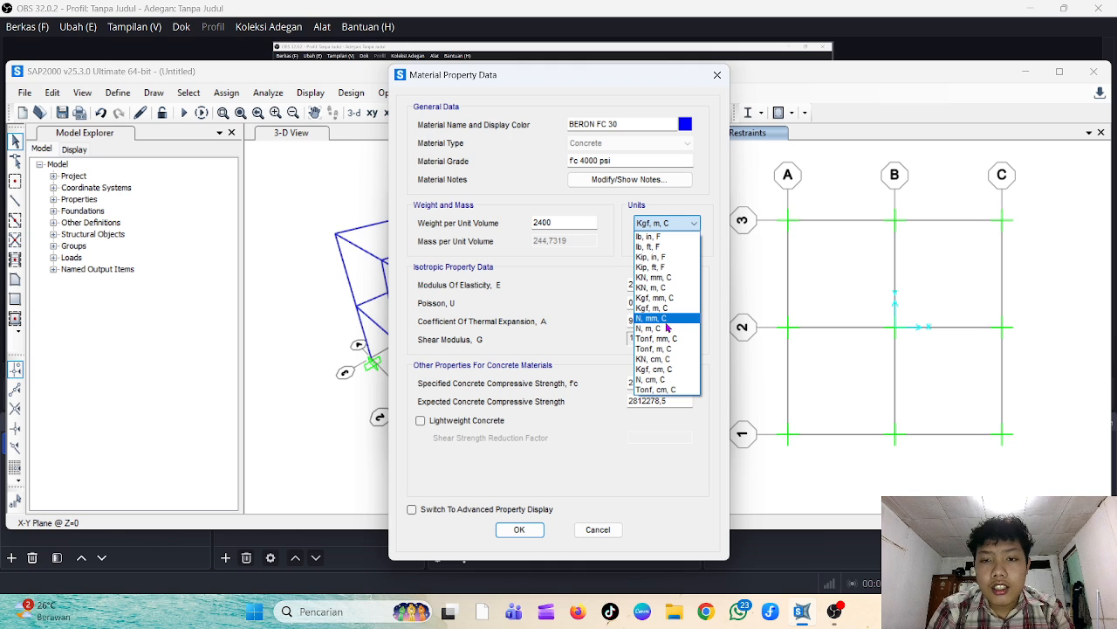
{"action": "left_click", "coordinate": [665, 320]}
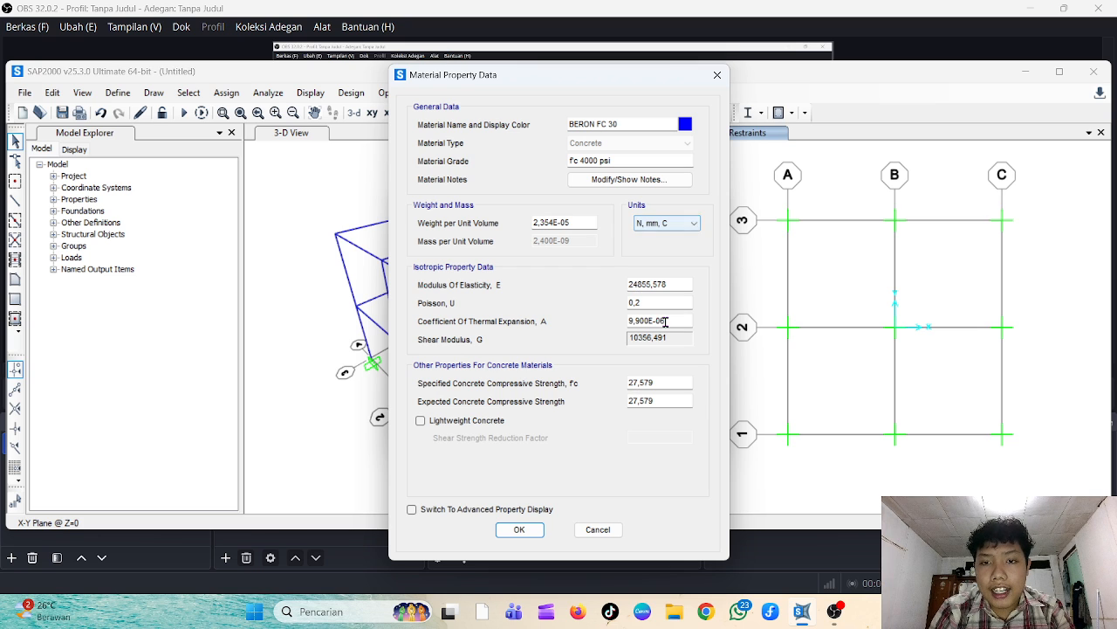
{"action": "left_click_drag", "start_coordinate": [690, 287], "coordinate": [616, 294]}
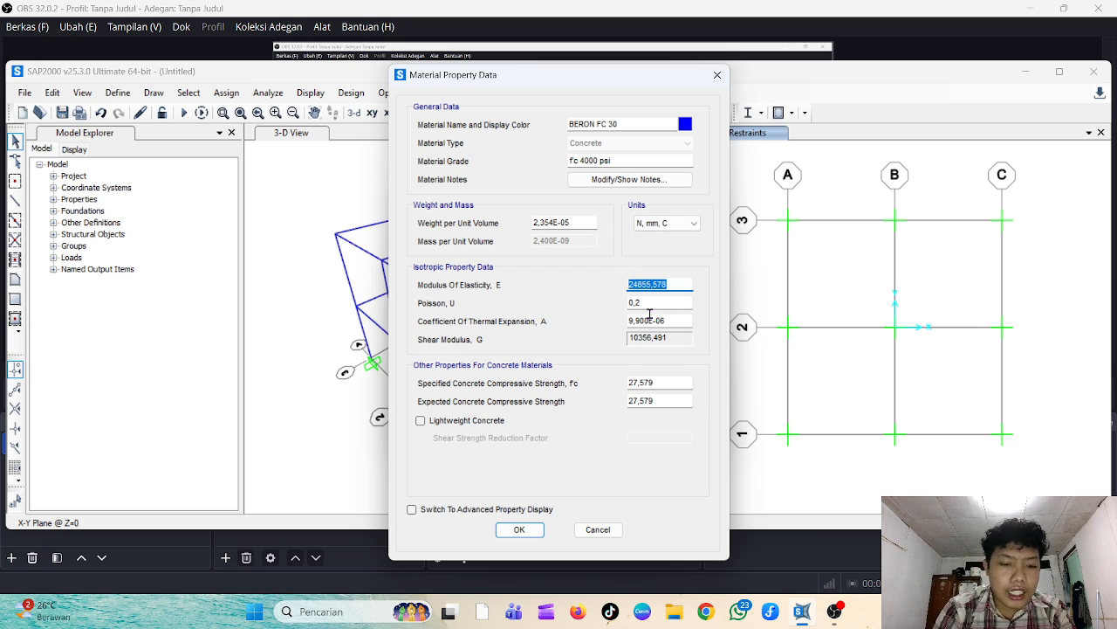
{"action": "type", "text": "J4"}
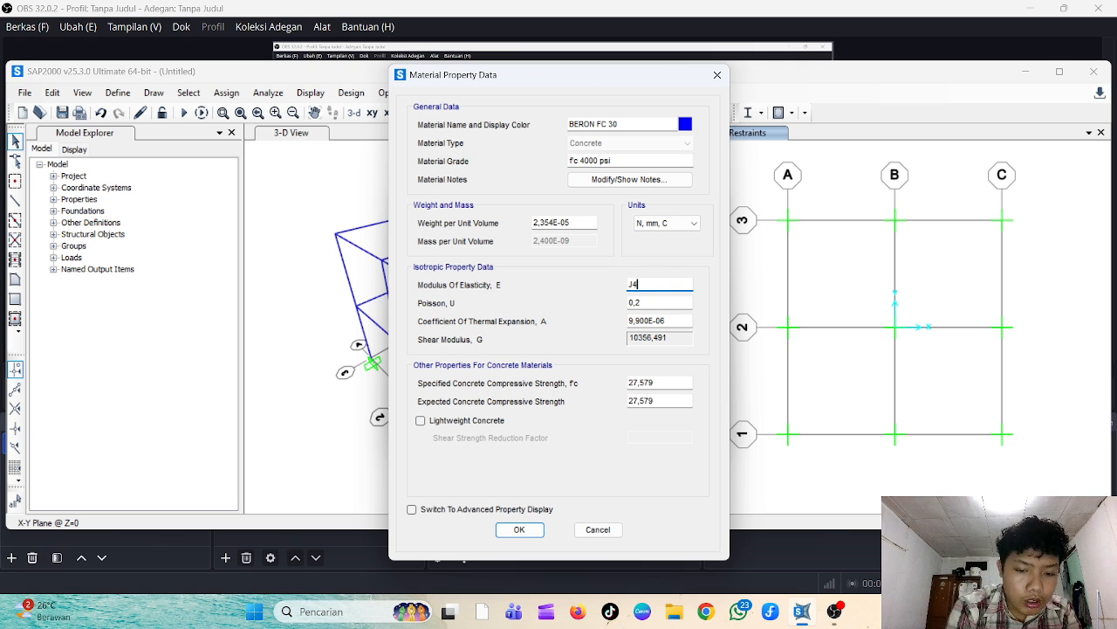
{"action": "type", "text": "700"}
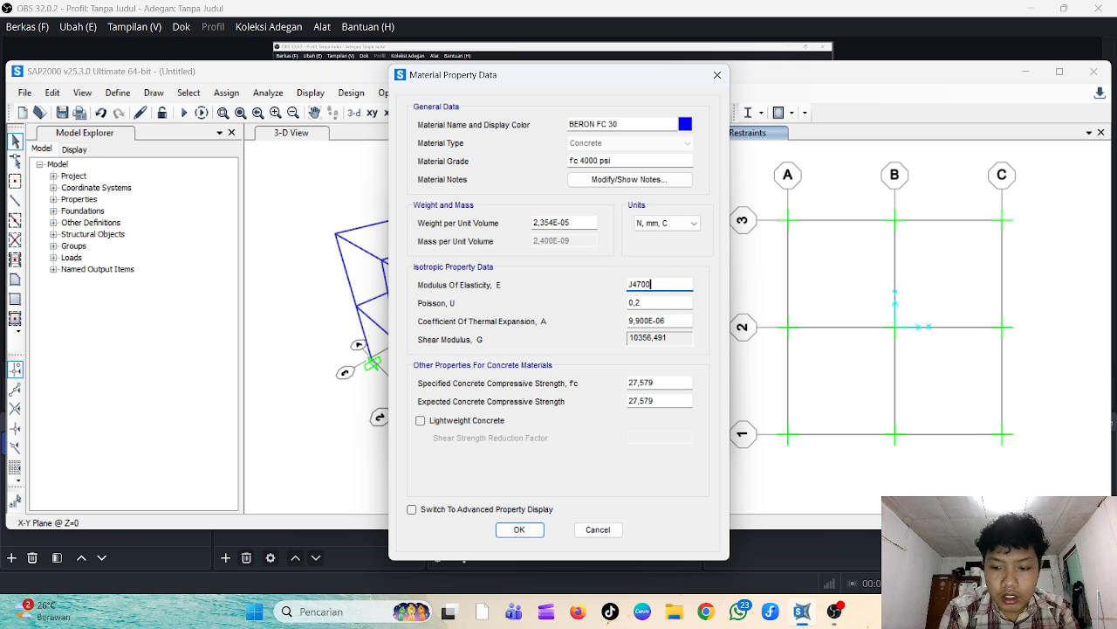
{"action": "key", "text": "BackSpace"}
{"action": "key", "text": "BackSpace"}
{"action": "key", "text": "BackSpace"}
{"action": "key", "text": "BackSpace"}
{"action": "key", "text": "BackSpace"}
{"action": "type", "text": "4"}
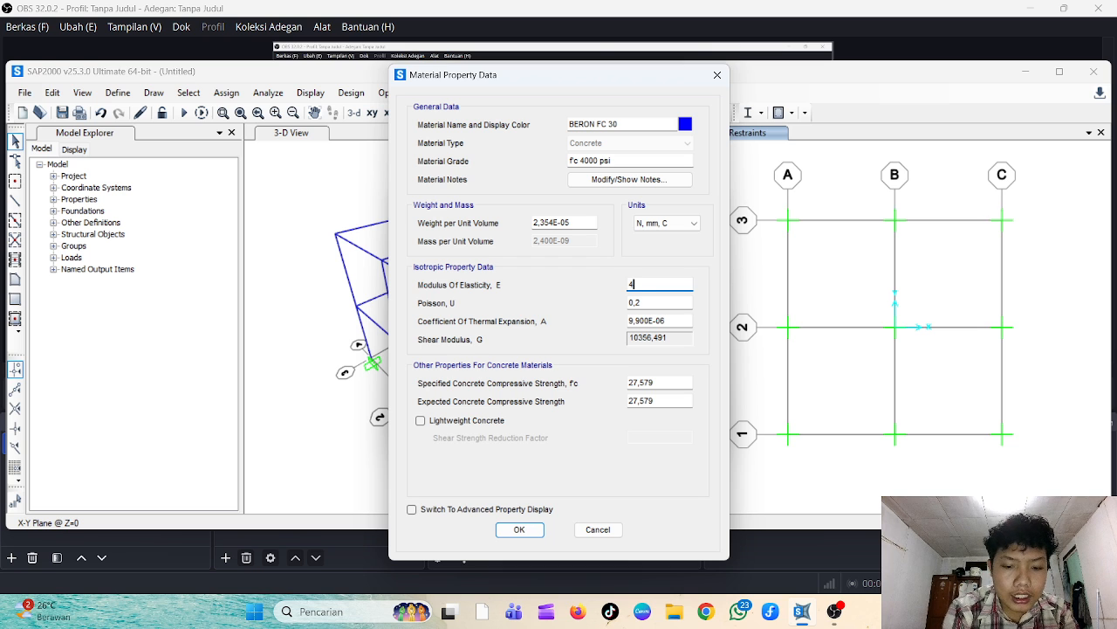
{"action": "type", "text": "700"}
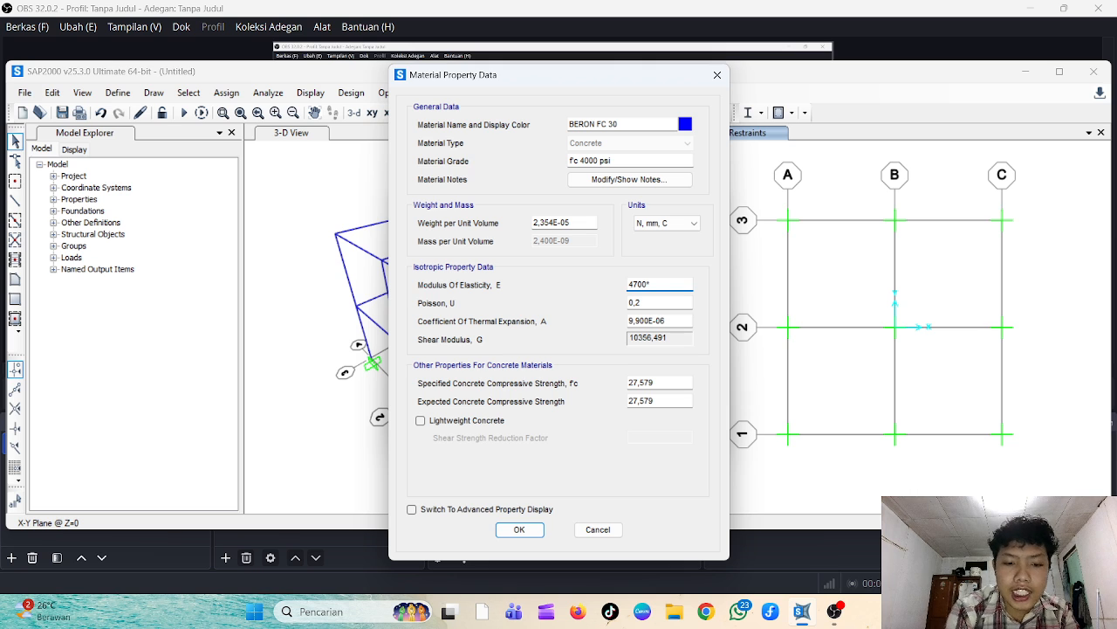
{"action": "type", "text": "*3"}
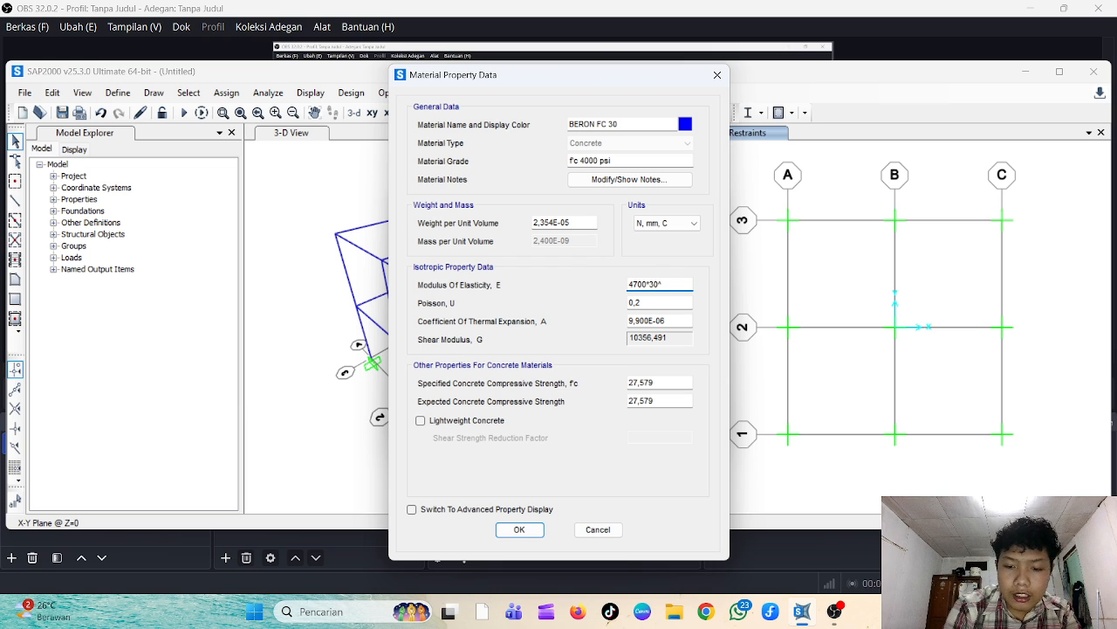
{"action": "type", "text": "0^"}
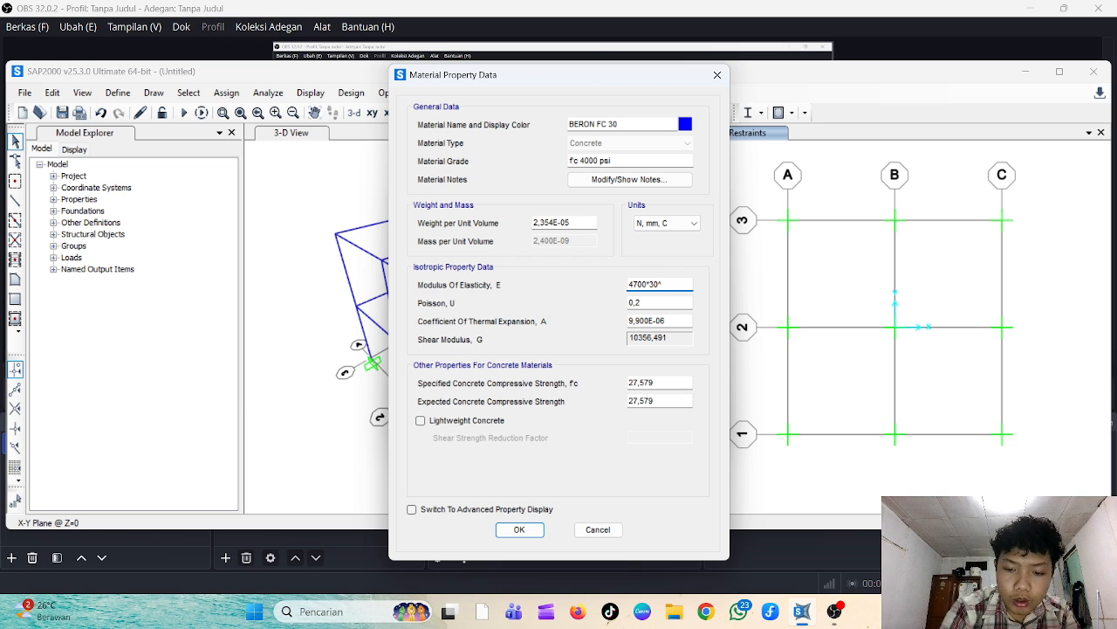
{"action": "type", "text": "0,5"}
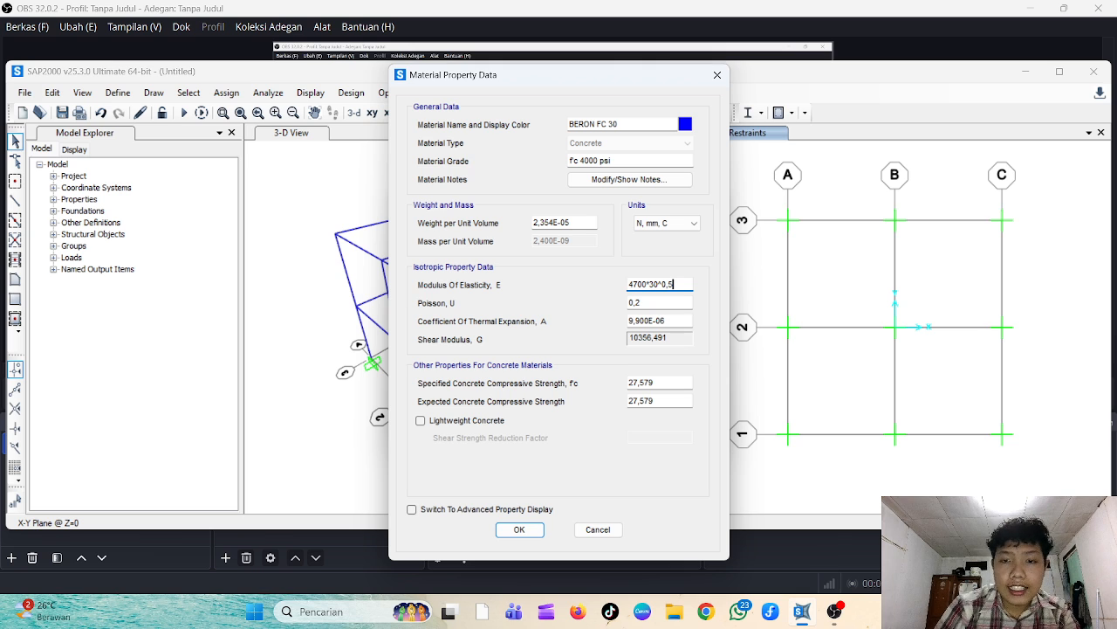
Set the specified and expected concrete compressive strengths to 30 and accept the material definition
{"action": "left_click", "coordinate": [671, 379]}
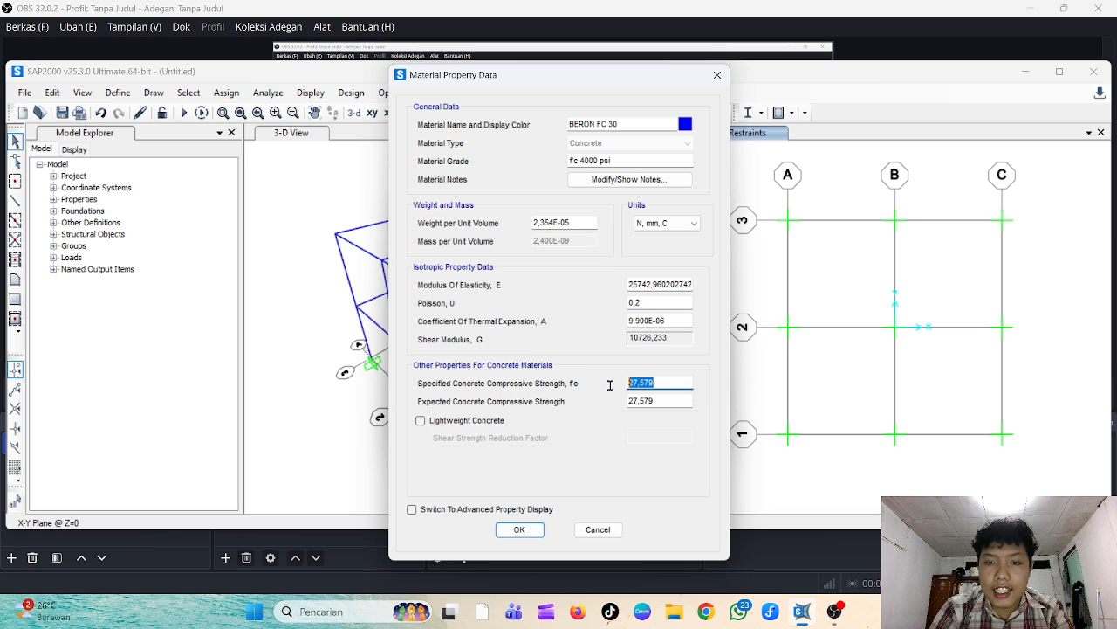
{"action": "type", "text": "30"}
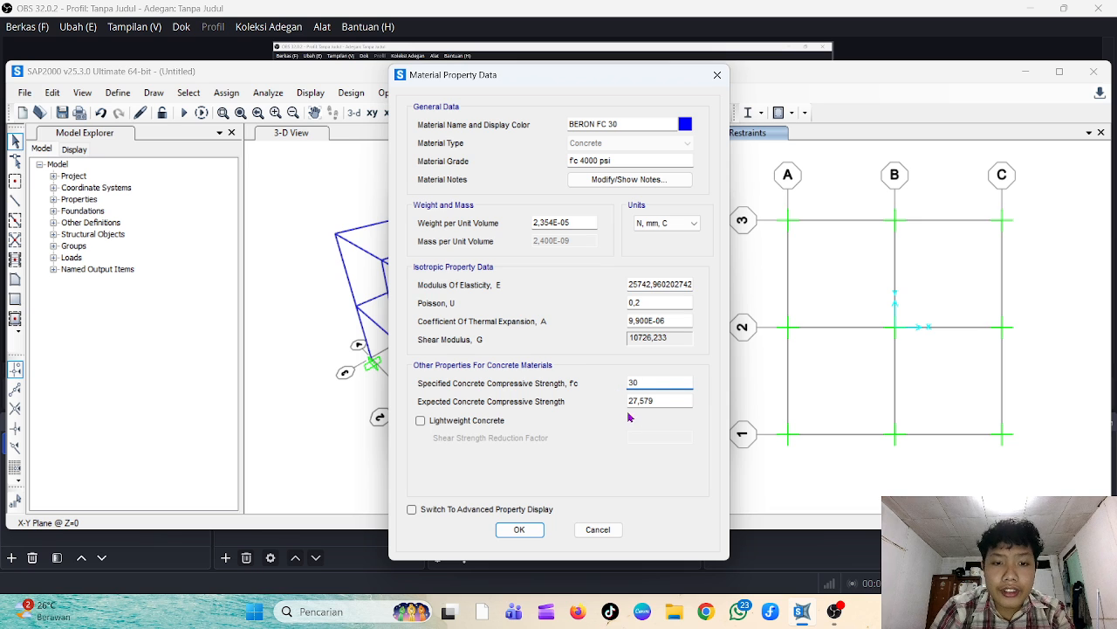
{"action": "left_click", "coordinate": [660, 402]}
{"action": "type", "text": "30"}
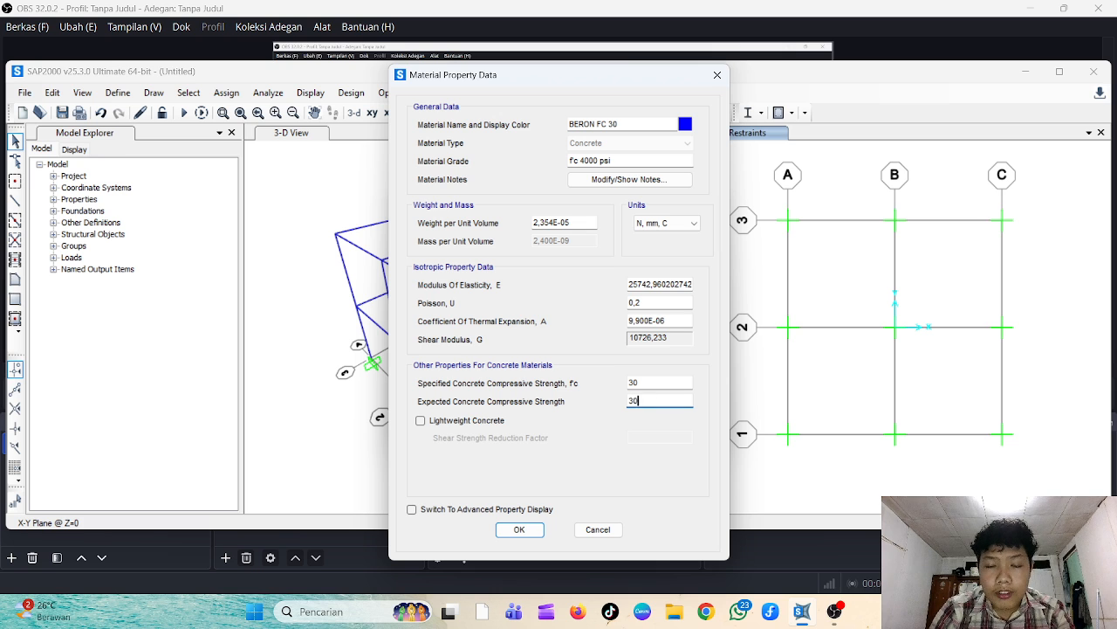
{"action": "left_click", "coordinate": [519, 529]}
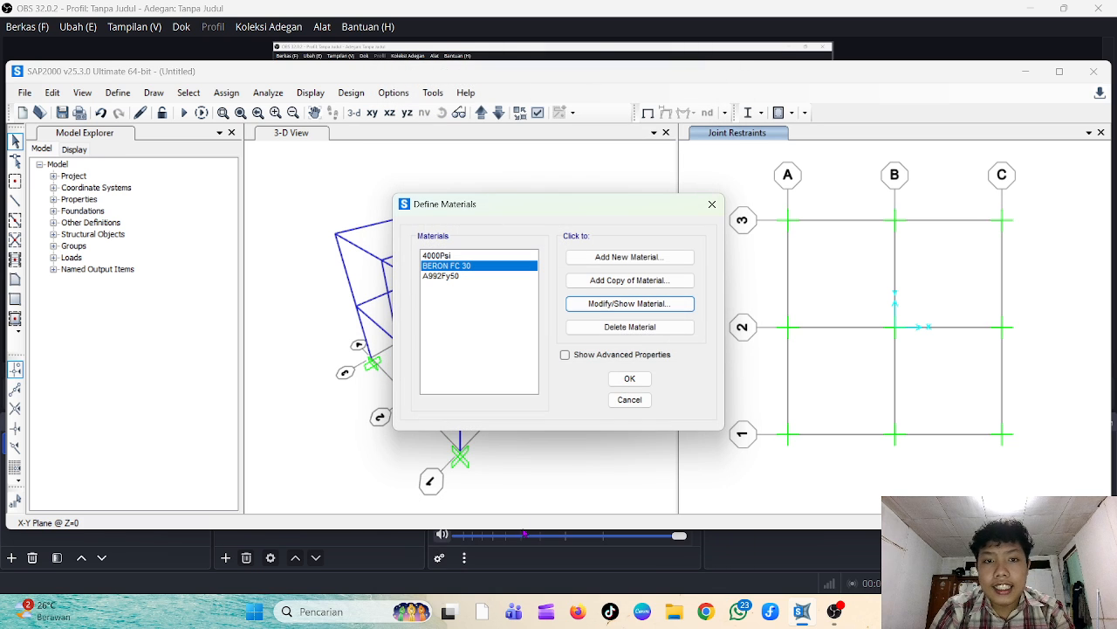
{"action": "left_click", "coordinate": [630, 377]}
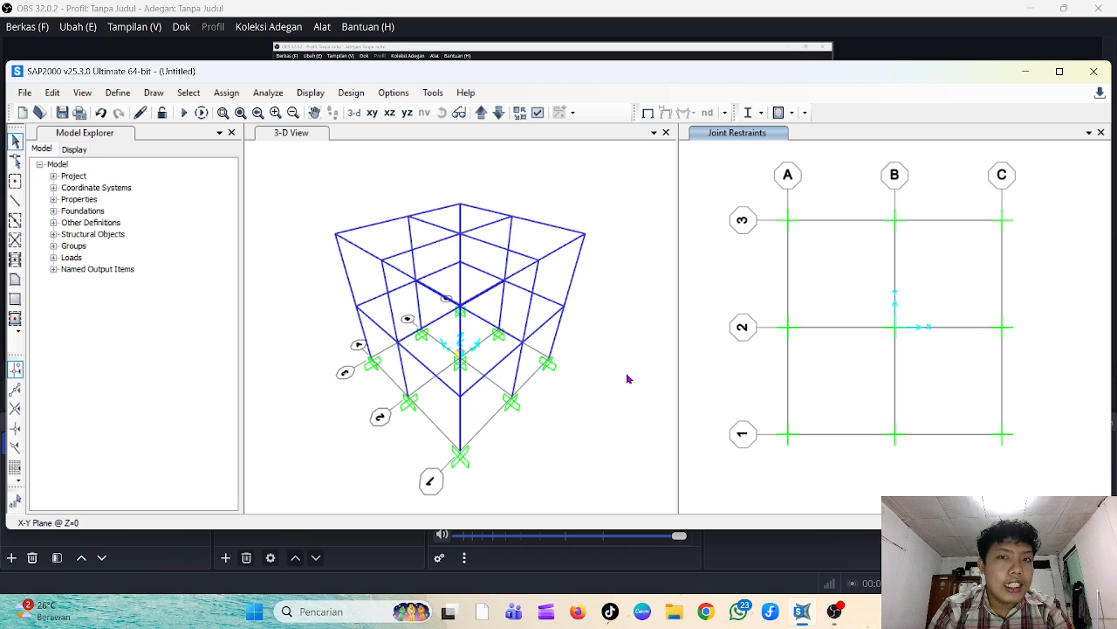
Add a new frame section property of type Concrete with a rectangular shape
{"action": "left_click", "coordinate": [125, 96]}
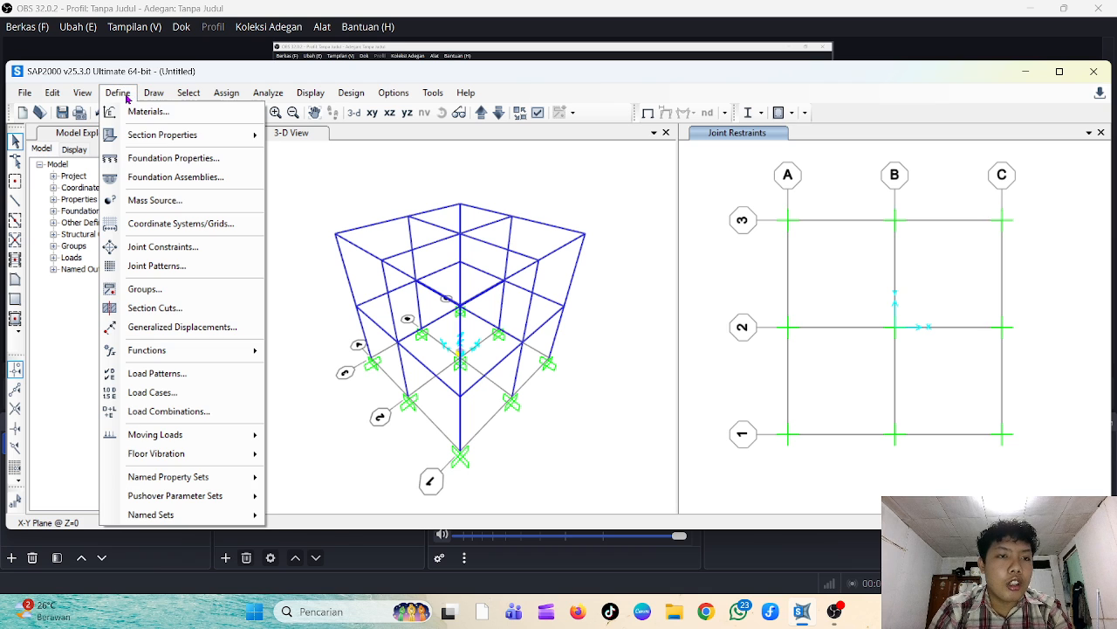
{"action": "mouse_move", "coordinate": [171, 144]}
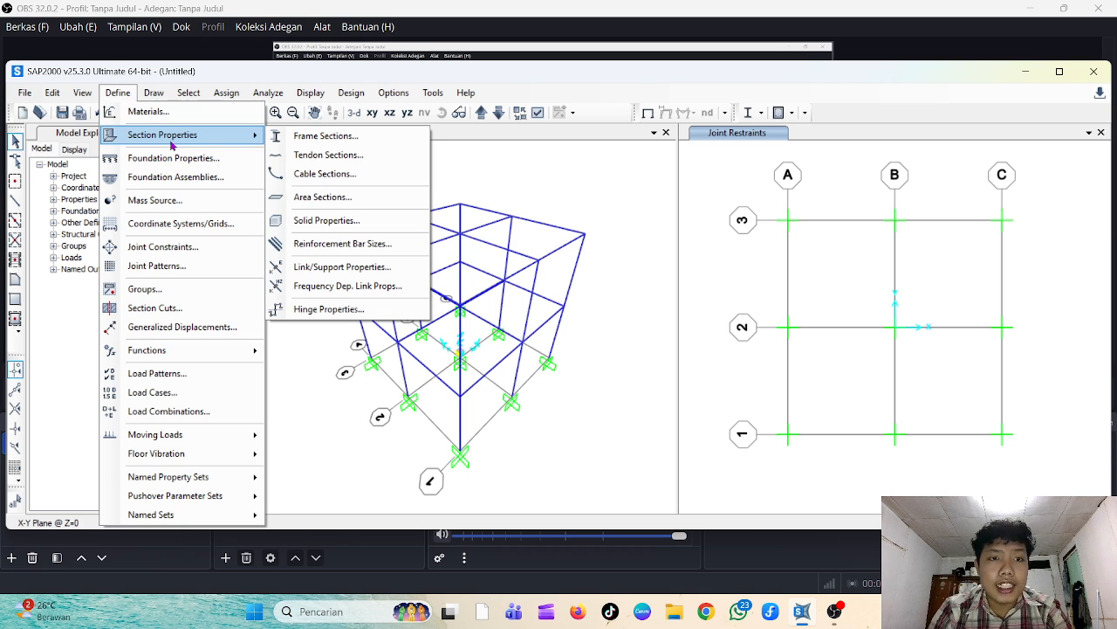
{"action": "left_click", "coordinate": [373, 137]}
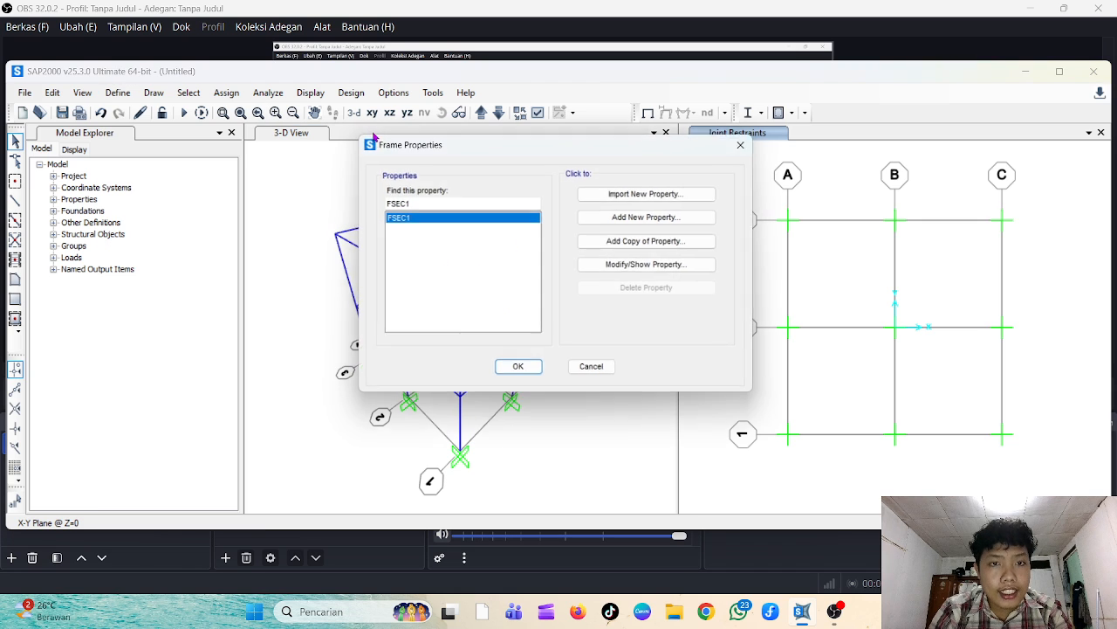
{"action": "left_click", "coordinate": [621, 217]}
{"action": "left_click", "coordinate": [627, 166]}
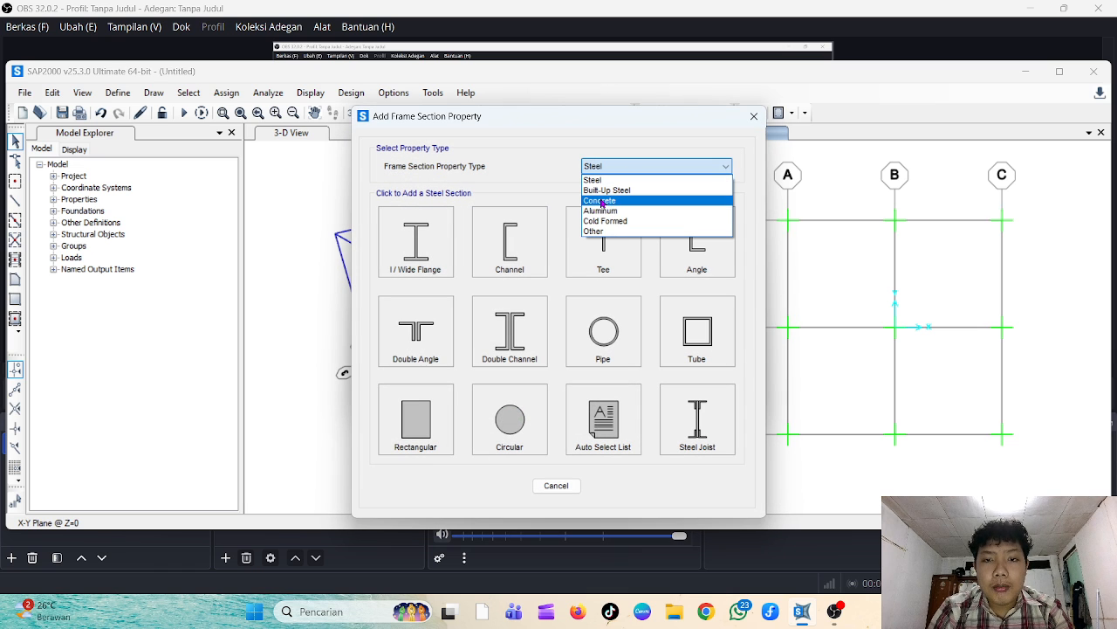
{"action": "left_click", "coordinate": [602, 202]}
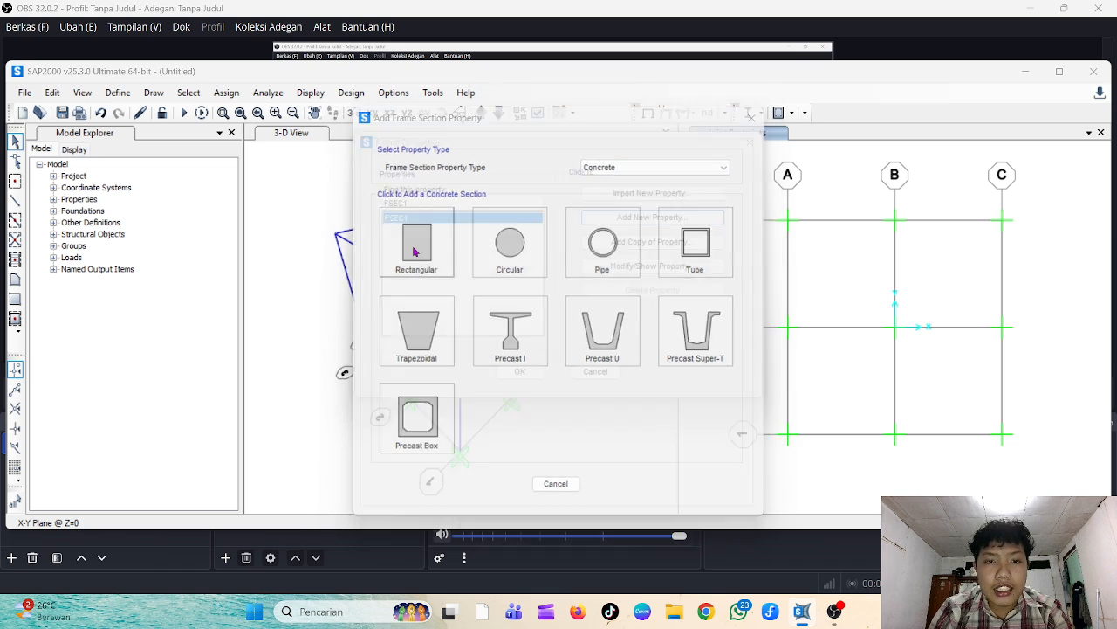
{"action": "left_click", "coordinate": [416, 251]}
Name the new rectangular section KOLOM 40 X 40
{"action": "left_click", "coordinate": [545, 159]}
{"action": "left_click_drag", "start_coordinate": [545, 159], "coordinate": [439, 165]}
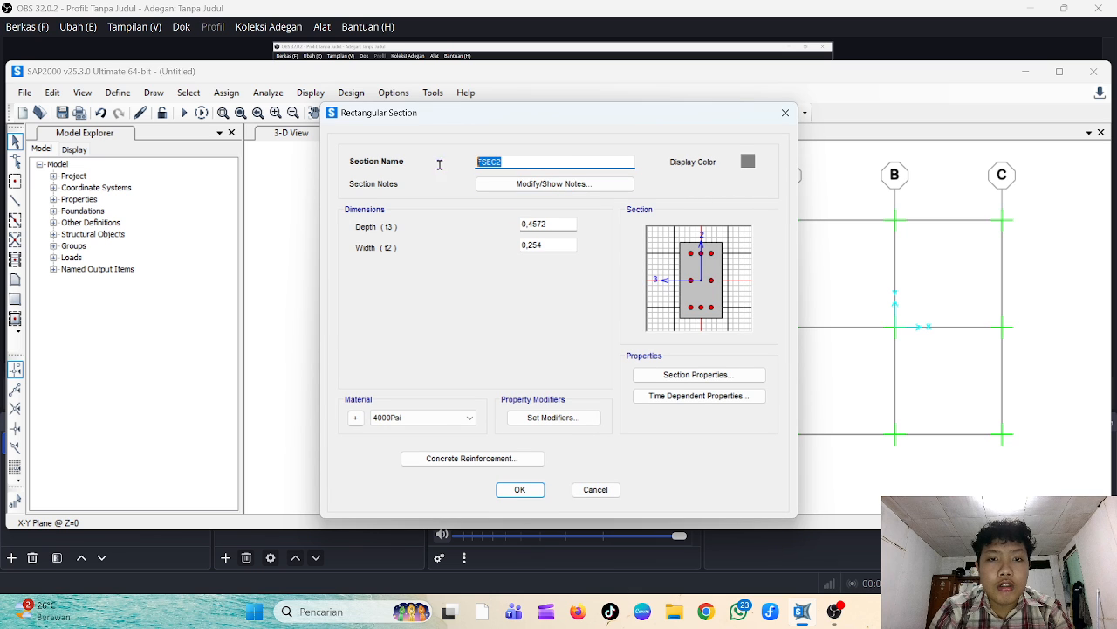
{"action": "type", "text": "K"}
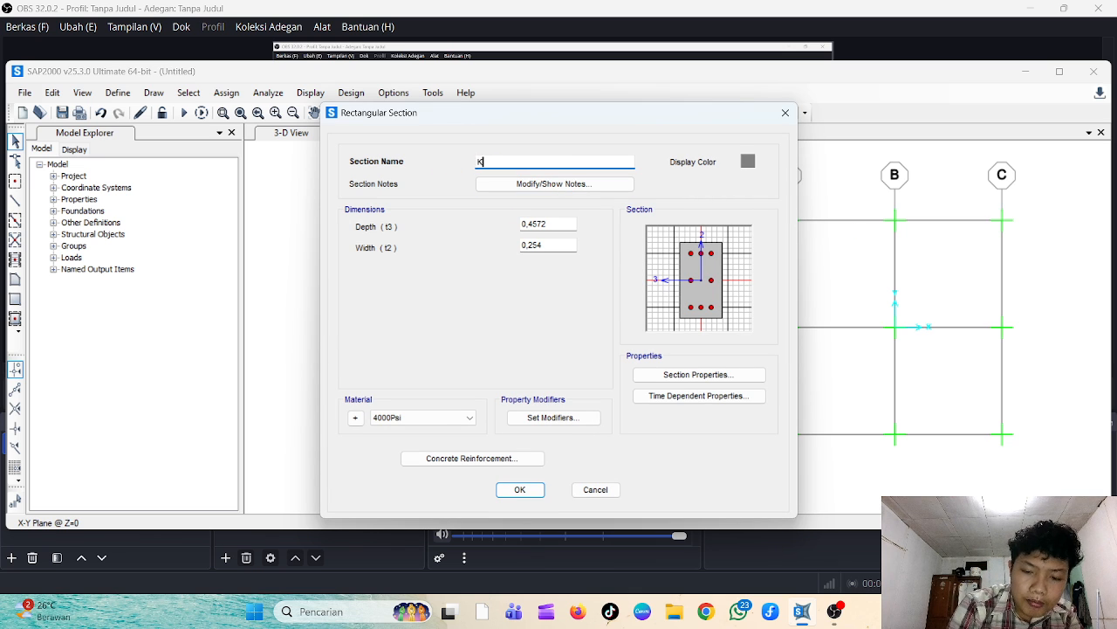
{"action": "type", "text": "OLOM"}
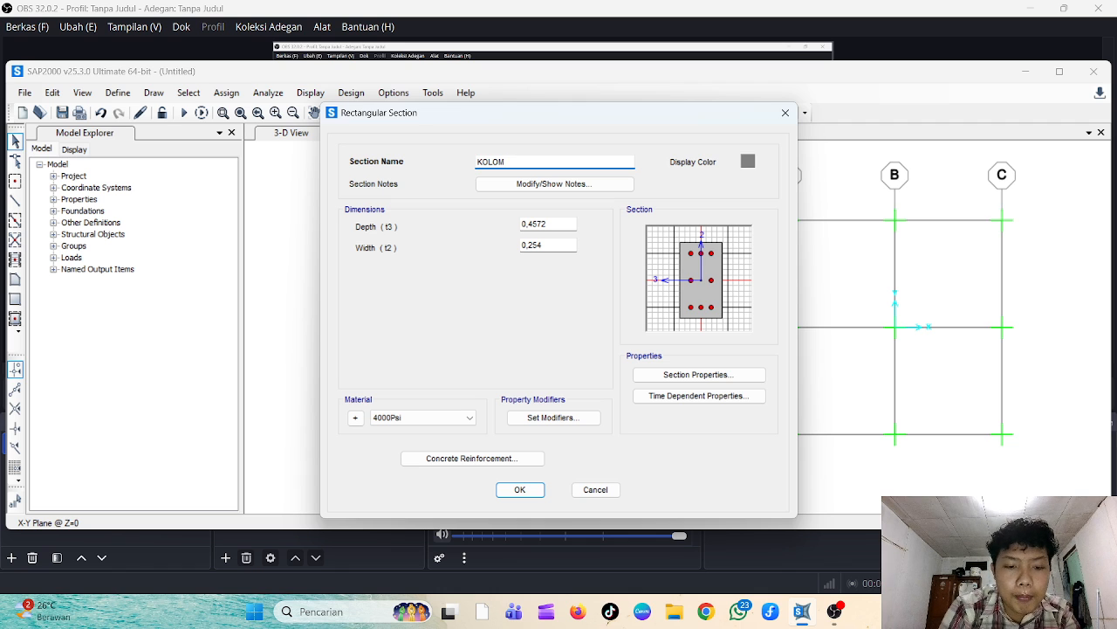
{"action": "type", "text": " 40 "}
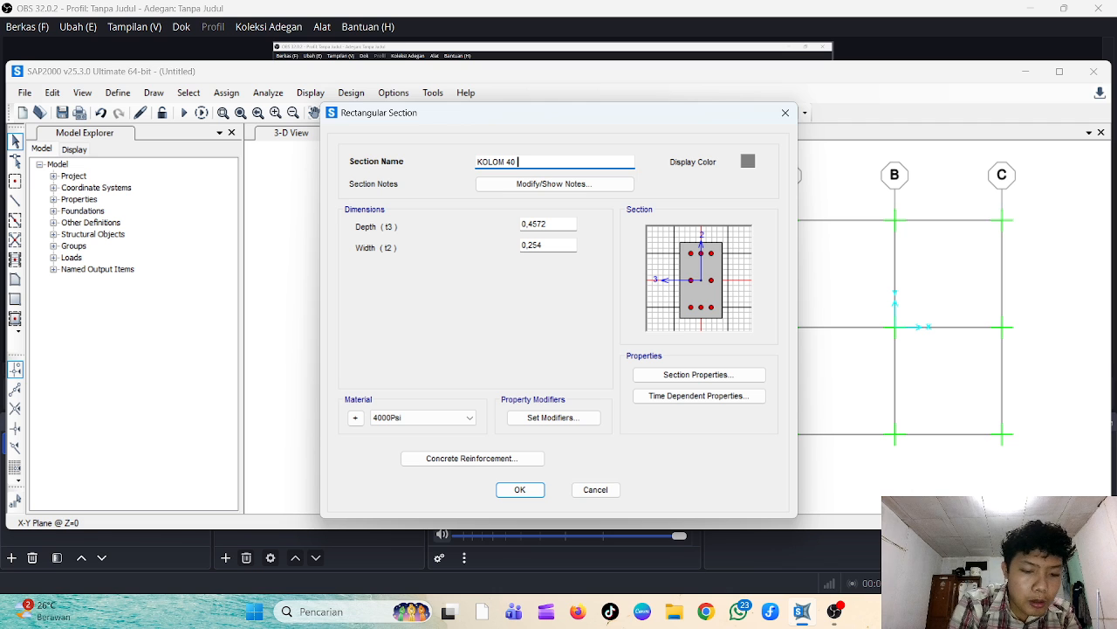
{"action": "type", "text": "X"}
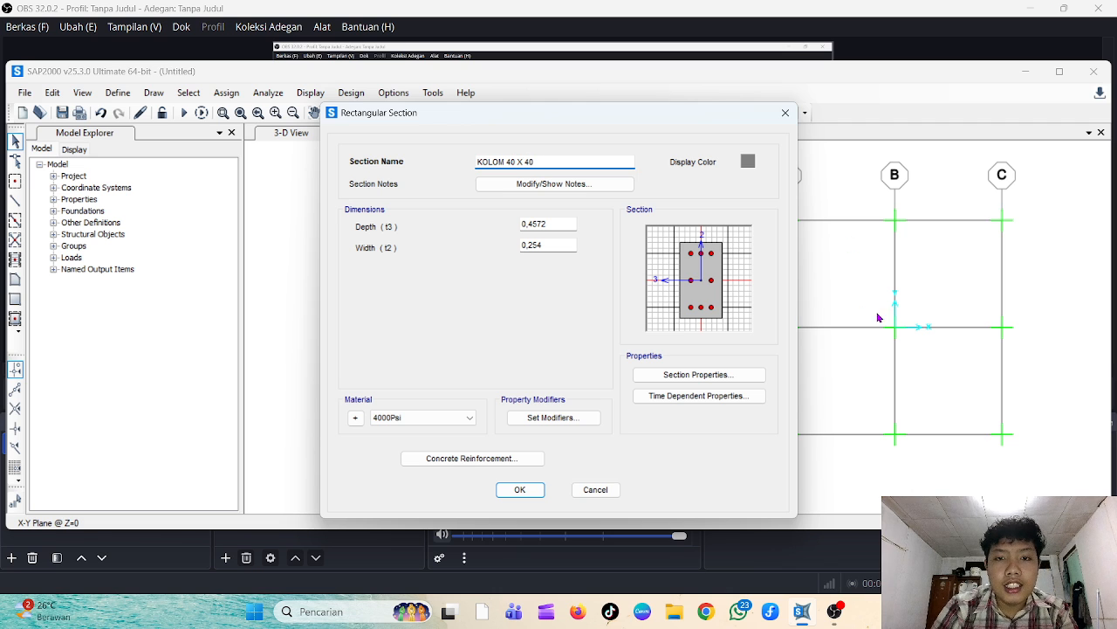
{"action": "type", "text": " 40"}
Set the column section's depth and width to 0,4 and its material to BERON FC 30
{"action": "left_click_drag", "start_coordinate": [555, 223], "coordinate": [507, 228]}
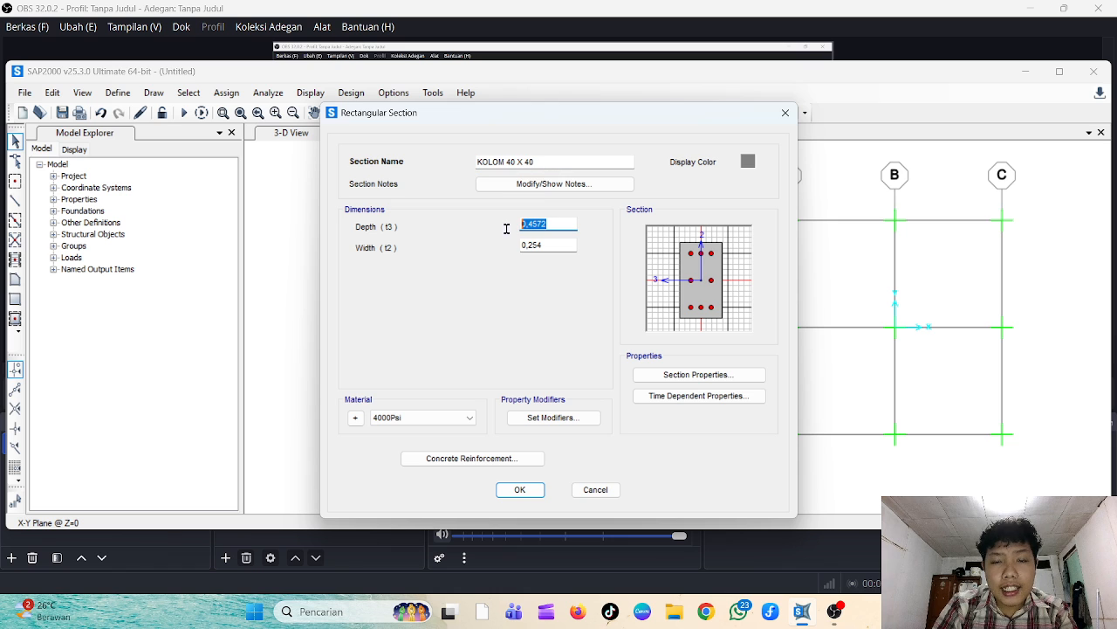
{"action": "type", "text": "0"}
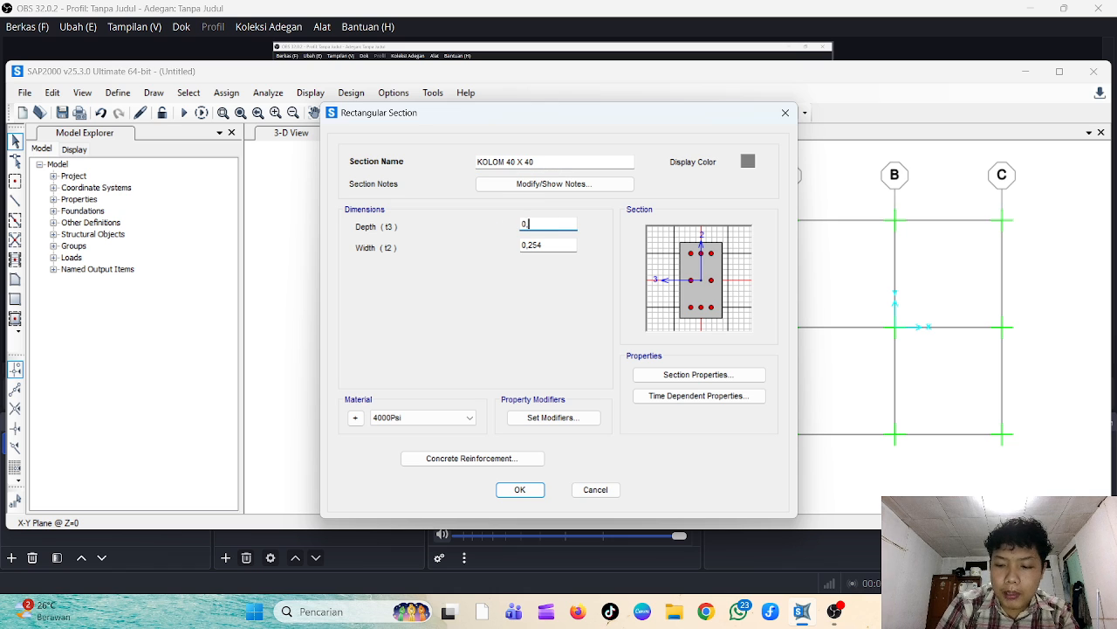
{"action": "type", "text": ",4"}
{"action": "left_click_drag", "start_coordinate": [559, 245], "coordinate": [480, 263]}
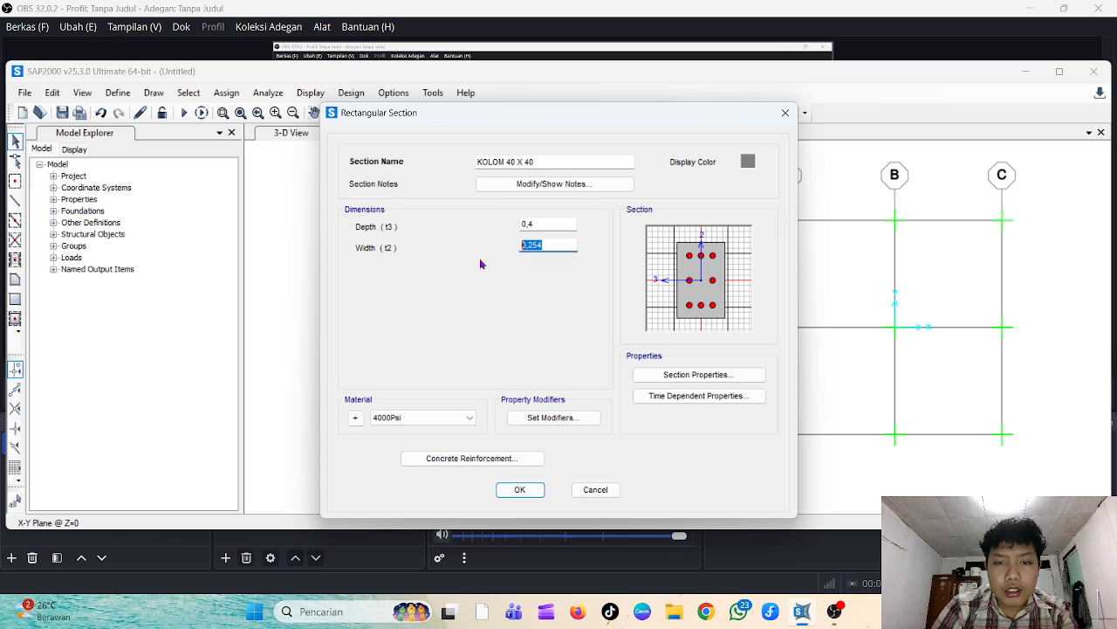
{"action": "type", "text": "0"}
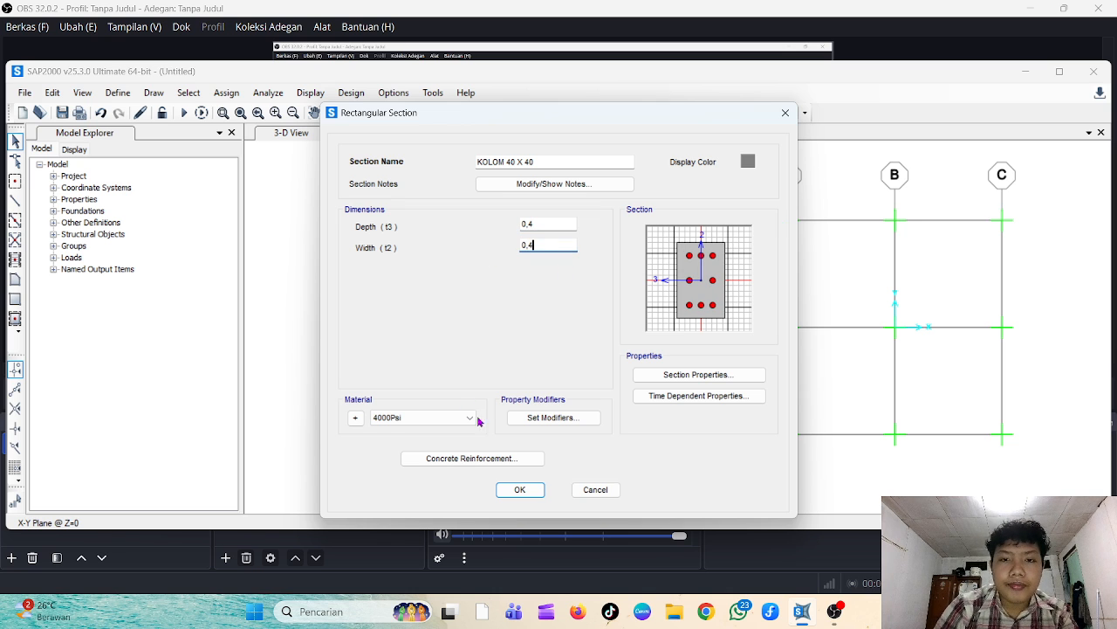
{"action": "type", "text": ",4"}
{"action": "left_click", "coordinate": [468, 417]}
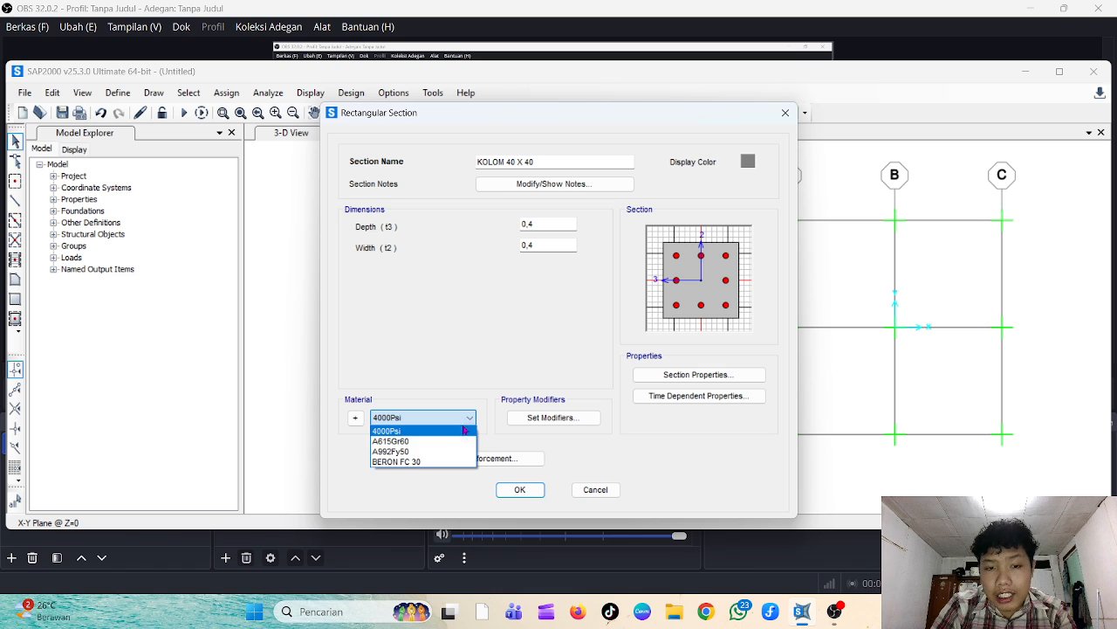
{"action": "left_click", "coordinate": [450, 462]}
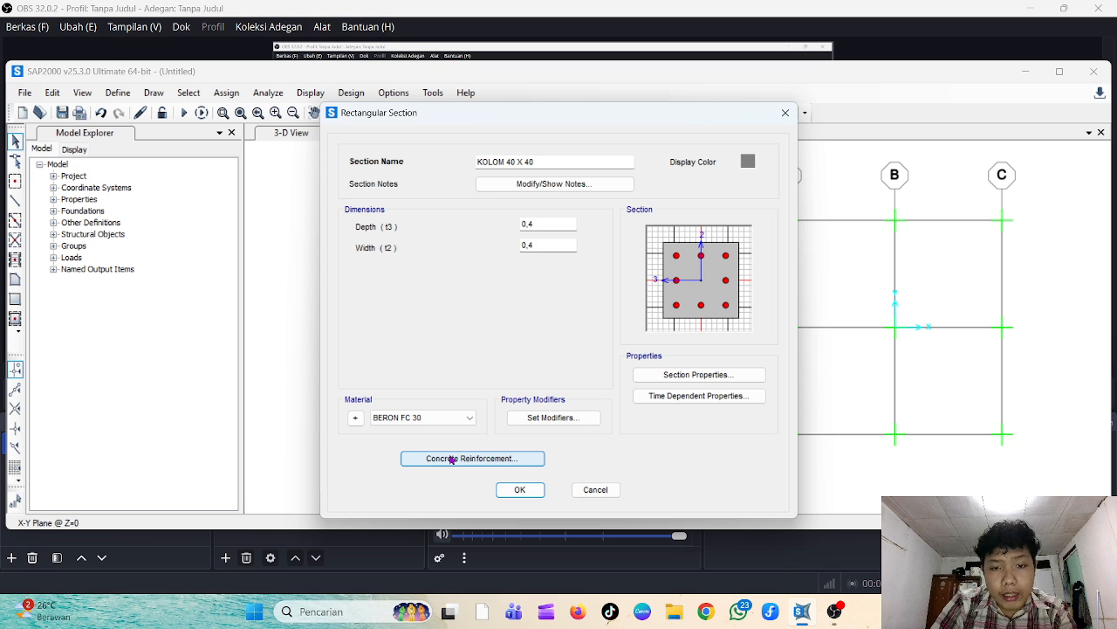
Set the column's clear cover to 0,03, with 4 longitudinal bars along the 3-dir face and 4 confinement bars in 3-dir, and accept the section
{"action": "left_click", "coordinate": [451, 460]}
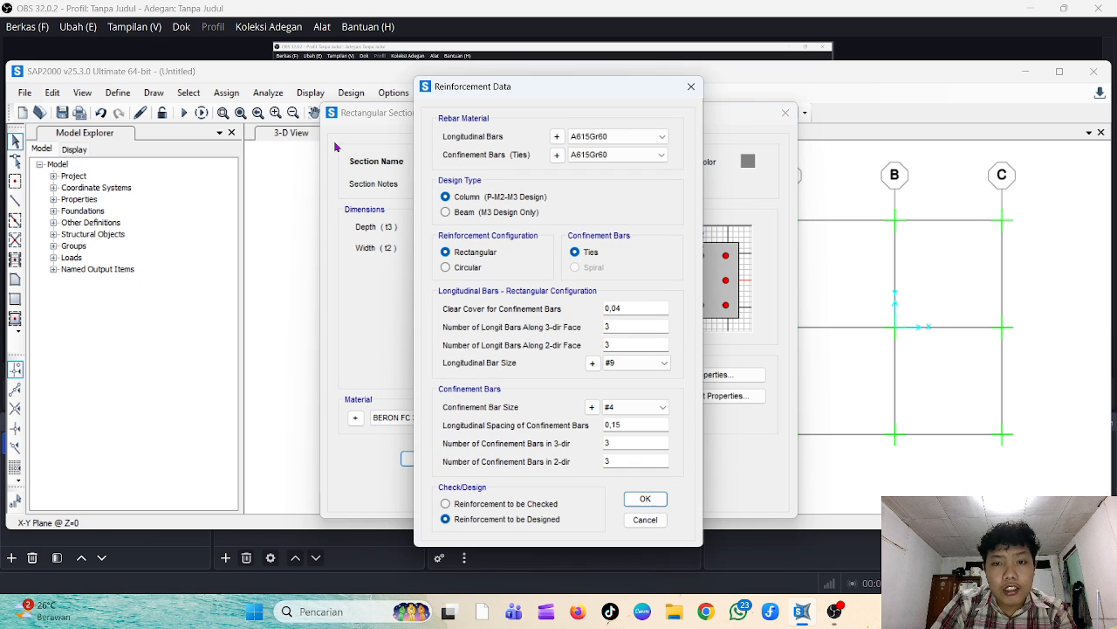
{"action": "left_click_drag", "start_coordinate": [641, 309], "coordinate": [559, 319]}
{"action": "type", "text": "0"}
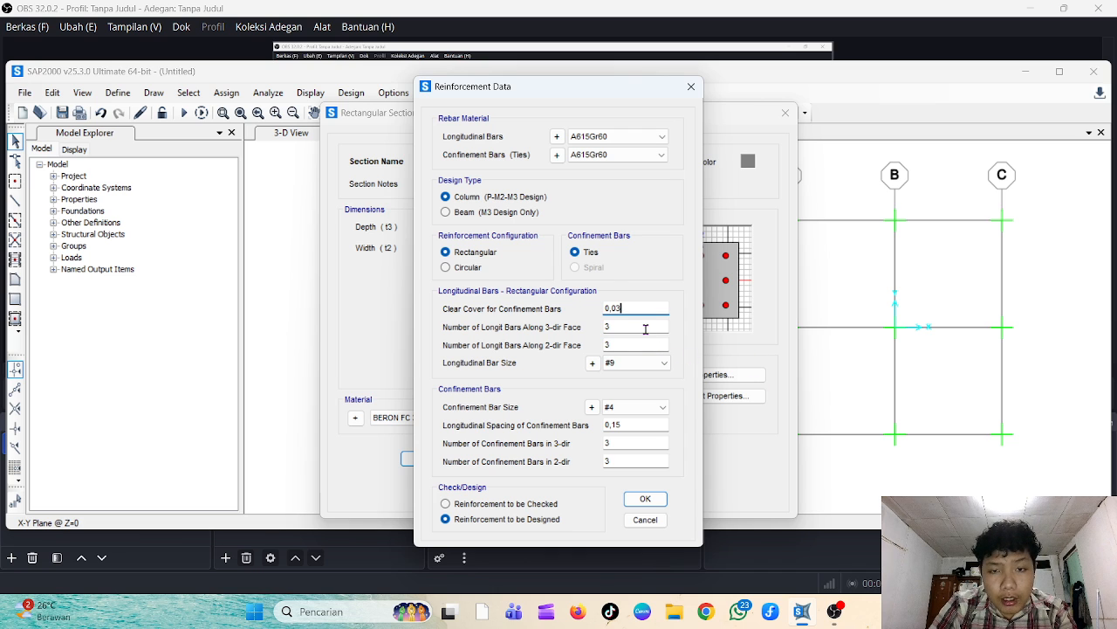
{"action": "key", "text": "Tab"}
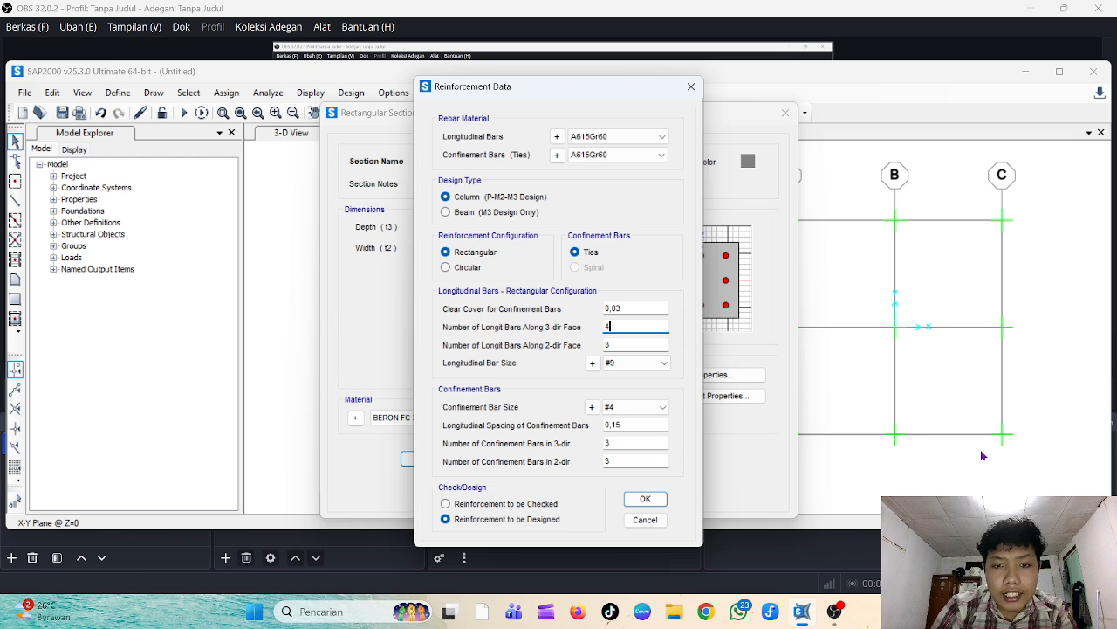
{"action": "double_click", "coordinate": [627, 443]}
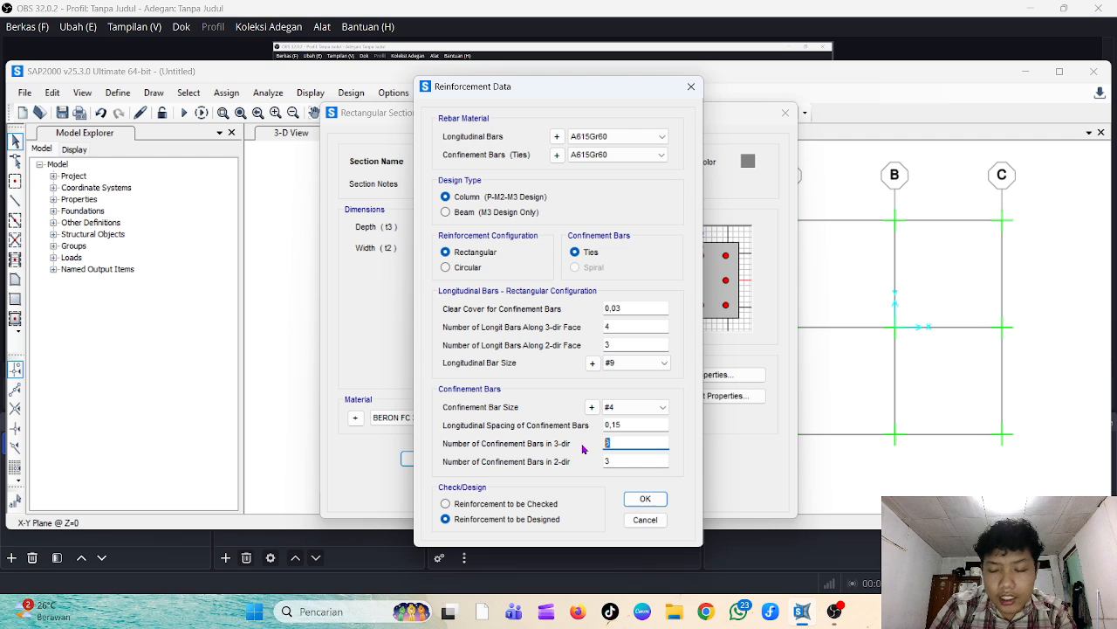
{"action": "type", "text": "4"}
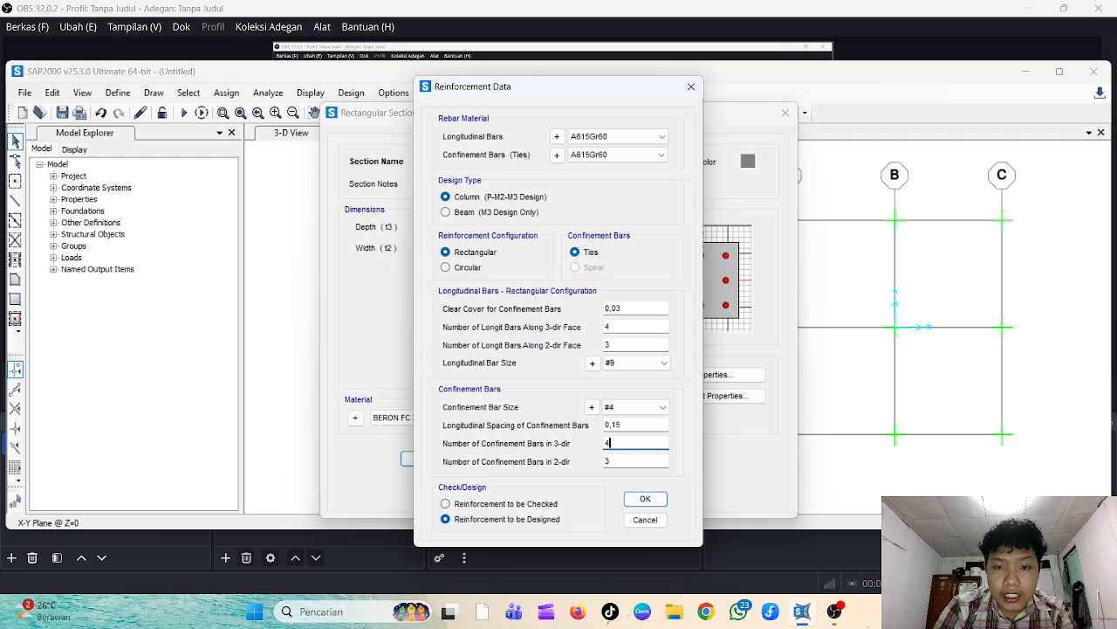
{"action": "left_click", "coordinate": [647, 497]}
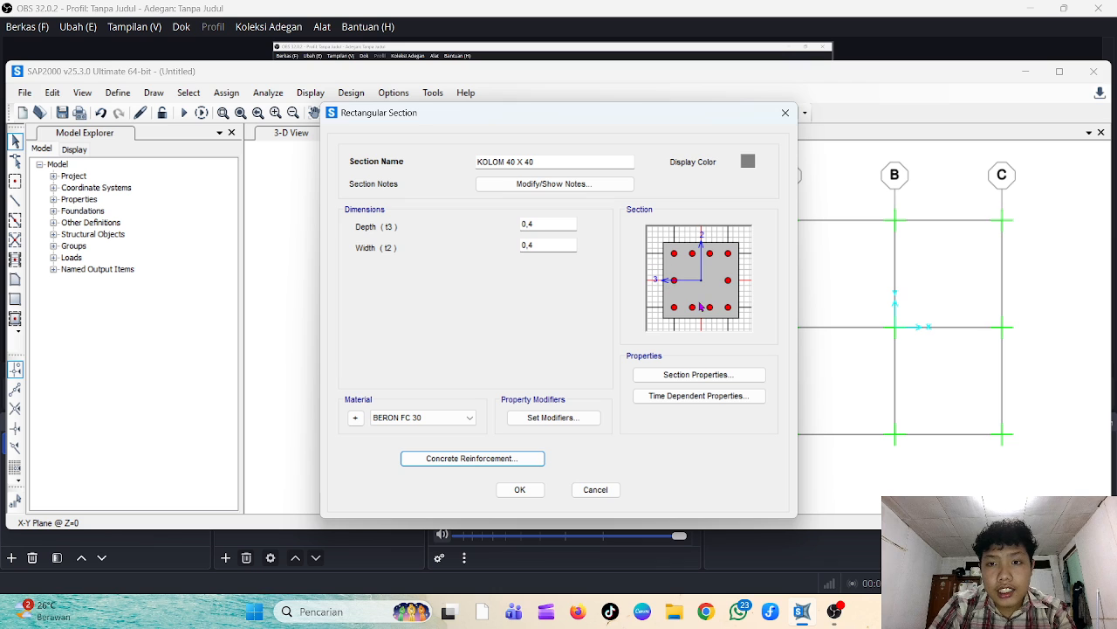
{"action": "left_click", "coordinate": [522, 490]}
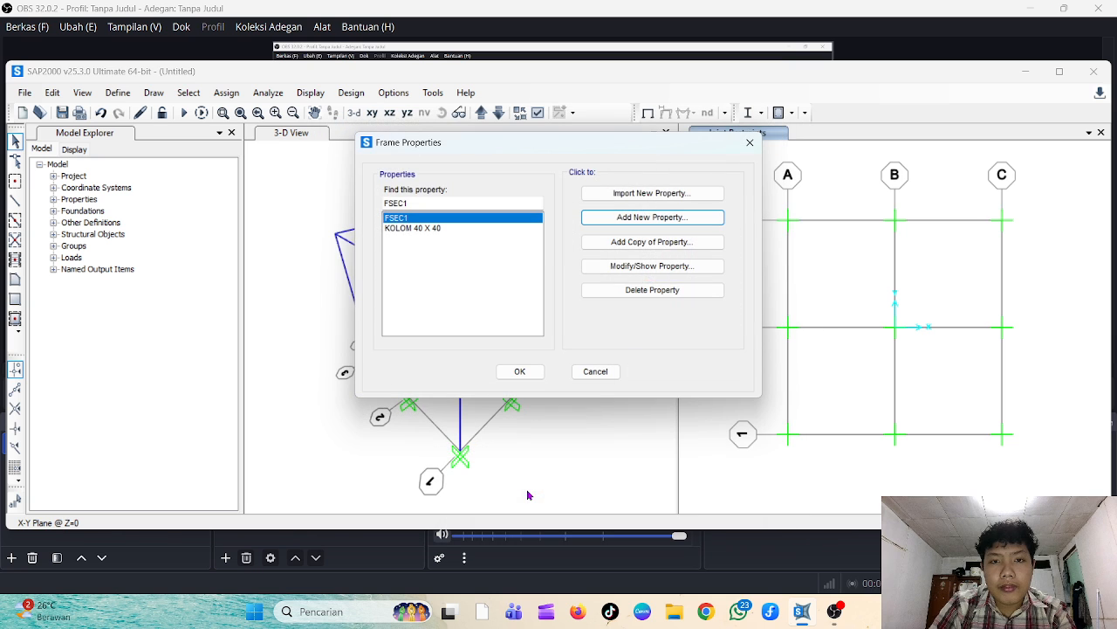
Add a new rectangular concrete frame section named BALOK 25 X 30
{"action": "left_click", "coordinate": [654, 220]}
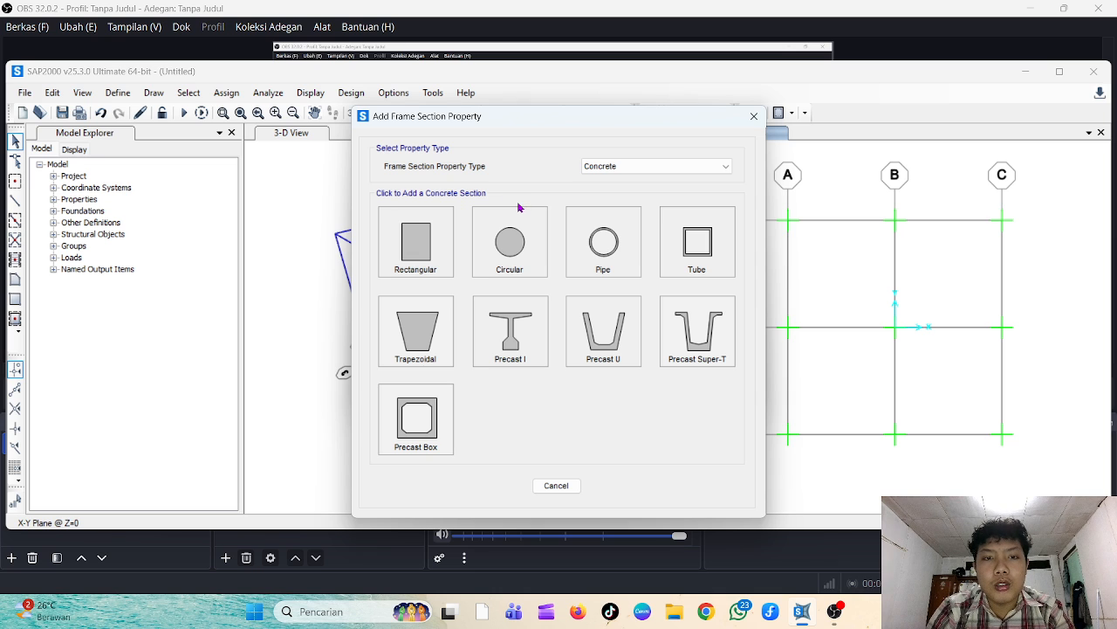
{"action": "left_click", "coordinate": [677, 171]}
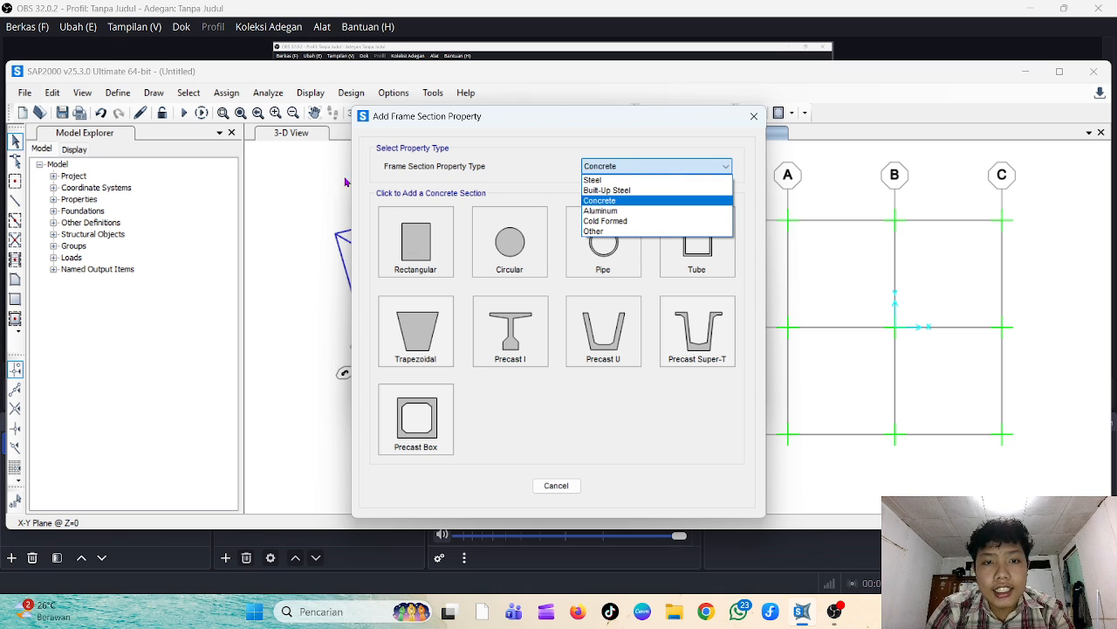
{"action": "left_click", "coordinate": [420, 261]}
{"action": "left_click", "coordinate": [420, 261]}
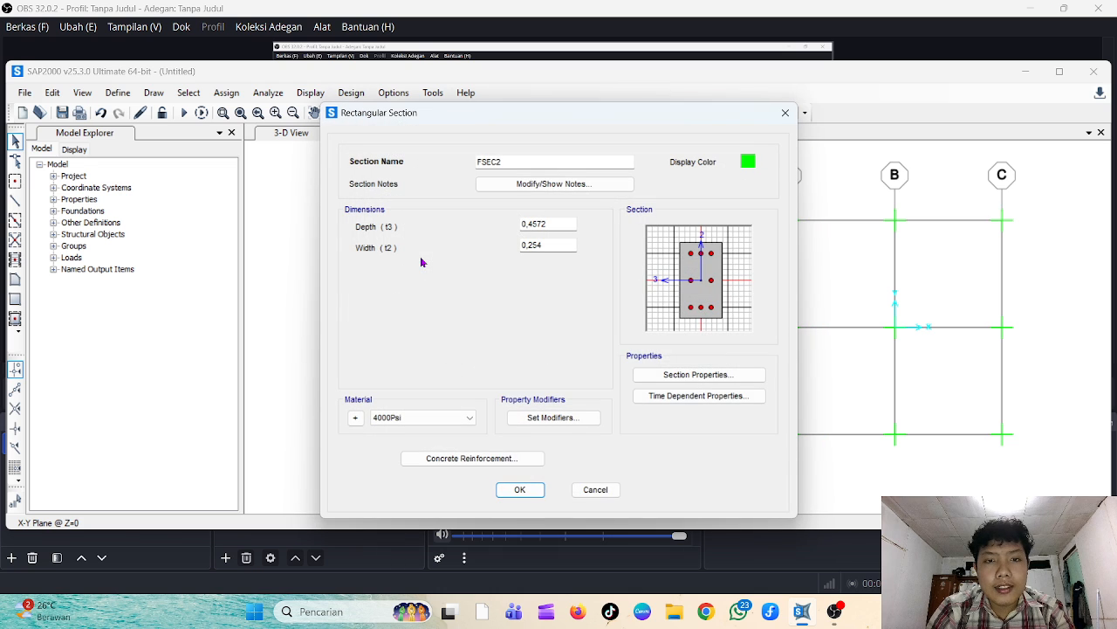
{"action": "left_click_drag", "start_coordinate": [517, 164], "coordinate": [392, 175]}
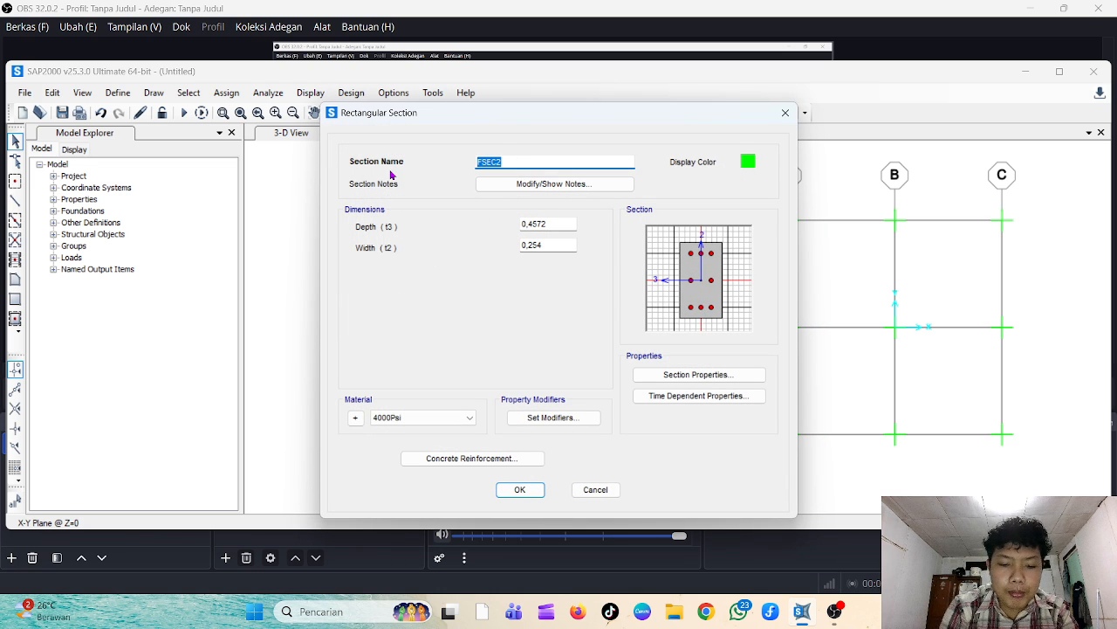
{"action": "type", "text": "BALOK 25 X 30"}
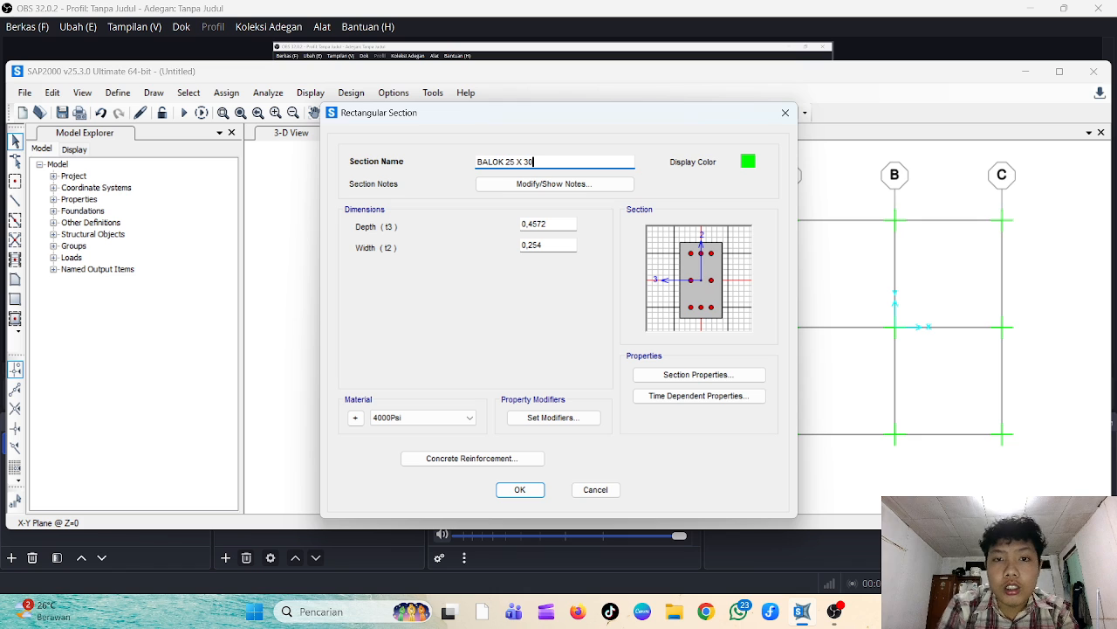
Set the beam section's depth to 0,3, its width to 0,25 and its material to BERON FC 30
{"action": "left_click_drag", "start_coordinate": [554, 223], "coordinate": [486, 225]}
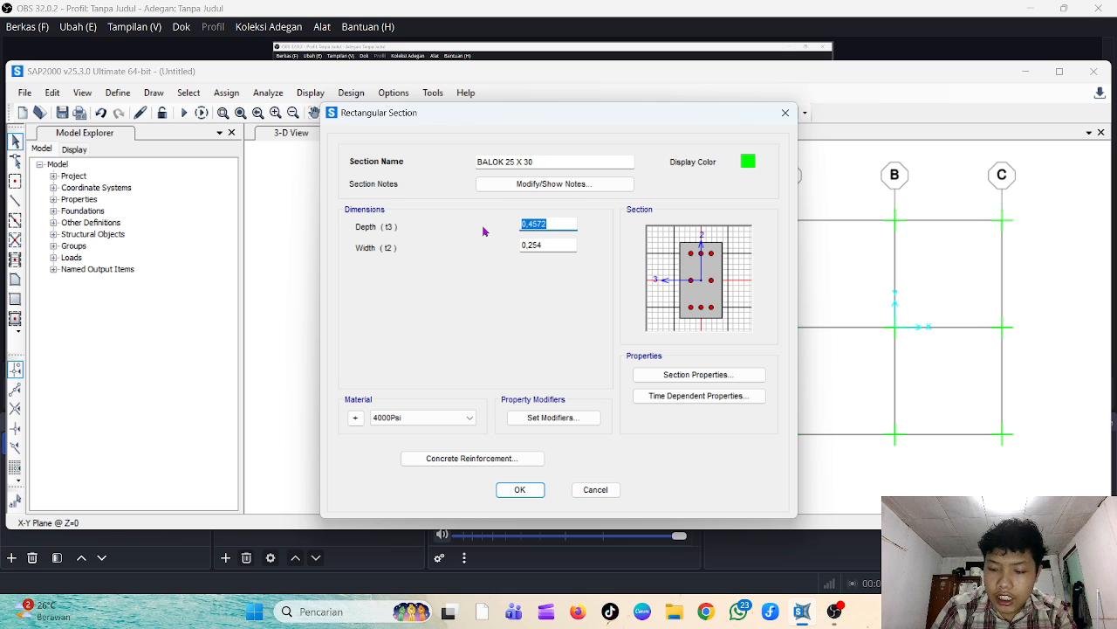
{"action": "type", "text": "0,3"}
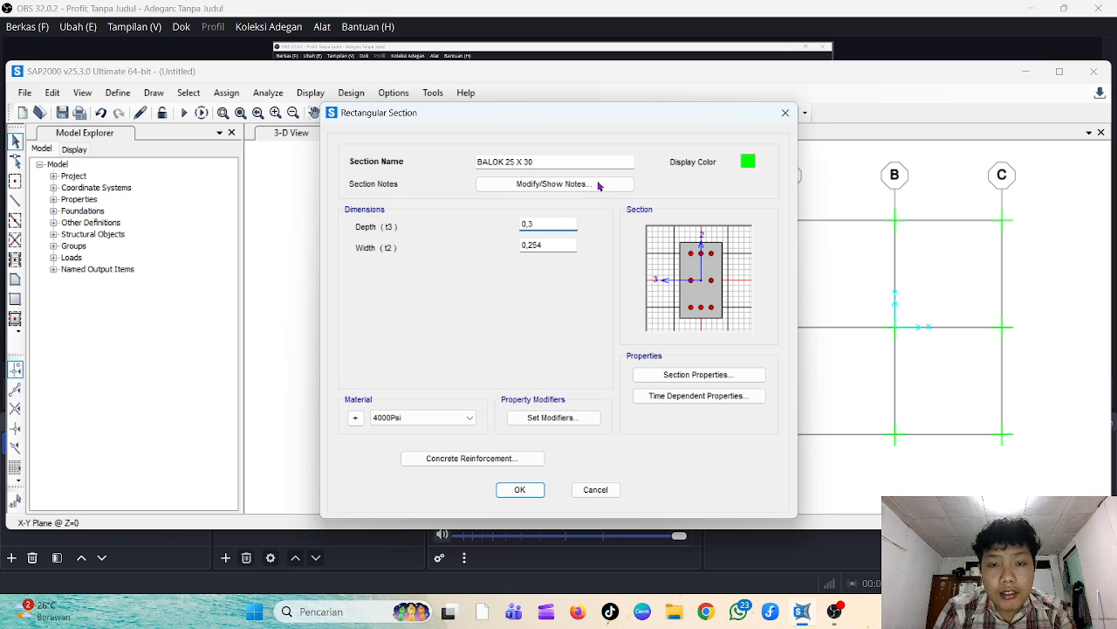
{"action": "key", "text": "Tab"}
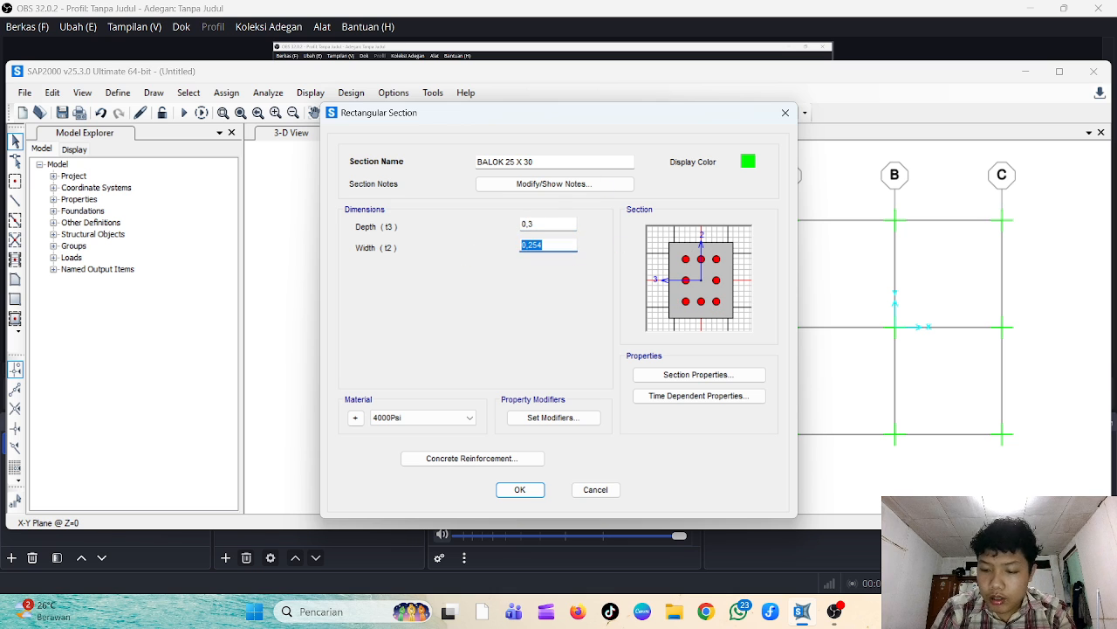
{"action": "type", "text": "0,"}
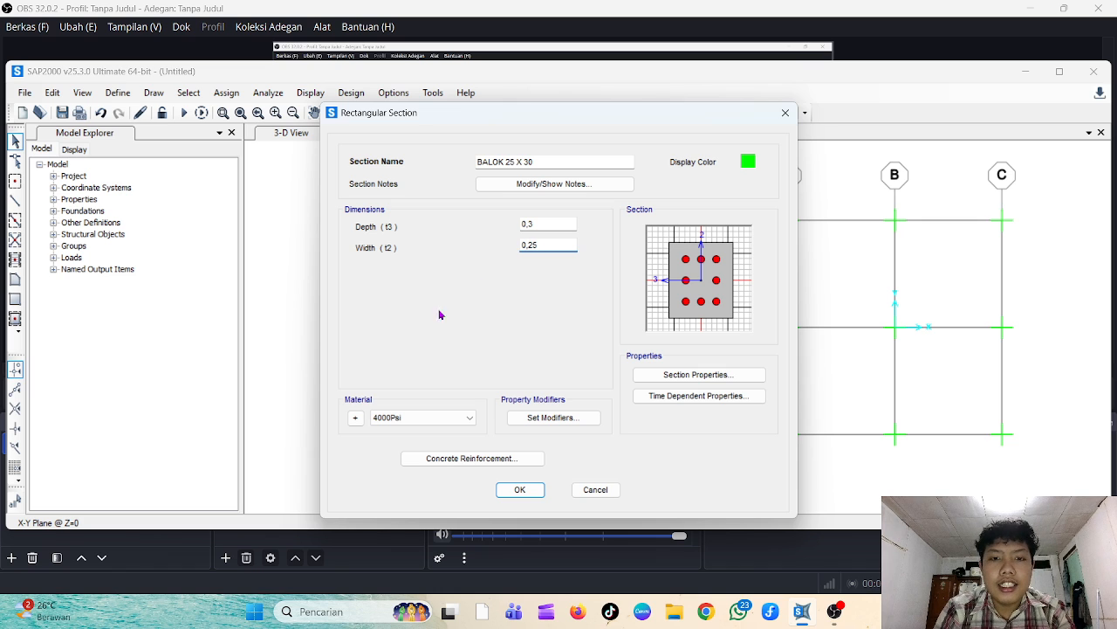
{"action": "left_click", "coordinate": [457, 418]}
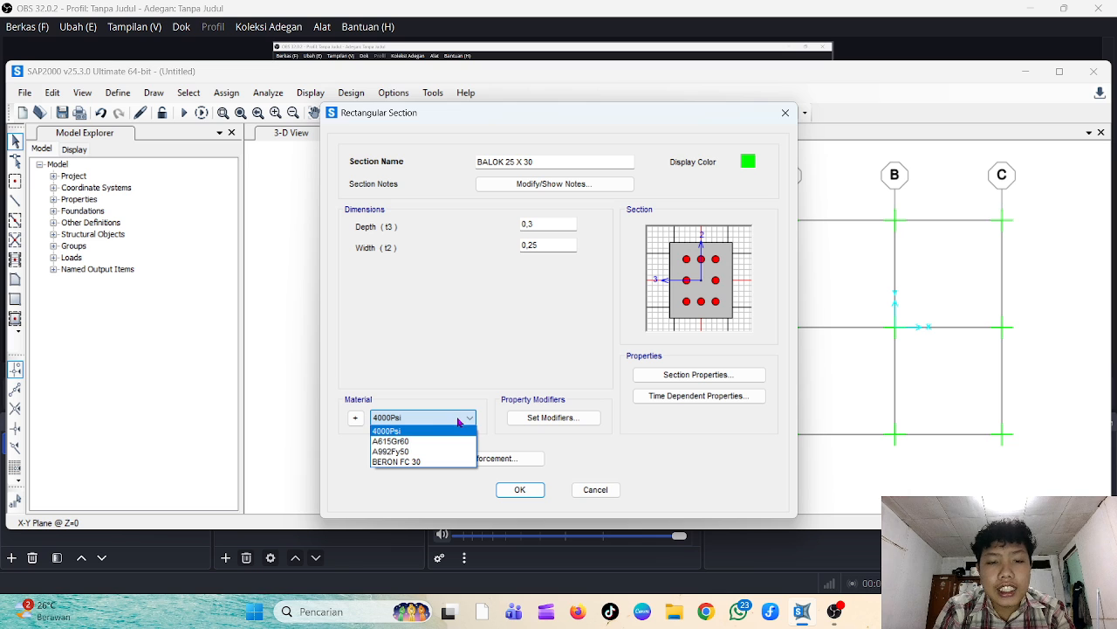
{"action": "left_click", "coordinate": [438, 461]}
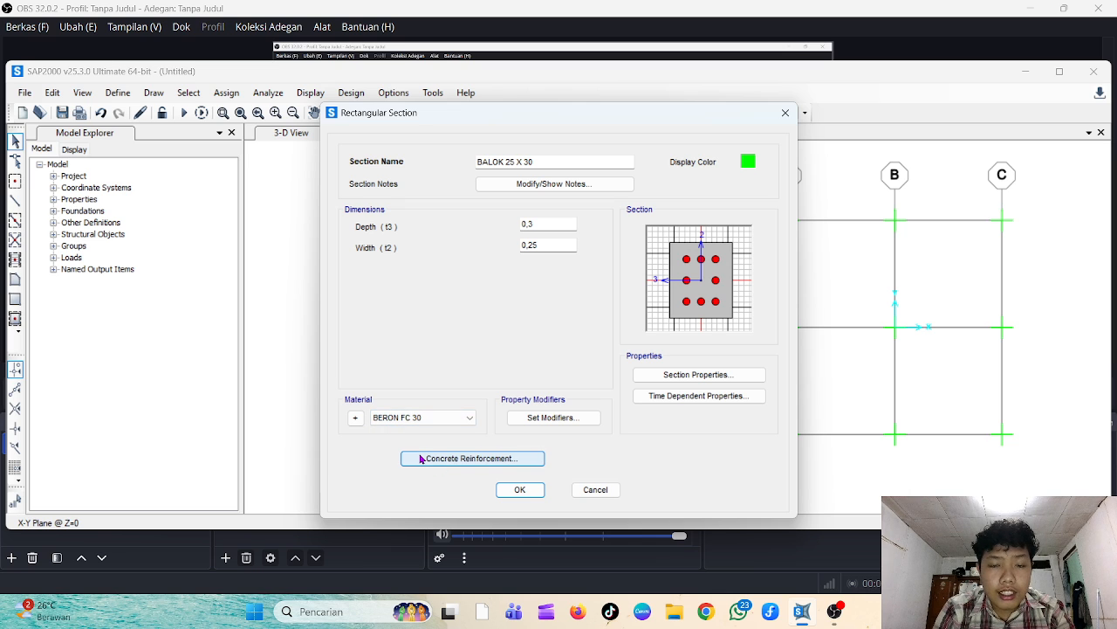
Set the beam section's reinforcement to Beam design type with top and bottom cover of 0,03, and accept the frame section definitions
{"action": "left_click", "coordinate": [421, 462]}
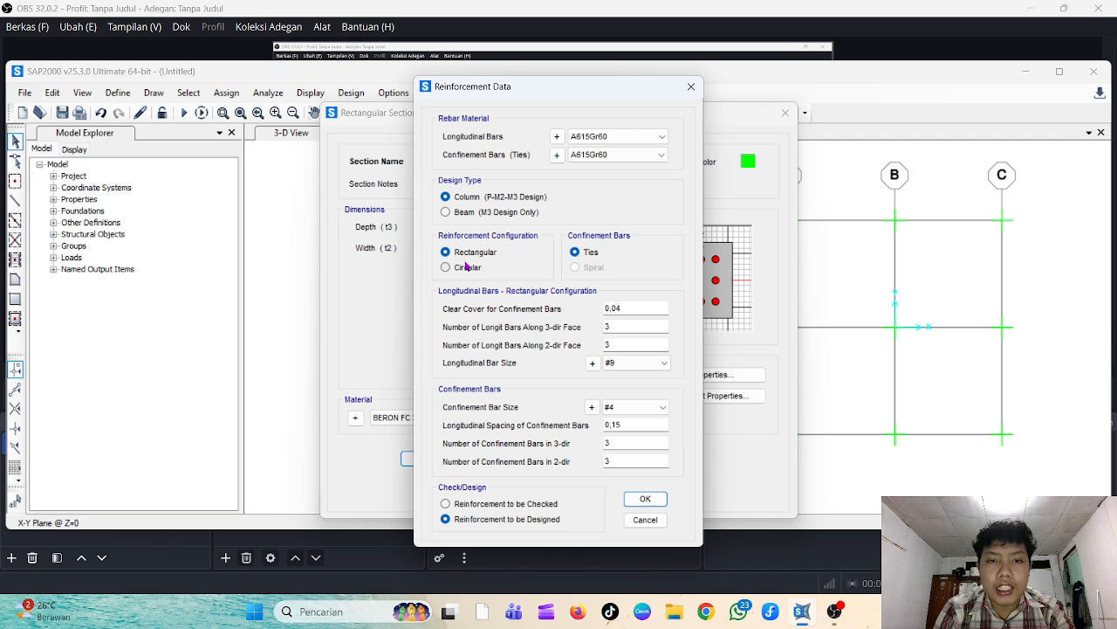
{"action": "left_click", "coordinate": [462, 217]}
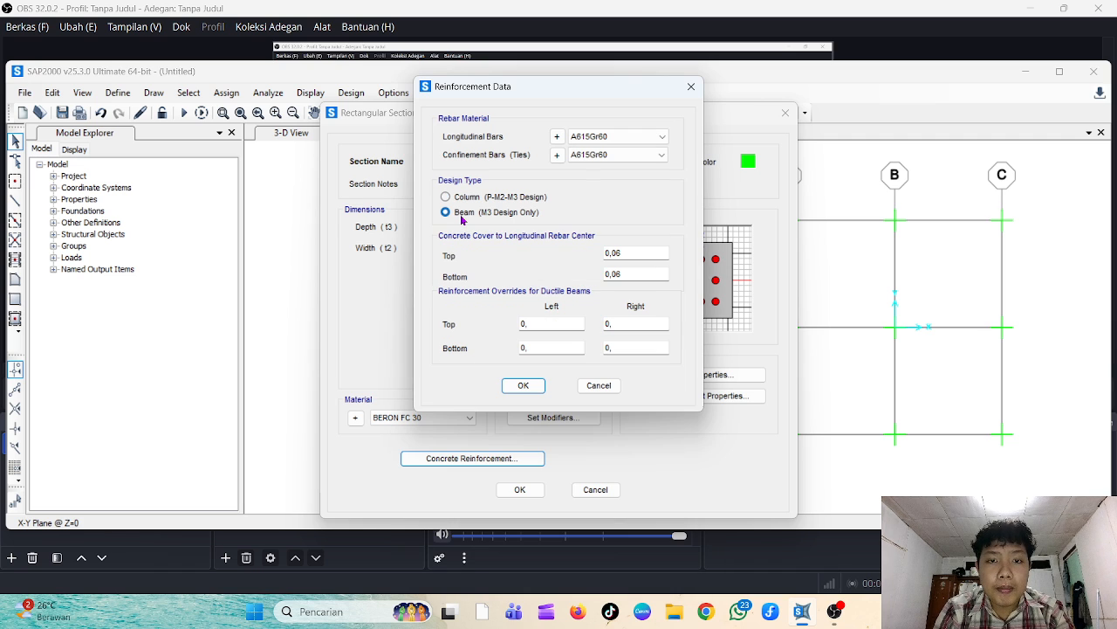
{"action": "left_click", "coordinate": [635, 252]}
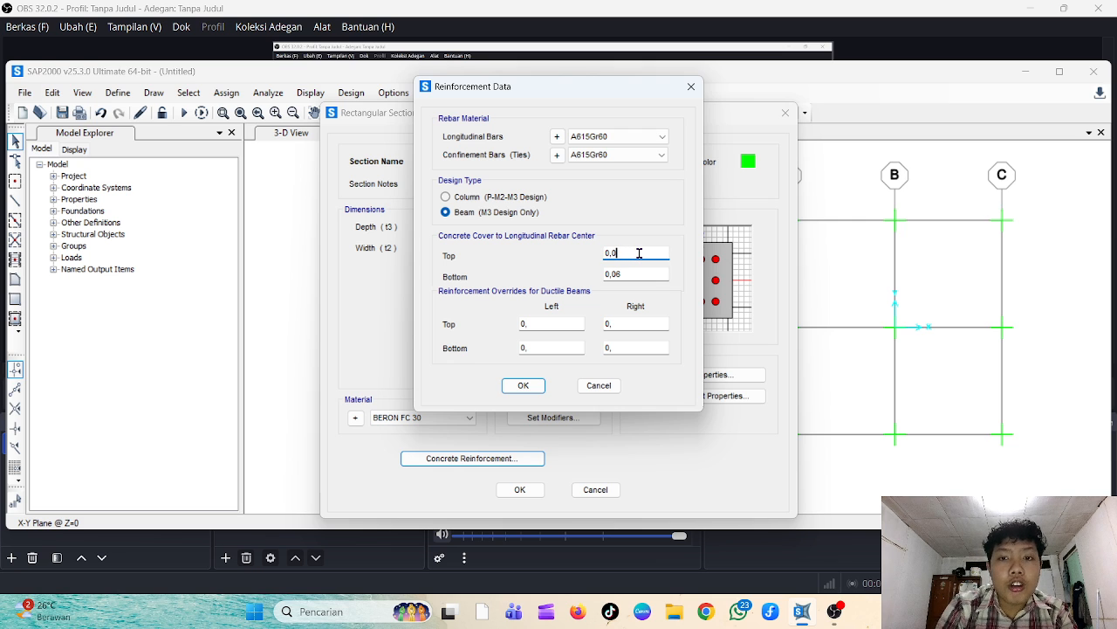
{"action": "type", "text": "3"}
{"action": "left_click", "coordinate": [642, 274]}
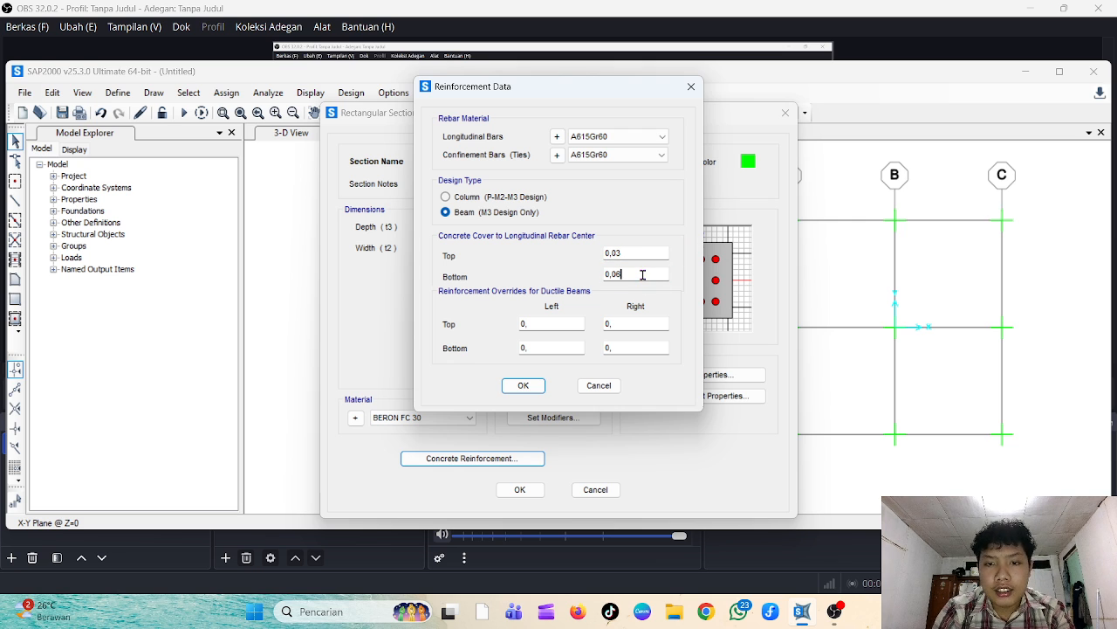
{"action": "type", "text": "3"}
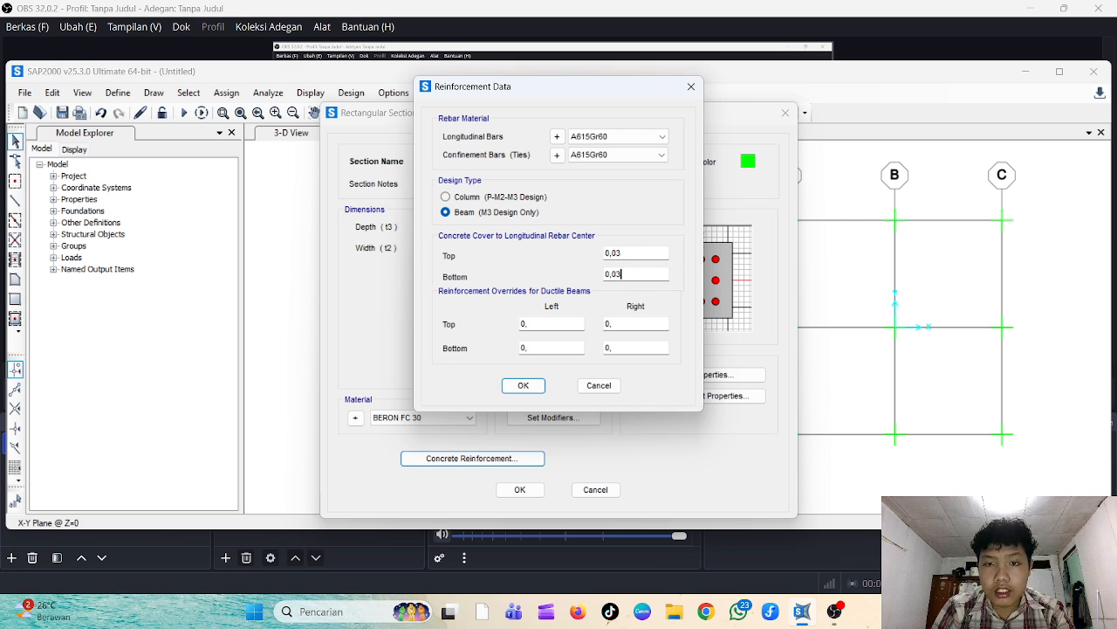
{"action": "left_click", "coordinate": [515, 386]}
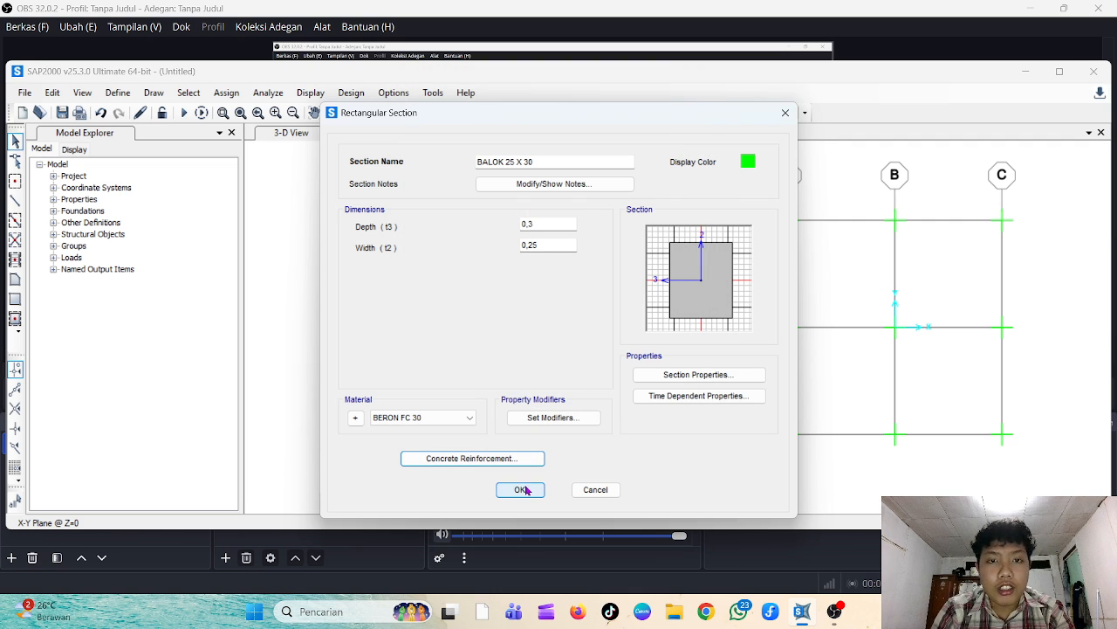
{"action": "left_click", "coordinate": [523, 489]}
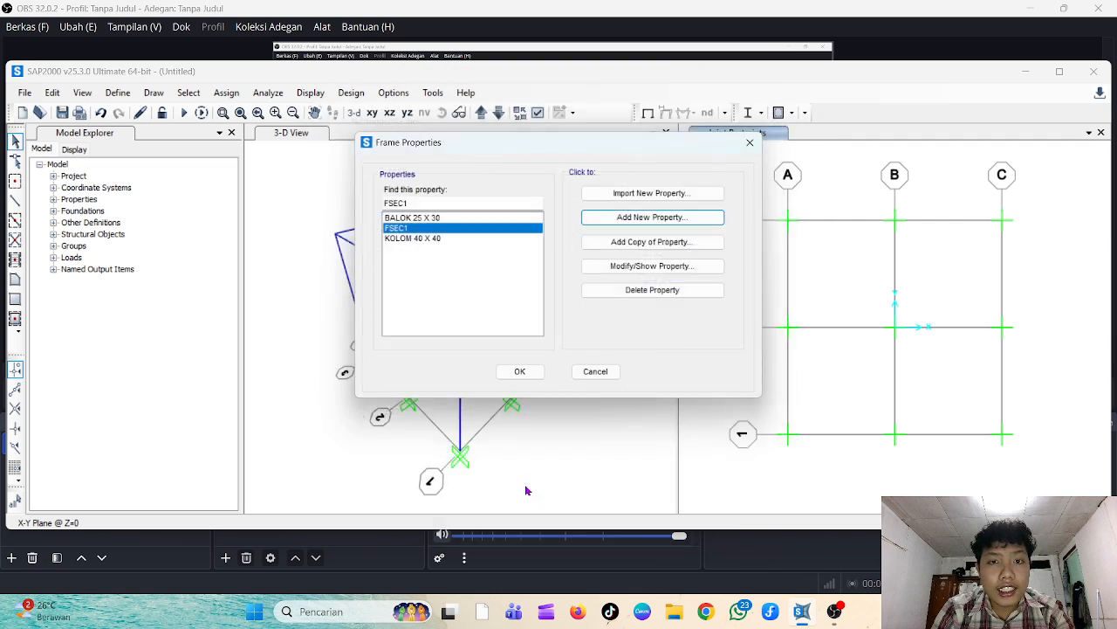
{"action": "left_click", "coordinate": [524, 371]}
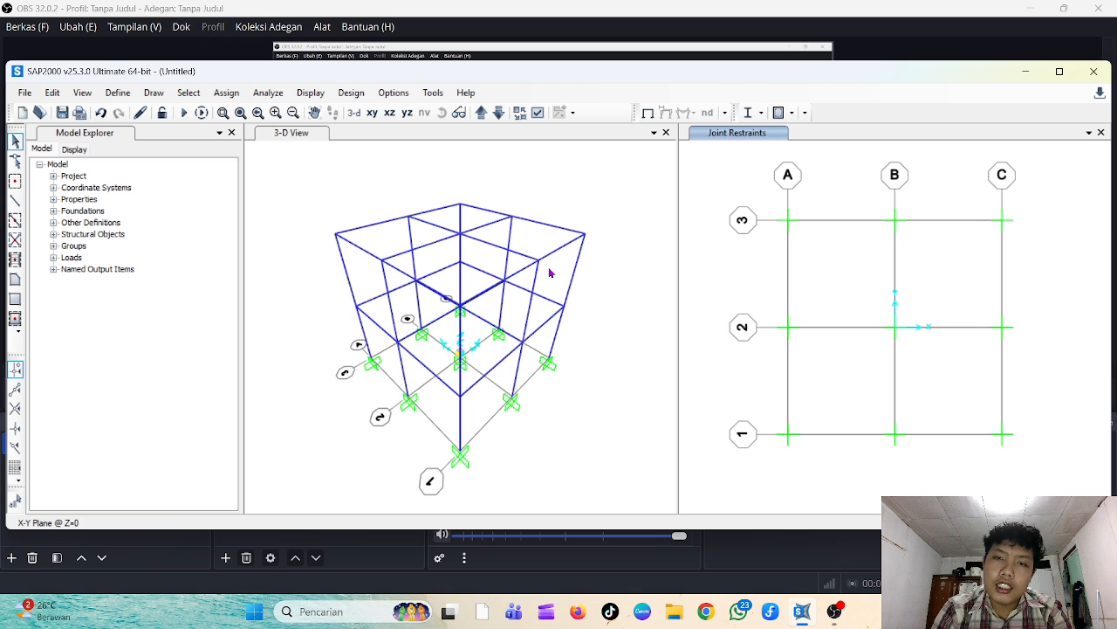
Modify the DEAD load pattern to use a self weight multiplier of 0
{"action": "left_click", "coordinate": [117, 93]}
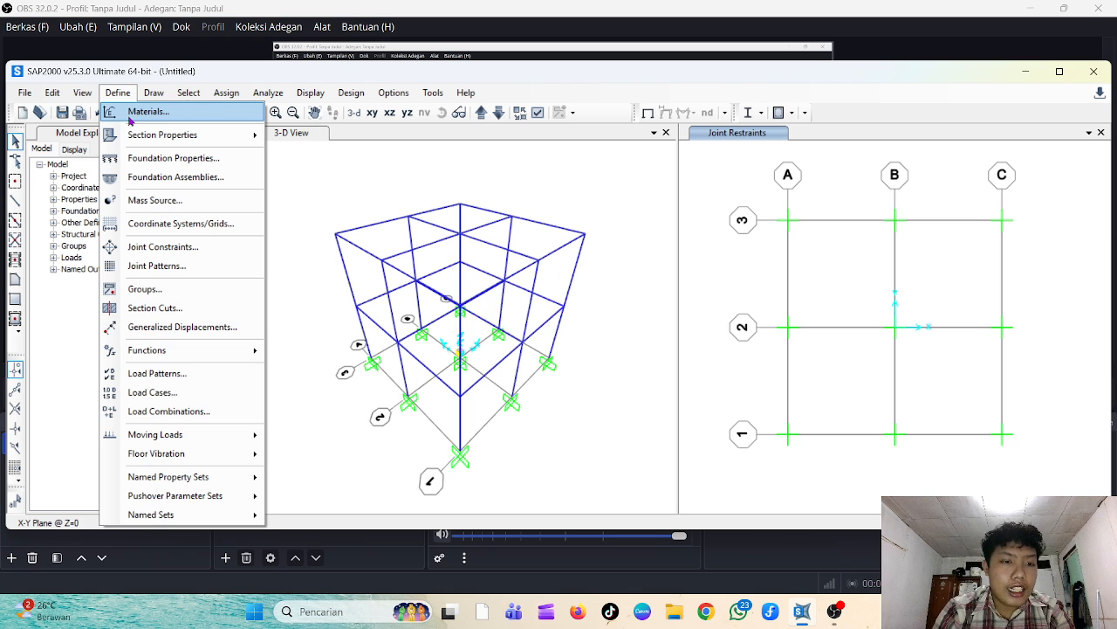
{"action": "left_click", "coordinate": [212, 372]}
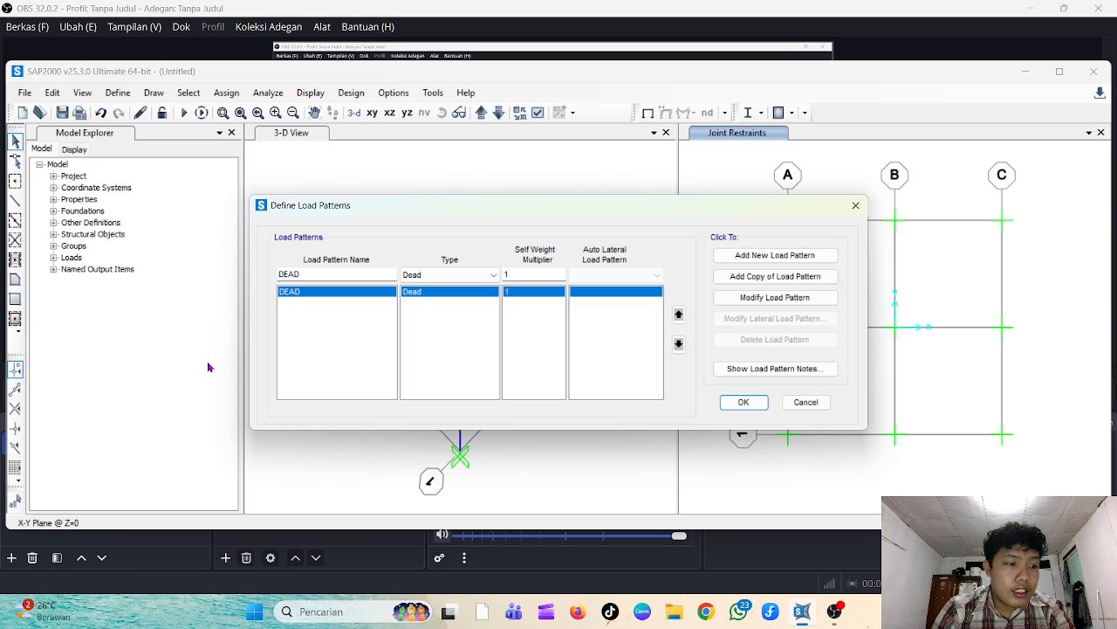
{"action": "left_click", "coordinate": [536, 274]}
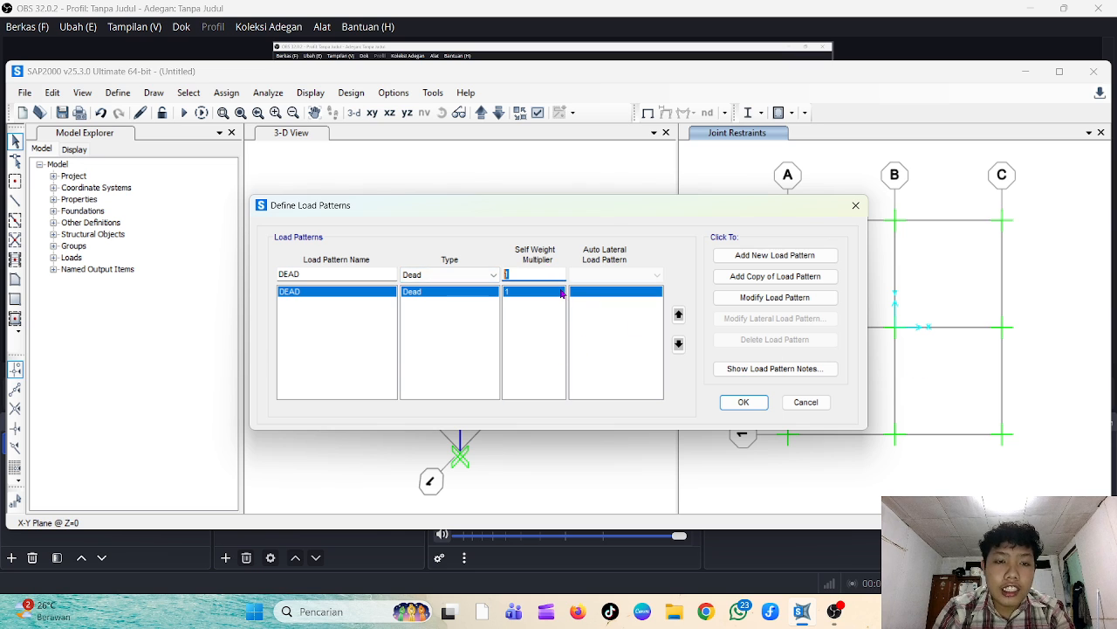
{"action": "type", "text": "0"}
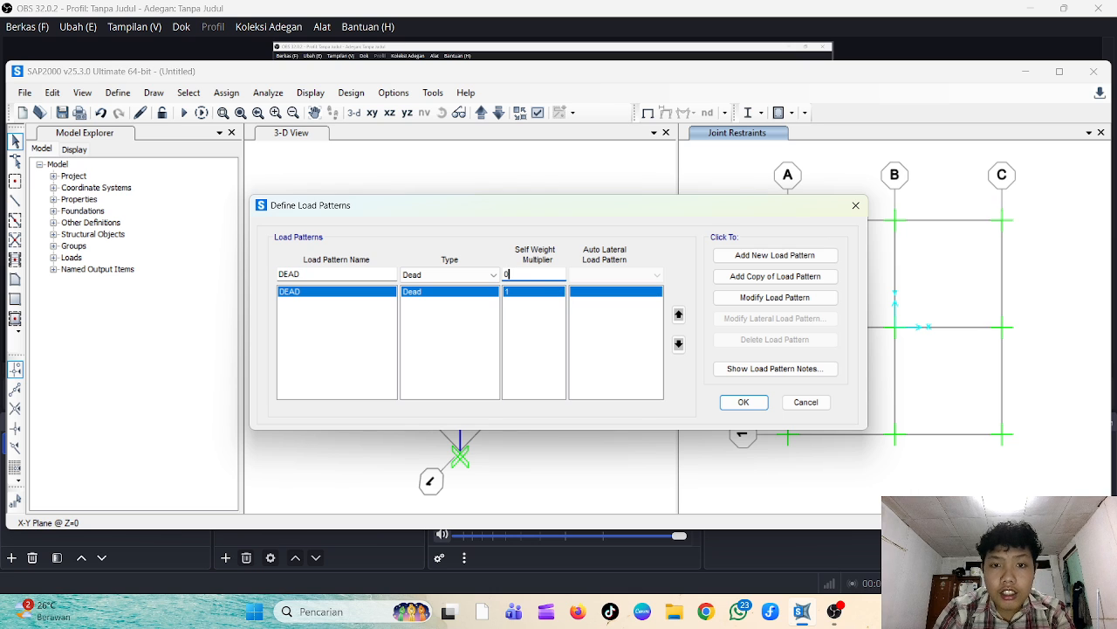
{"action": "left_click", "coordinate": [751, 298]}
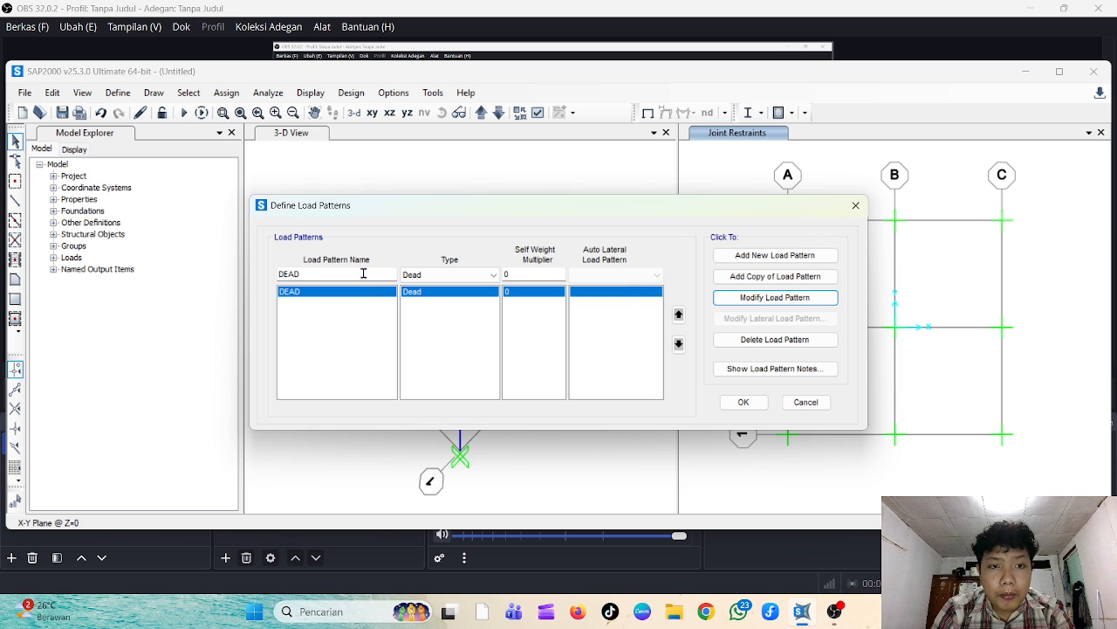
Add a load pattern named LIVE of type Live with a self weight multiplier of 1, and accept the load patterns
{"action": "left_click_drag", "start_coordinate": [364, 274], "coordinate": [250, 273]}
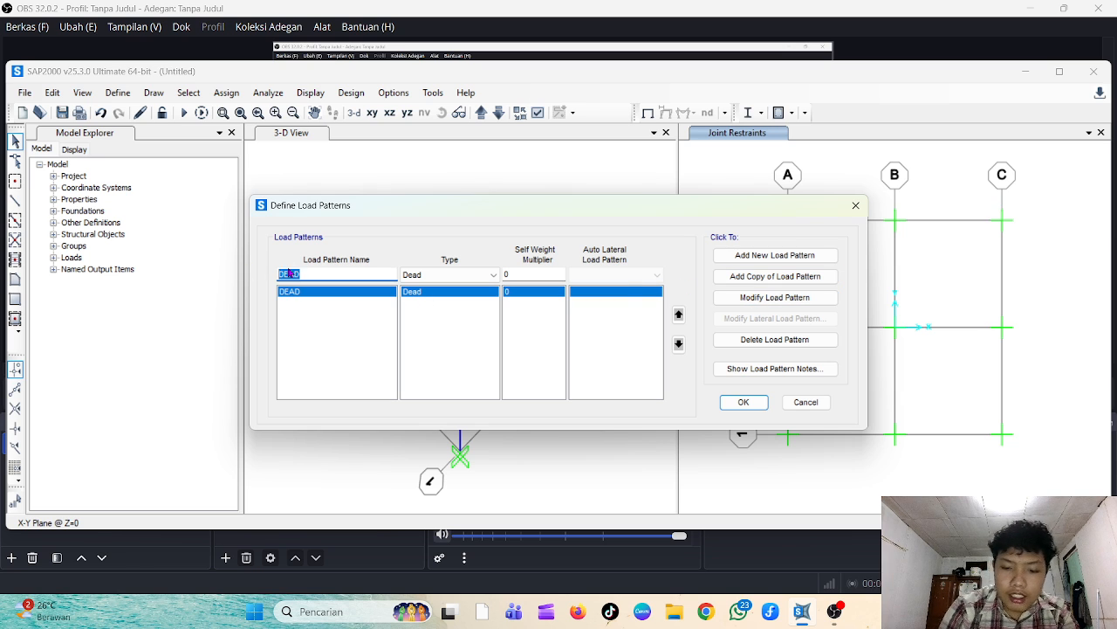
{"action": "type", "text": "LIVE"}
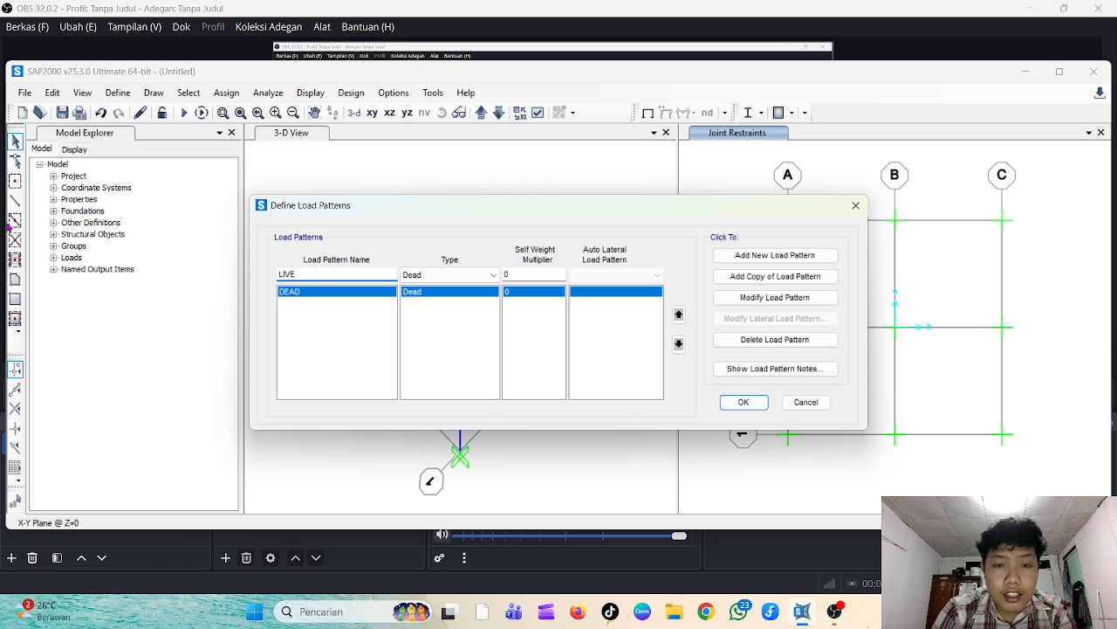
{"action": "left_click", "coordinate": [407, 277]}
{"action": "left_click", "coordinate": [455, 303]}
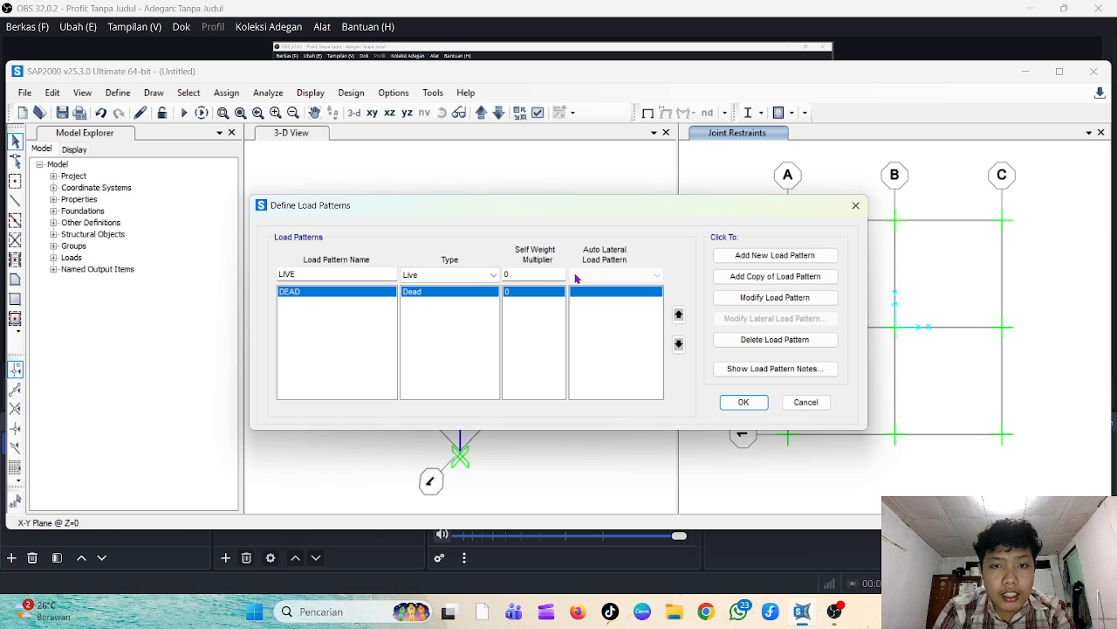
{"action": "double_click", "coordinate": [541, 274]}
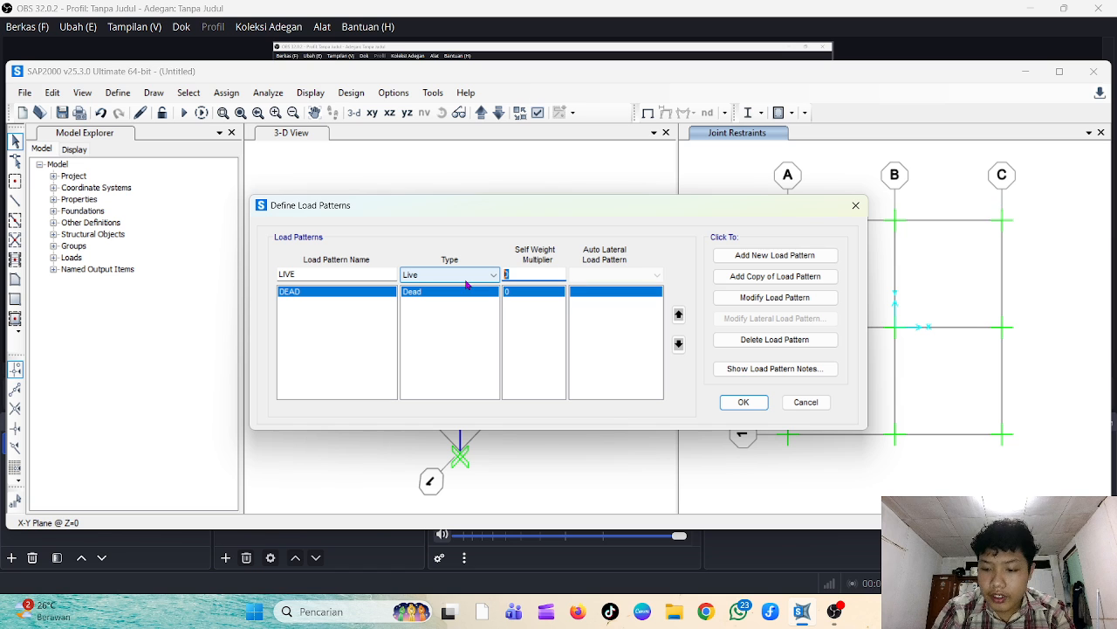
{"action": "type", "text": "1"}
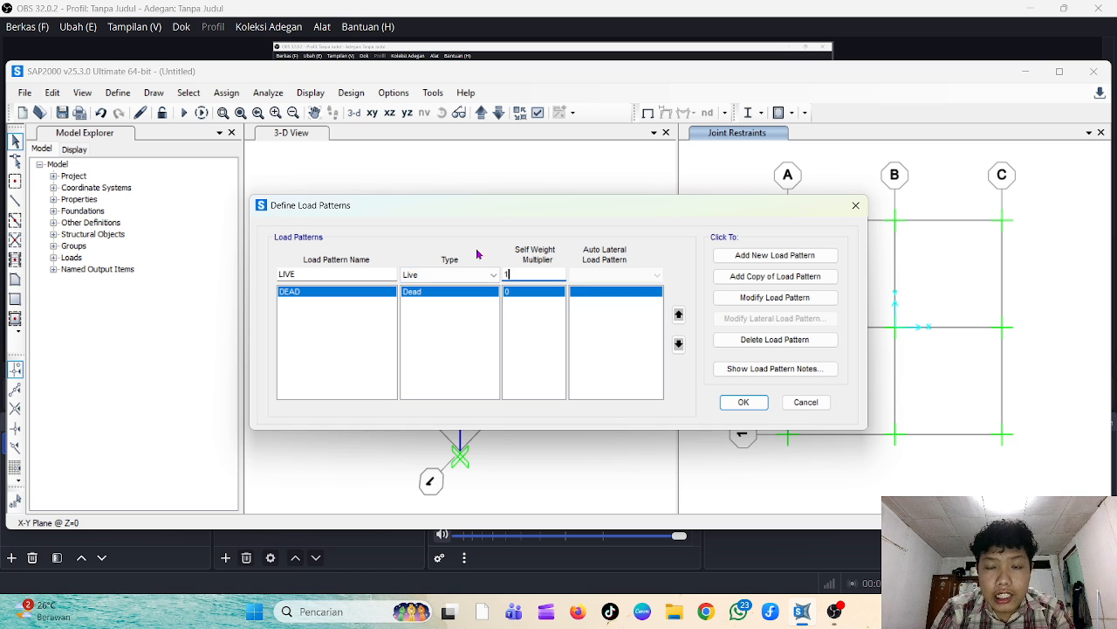
{"action": "left_click", "coordinate": [790, 256]}
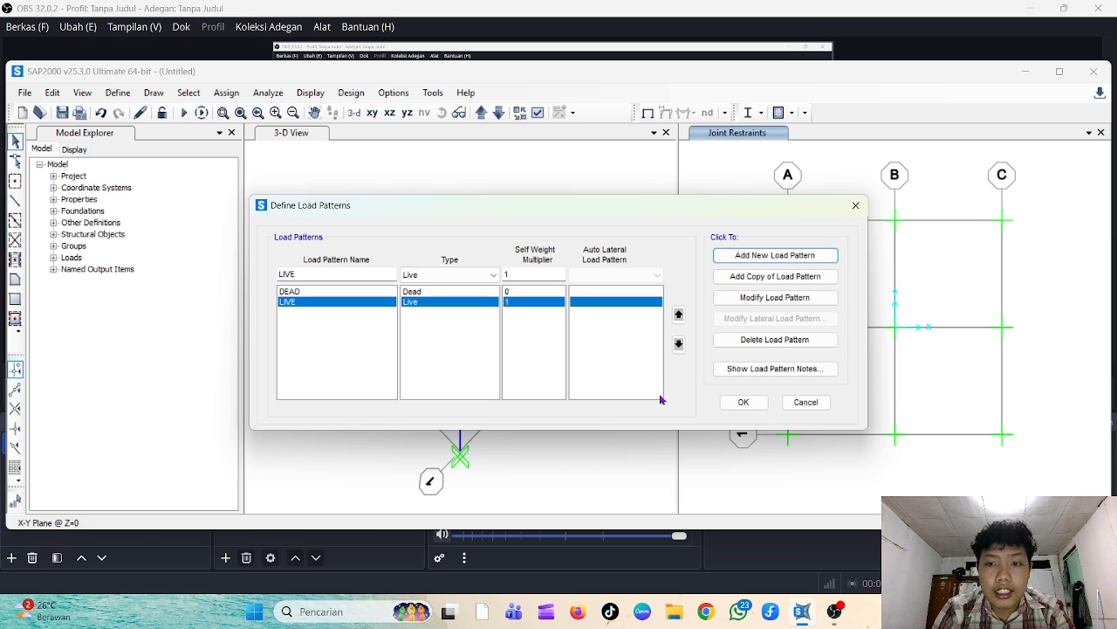
{"action": "left_click", "coordinate": [741, 405]}
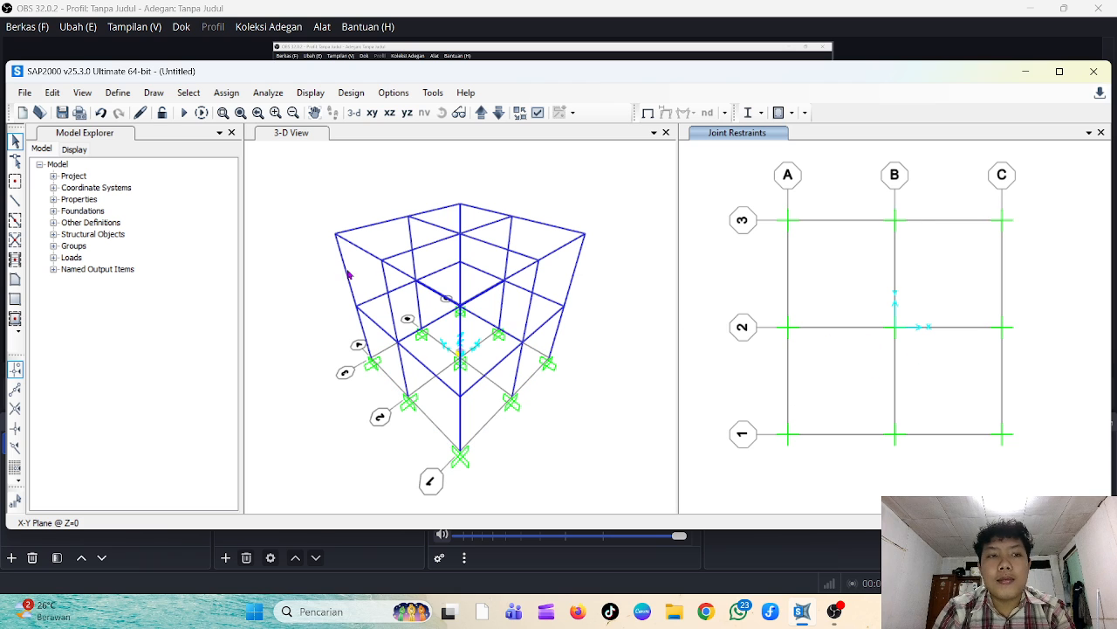
Define a Linear Add load combination named 1,4D containing the DEAD load case with a scale factor of 1,4
{"action": "left_click", "coordinate": [120, 92]}
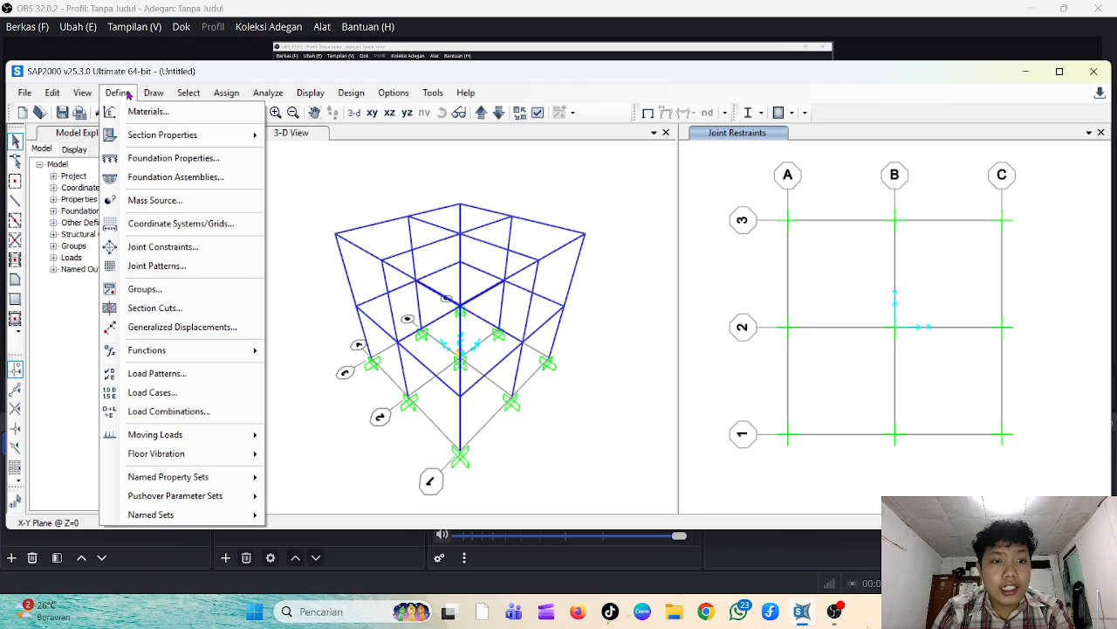
{"action": "left_click", "coordinate": [219, 412]}
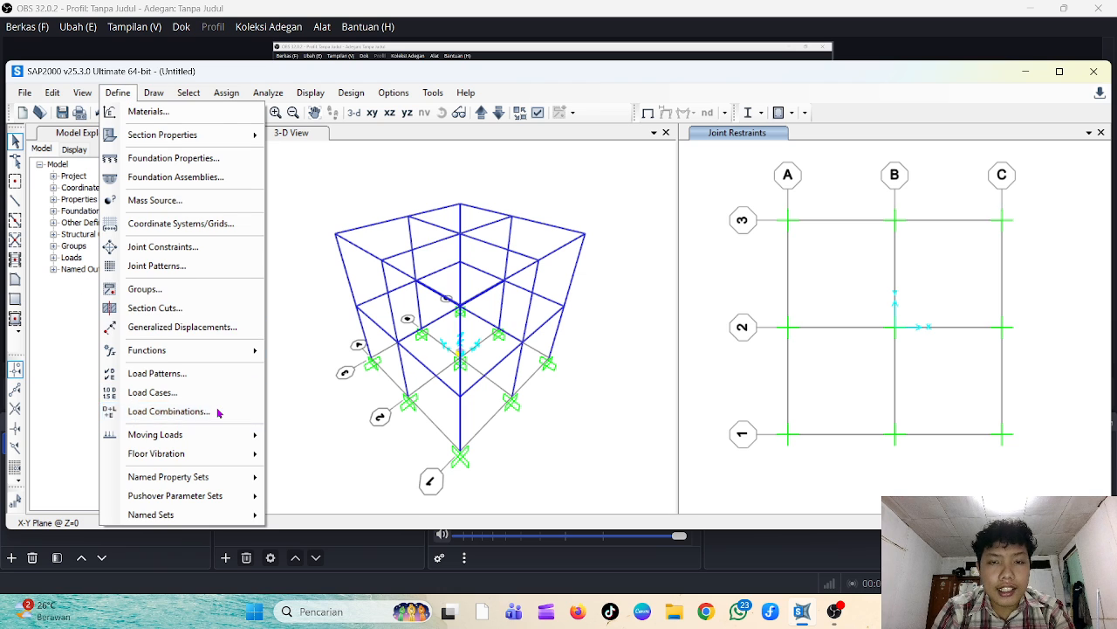
{"action": "left_click", "coordinate": [682, 244]}
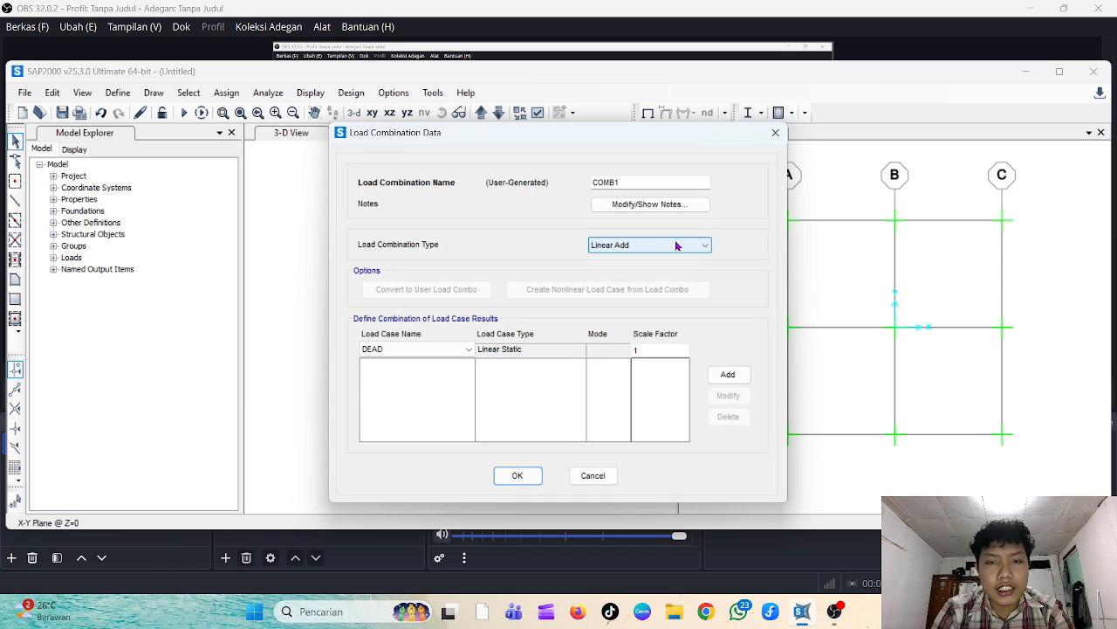
{"action": "left_click_drag", "start_coordinate": [641, 182], "coordinate": [501, 192]}
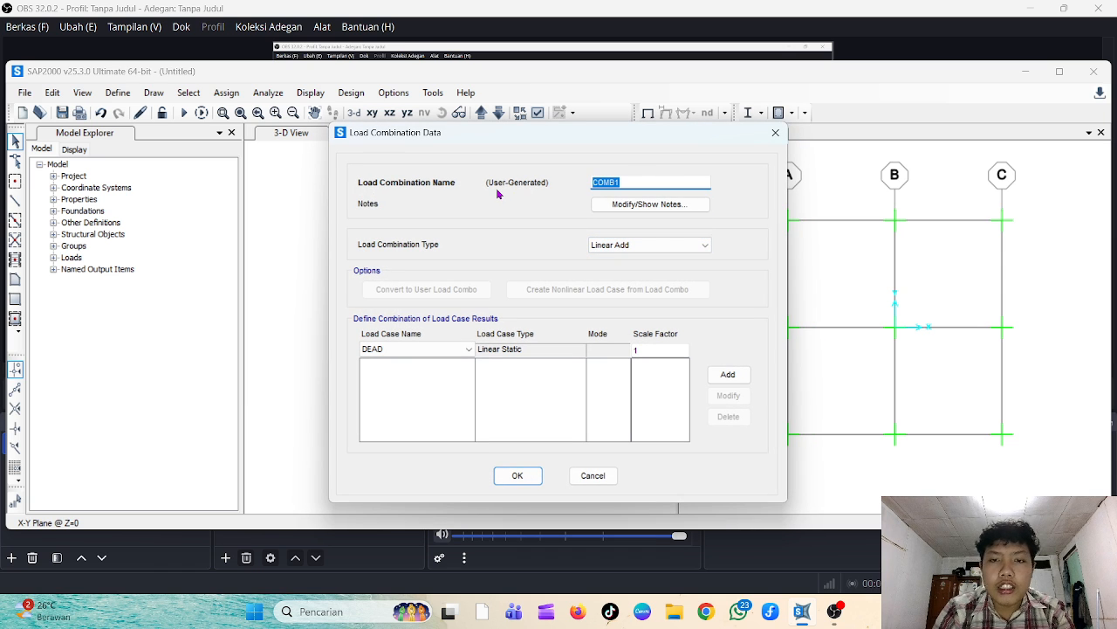
{"action": "type", "text": "1,4D"}
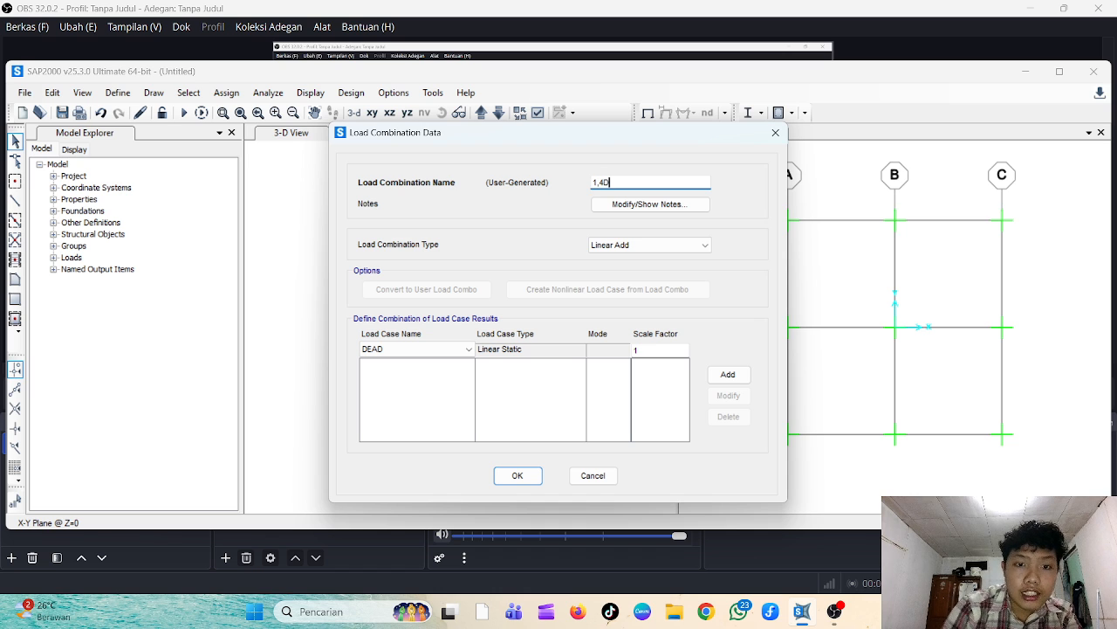
{"action": "left_click", "coordinate": [672, 350]}
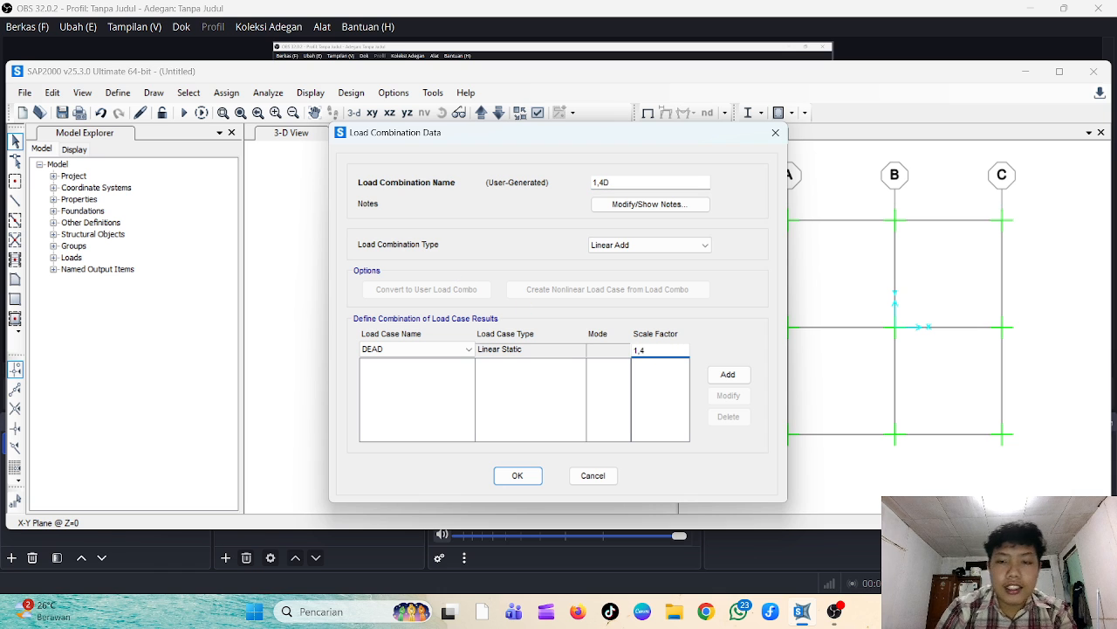
{"action": "type", "text": ",4"}
{"action": "left_click", "coordinate": [728, 374]}
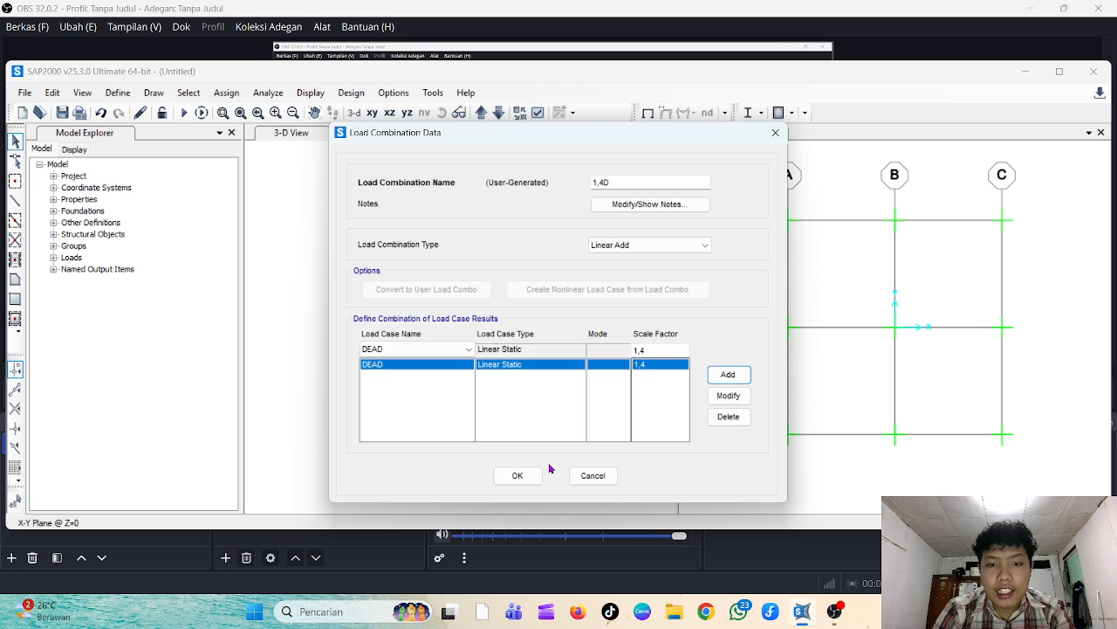
{"action": "left_click", "coordinate": [518, 475]}
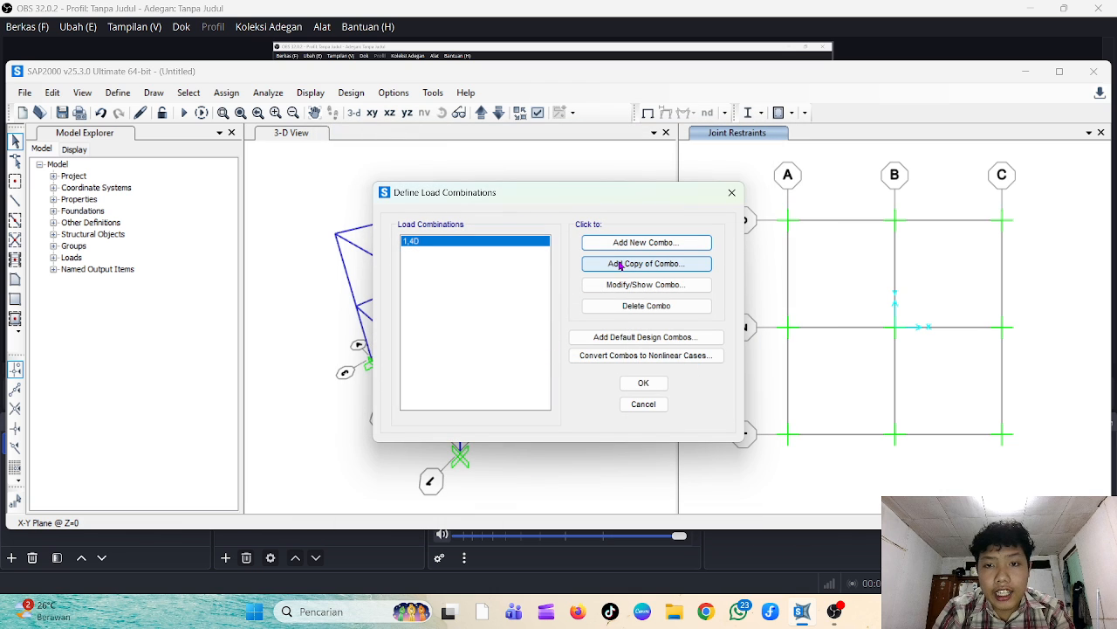
Start a new load combination named 1,2D + 1,6L and add the DEAD load case with a scale factor of 1,2
{"action": "left_click", "coordinate": [603, 250]}
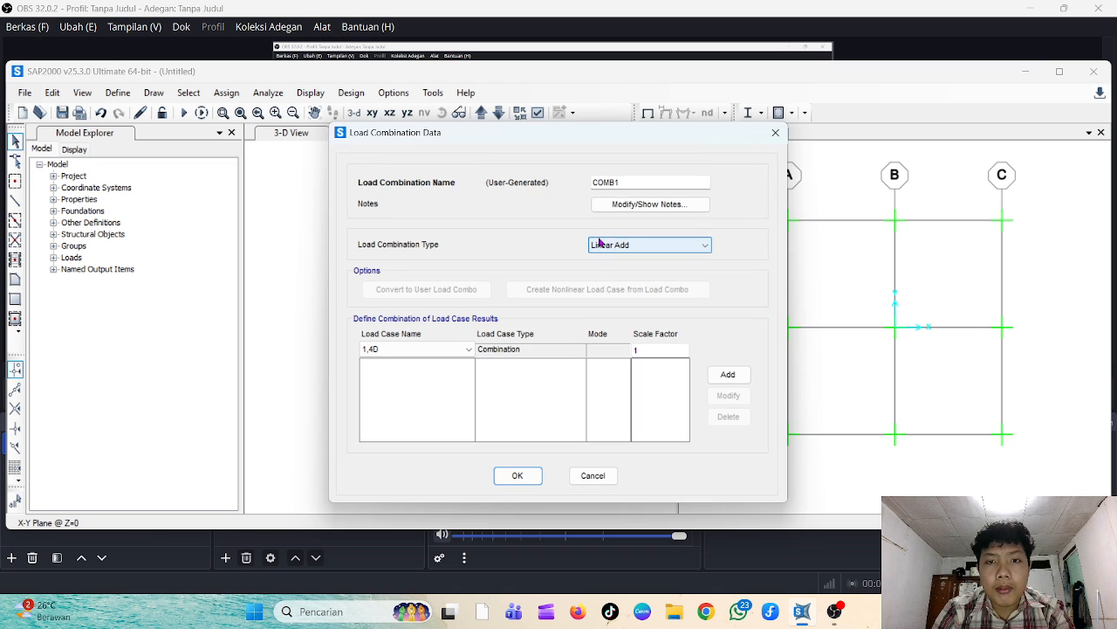
{"action": "double_click", "coordinate": [621, 183]}
{"action": "type", "text": "1,2D + 1,6L"}
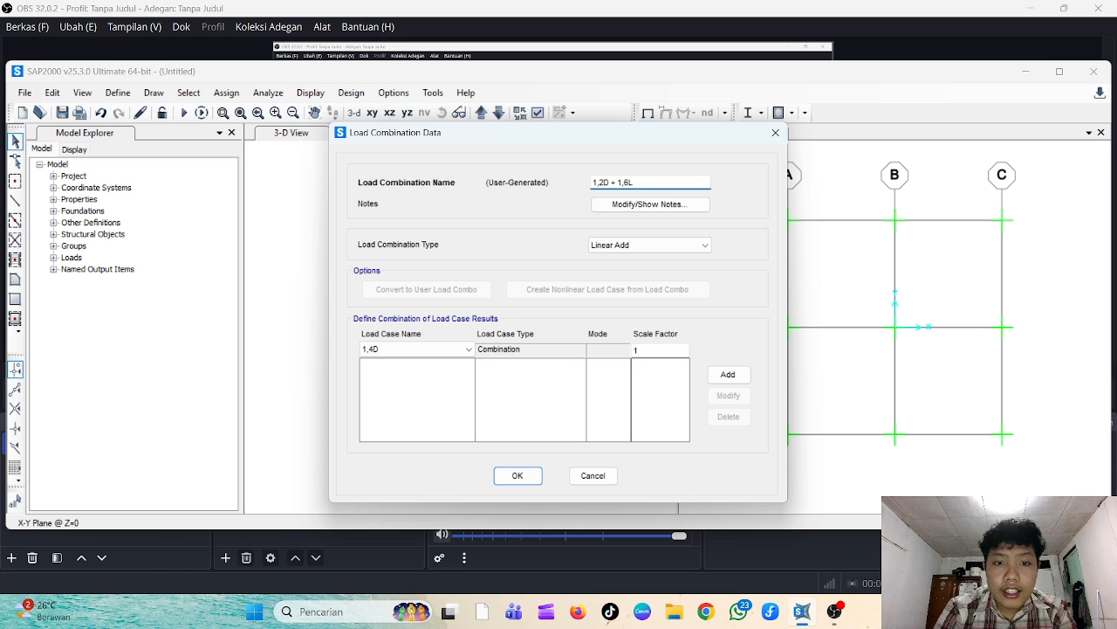
{"action": "left_click", "coordinate": [462, 350]}
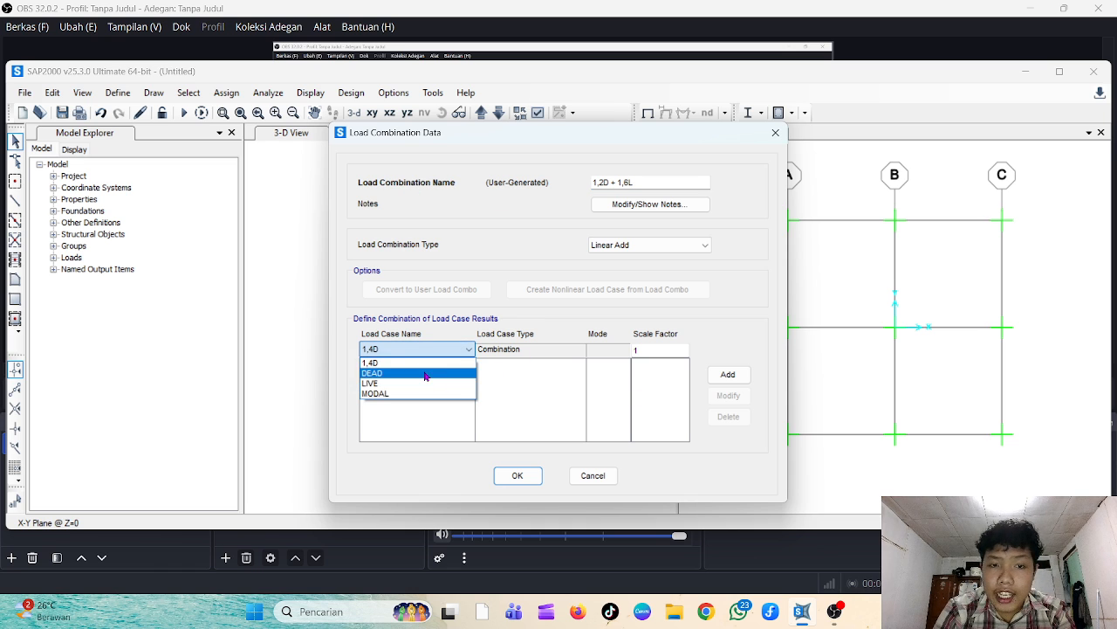
{"action": "left_click", "coordinate": [425, 374]}
{"action": "left_click", "coordinate": [650, 348]}
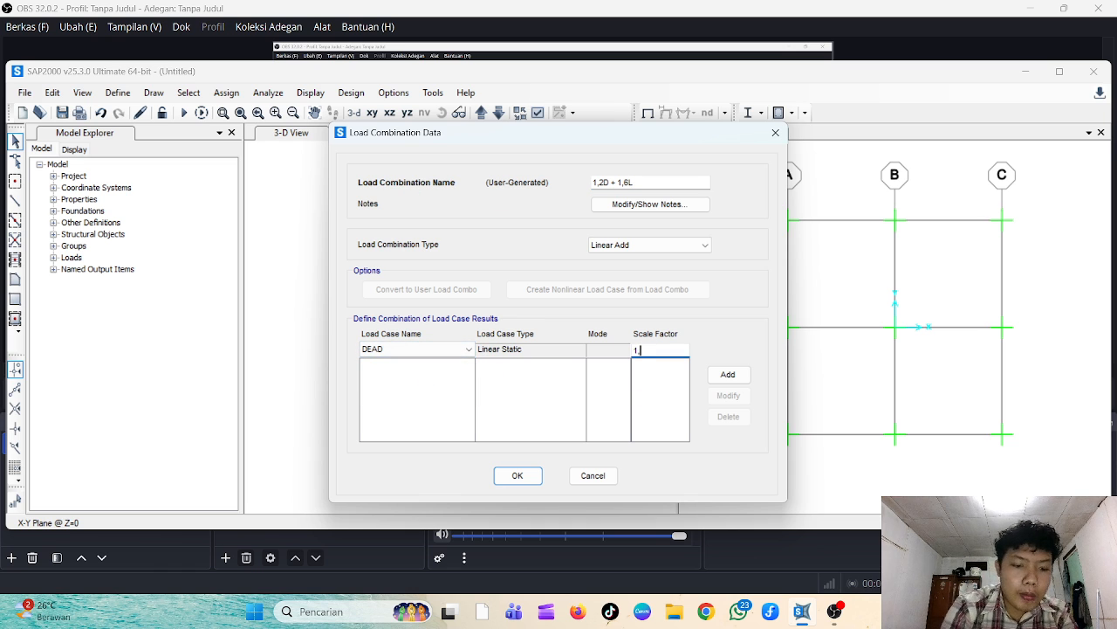
{"action": "left_click", "coordinate": [728, 374]}
Add the LIVE load case with a scale factor of 1,6 to the combination, and accept the load combinations
{"action": "left_click", "coordinate": [463, 349]}
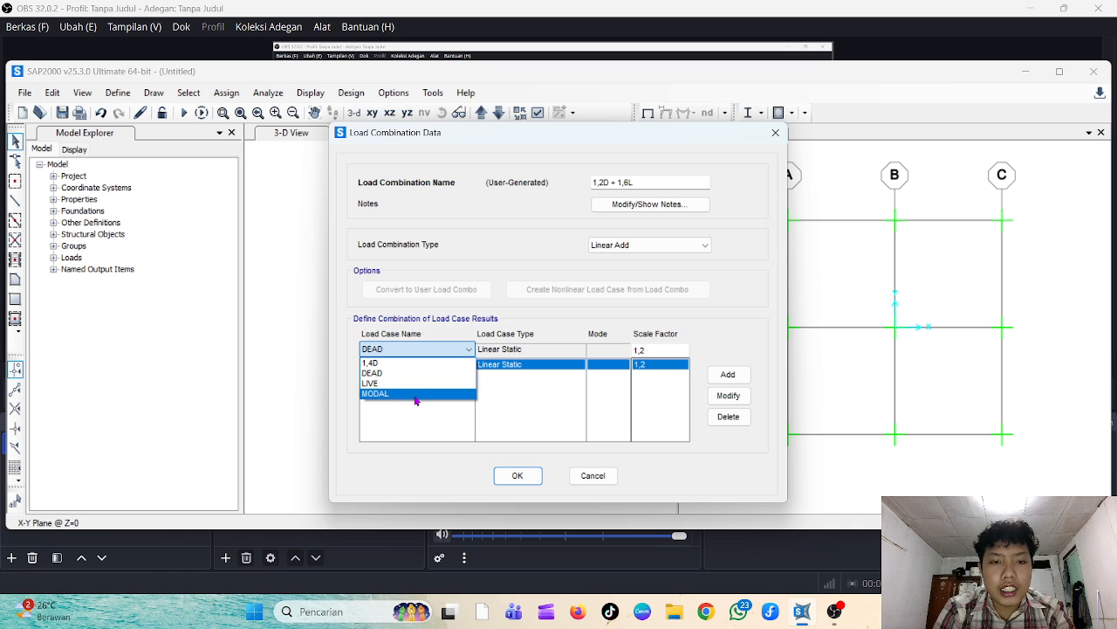
{"action": "left_click", "coordinate": [416, 385]}
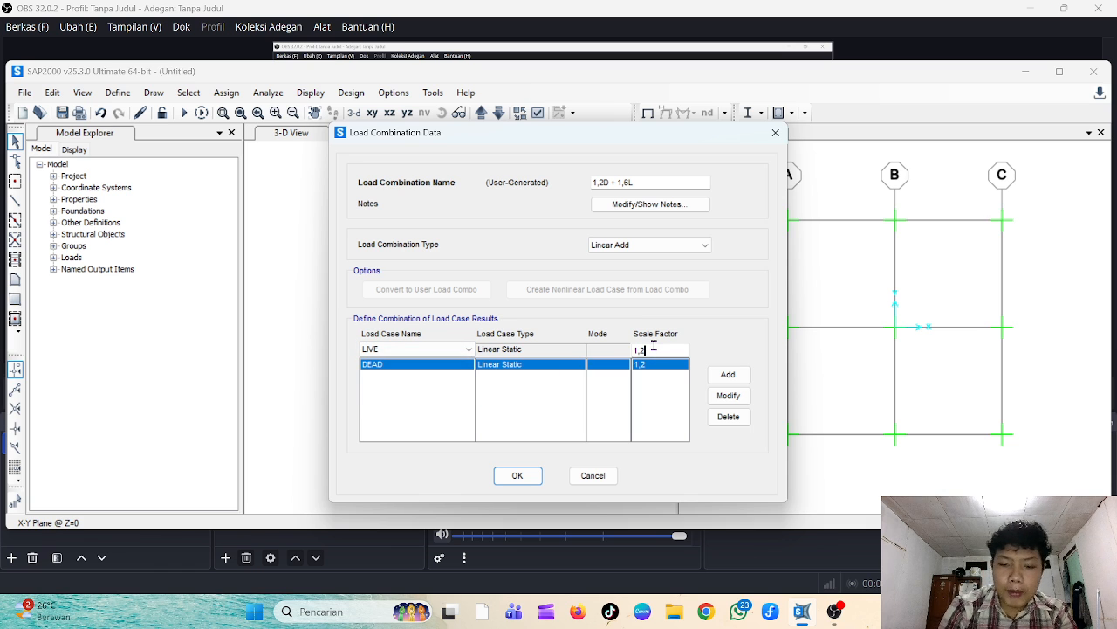
{"action": "type", "text": "6"}
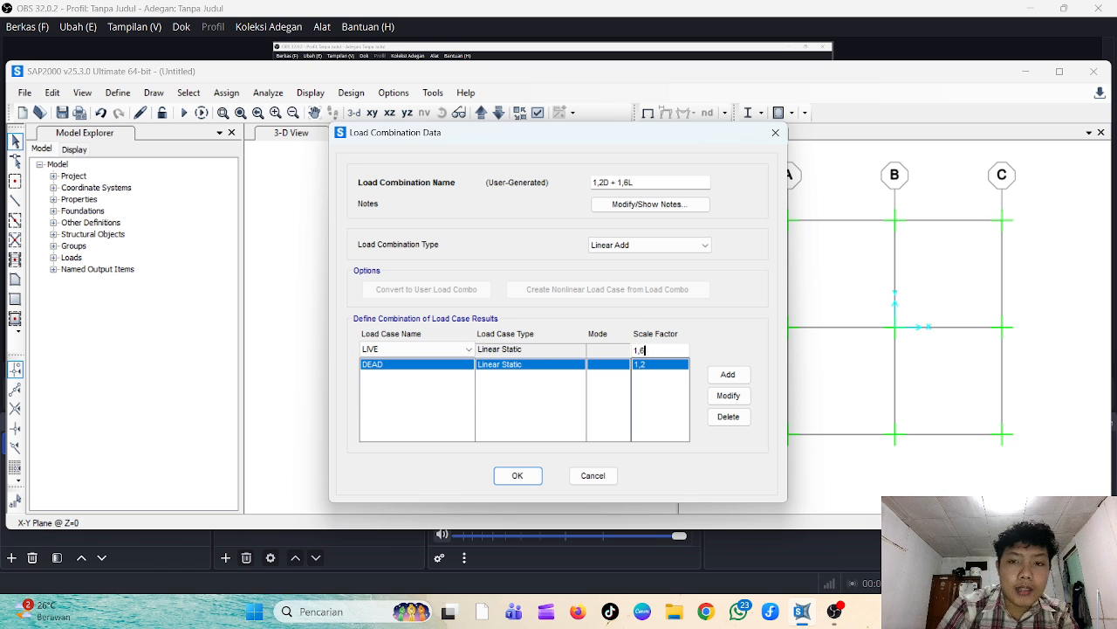
{"action": "left_click", "coordinate": [716, 373]}
{"action": "left_click", "coordinate": [527, 475]}
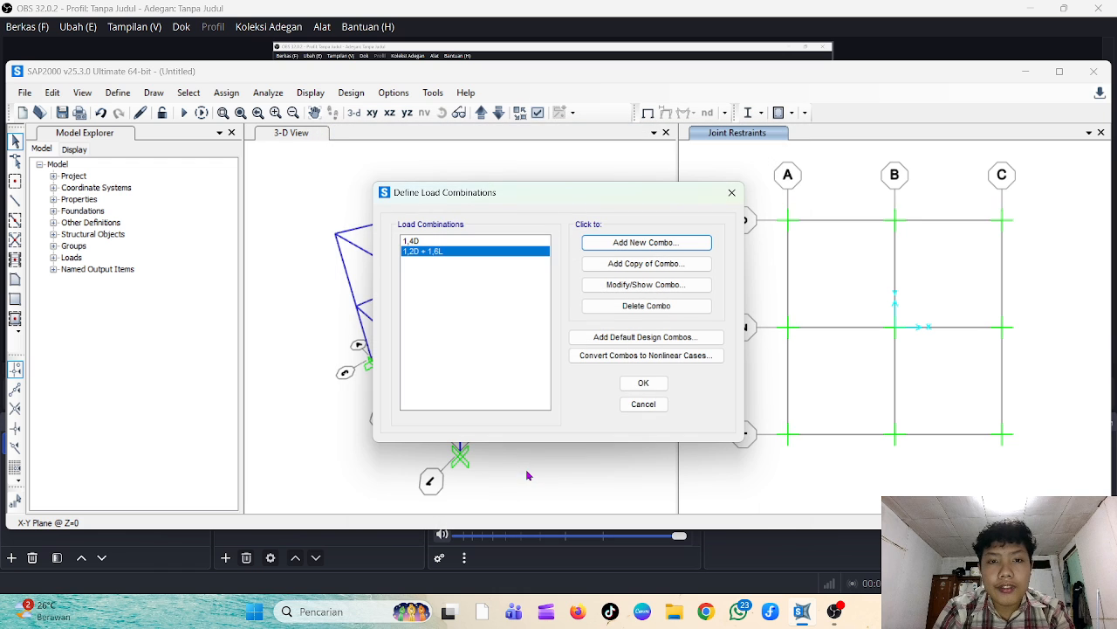
{"action": "left_click", "coordinate": [660, 386]}
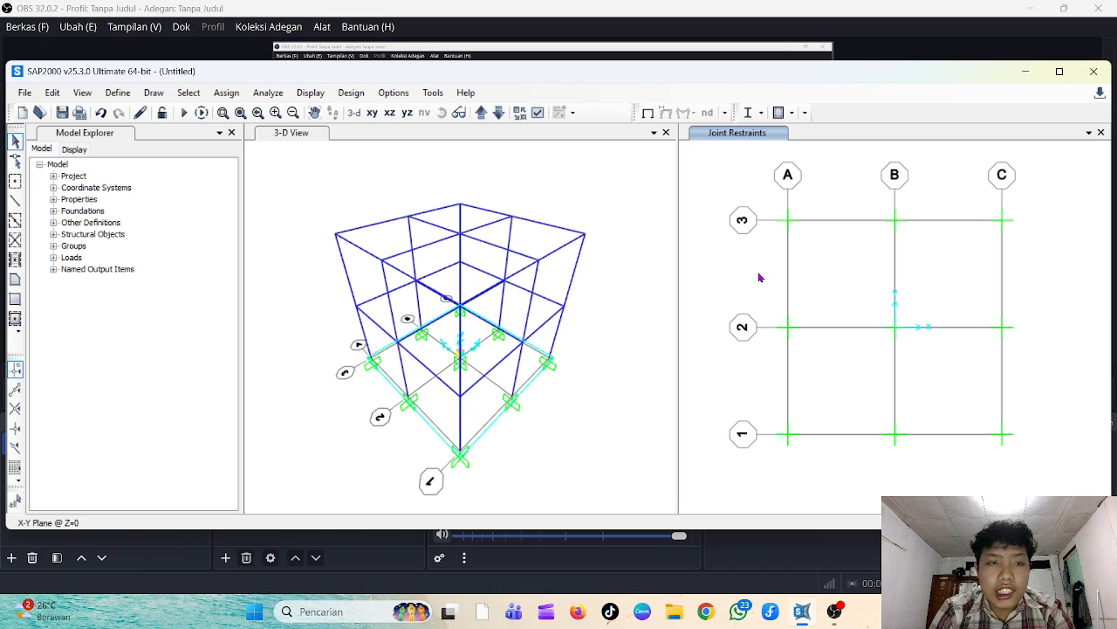
Assign the KOLOM 40 X 40 frame section to all columns of both stories in the X-Z elevations at grid lines 1, 2 and 3
{"action": "left_click", "coordinate": [390, 114]}
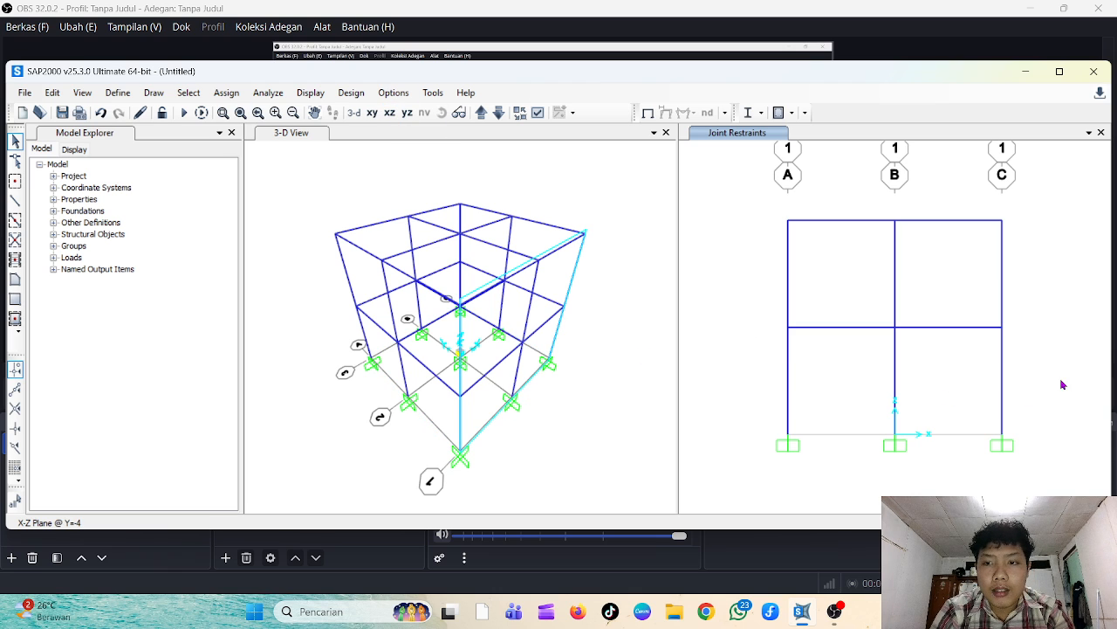
{"action": "left_click_drag", "start_coordinate": [1061, 383], "coordinate": [728, 382]}
{"action": "left_click_drag", "start_coordinate": [1082, 258], "coordinate": [742, 258]}
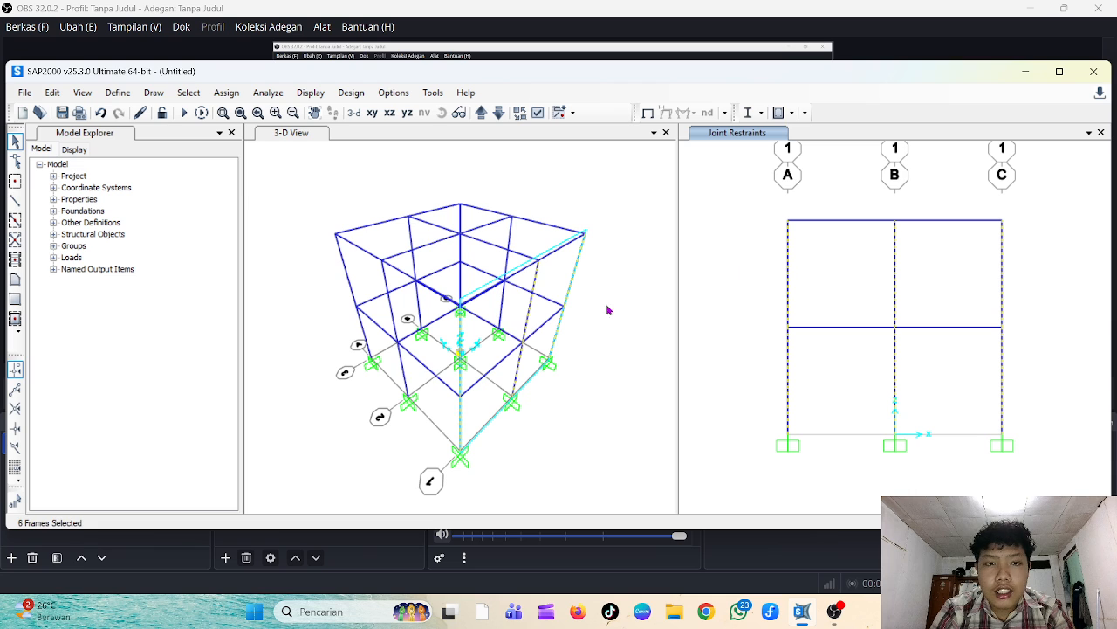
{"action": "left_click", "coordinate": [482, 114]}
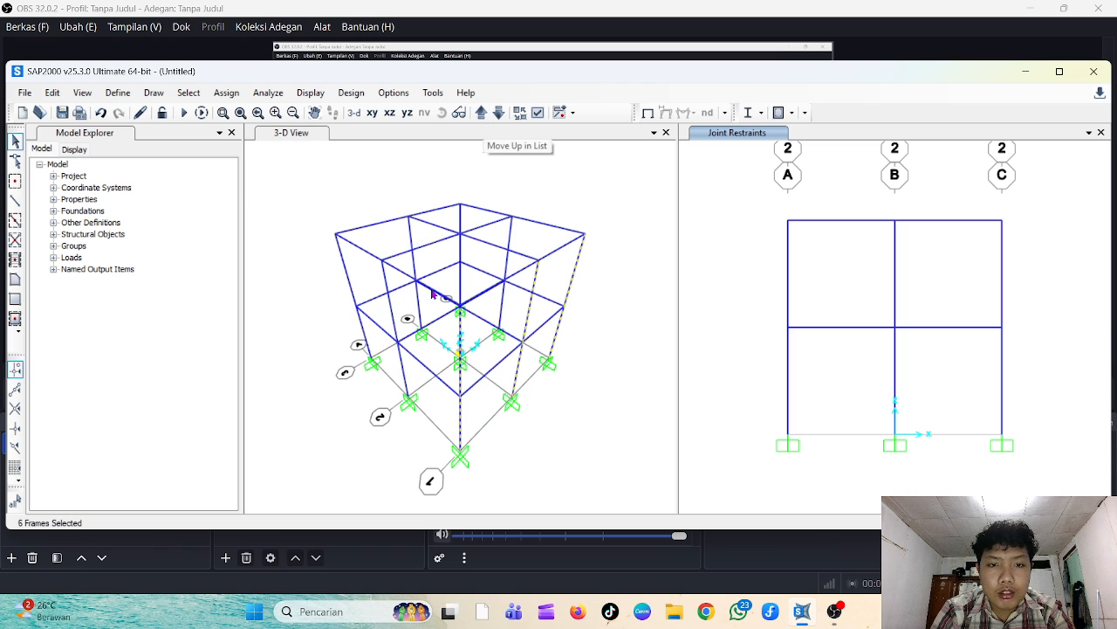
{"action": "left_click_drag", "start_coordinate": [1060, 391], "coordinate": [741, 387]}
{"action": "left_click_drag", "start_coordinate": [1037, 286], "coordinate": [761, 291]}
{"action": "left_click", "coordinate": [482, 113]}
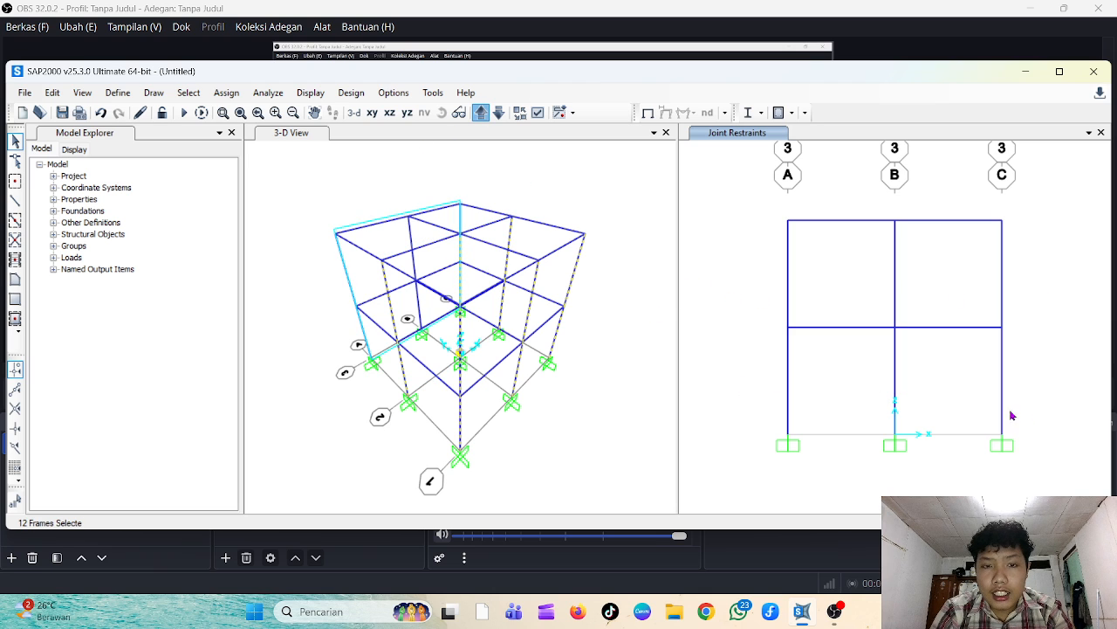
{"action": "left_click_drag", "start_coordinate": [1034, 388], "coordinate": [685, 373]}
{"action": "left_click_drag", "start_coordinate": [1037, 292], "coordinate": [747, 292]}
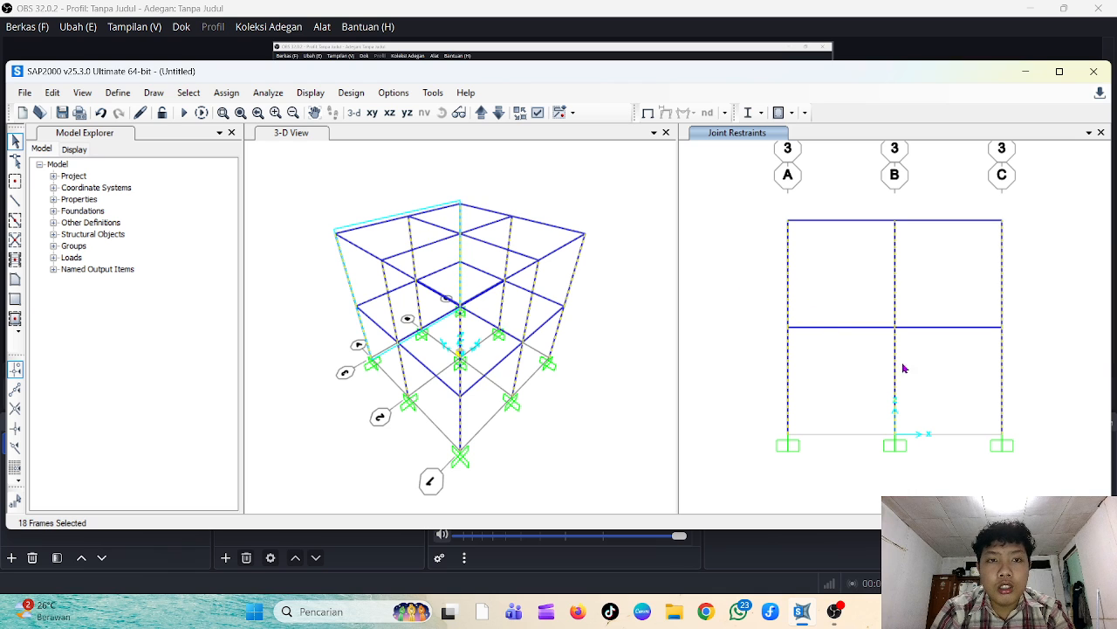
{"action": "left_click", "coordinate": [226, 93]}
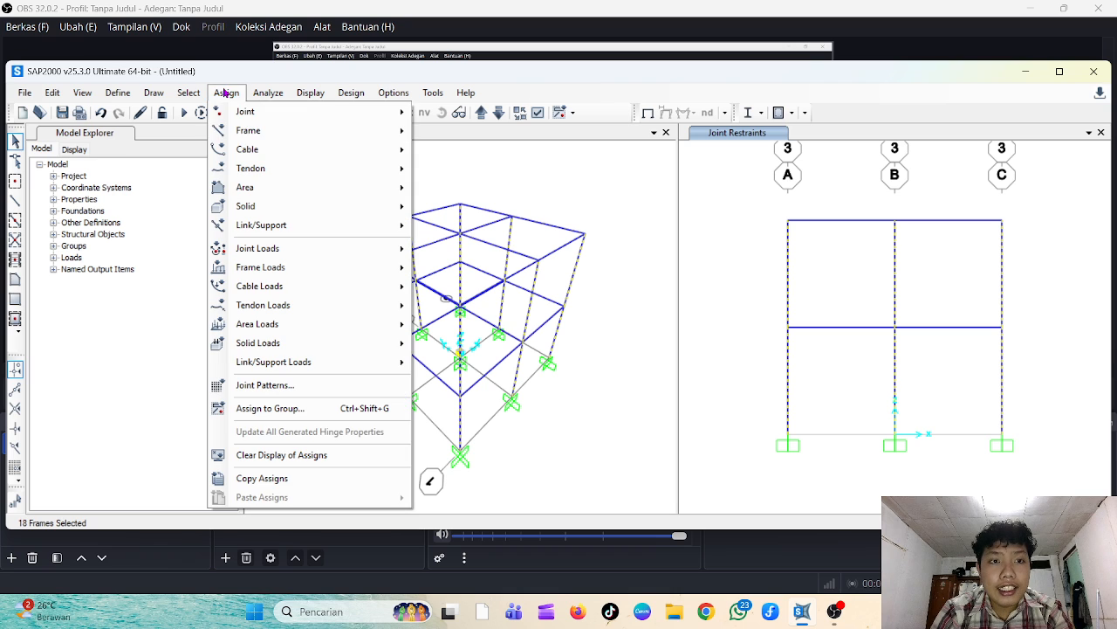
{"action": "mouse_move", "coordinate": [237, 133]}
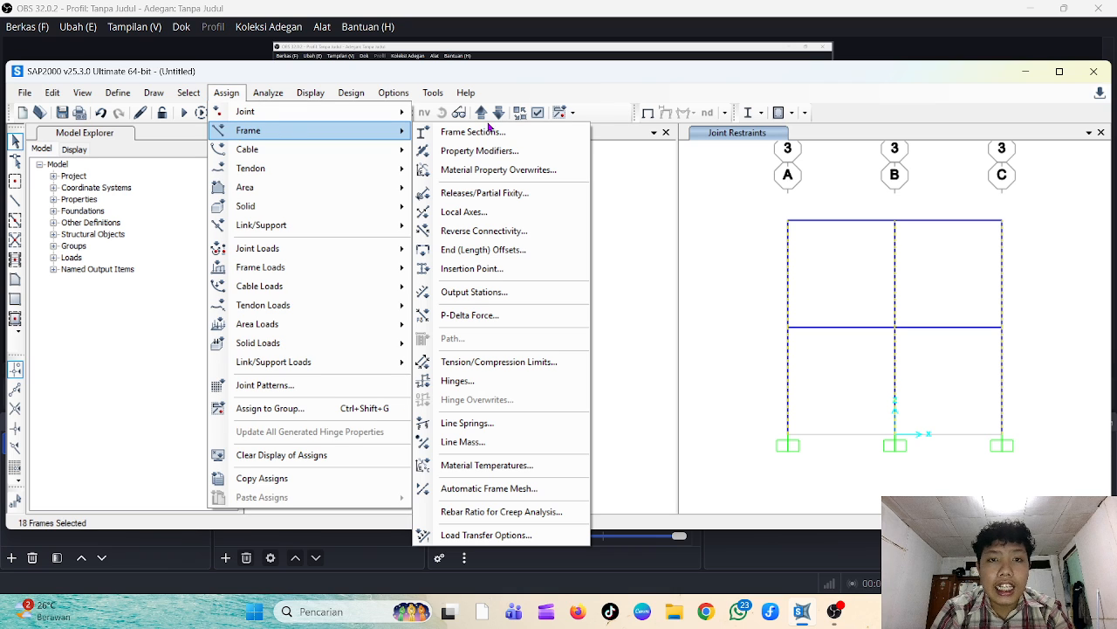
{"action": "left_click", "coordinate": [537, 137]}
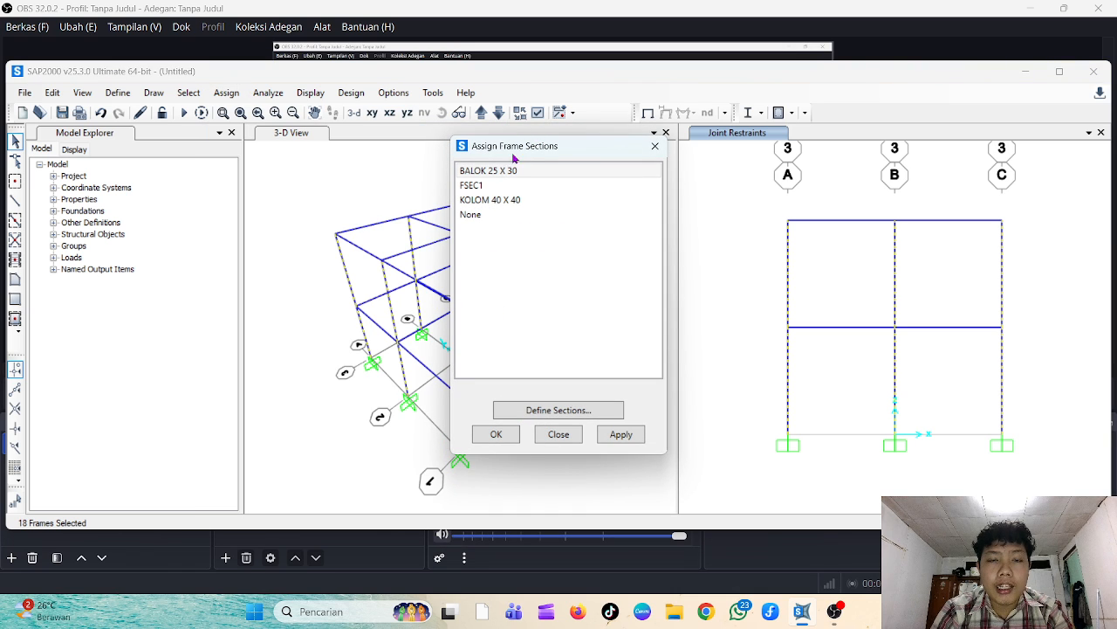
{"action": "left_click", "coordinate": [506, 200]}
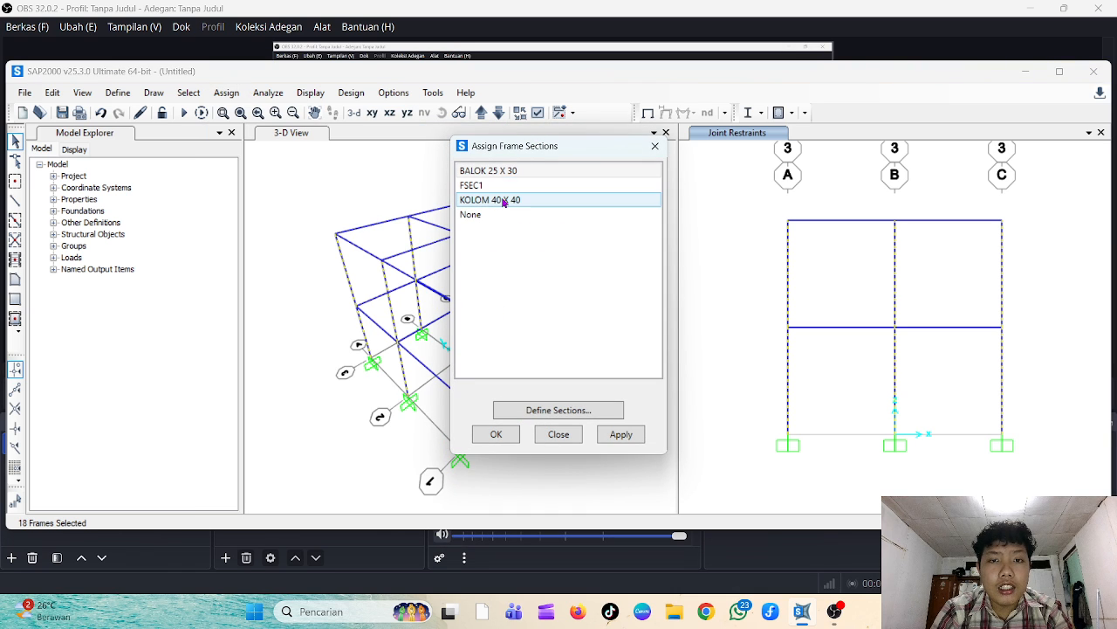
{"action": "left_click", "coordinate": [621, 435]}
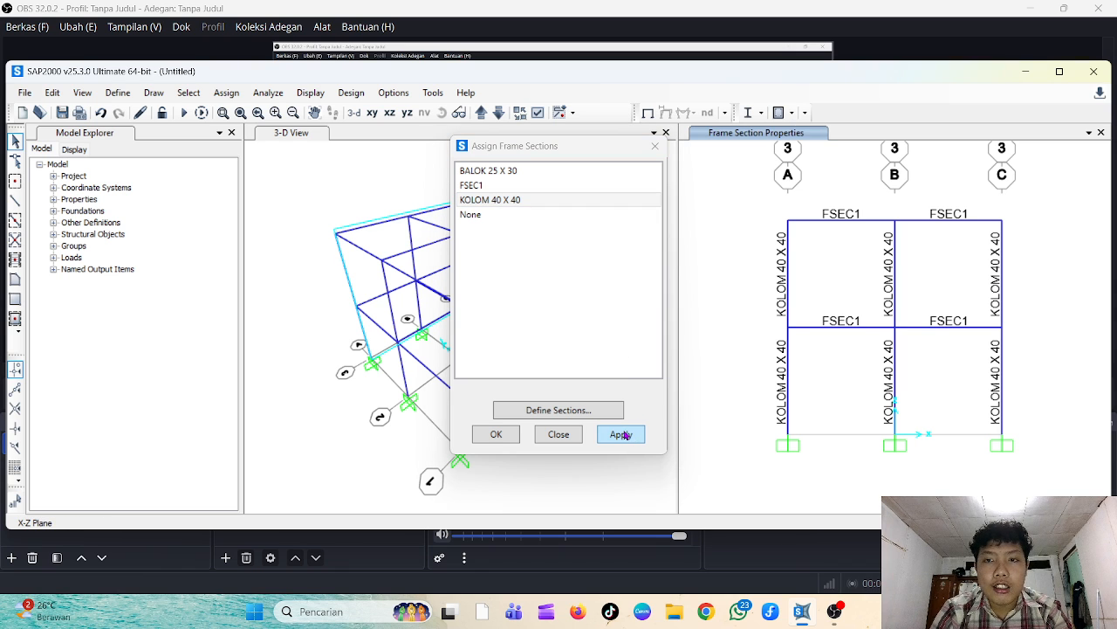
{"action": "left_click", "coordinate": [495, 434]}
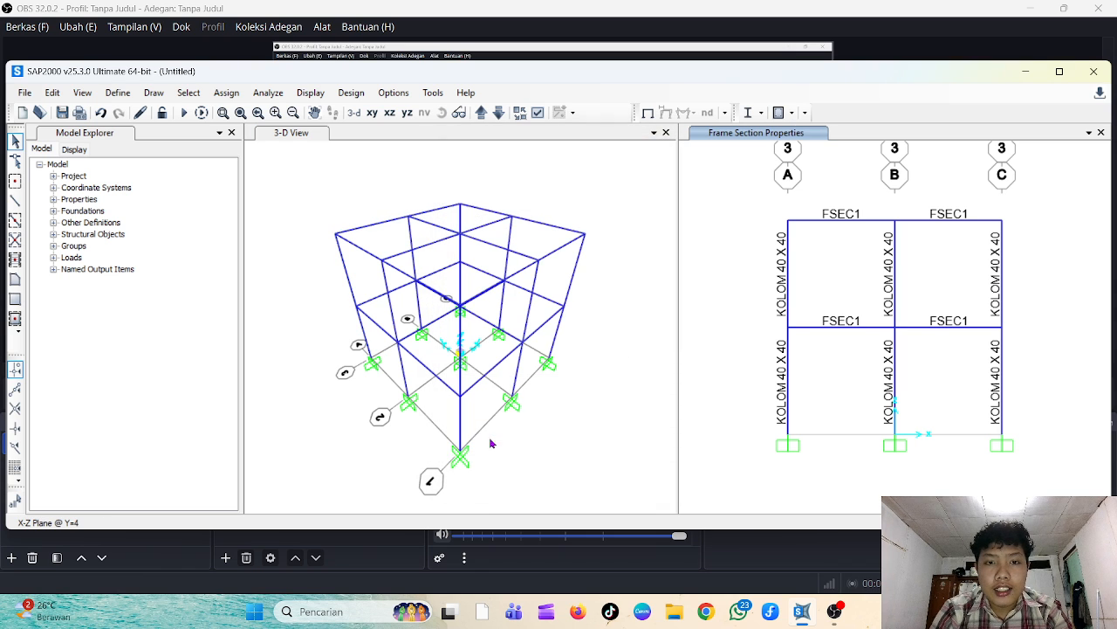
Assign the BALOK 25 X 30 frame section to all beams in the X-Y planes at Z=4 and Z=8
{"action": "left_click", "coordinate": [632, 365]}
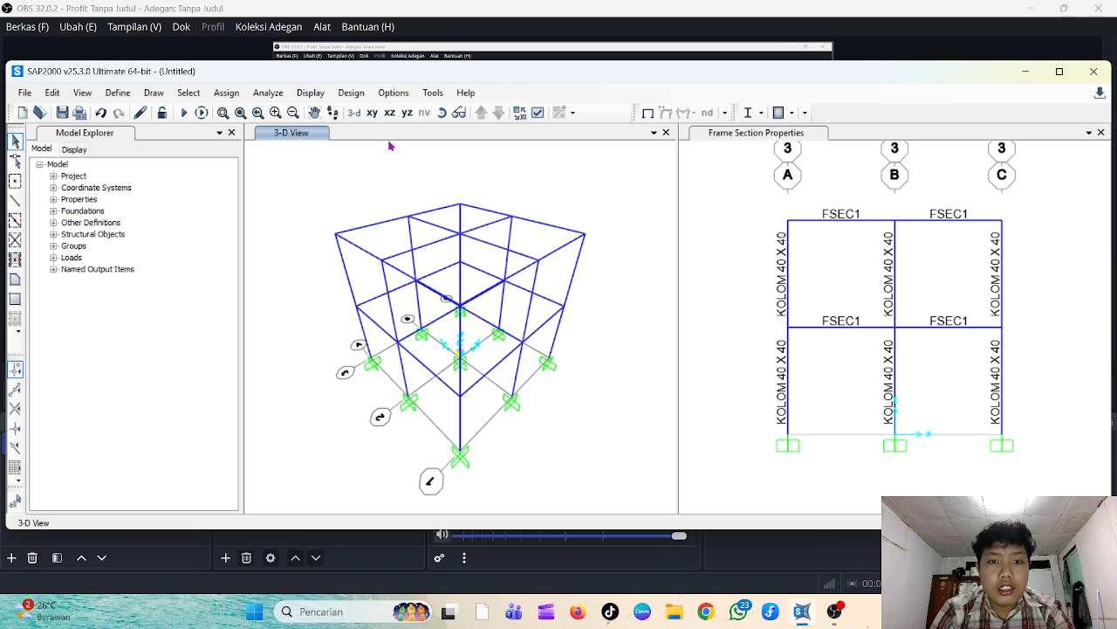
{"action": "left_click", "coordinate": [690, 260]}
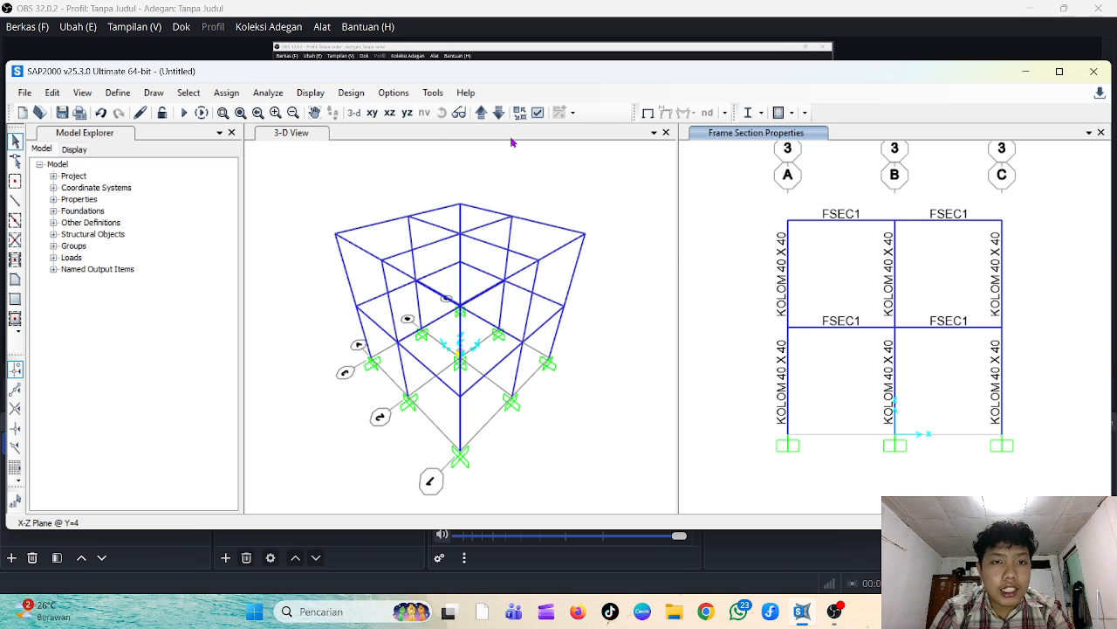
{"action": "left_click", "coordinate": [372, 111]}
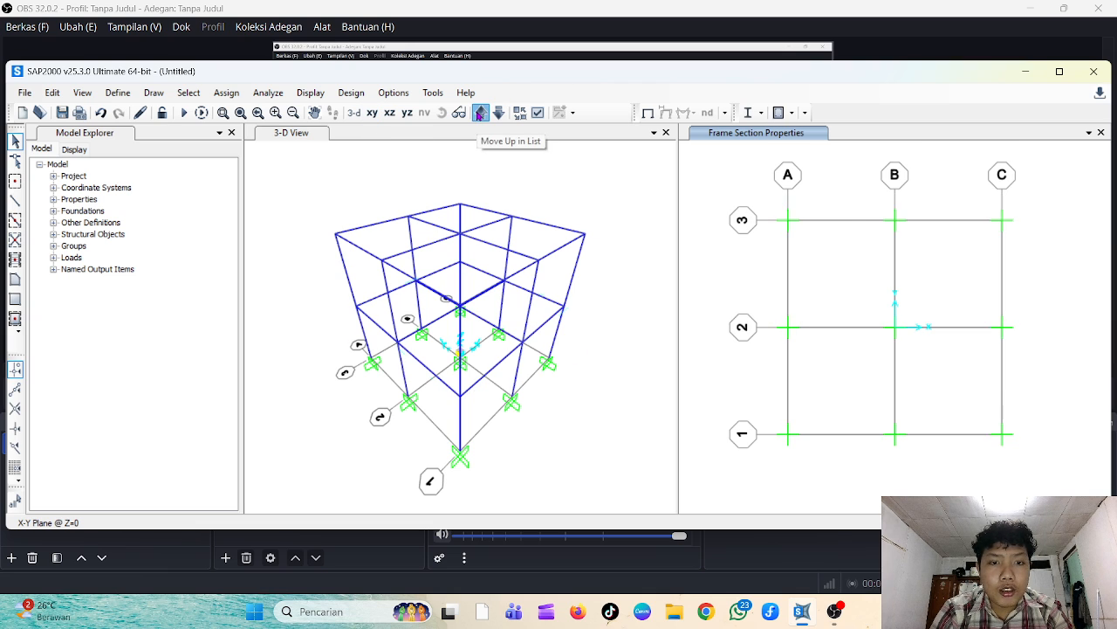
{"action": "left_click", "coordinate": [480, 113]}
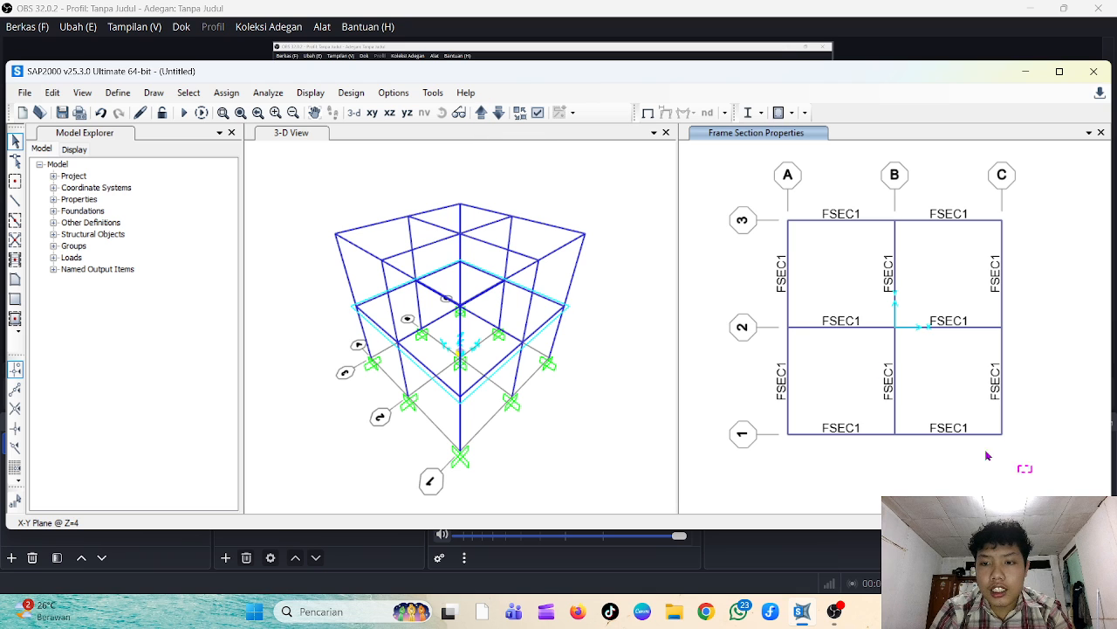
{"action": "left_click_drag", "start_coordinate": [1032, 472], "coordinate": [720, 196]}
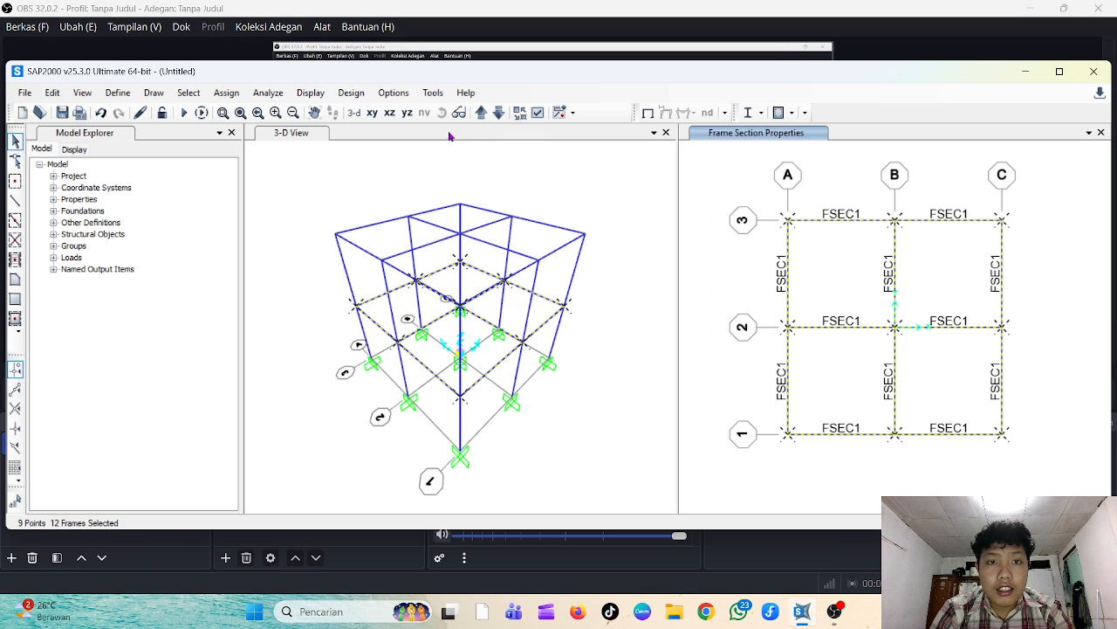
{"action": "left_click", "coordinate": [482, 113]}
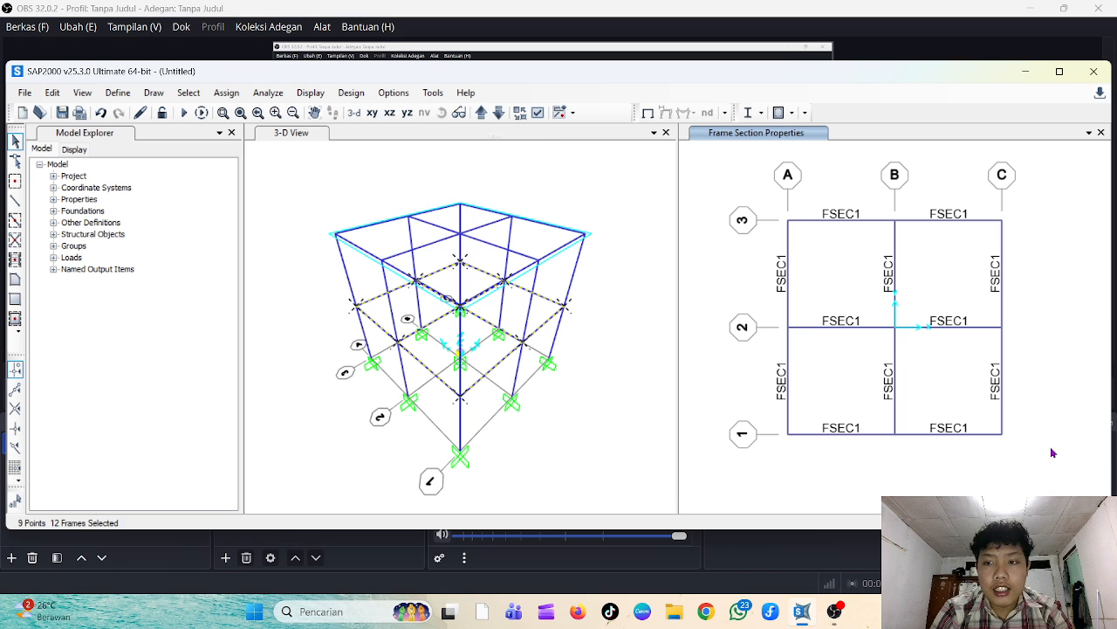
{"action": "left_click_drag", "start_coordinate": [1045, 460], "coordinate": [763, 206]}
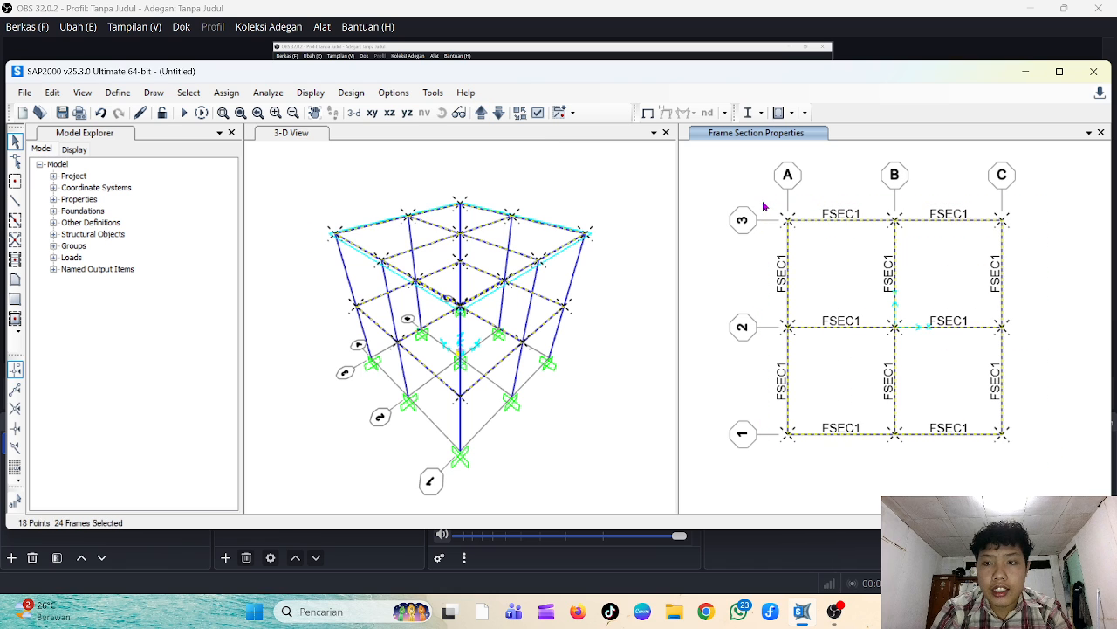
{"action": "left_click", "coordinate": [227, 92]}
{"action": "mouse_move", "coordinate": [293, 135]}
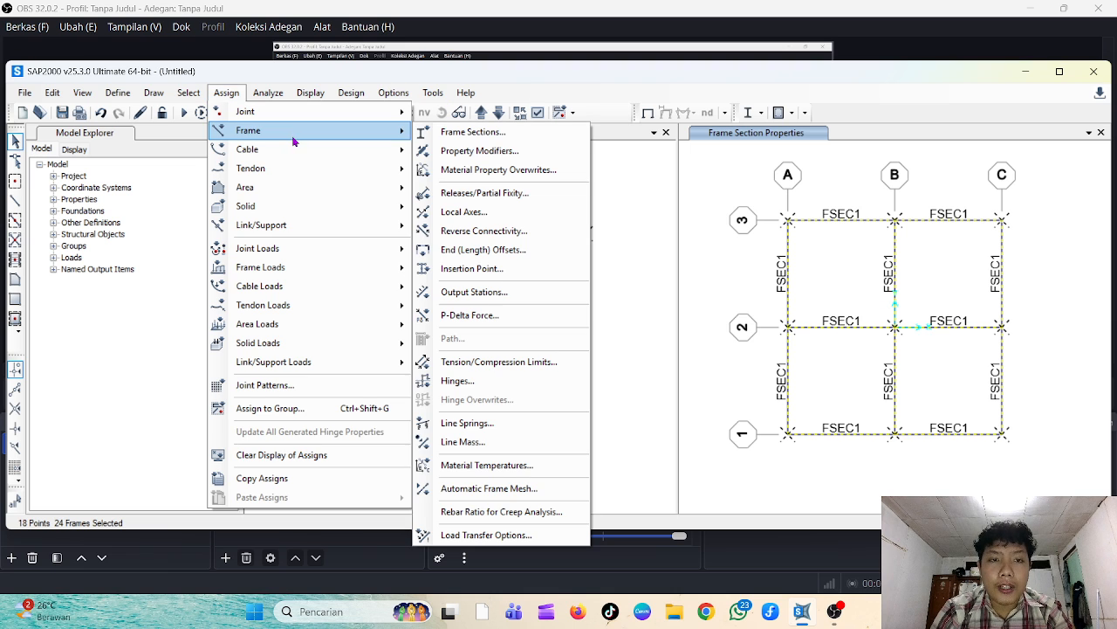
{"action": "left_click", "coordinate": [493, 133]}
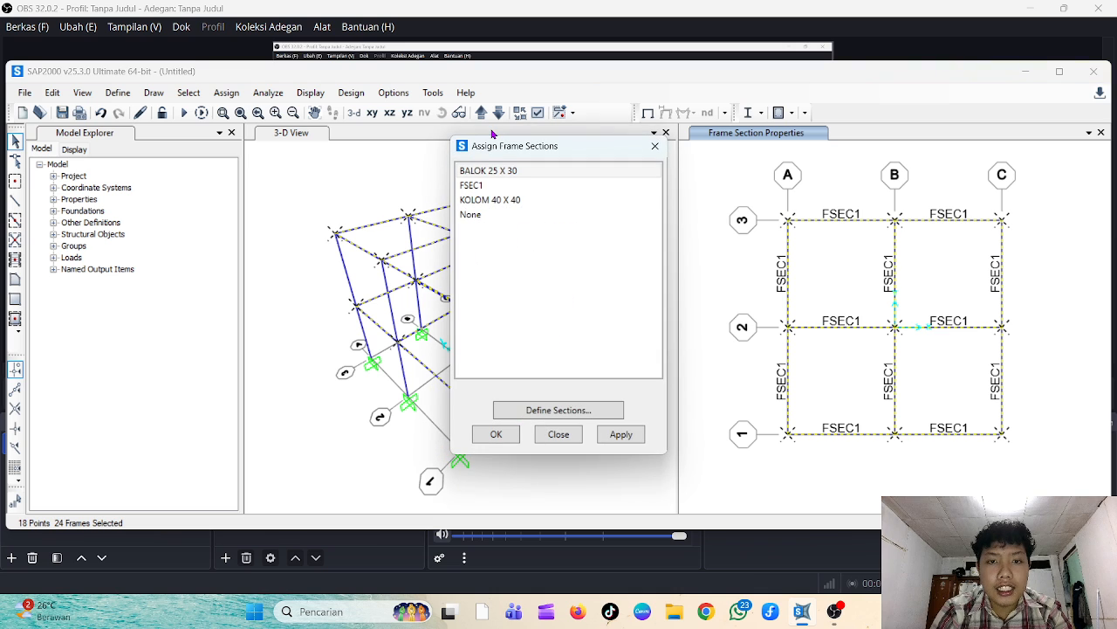
{"action": "left_click", "coordinate": [521, 170]}
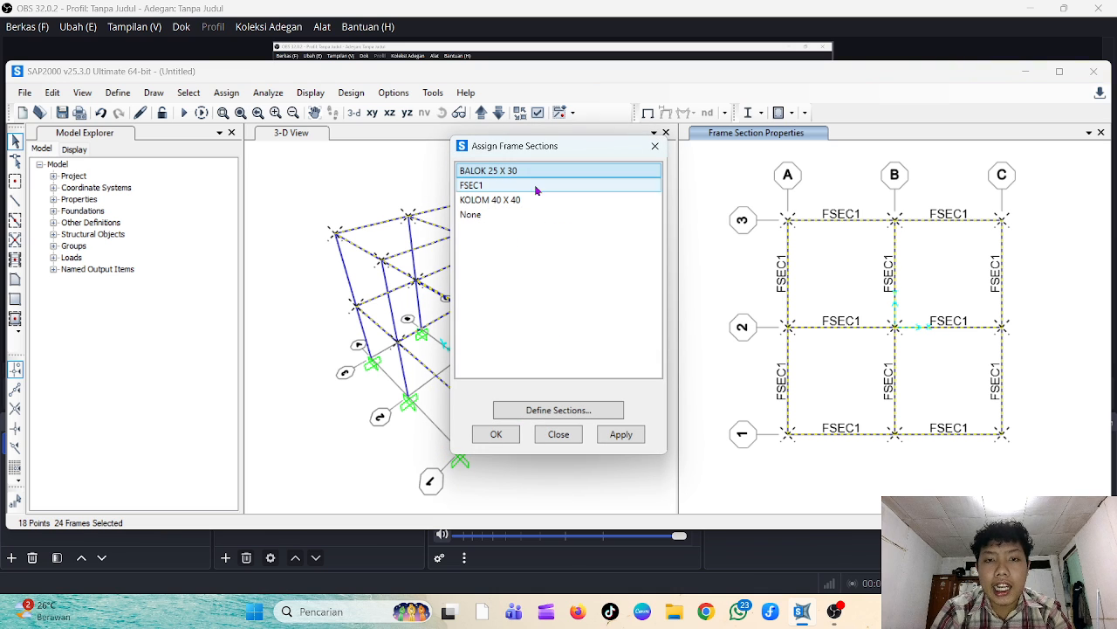
{"action": "left_click", "coordinate": [622, 434]}
{"action": "left_click", "coordinate": [495, 434]}
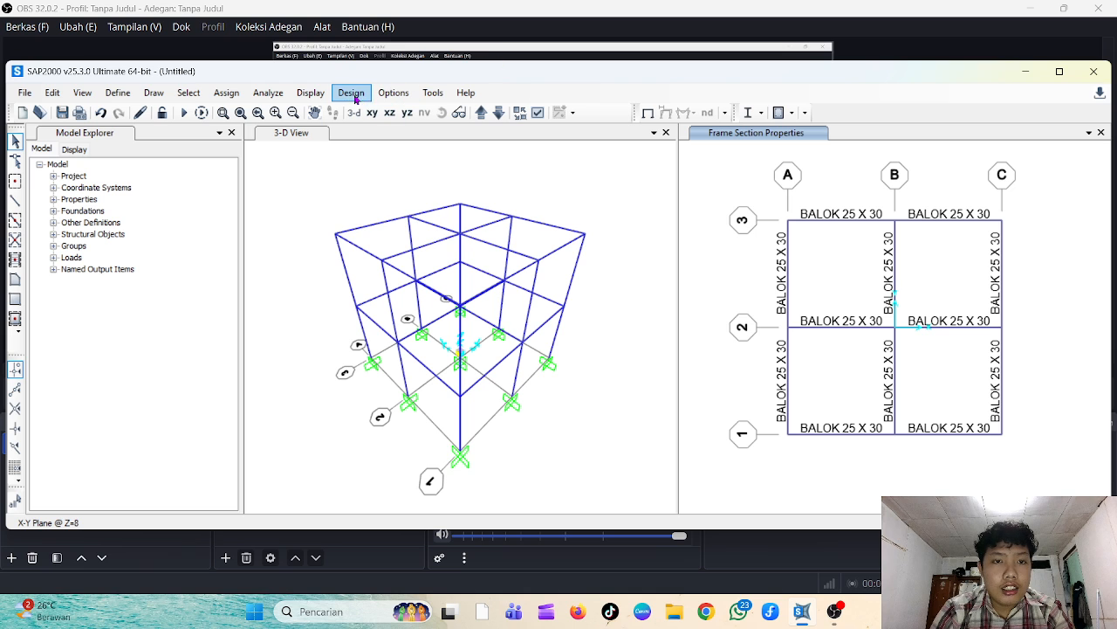
Display the frames in the X-Y plane view at Z=8 with the Extrude view type
{"action": "left_click", "coordinate": [537, 113]}
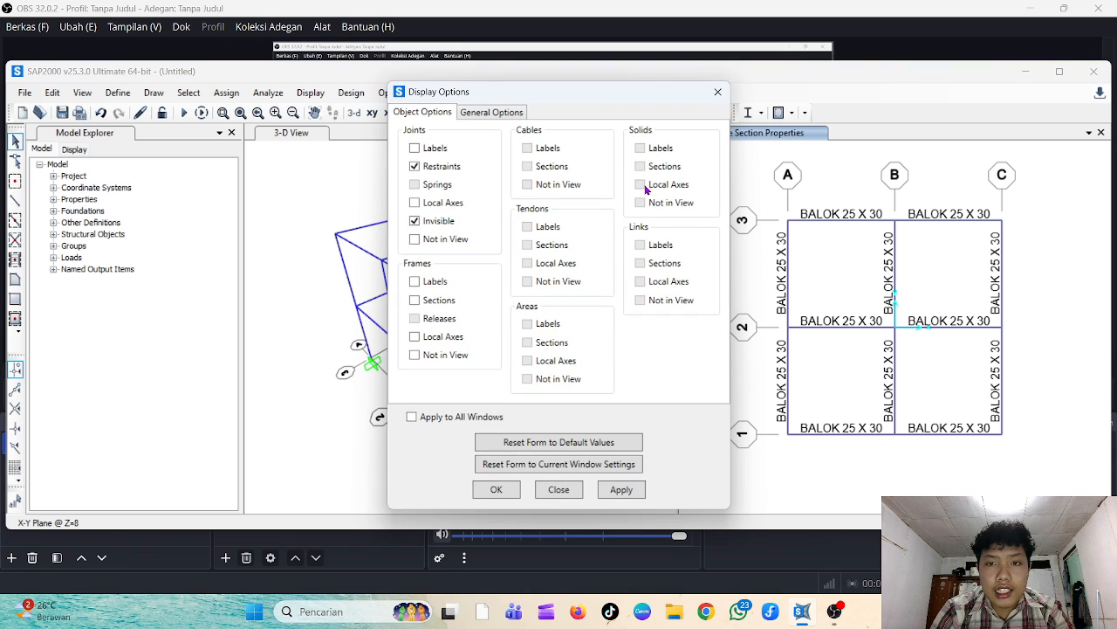
{"action": "left_click", "coordinate": [522, 114]}
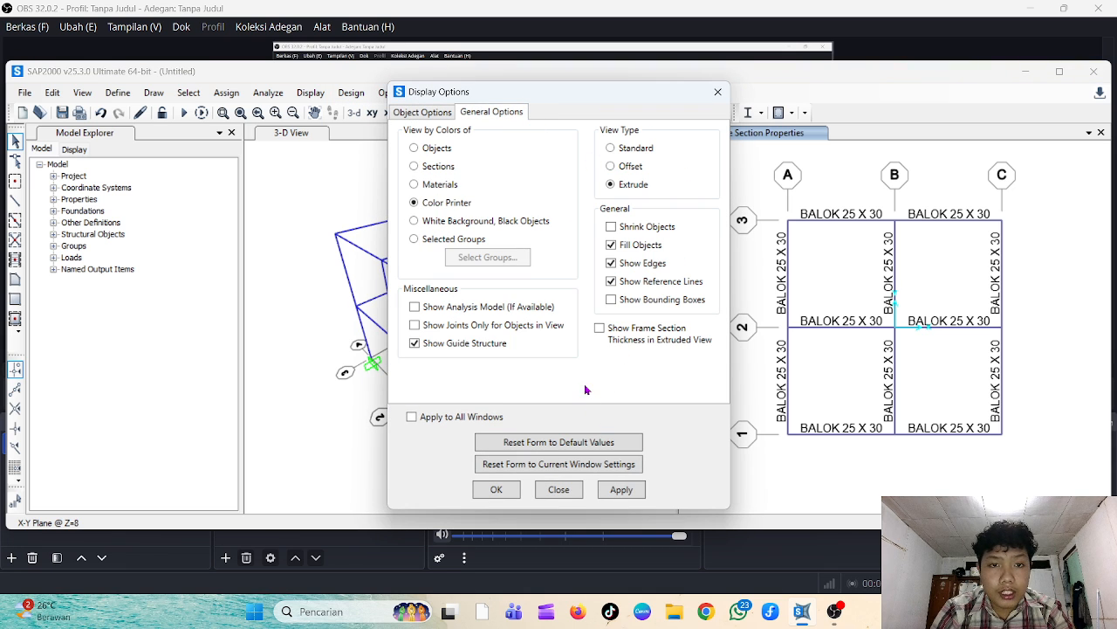
{"action": "left_click", "coordinate": [620, 490]}
{"action": "left_click", "coordinate": [509, 491]}
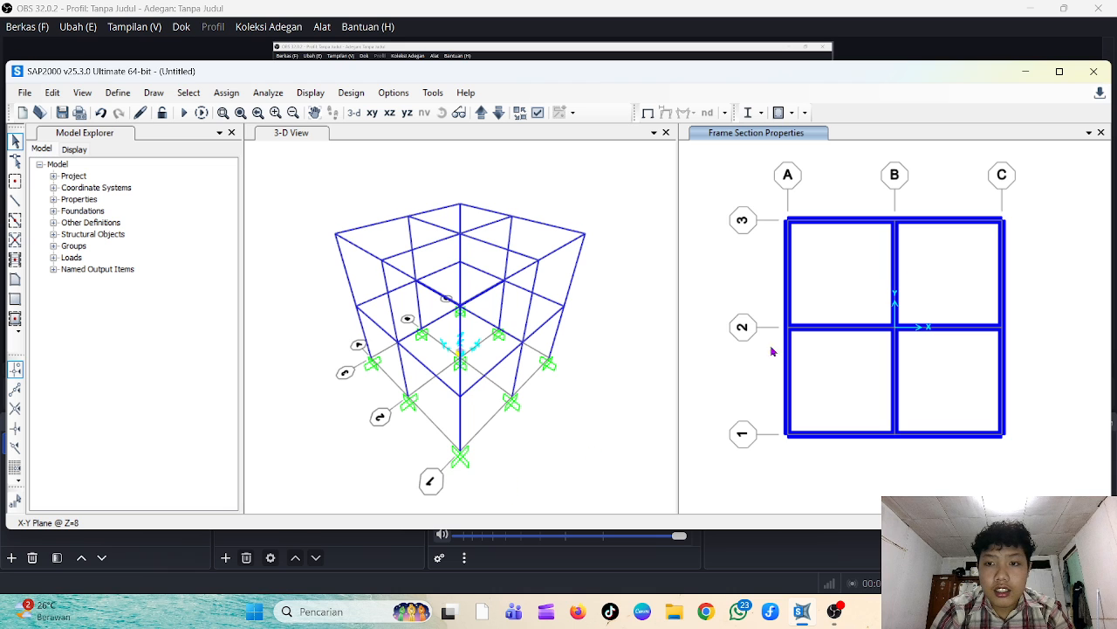
Return the X-Y plane view at Z=8 from the extruded display to the standard line display
{"action": "left_click", "coordinate": [535, 116]}
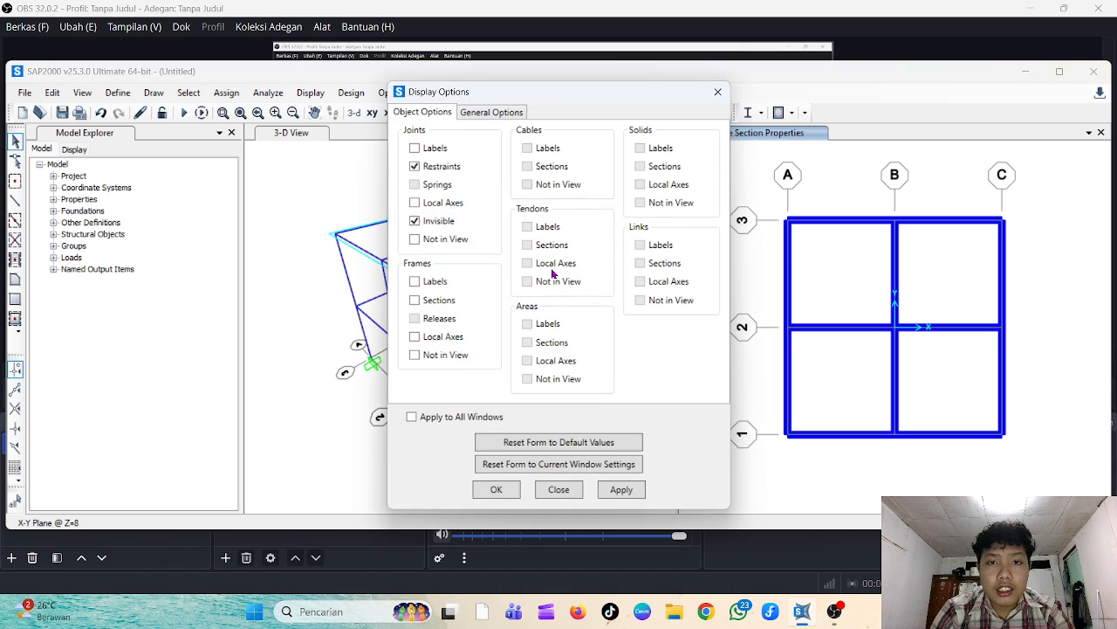
{"action": "left_click", "coordinate": [503, 114]}
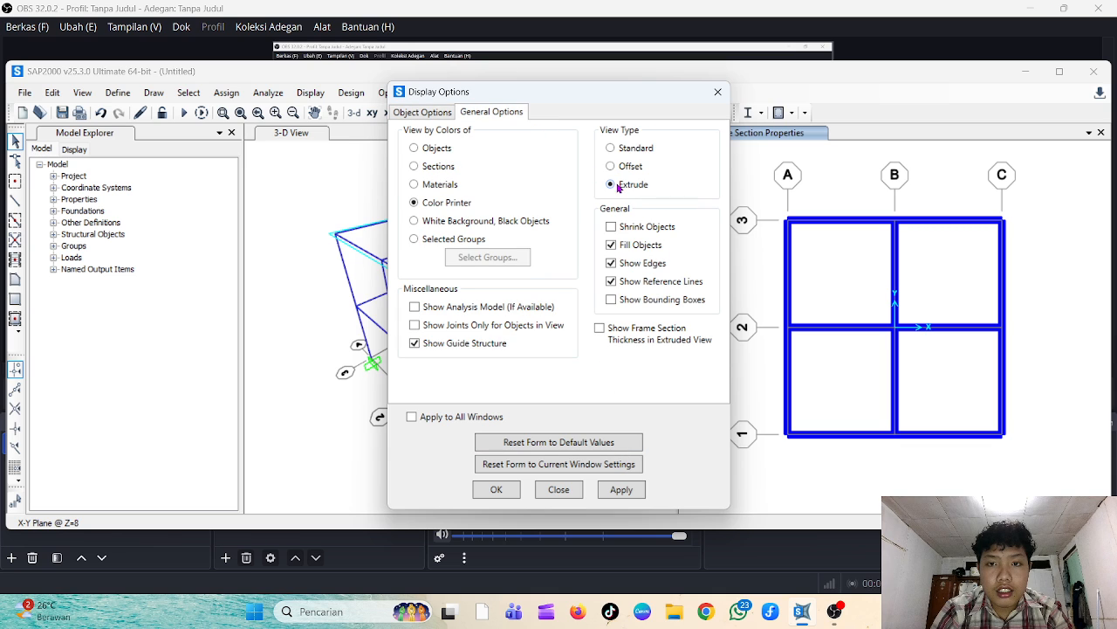
{"action": "left_click", "coordinate": [612, 245]}
{"action": "left_click", "coordinate": [609, 491]}
{"action": "left_click", "coordinate": [496, 488]}
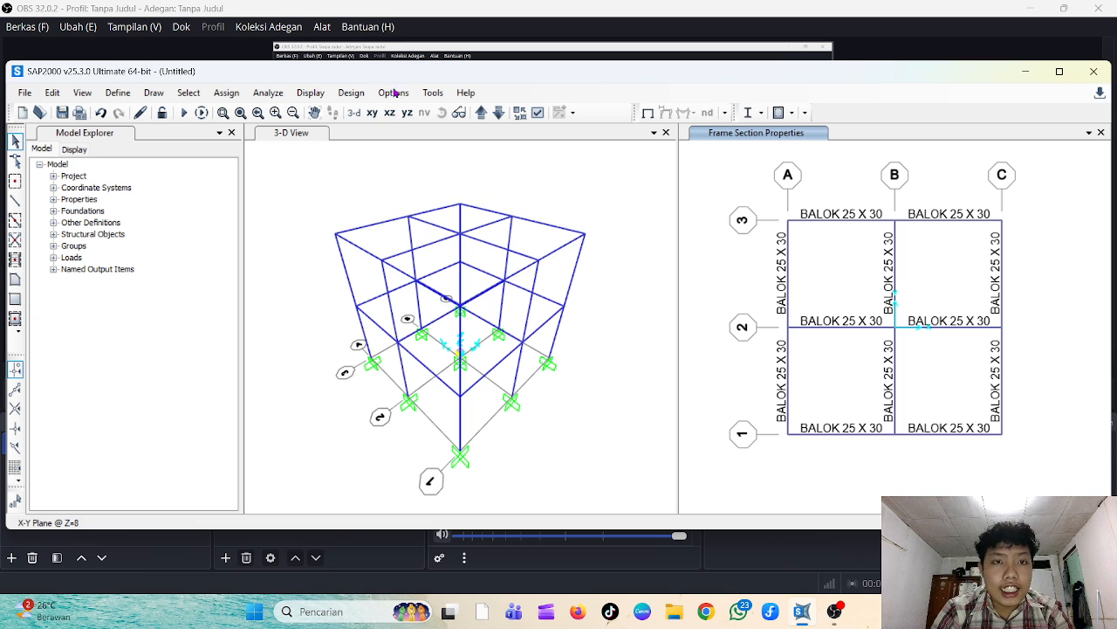
{"action": "left_click", "coordinate": [499, 113]}
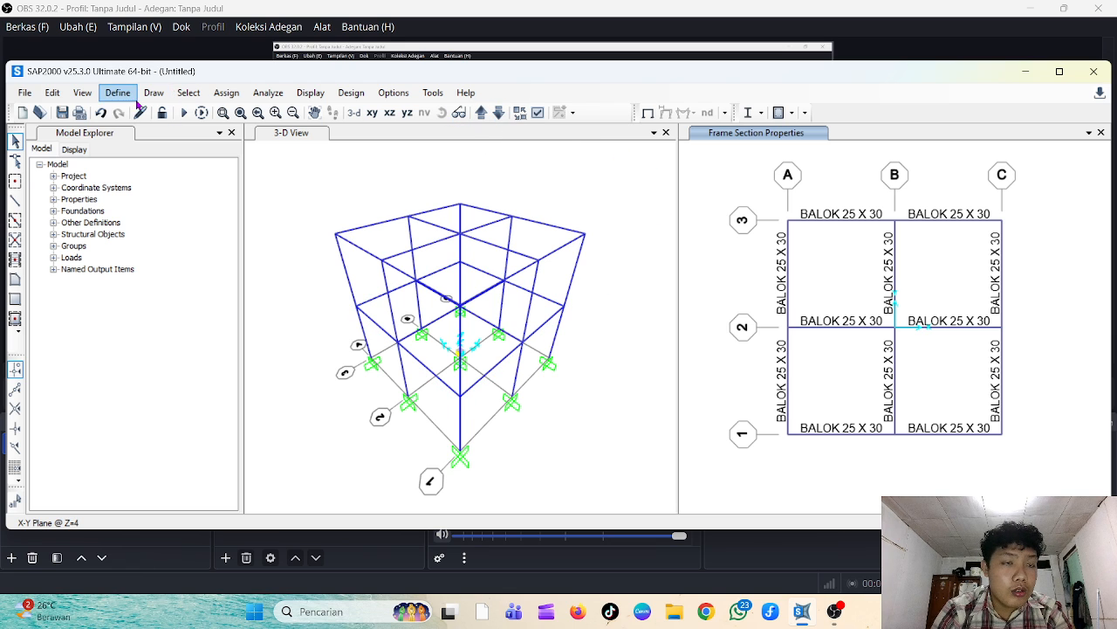
{"action": "left_click", "coordinate": [153, 93]}
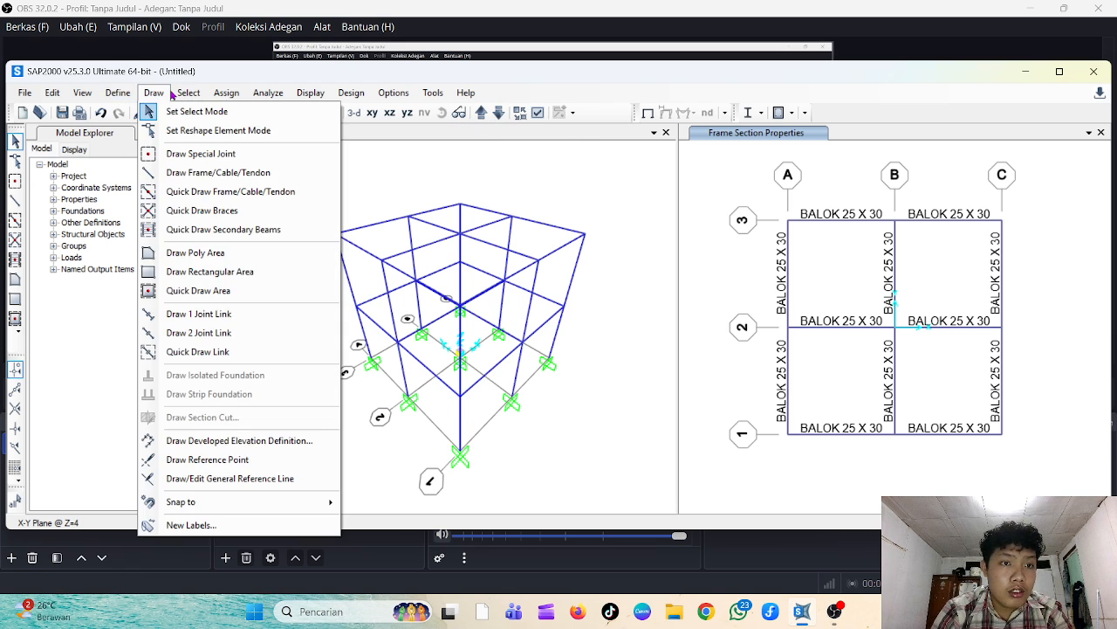
{"action": "left_click", "coordinate": [234, 252]}
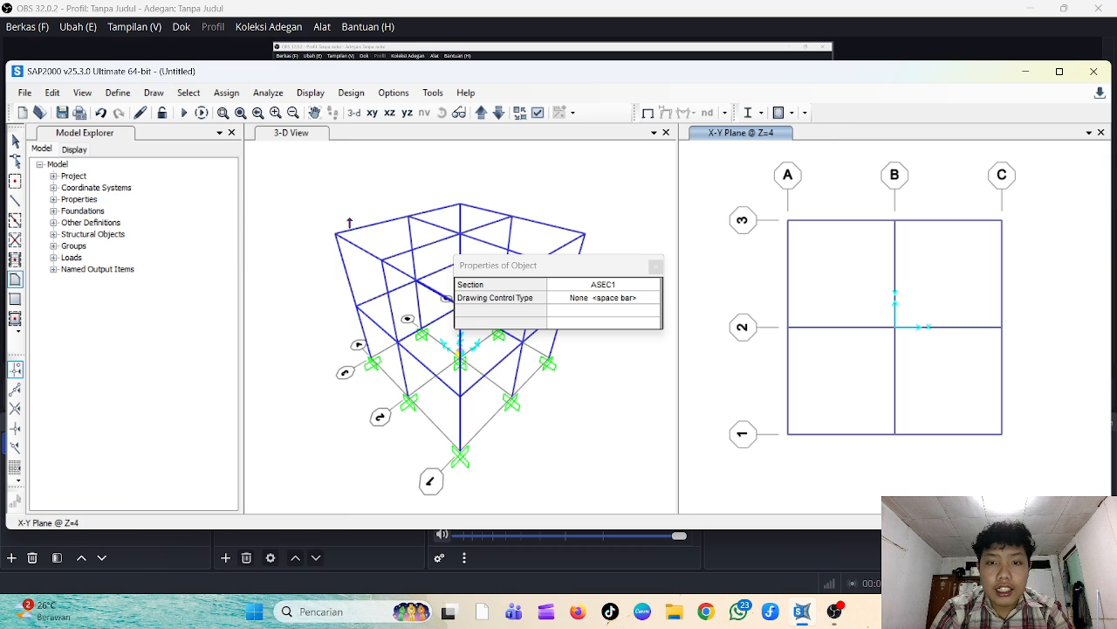
{"action": "left_click", "coordinate": [617, 285]}
{"action": "left_click", "coordinate": [618, 286]}
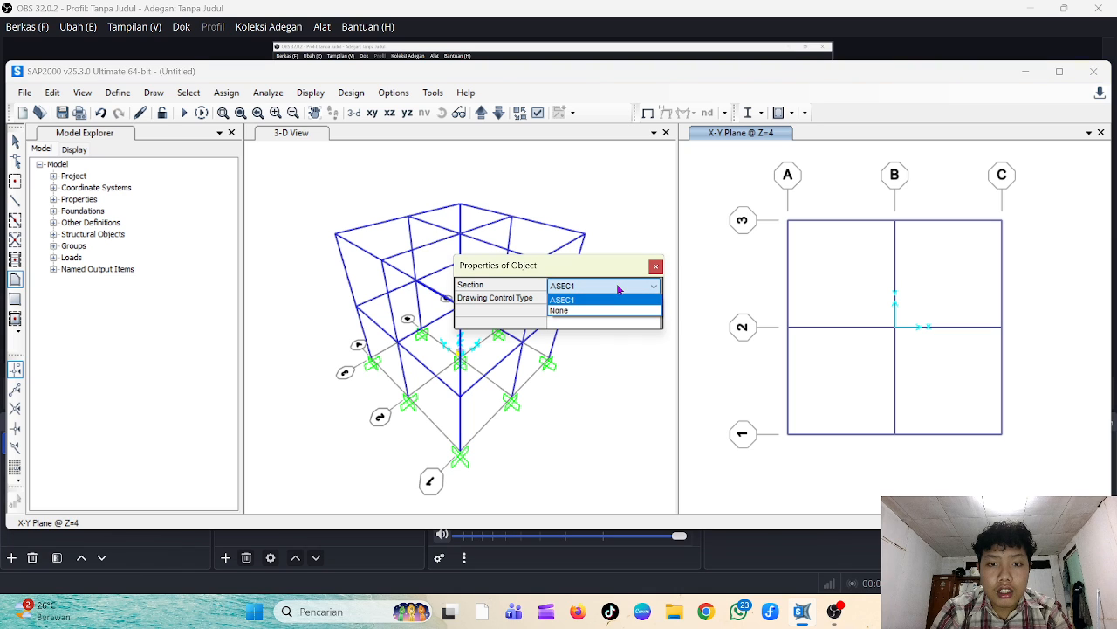
{"action": "left_click", "coordinate": [618, 285]}
{"action": "left_click", "coordinate": [618, 288]}
{"action": "left_click", "coordinate": [618, 288]}
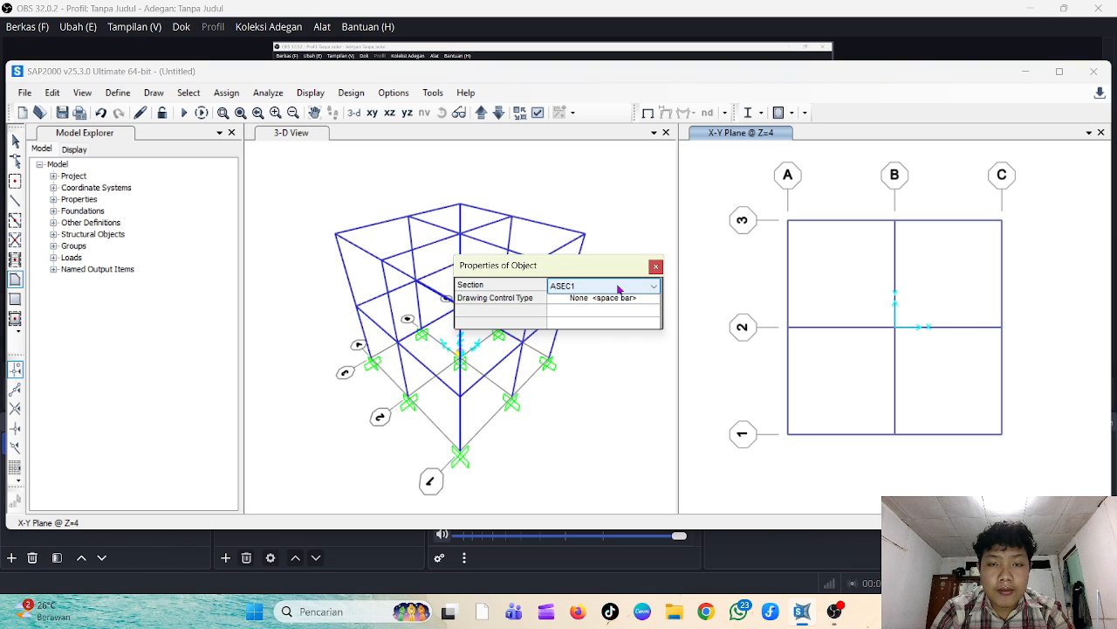
{"action": "left_click", "coordinate": [618, 288]}
{"action": "left_click", "coordinate": [660, 271]}
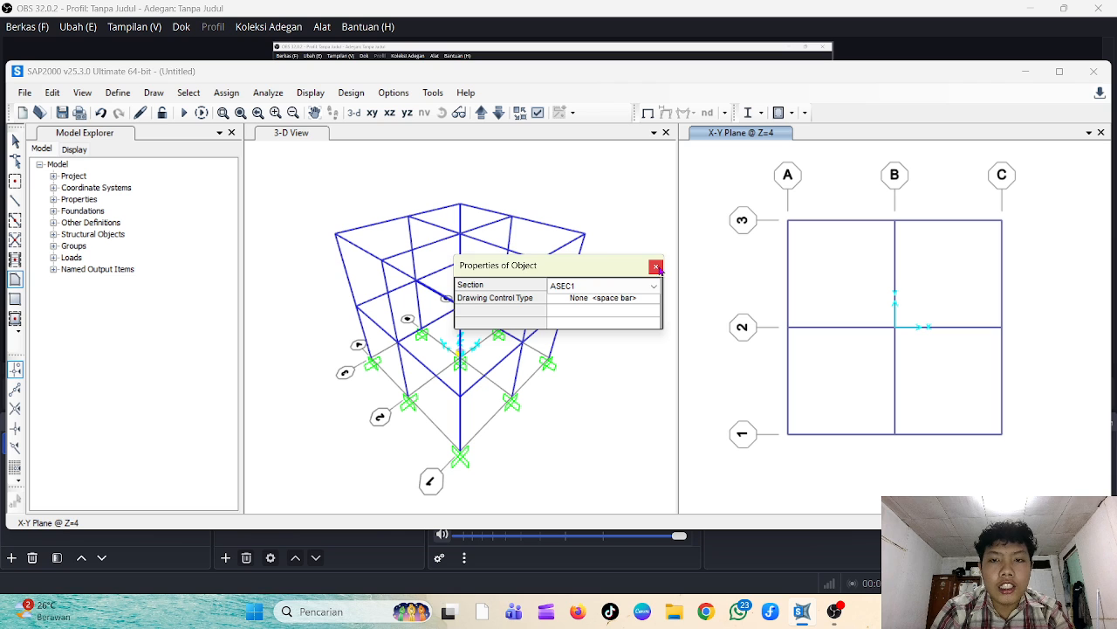
{"action": "left_click", "coordinate": [658, 267]}
Add a new Shell area section and name it PELAT 12
{"action": "left_click", "coordinate": [114, 94]}
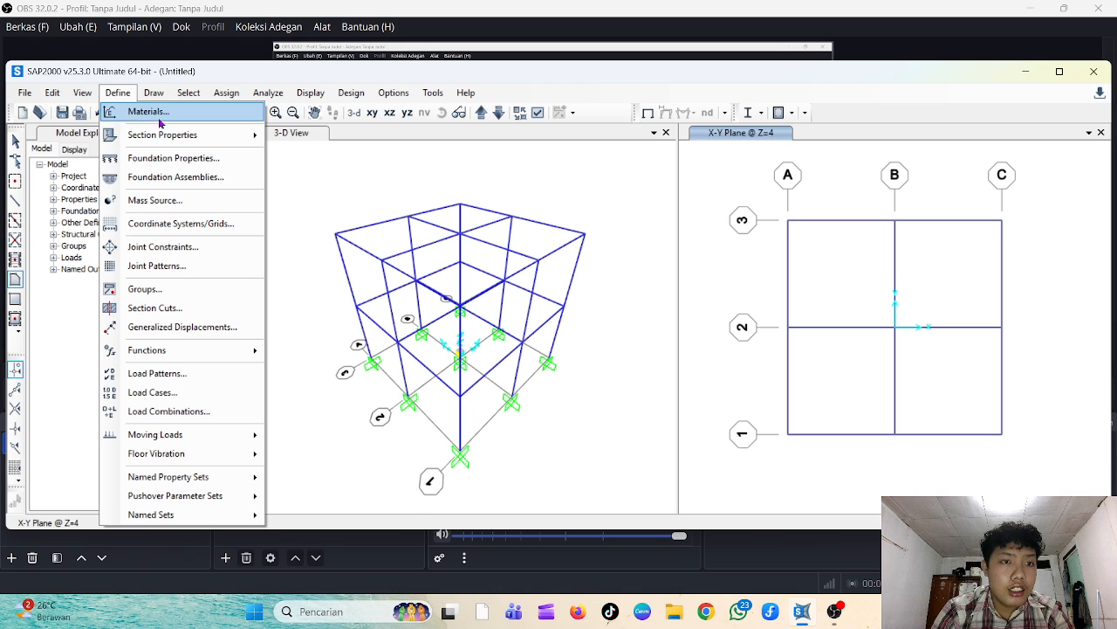
{"action": "mouse_move", "coordinate": [201, 137]}
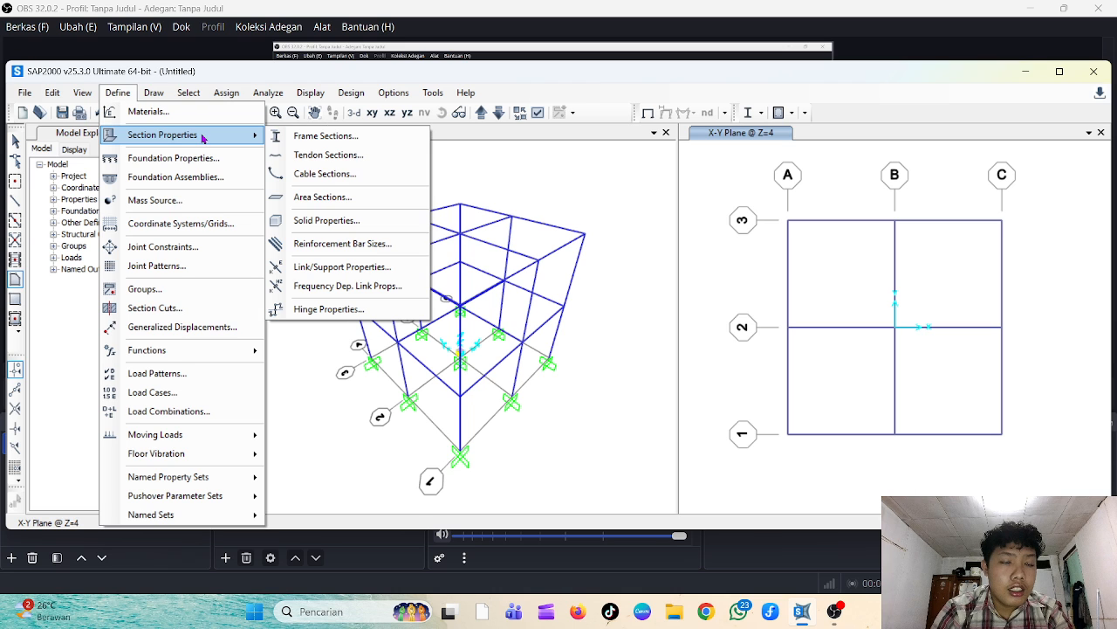
{"action": "left_click", "coordinate": [337, 197]}
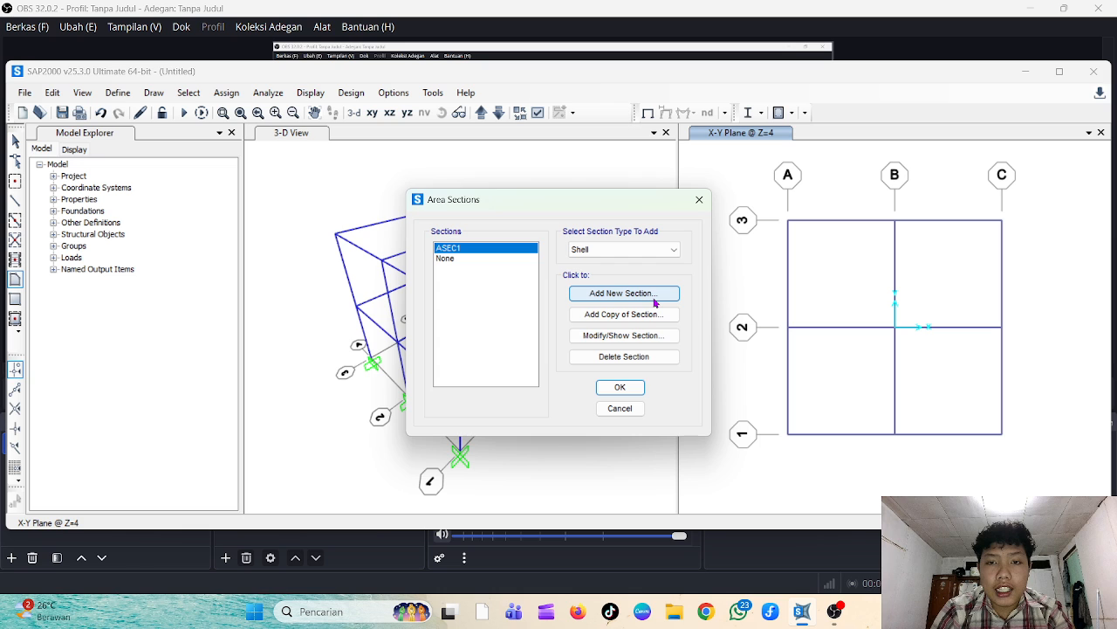
{"action": "left_click", "coordinate": [653, 301]}
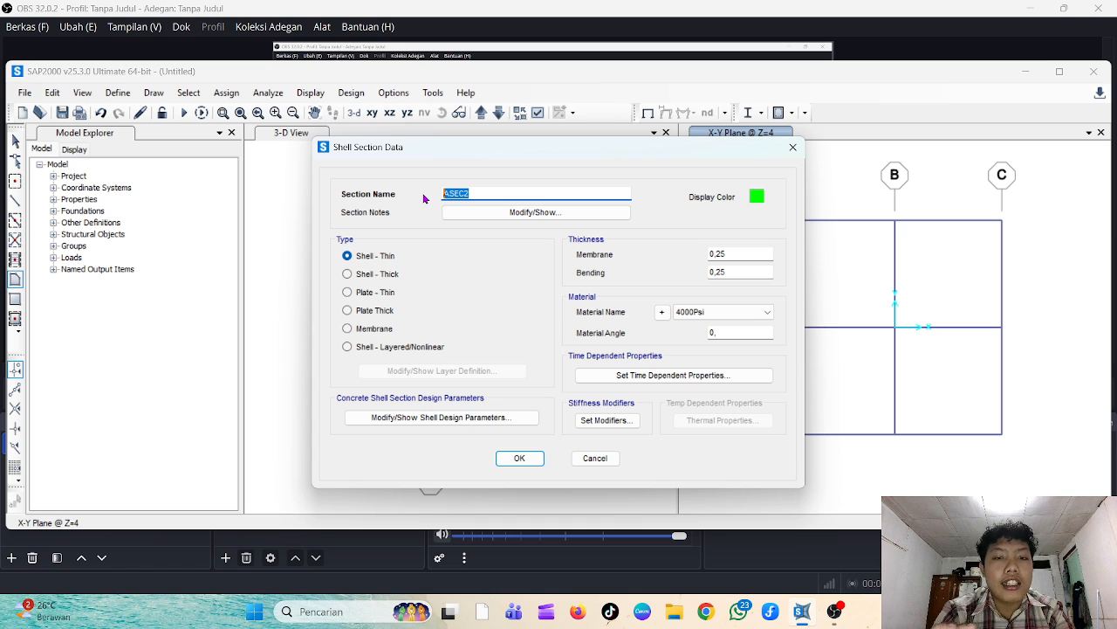
{"action": "type", "text": "PE"}
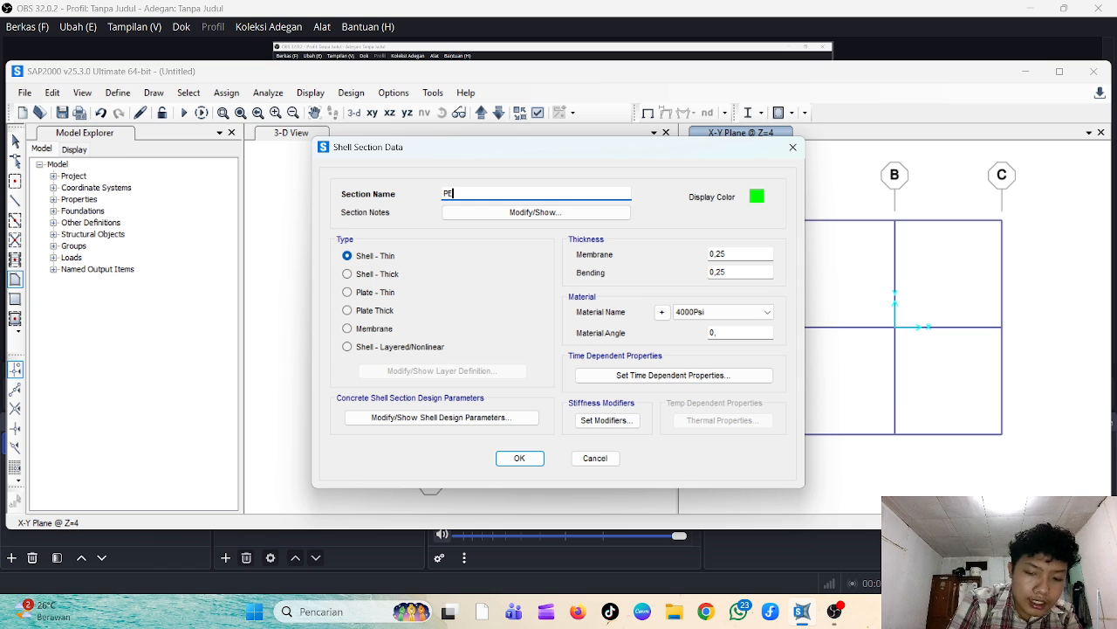
{"action": "type", "text": "LAT 1"}
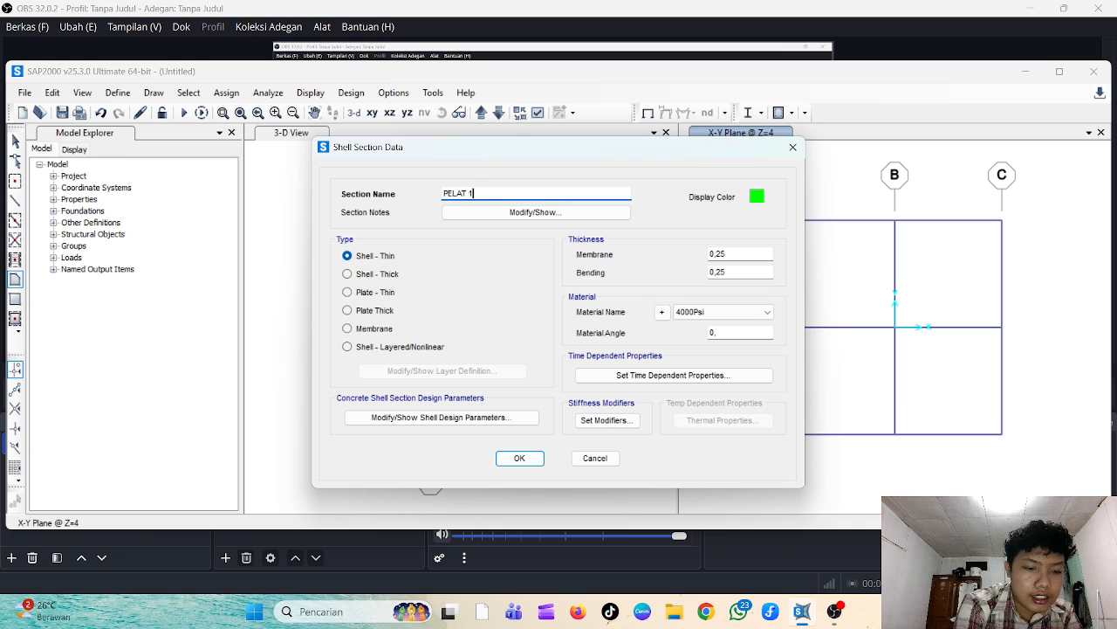
{"action": "type", "text": "2"}
Set the PELAT 12 section's membrane and bending thickness to 0,12 and its material to BERON FC 30
{"action": "left_click_drag", "start_coordinate": [738, 254], "coordinate": [706, 254]}
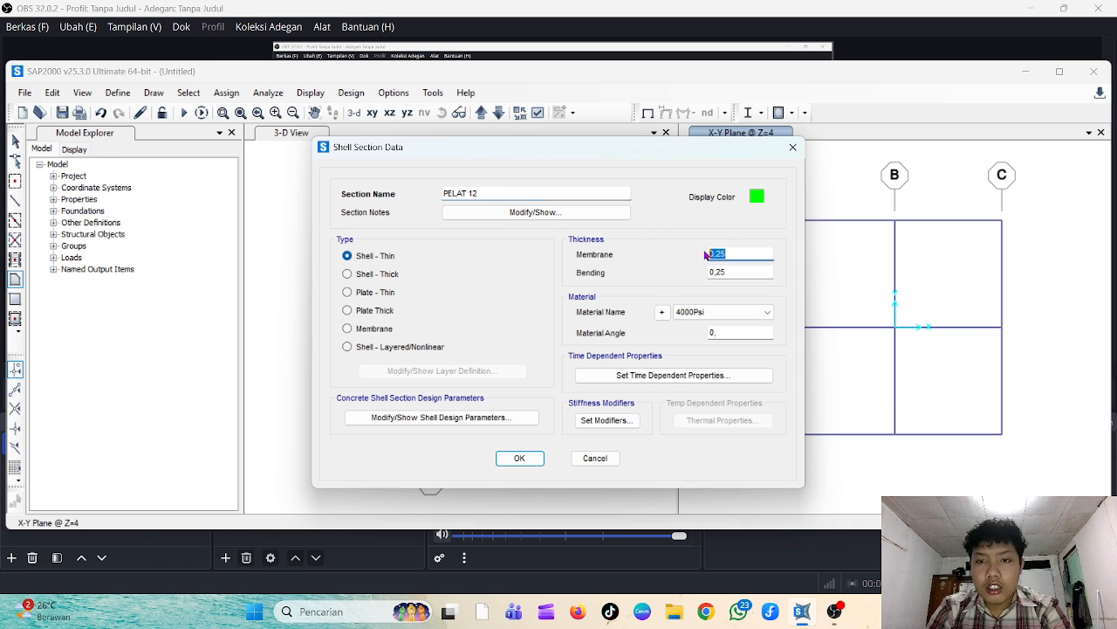
{"action": "type", "text": "0"}
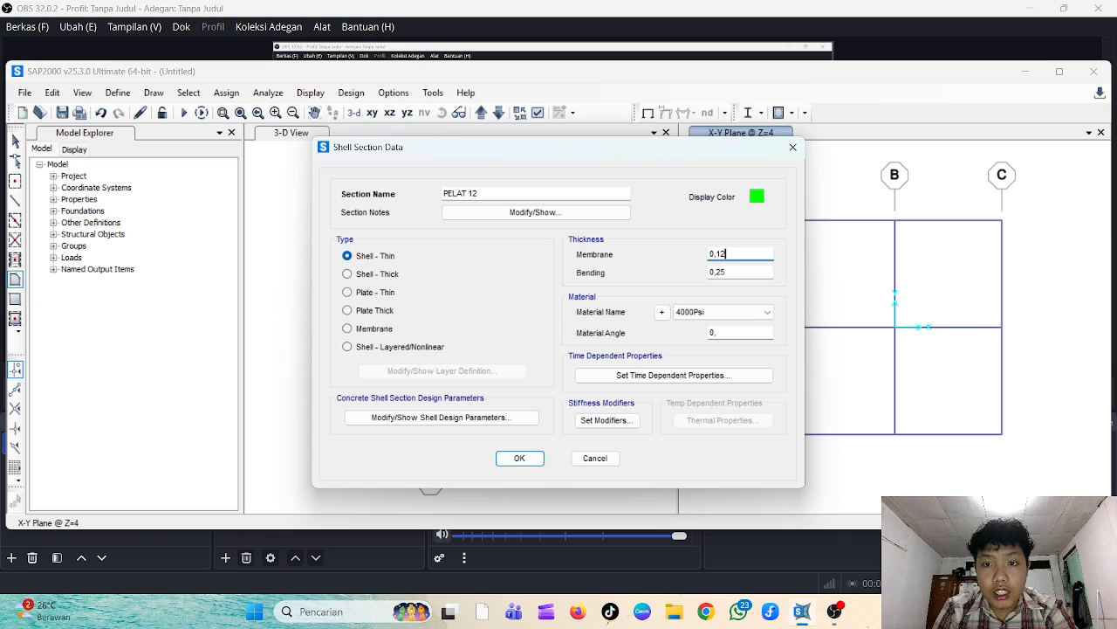
{"action": "key", "text": "Tab"}
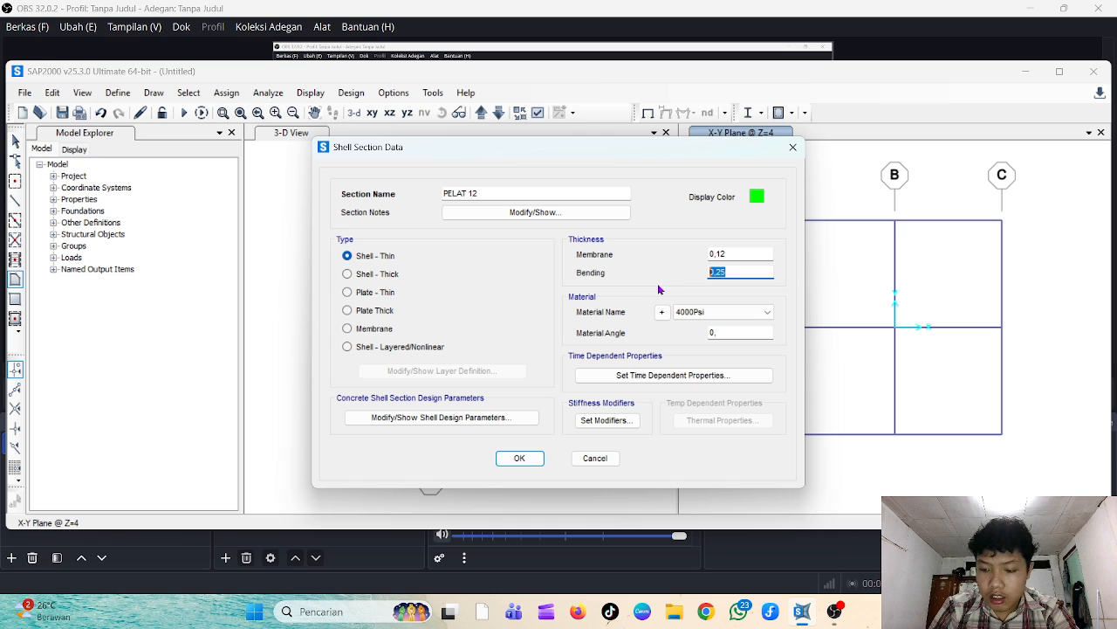
{"action": "type", "text": "0,"}
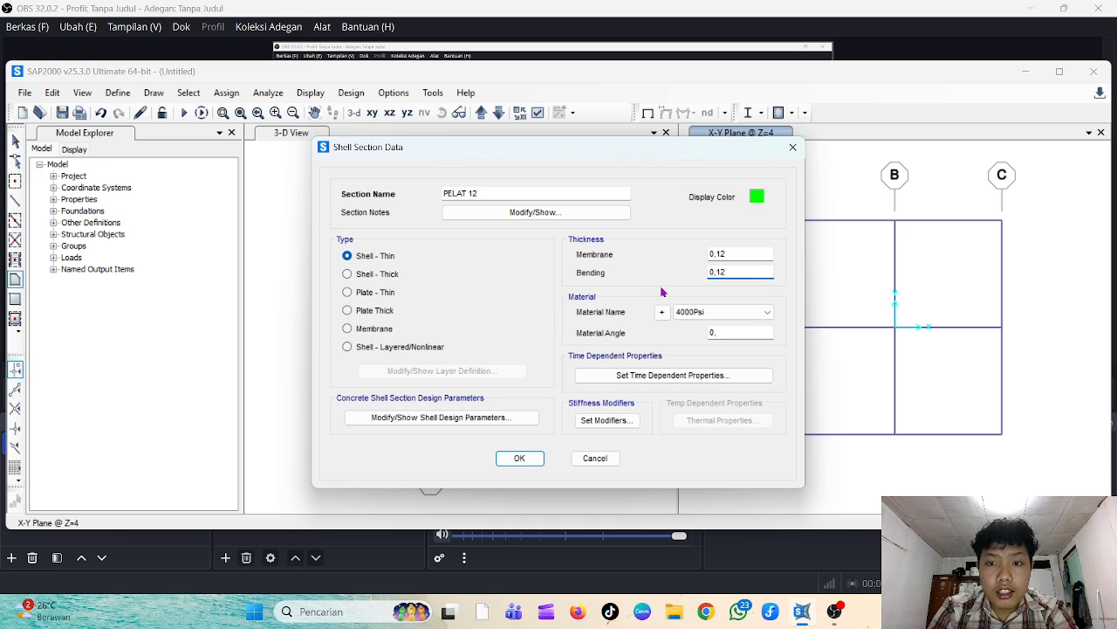
{"action": "left_click", "coordinate": [733, 312]}
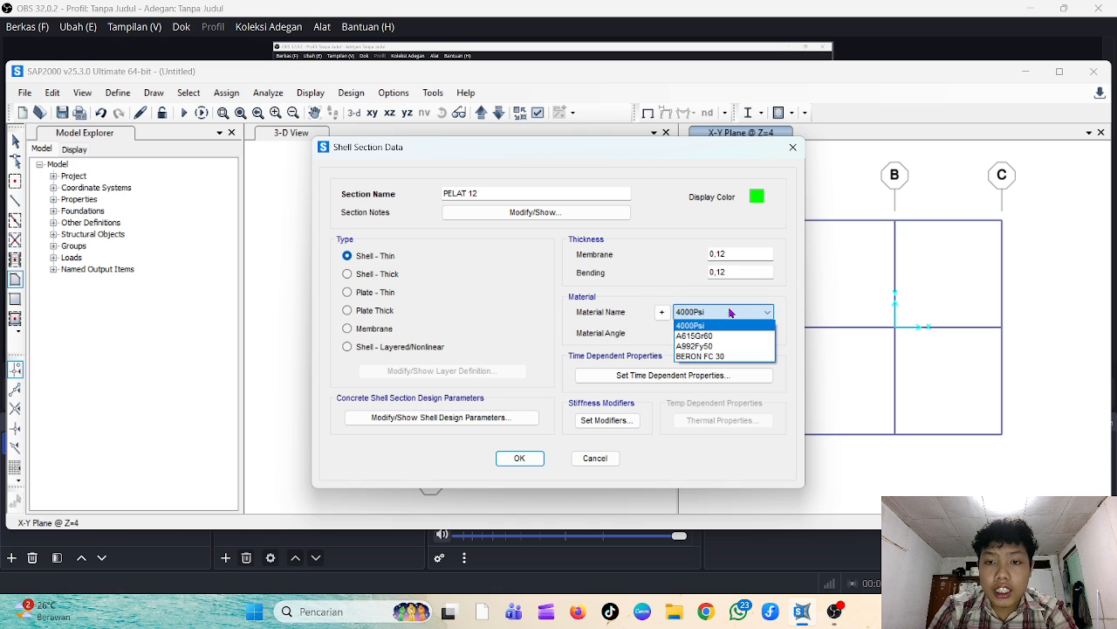
{"action": "left_click", "coordinate": [740, 357]}
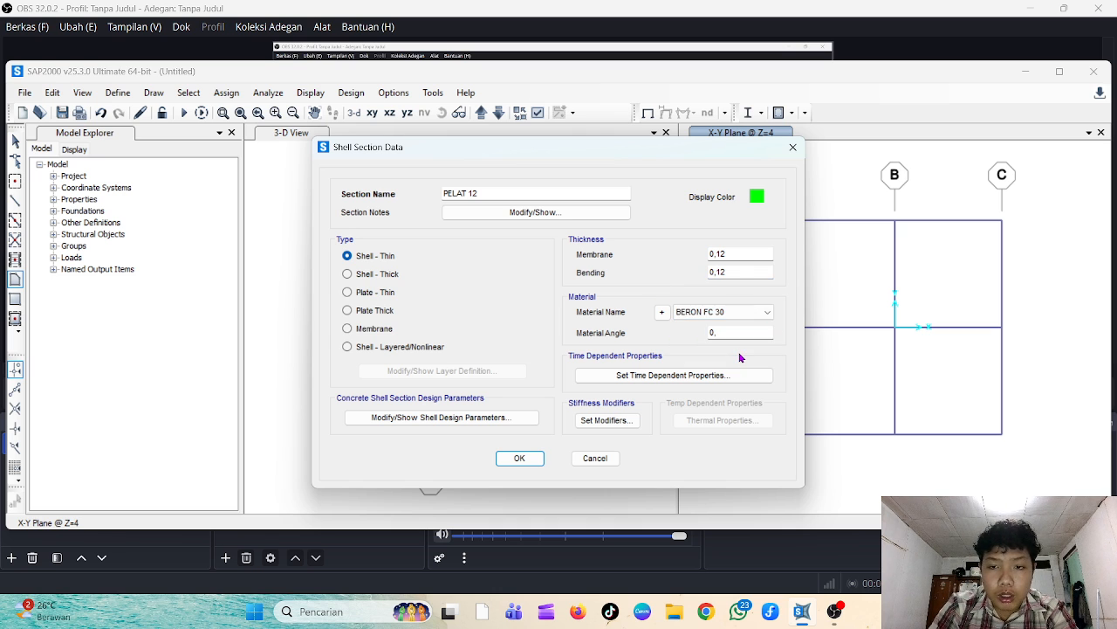
Accept the PELAT 12 section and add a new Shell area section named PELAT 10
{"action": "left_click", "coordinate": [513, 459]}
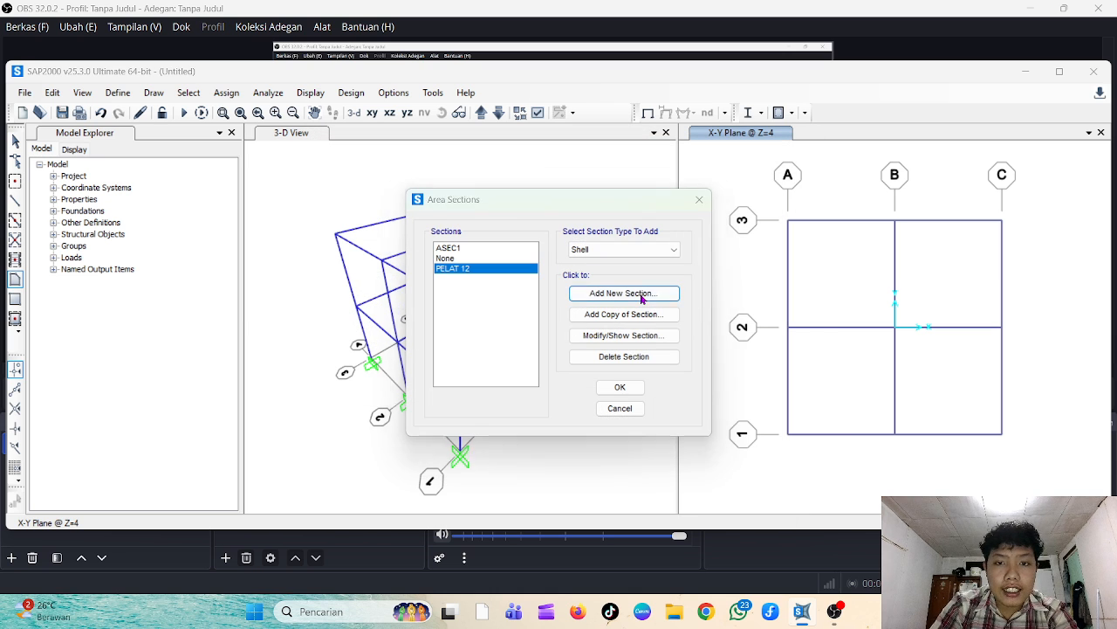
{"action": "left_click", "coordinate": [642, 296]}
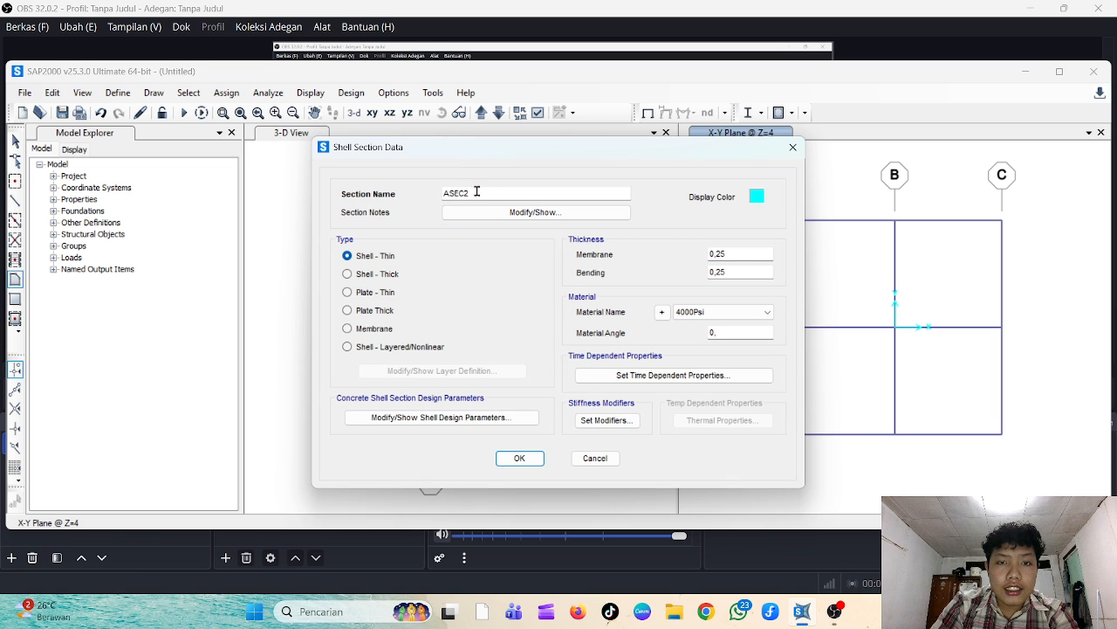
{"action": "left_click_drag", "start_coordinate": [474, 190], "coordinate": [401, 195]}
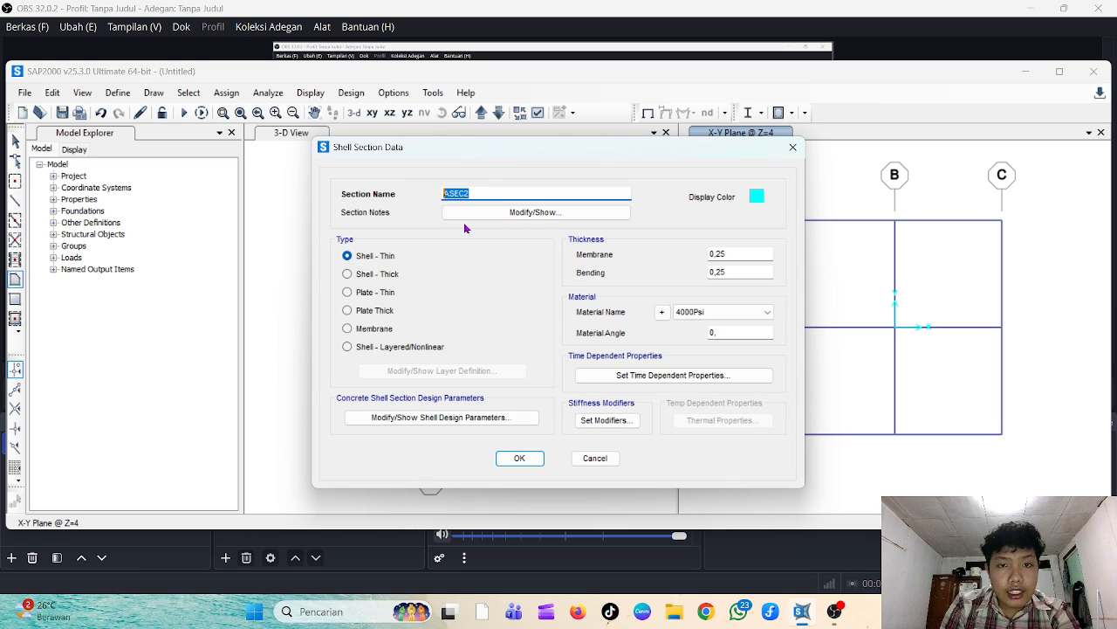
{"action": "type", "text": "PELAT 10"}
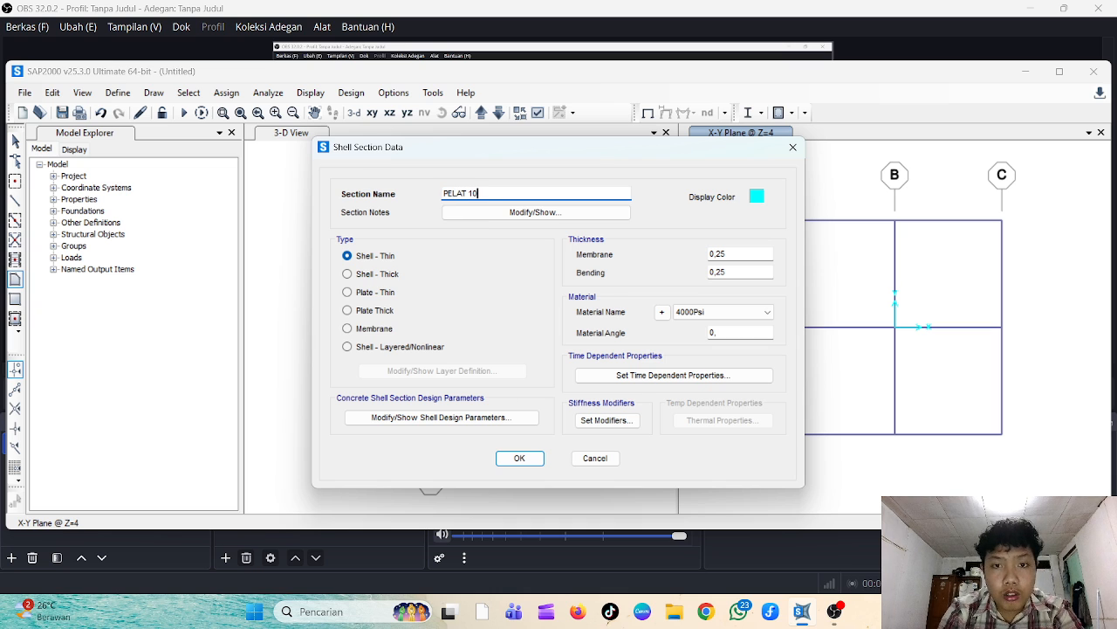
Set the PELAT 10 section's membrane and bending thickness to 0,10 and its material to BERON FC 30, and accept the area sections
{"action": "left_click_drag", "start_coordinate": [747, 253], "coordinate": [698, 255]}
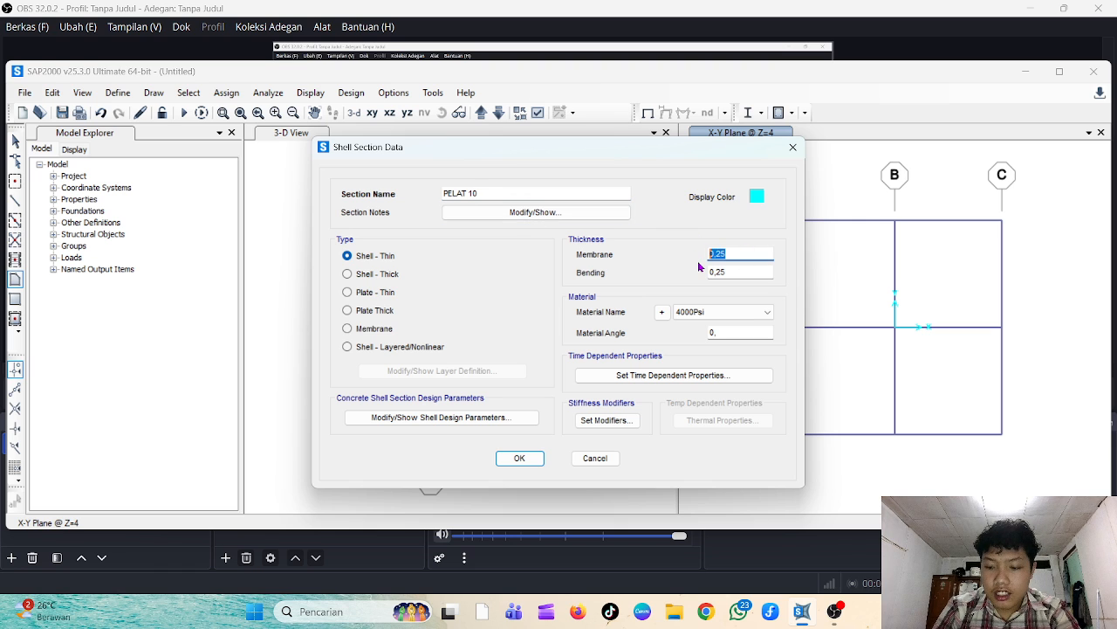
{"action": "type", "text": "0,10"}
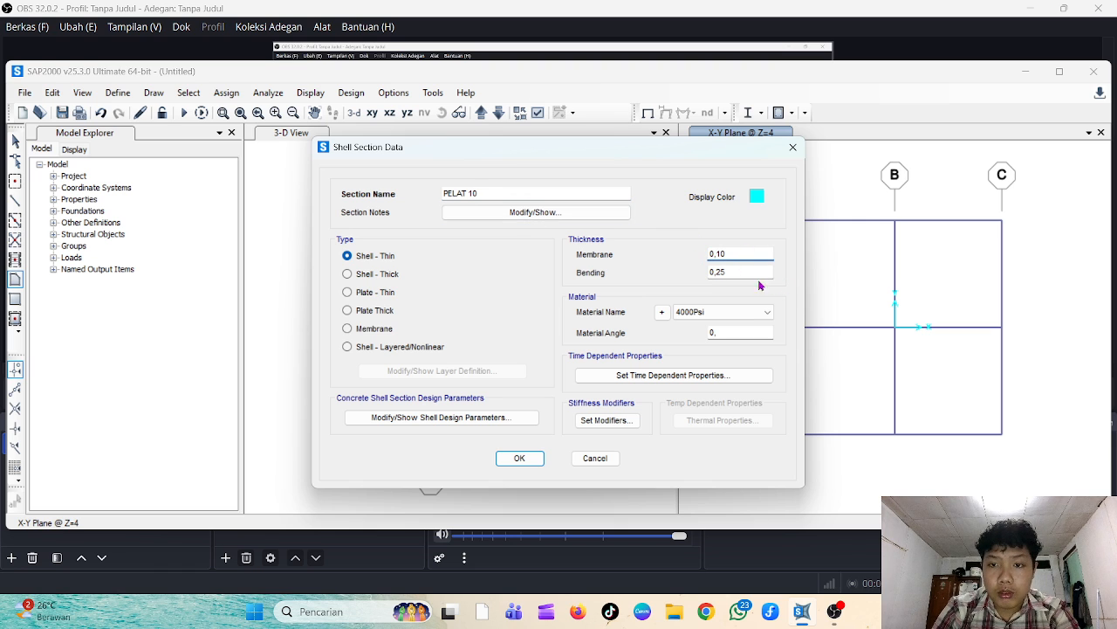
{"action": "left_click_drag", "start_coordinate": [740, 273], "coordinate": [693, 278]}
{"action": "type", "text": "10"}
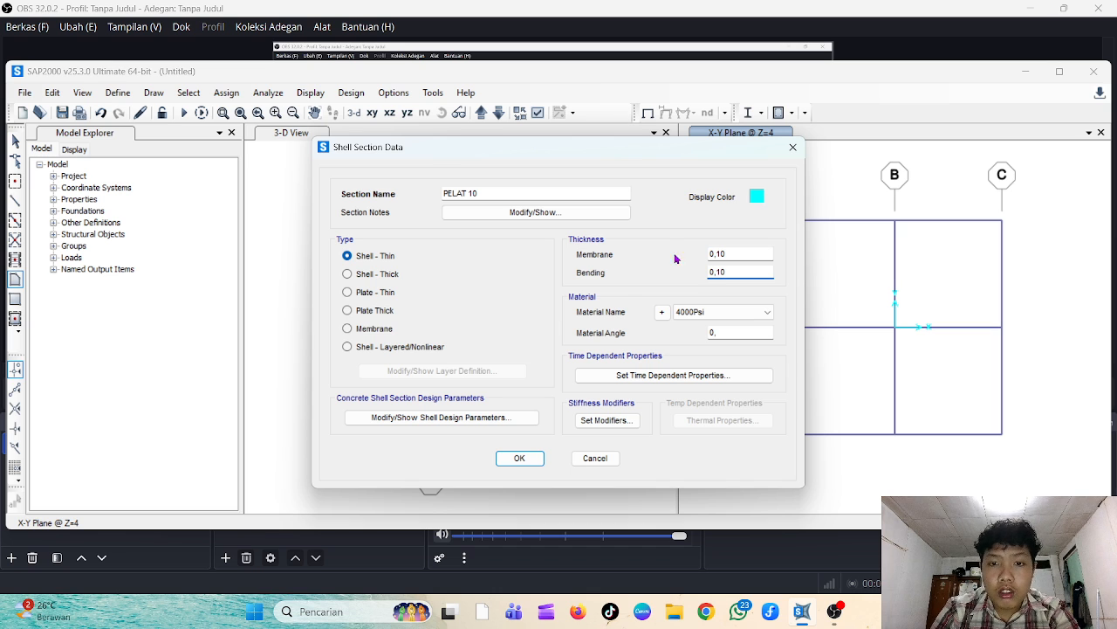
{"action": "left_click", "coordinate": [724, 313]}
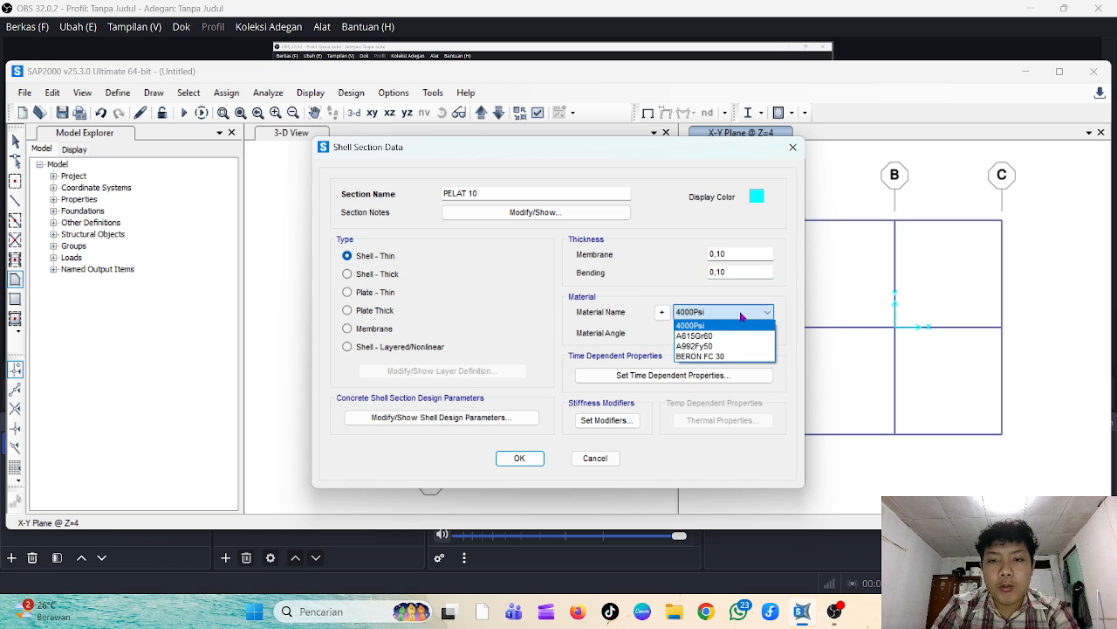
{"action": "left_click", "coordinate": [725, 357]}
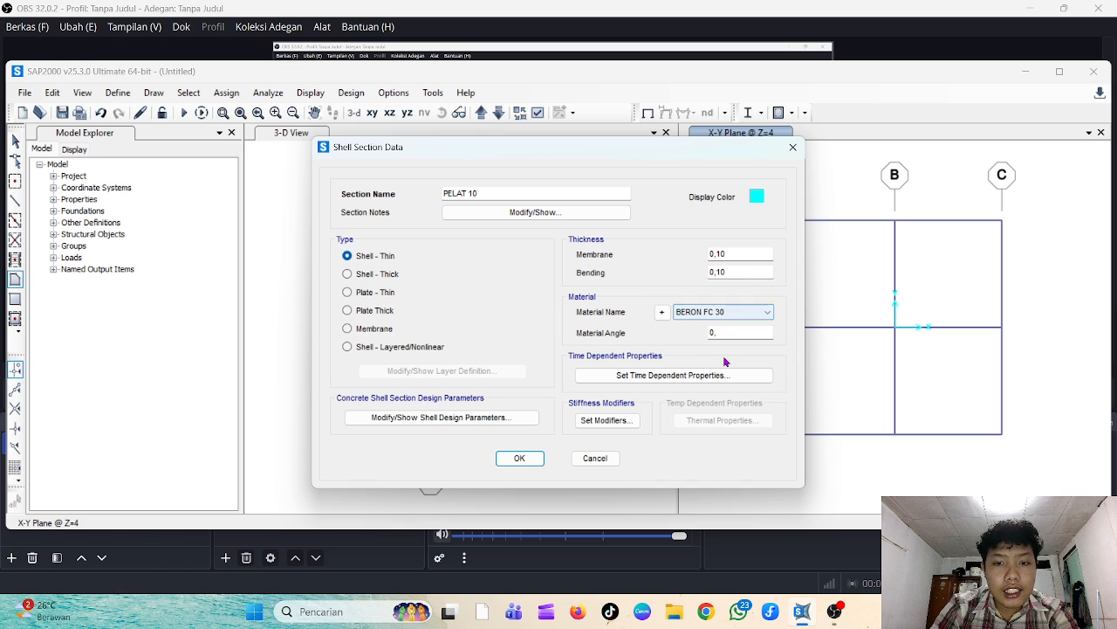
{"action": "left_click", "coordinate": [529, 460]}
{"action": "left_click", "coordinate": [621, 388]}
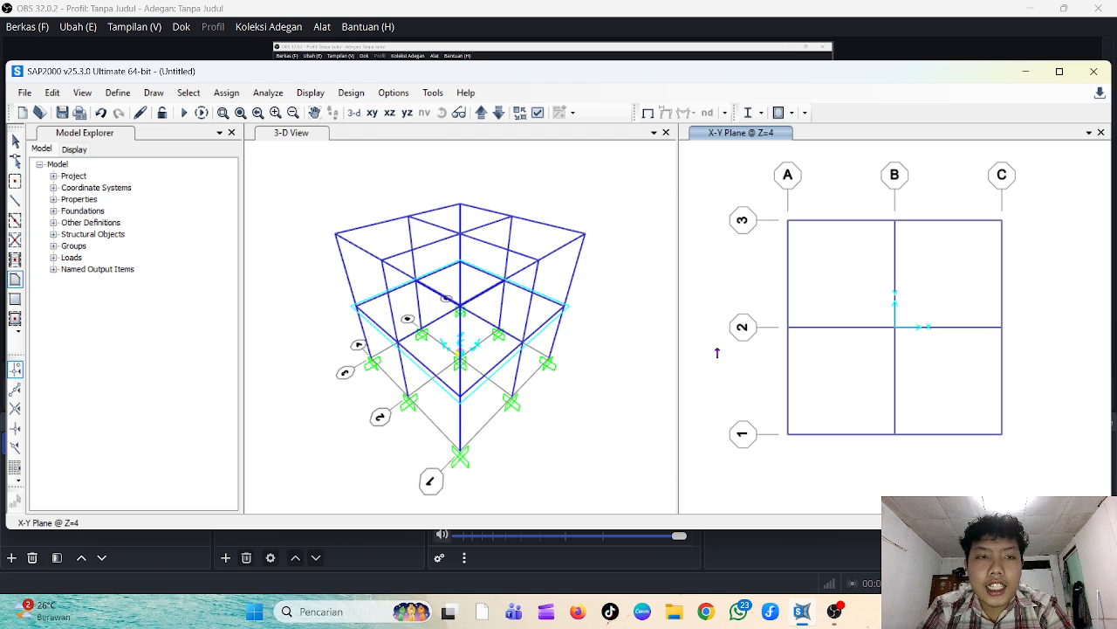
Draw a poly area with section PELAT 12 over the bay between grids A-B and 2-3 at Z=4
{"action": "left_click", "coordinate": [153, 92]}
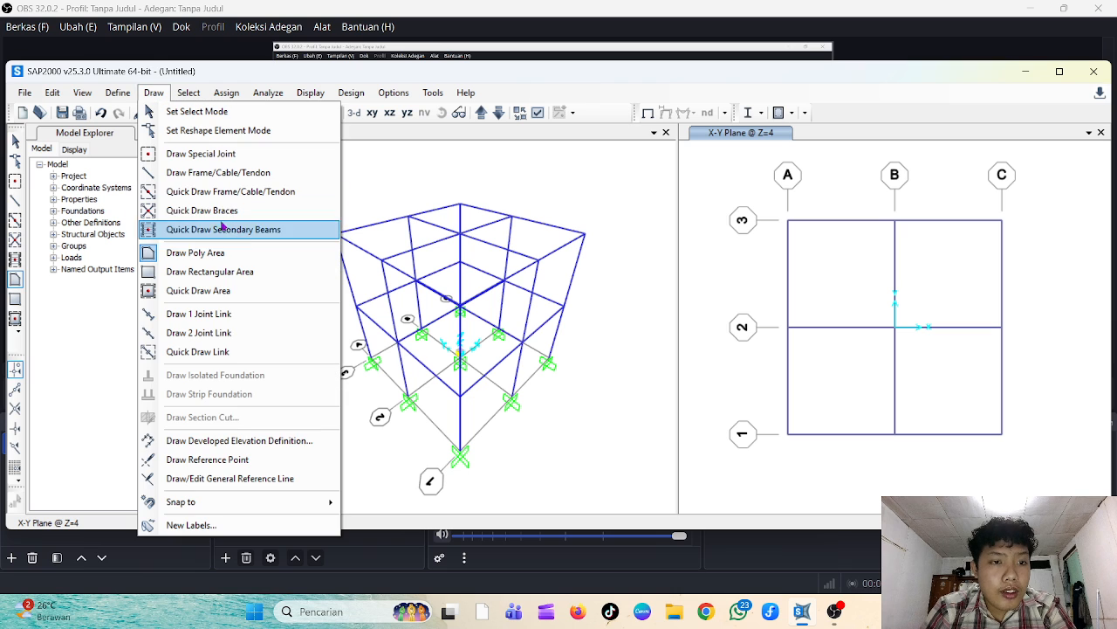
{"action": "left_click", "coordinate": [253, 252]}
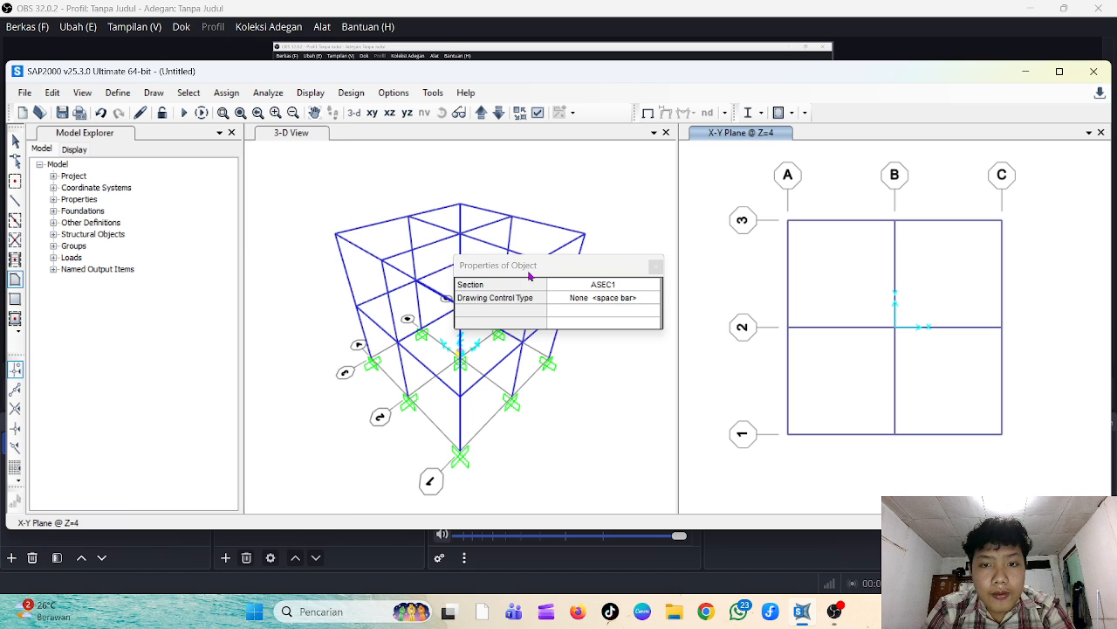
{"action": "left_click", "coordinate": [585, 293]}
{"action": "left_click", "coordinate": [585, 292]}
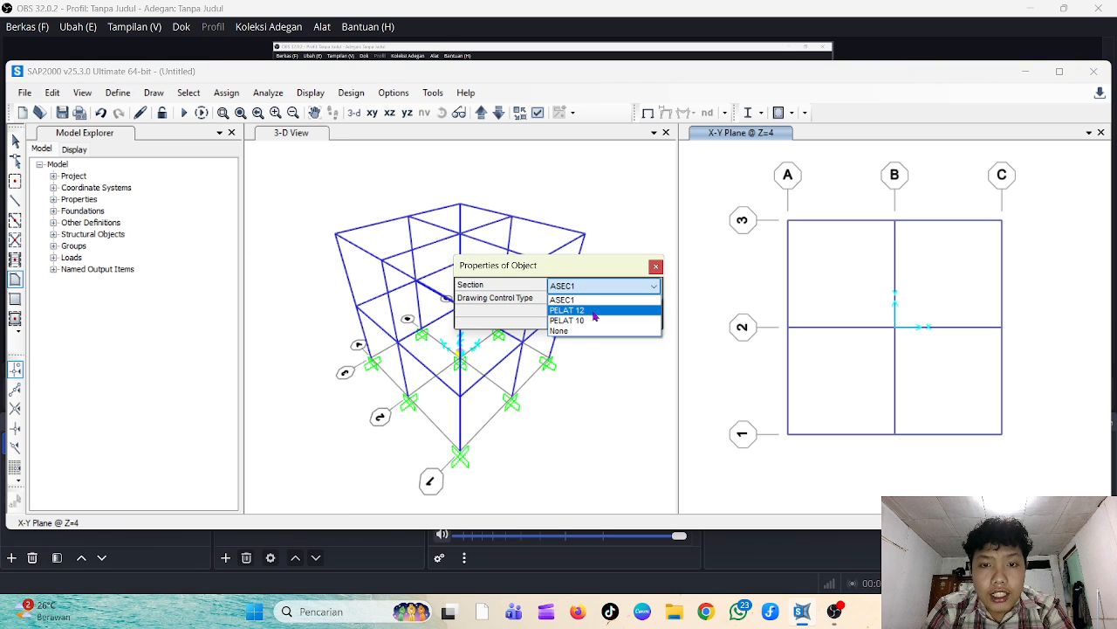
{"action": "left_click", "coordinate": [593, 311]}
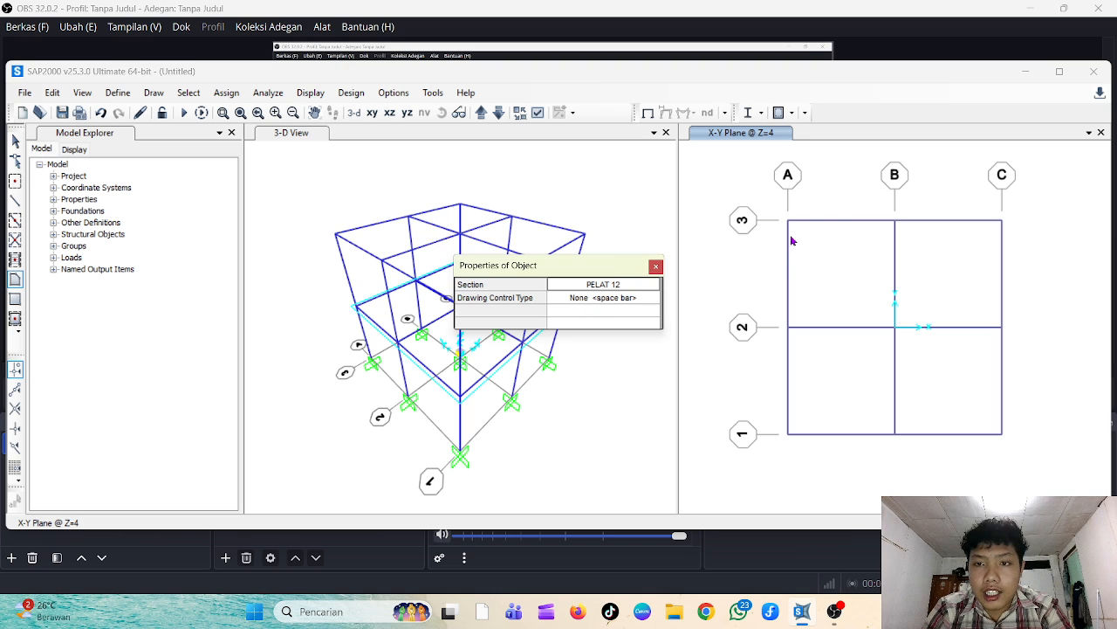
{"action": "left_click", "coordinate": [894, 222]}
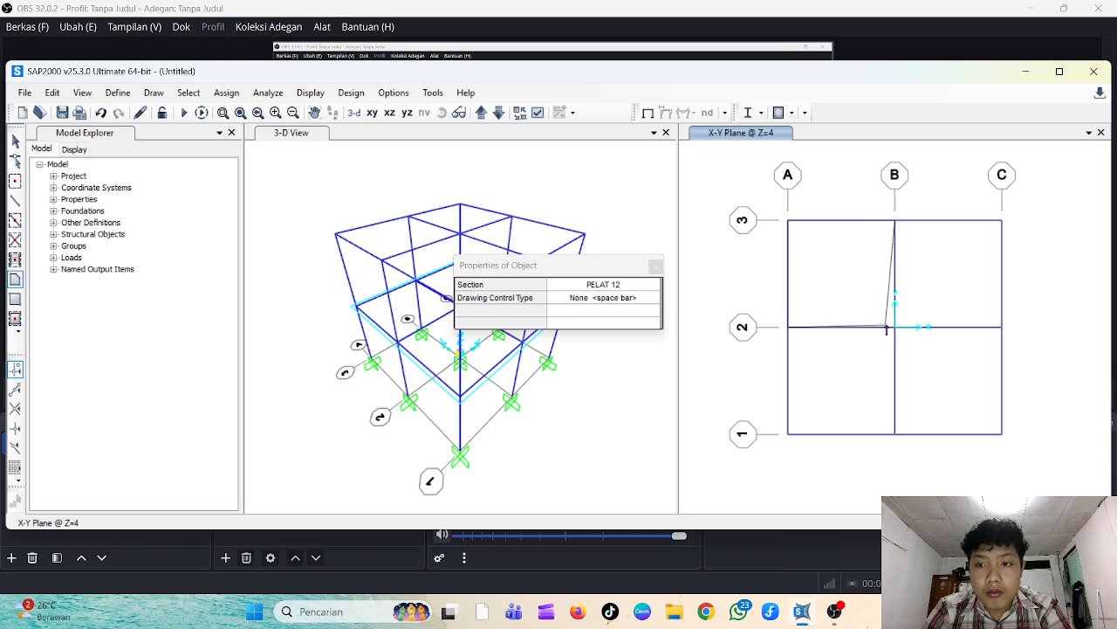
{"action": "key", "text": "Return"}
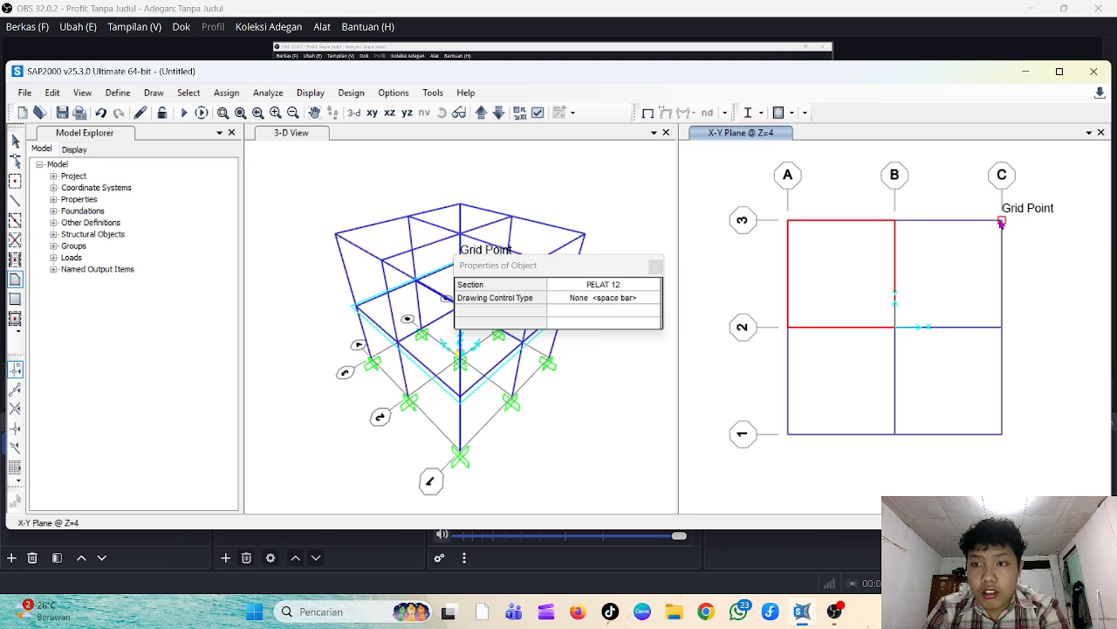
Draw two more PELAT 12 poly areas at Z=4, over the bays B-C/2-3 and B-C/1-2
{"action": "left_click", "coordinate": [897, 330]}
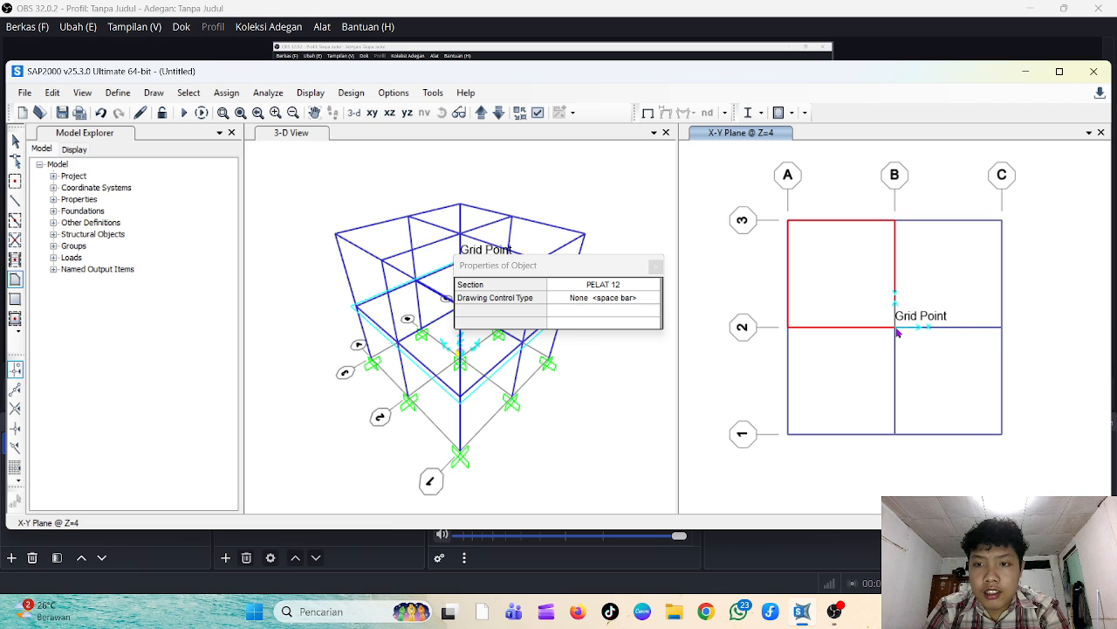
{"action": "left_click", "coordinate": [997, 329]}
{"action": "key", "text": "Return"}
{"action": "left_click", "coordinate": [1000, 330]}
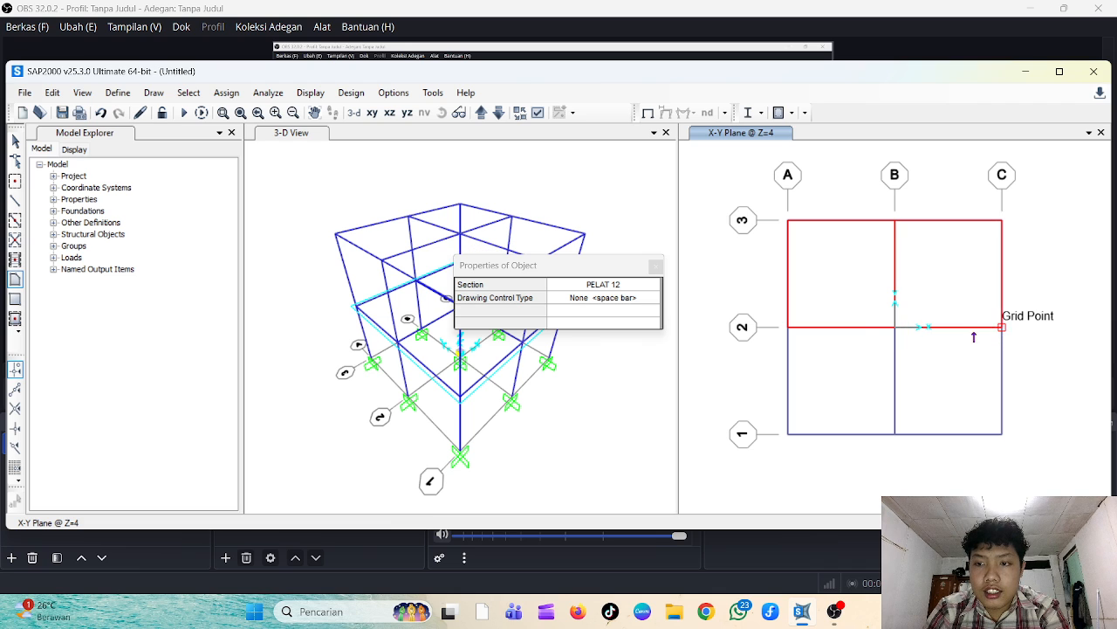
{"action": "left_click", "coordinate": [896, 328]}
{"action": "left_click", "coordinate": [896, 434]}
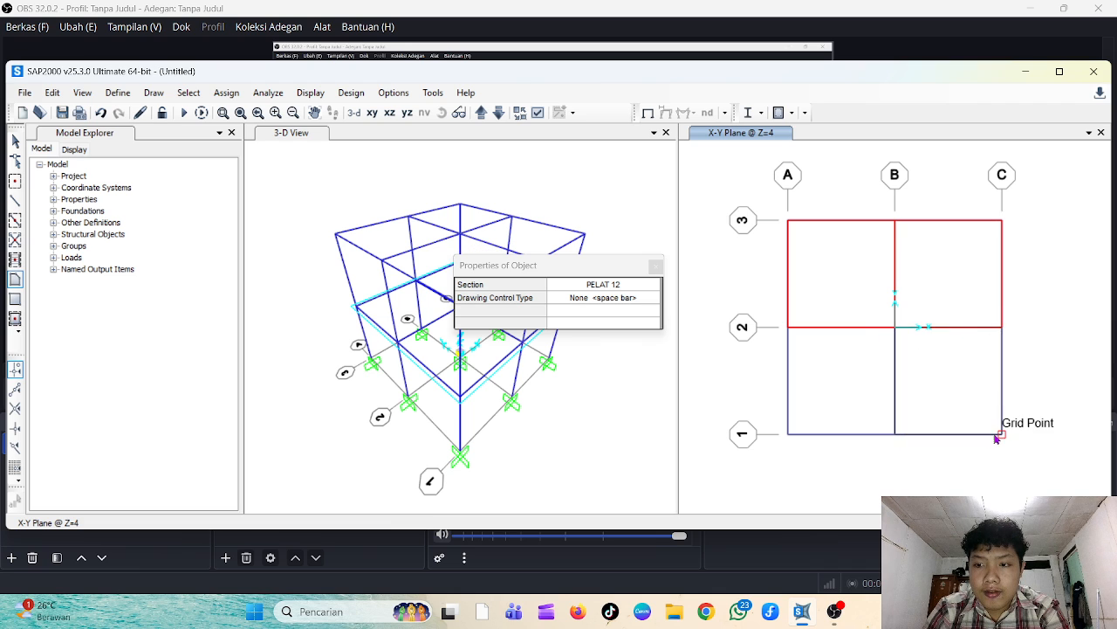
{"action": "left_click", "coordinate": [997, 435]}
{"action": "key", "text": "Return"}
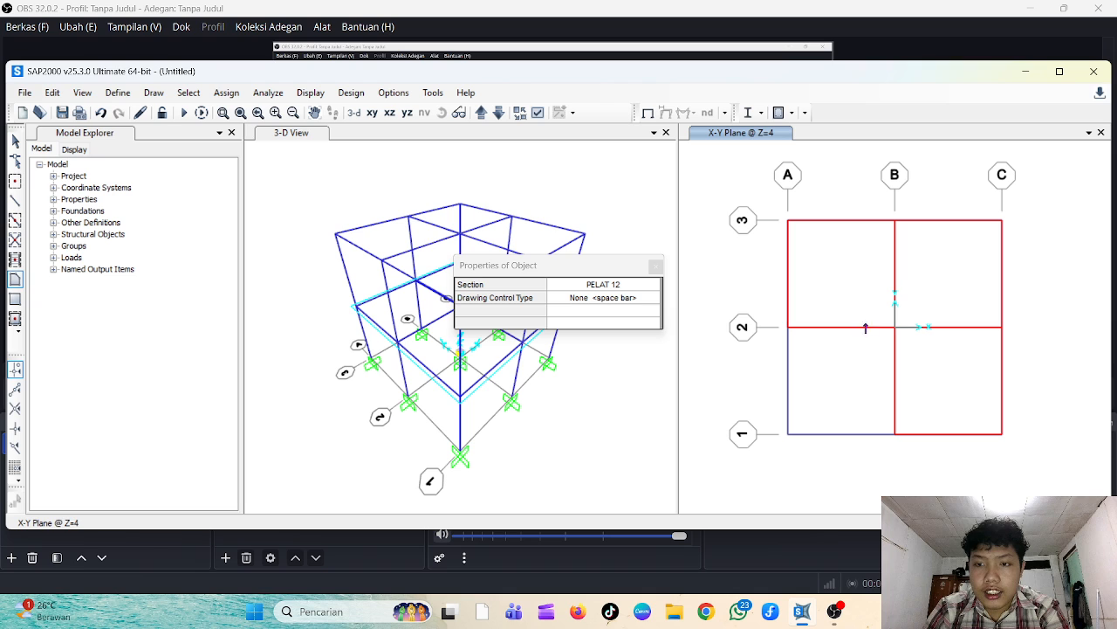
Draw the last PELAT 12 poly area at Z=4 over the bay between grids A-B and 1-2
{"action": "left_click", "coordinate": [793, 331]}
{"action": "left_click", "coordinate": [789, 435]}
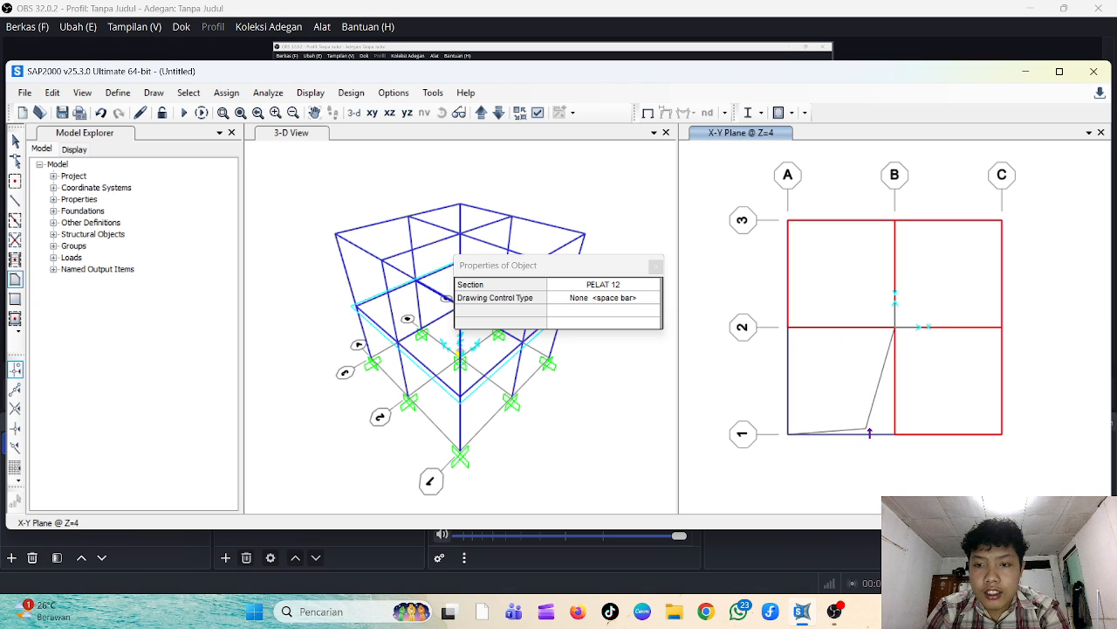
{"action": "left_click", "coordinate": [895, 434]}
{"action": "key", "text": "Return"}
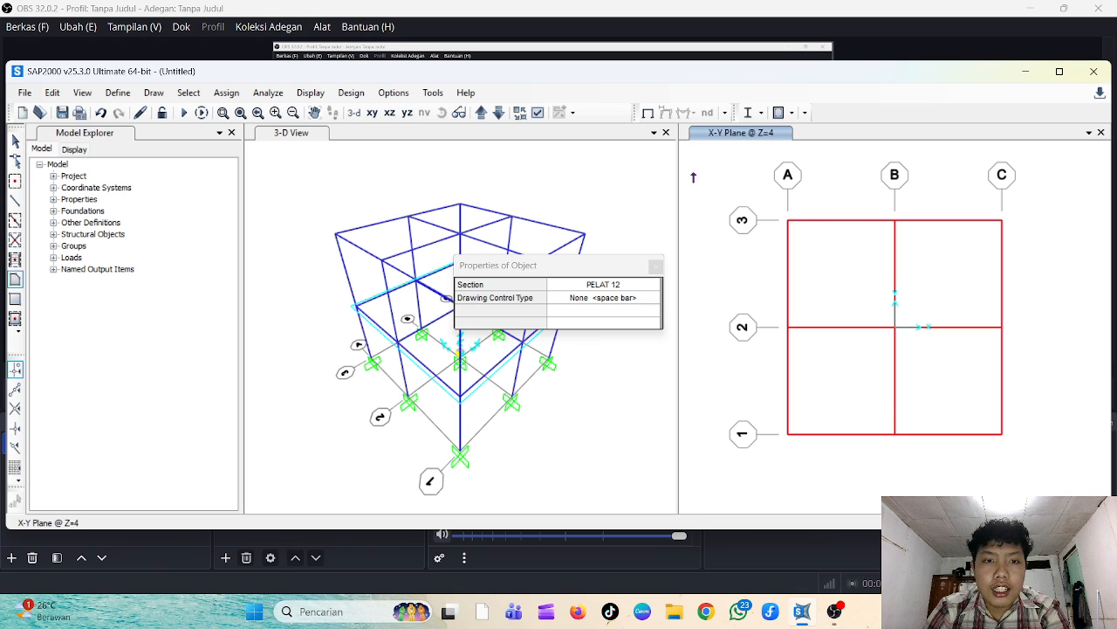
Go up to the plan at Z=8 and draw a poly area with section PELAT 10 over the bay A-B/2-3
{"action": "left_click", "coordinate": [481, 112]}
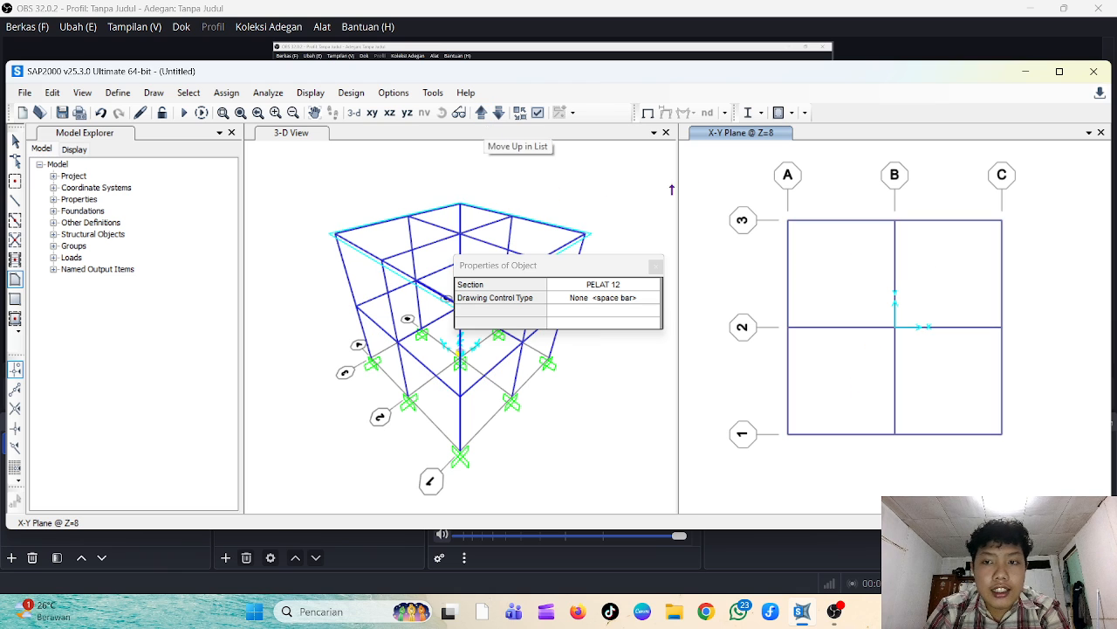
{"action": "left_click", "coordinate": [625, 289]}
{"action": "left_click", "coordinate": [626, 289]}
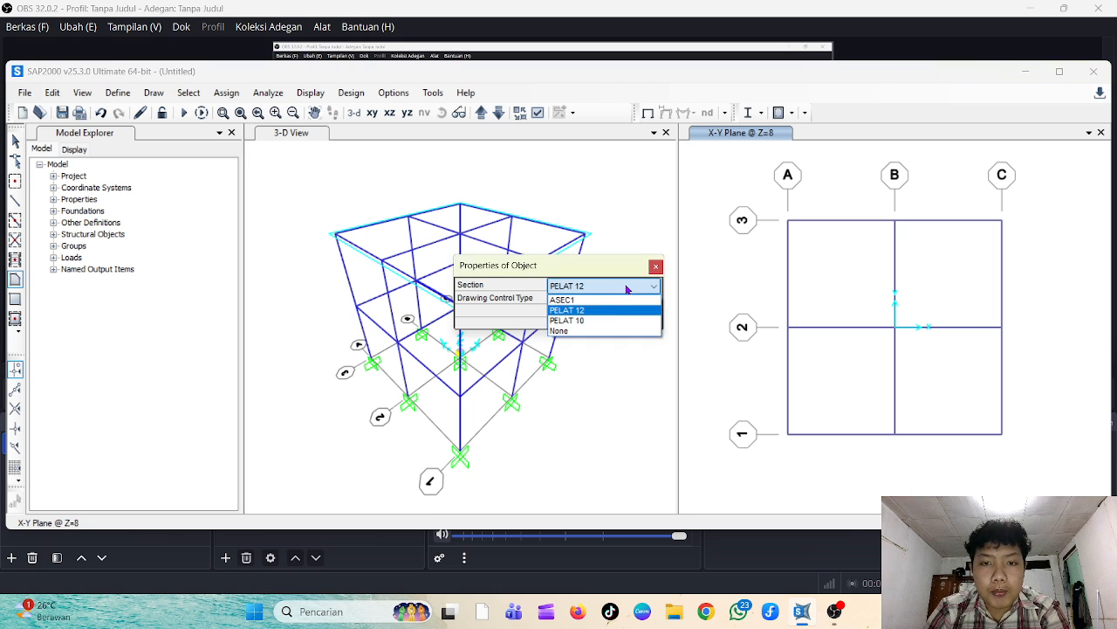
{"action": "left_click", "coordinate": [600, 319]}
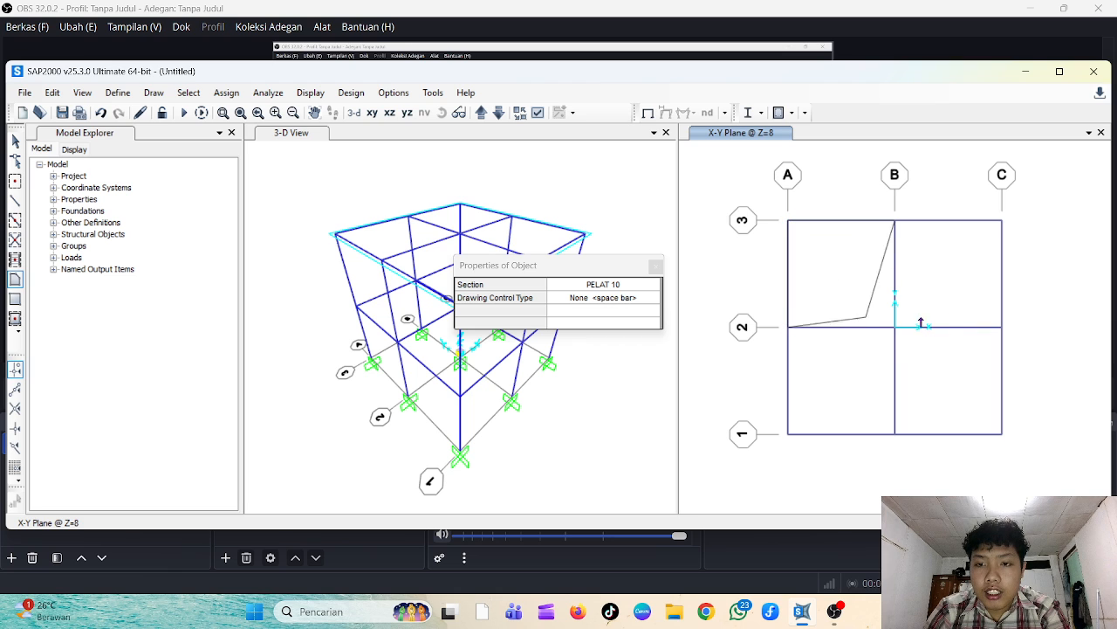
{"action": "double_click", "coordinate": [897, 329]}
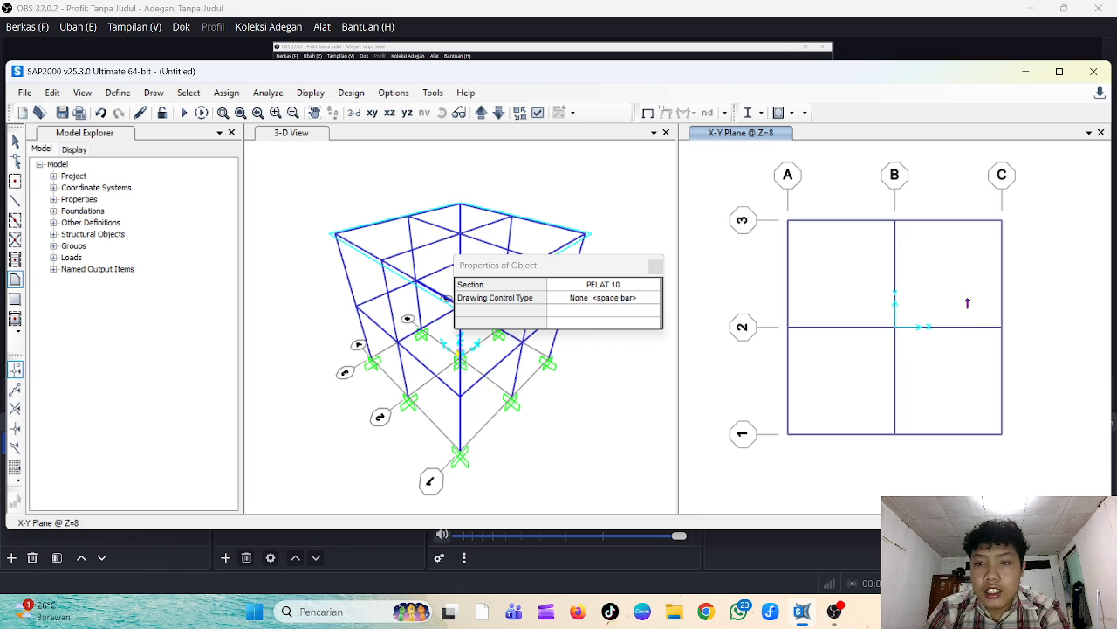
Draw two more PELAT 10 poly areas at Z=8, over the bays B-C/2-3 and B-C/1-2
{"action": "left_click", "coordinate": [895, 222]}
{"action": "left_click", "coordinate": [896, 331]}
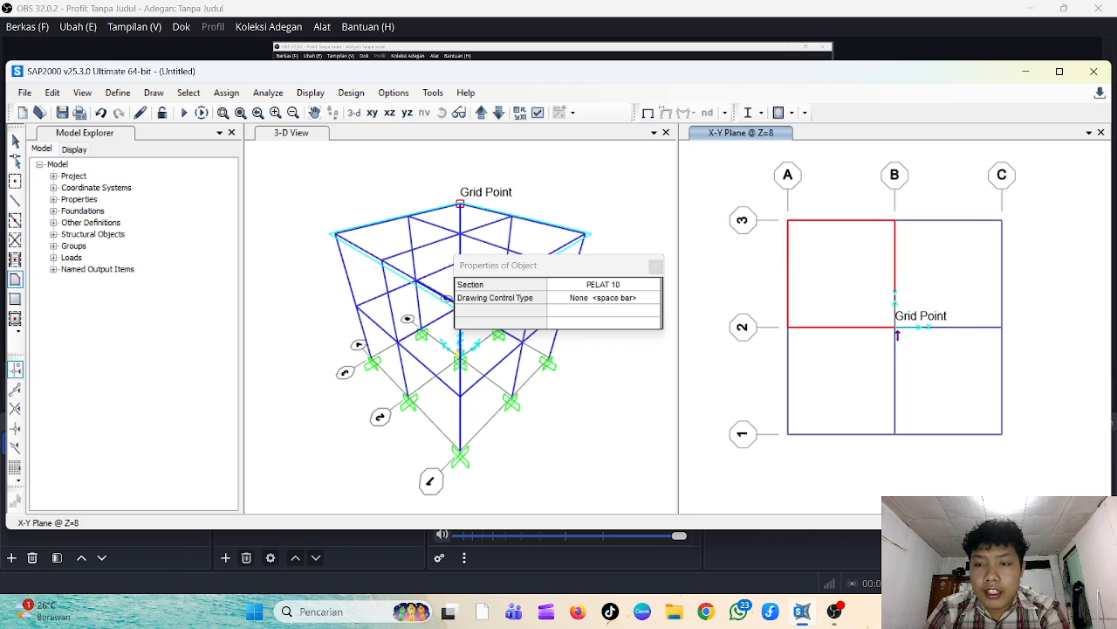
{"action": "left_click", "coordinate": [1003, 327]}
{"action": "double_click", "coordinate": [1003, 327]}
{"action": "left_click", "coordinate": [1003, 327]}
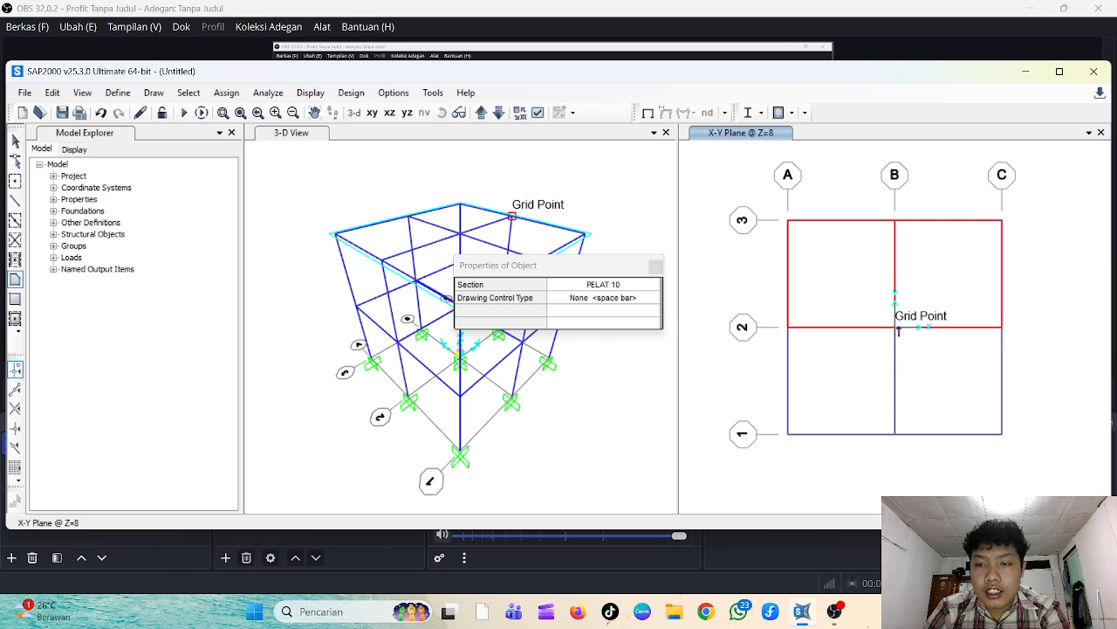
{"action": "left_click", "coordinate": [895, 436]}
{"action": "double_click", "coordinate": [1002, 436]}
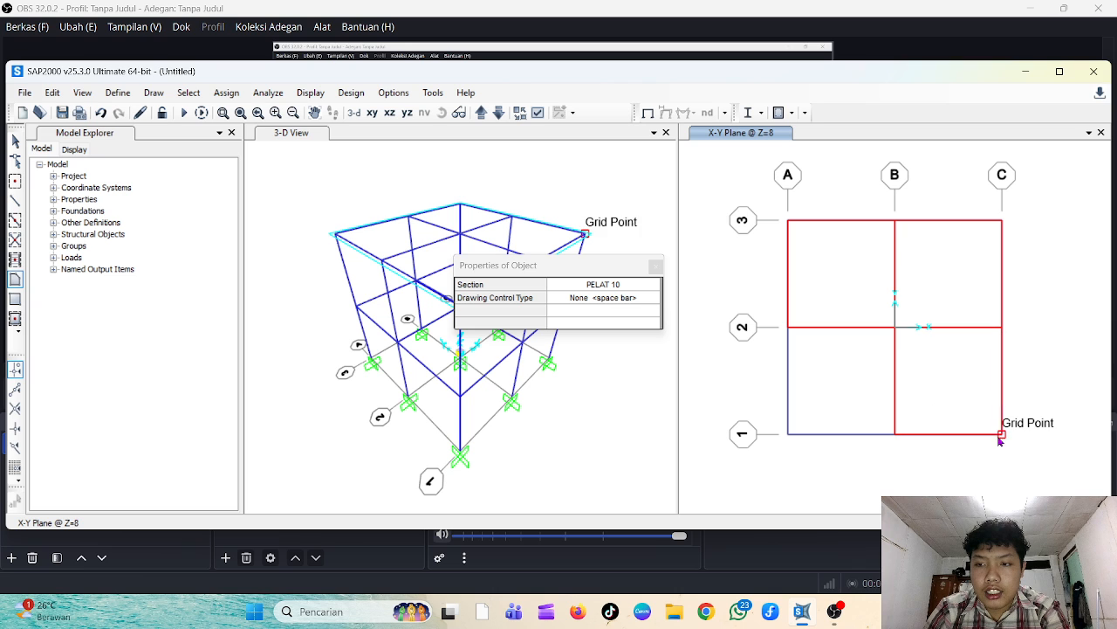
Draw the last PELAT 10 poly area at Z=8 over the bay A-B/1-2 and close the object properties
{"action": "left_click", "coordinate": [895, 327]}
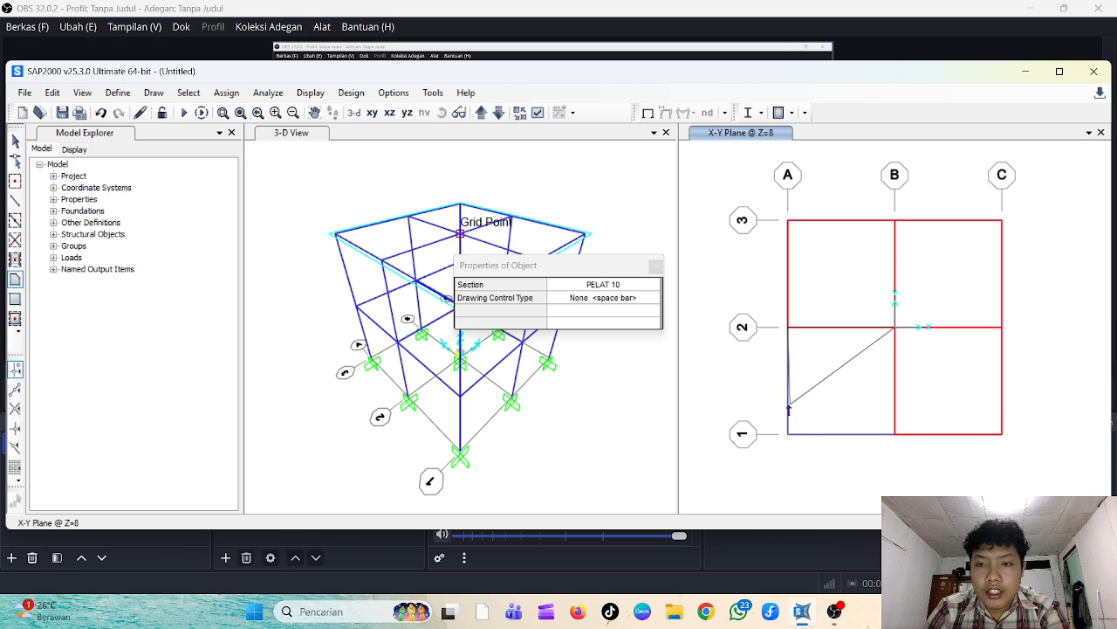
{"action": "left_click", "coordinate": [788, 433]}
{"action": "double_click", "coordinate": [895, 434]}
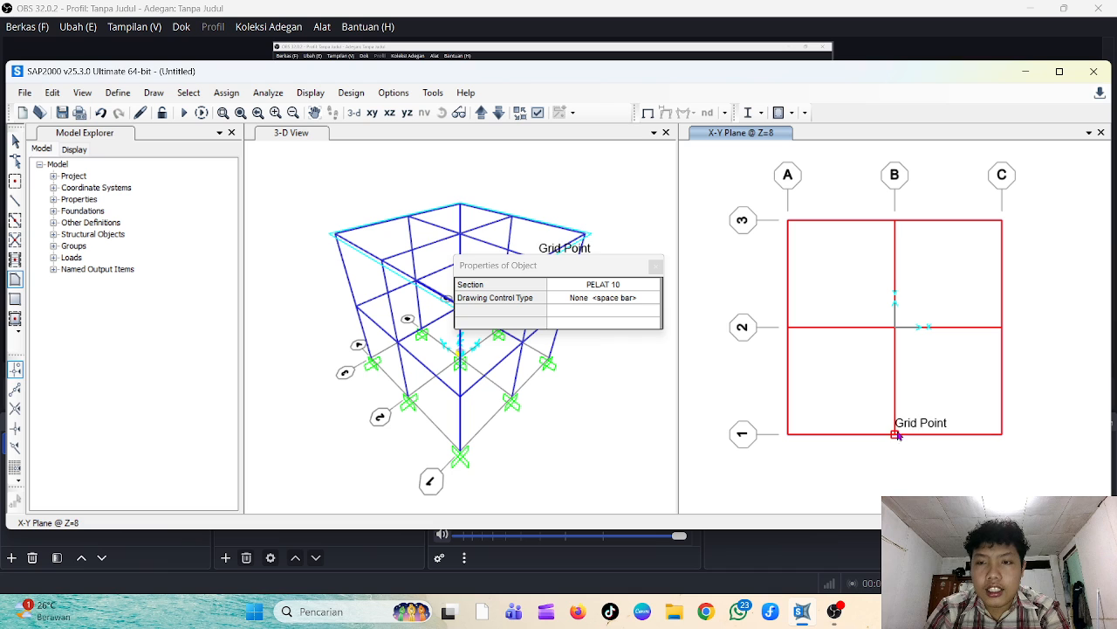
{"action": "left_click", "coordinate": [657, 266]}
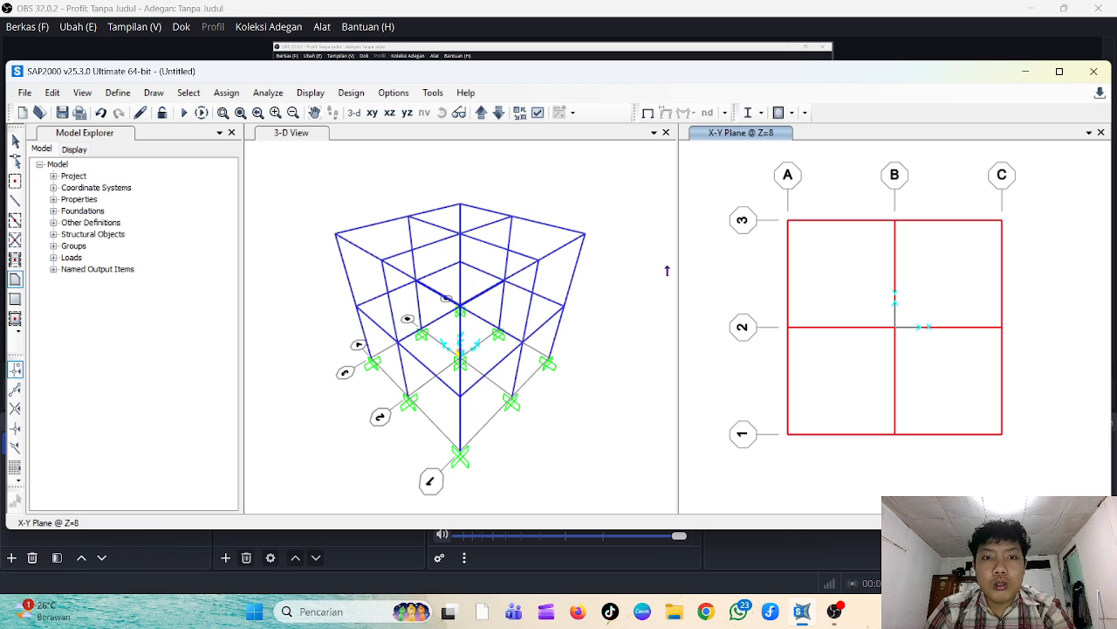
Apply the Extrude view type with filled objects to the X-Y plane view at Z=8
{"action": "left_click", "coordinate": [537, 114]}
{"action": "left_click", "coordinate": [514, 116]}
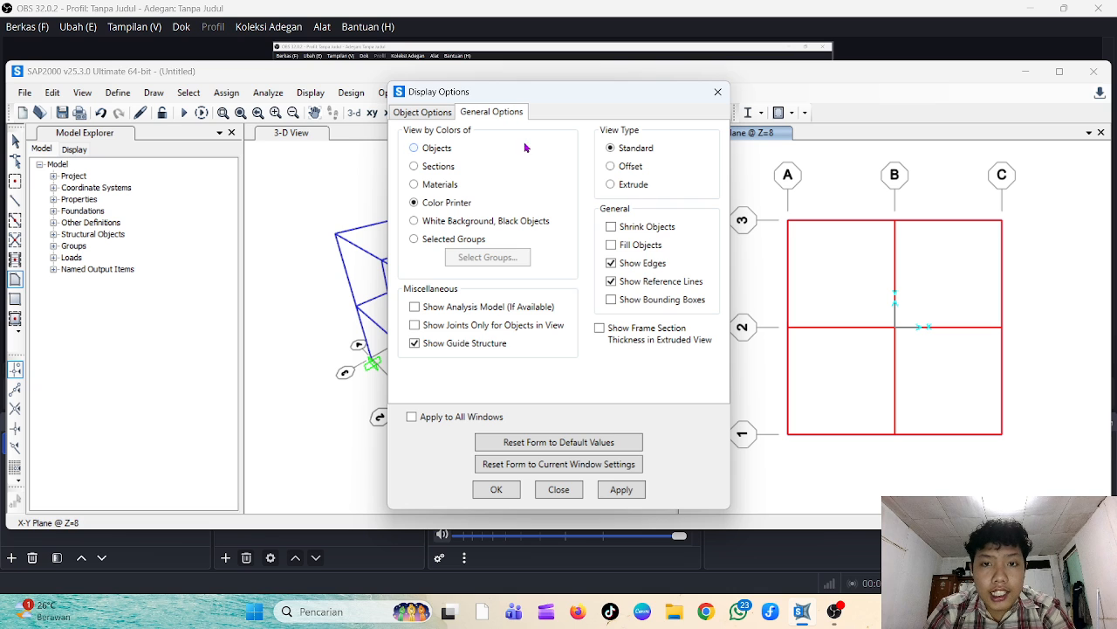
{"action": "left_click", "coordinate": [632, 186]}
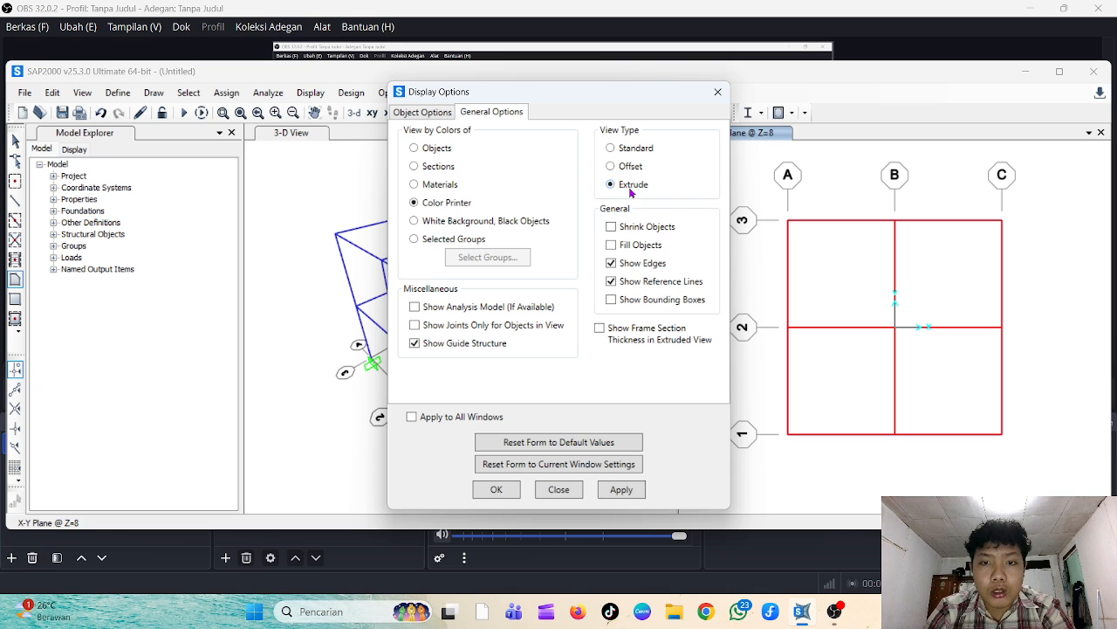
{"action": "left_click", "coordinate": [627, 247]}
{"action": "left_click", "coordinate": [622, 489]}
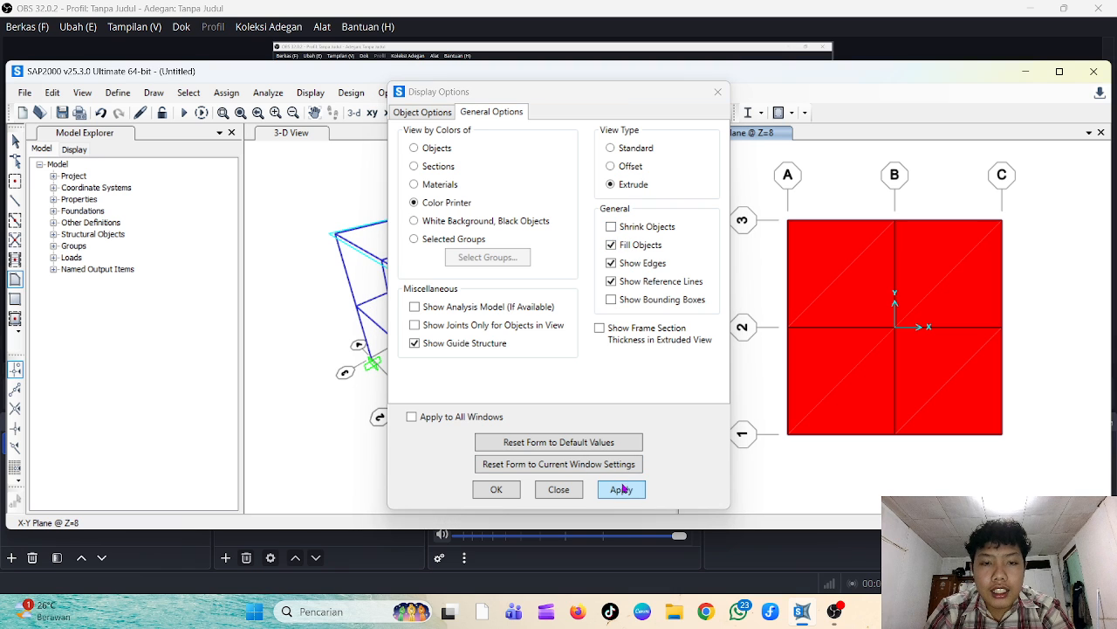
Apply the Extrude view type with filled objects to the 3-D view as well
{"action": "left_click", "coordinate": [497, 489]}
{"action": "left_click", "coordinate": [573, 404]}
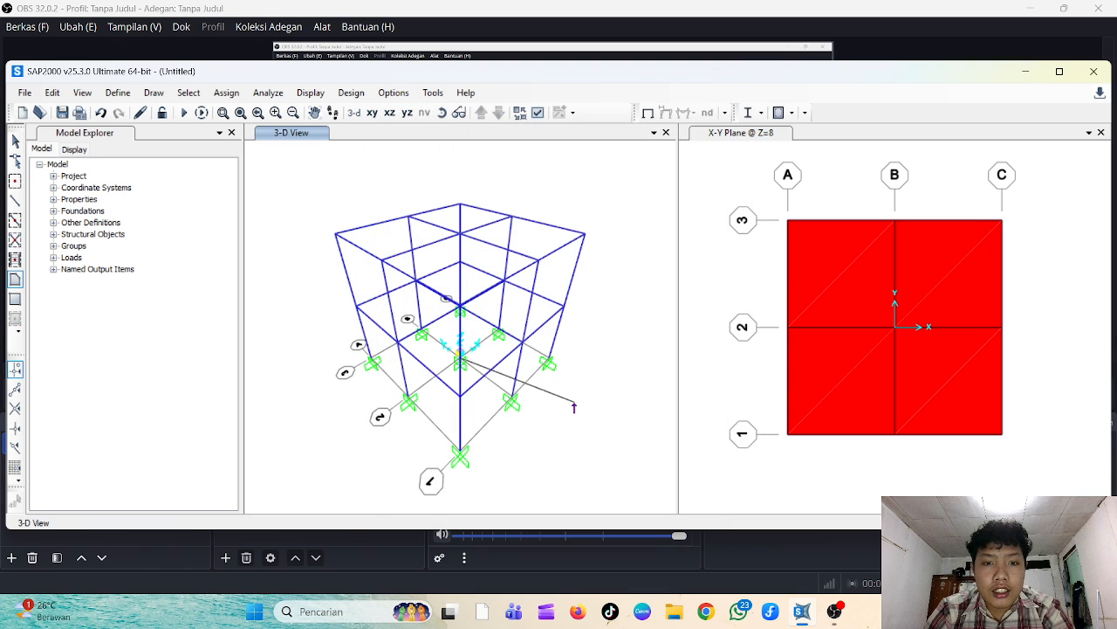
{"action": "key", "text": "Escape"}
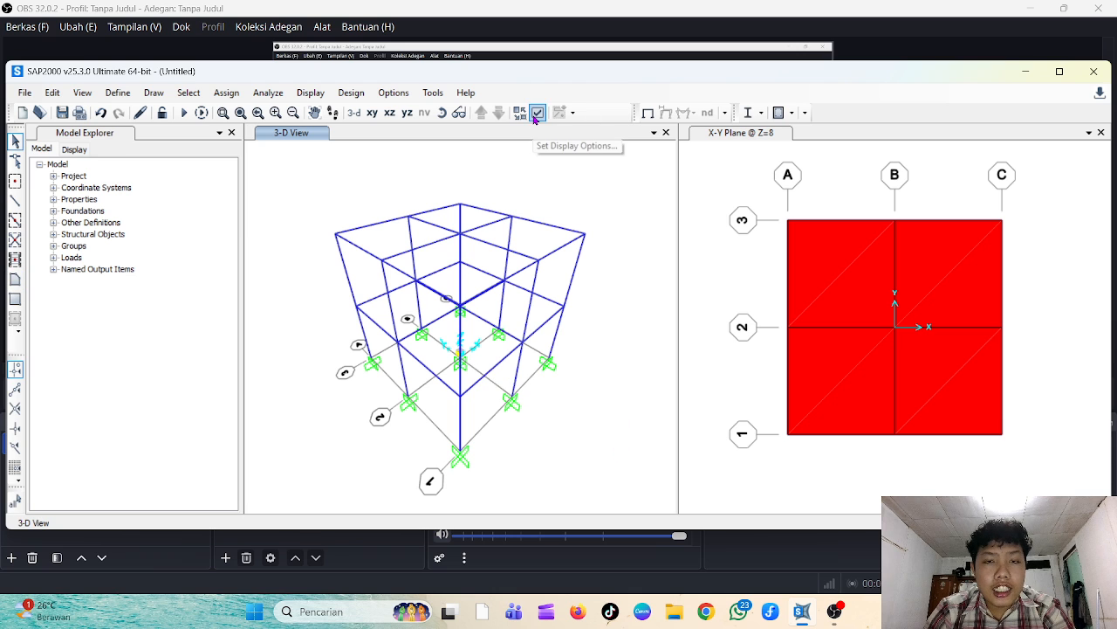
{"action": "left_click", "coordinate": [536, 114]}
{"action": "left_click", "coordinate": [504, 112]}
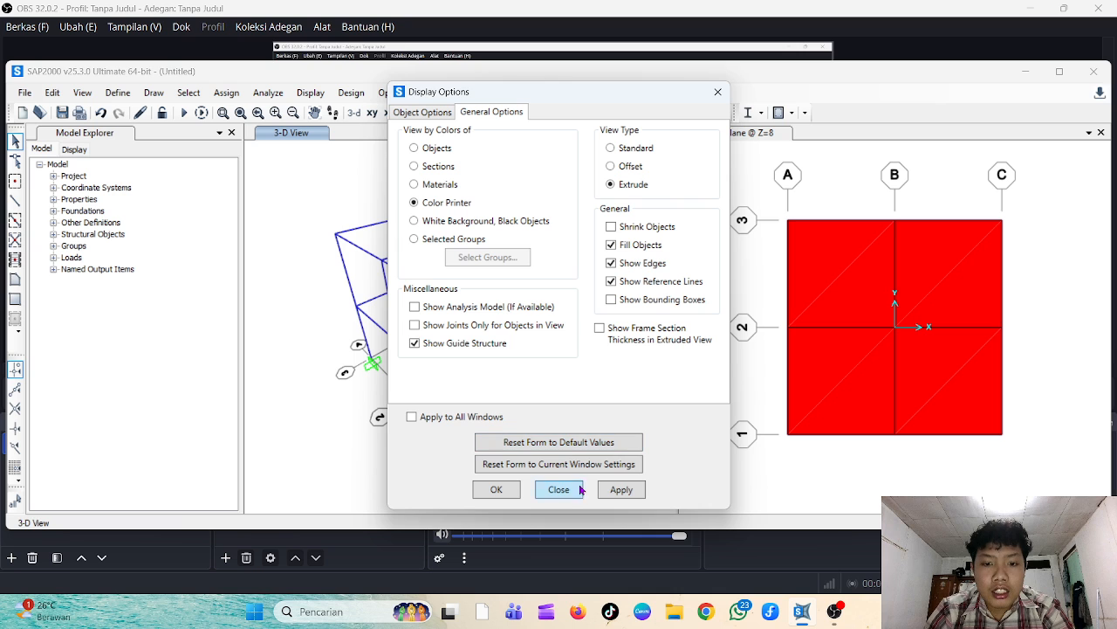
{"action": "left_click", "coordinate": [622, 489]}
{"action": "left_click", "coordinate": [494, 490]}
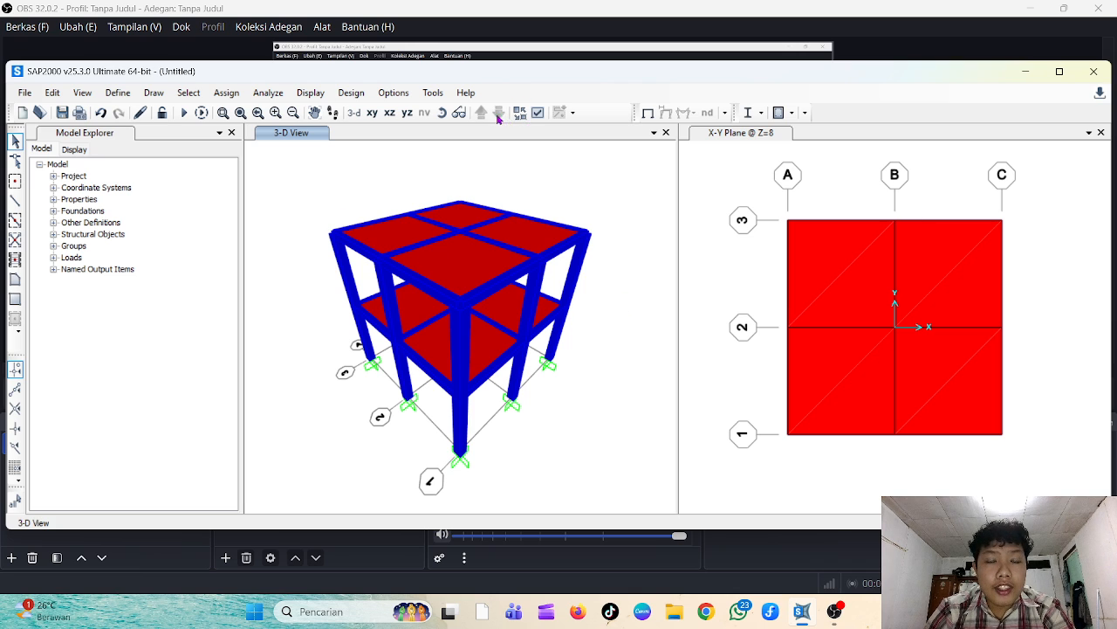
Go down to the X-Y plan at Z=4 and apply the Standard view type to it
{"action": "left_click", "coordinate": [713, 177]}
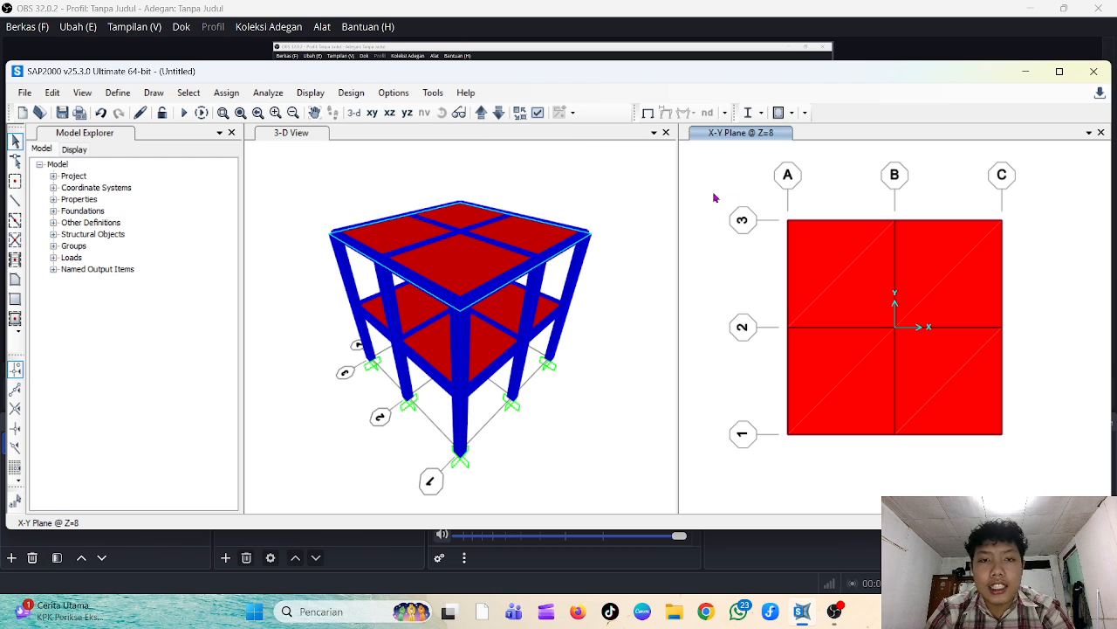
{"action": "left_click", "coordinate": [498, 113]}
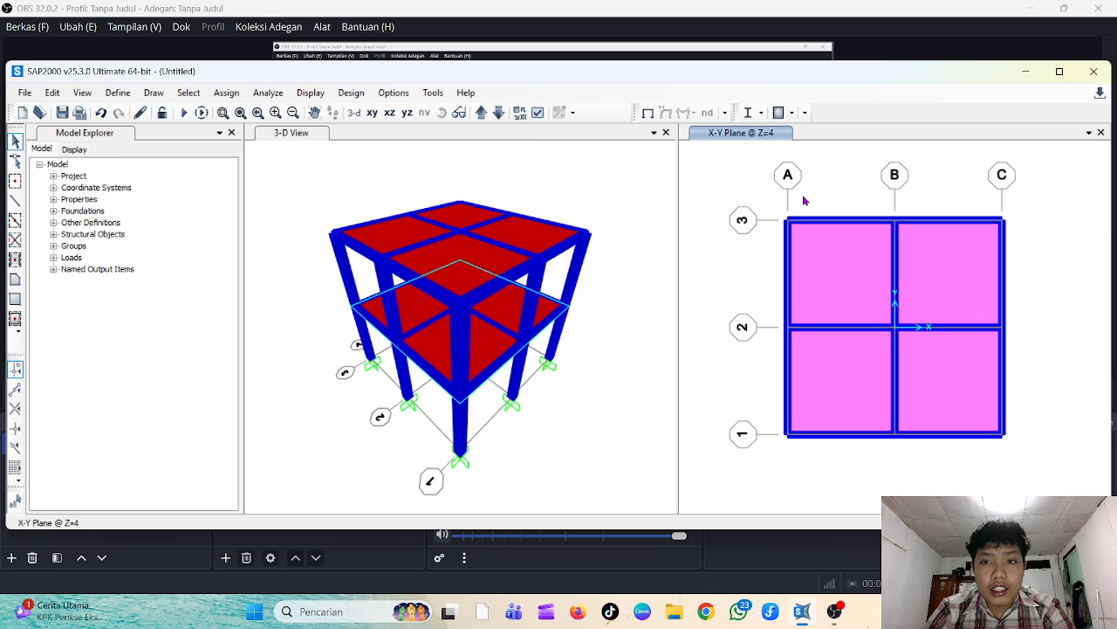
{"action": "left_click", "coordinate": [538, 112]}
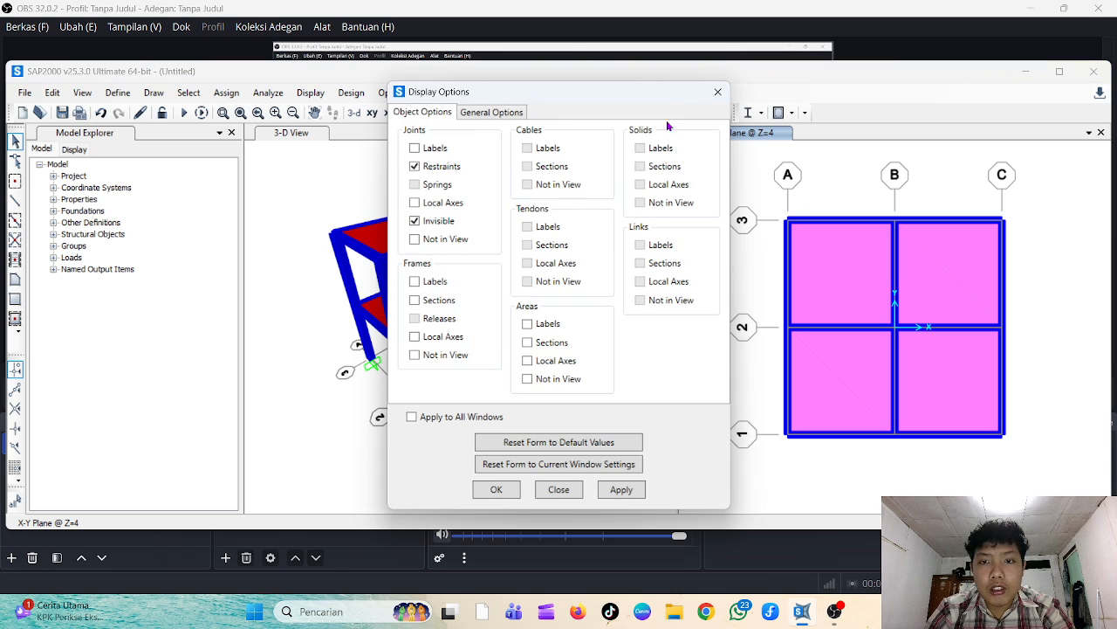
{"action": "left_click", "coordinate": [509, 115]}
{"action": "left_click", "coordinate": [626, 150]}
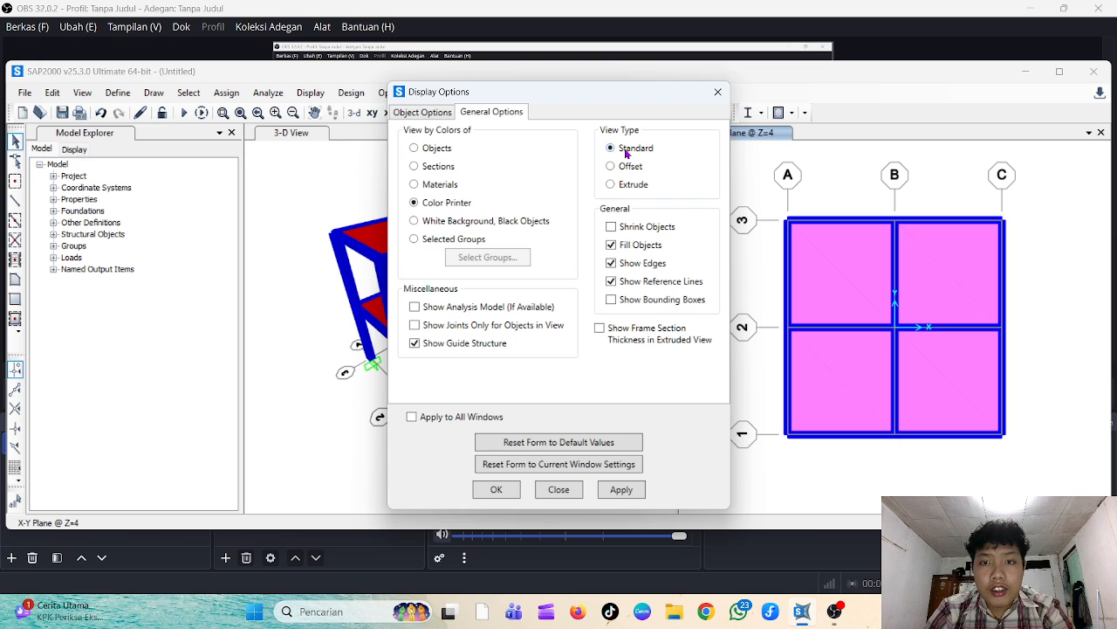
{"action": "left_click", "coordinate": [612, 491]}
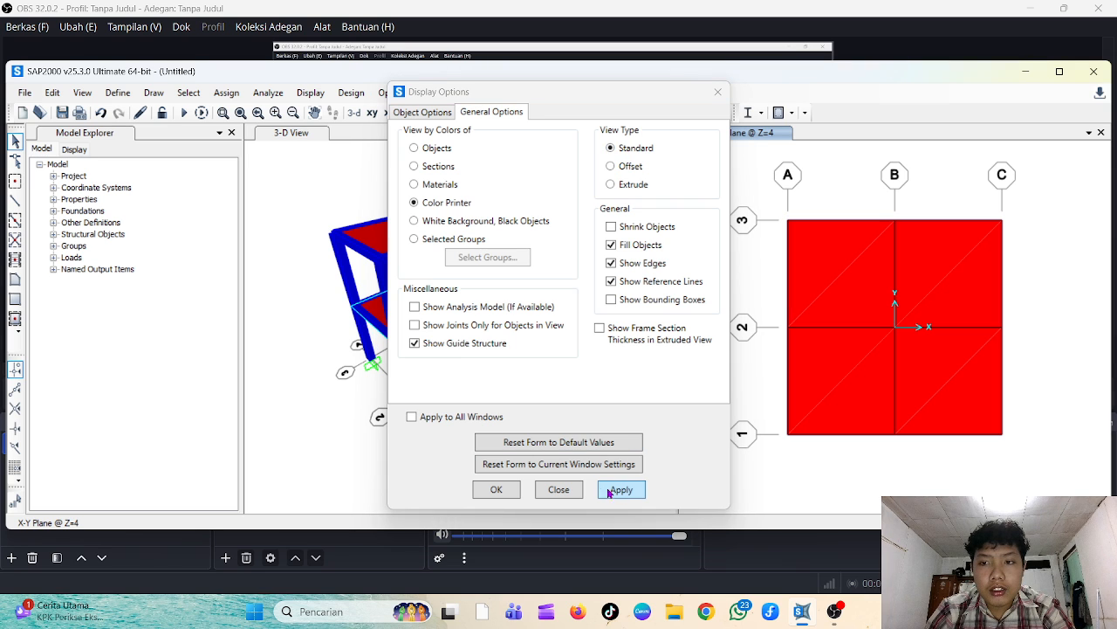
{"action": "left_click", "coordinate": [495, 490]}
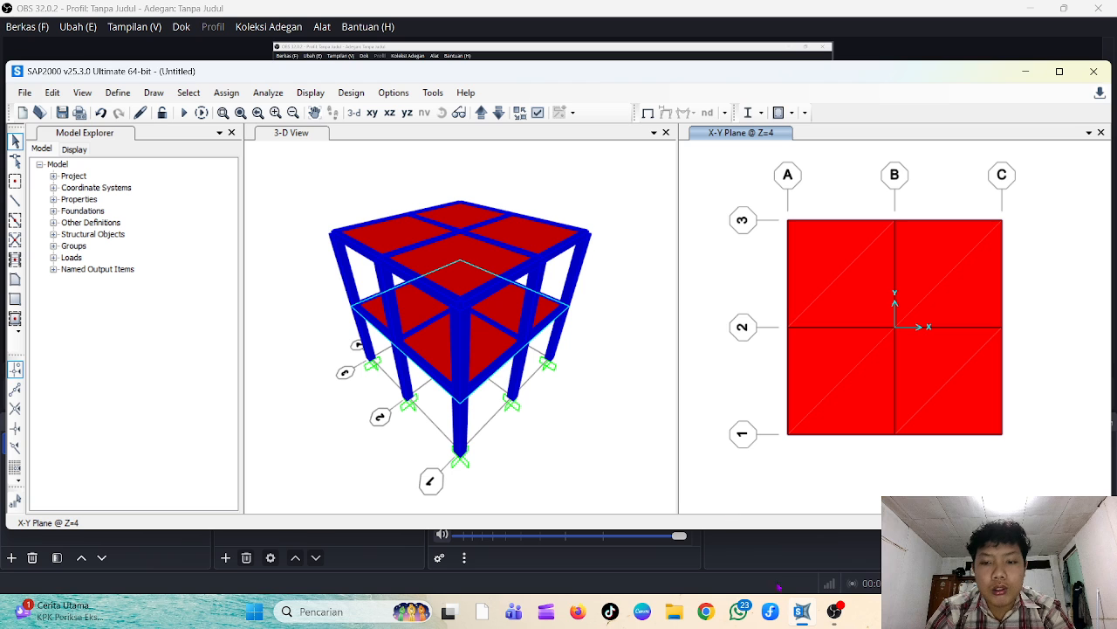
Switch to WhatsApp, search the chats for KOM and look through the 2025 - 2TS1 Komputer Aplikasi group for the load table
{"action": "left_click", "coordinate": [740, 611]}
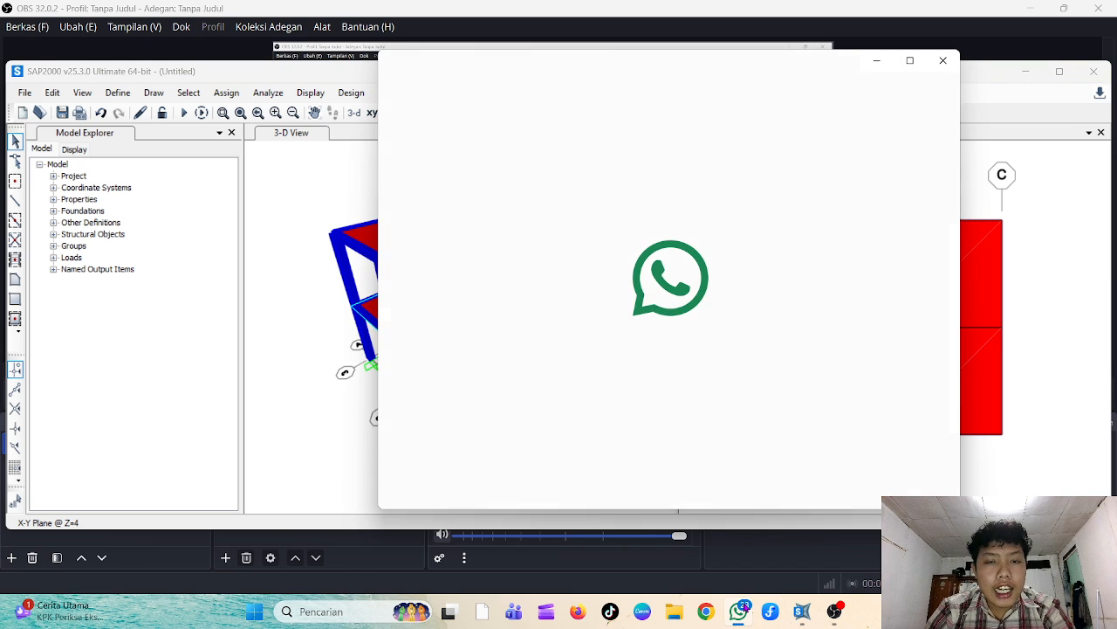
{"action": "type", "text": "KOM"}
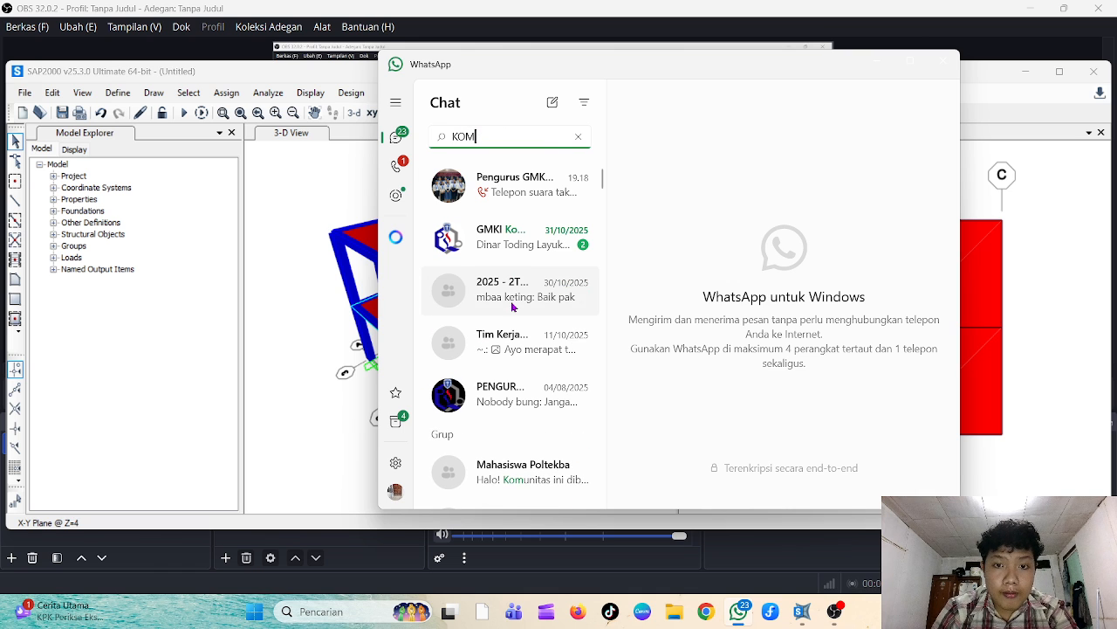
{"action": "left_click", "coordinate": [518, 353]}
{"action": "left_click", "coordinate": [524, 288]}
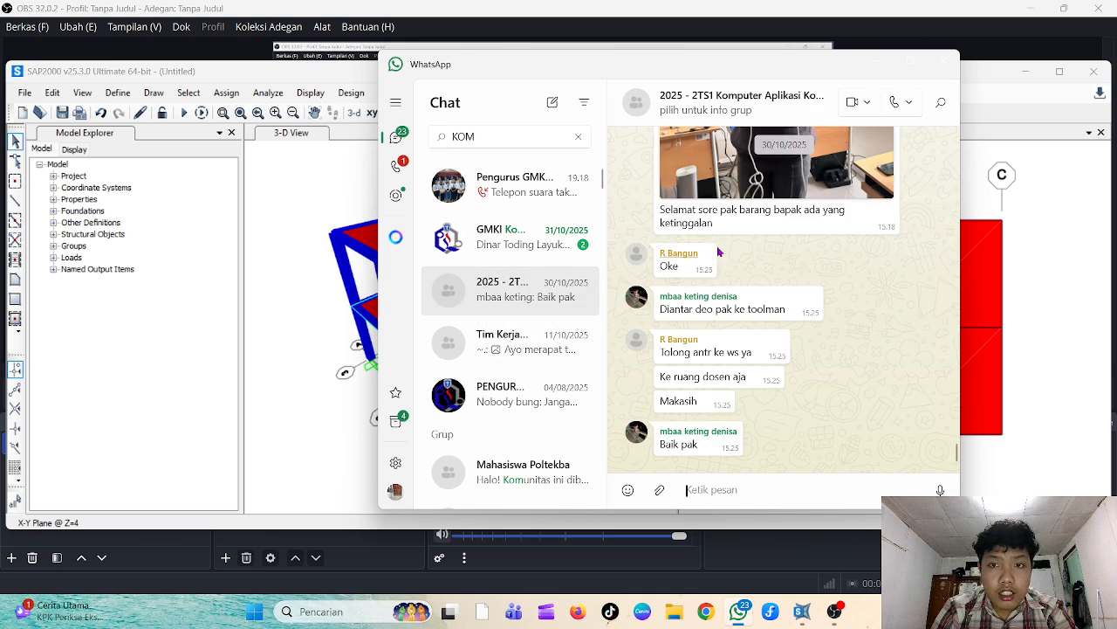
{"action": "left_click", "coordinate": [734, 166]}
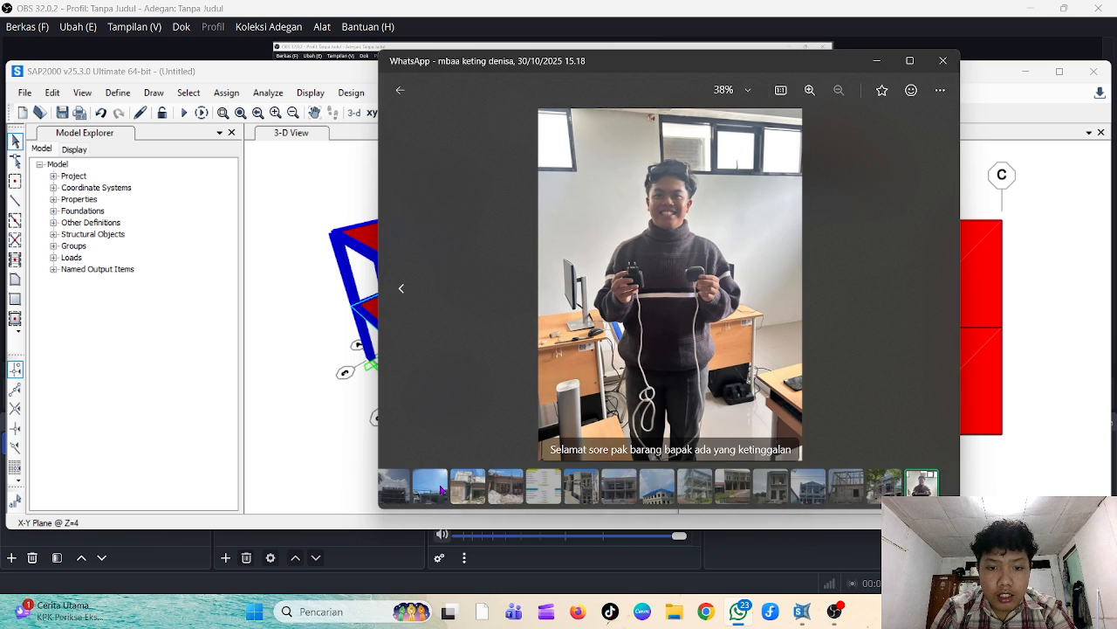
{"action": "key", "text": "Escape"}
{"action": "left_click", "coordinate": [568, 489]}
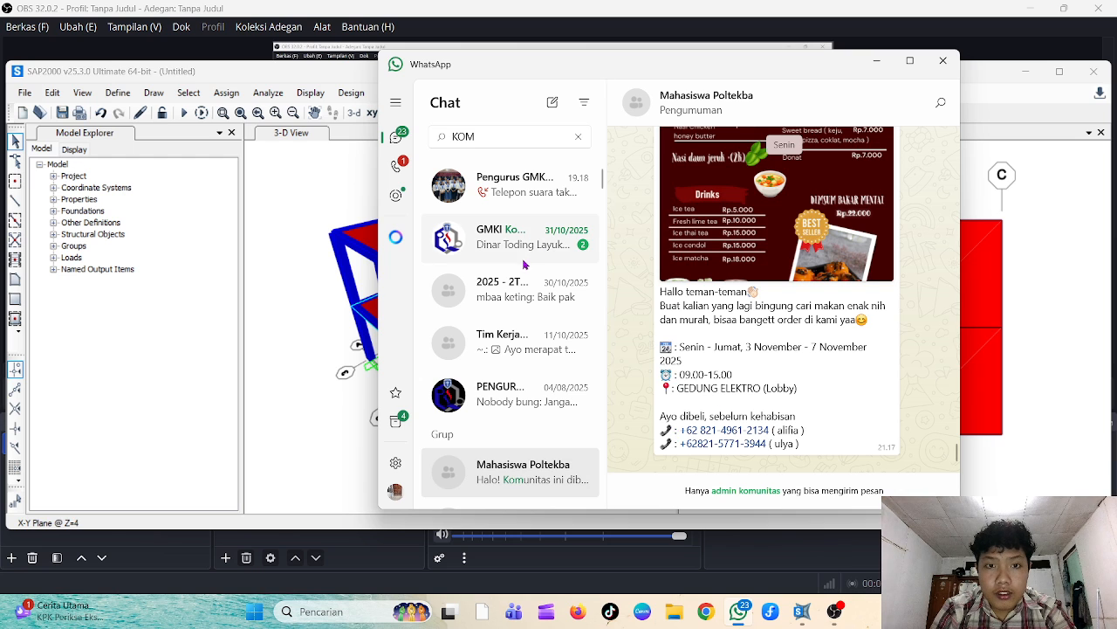
Reopen the 2025 - 2TS1 group's shared images and examine the table of dead and live loads for floor and roof slabs
{"action": "left_click", "coordinate": [524, 289]}
{"action": "left_click", "coordinate": [761, 149]}
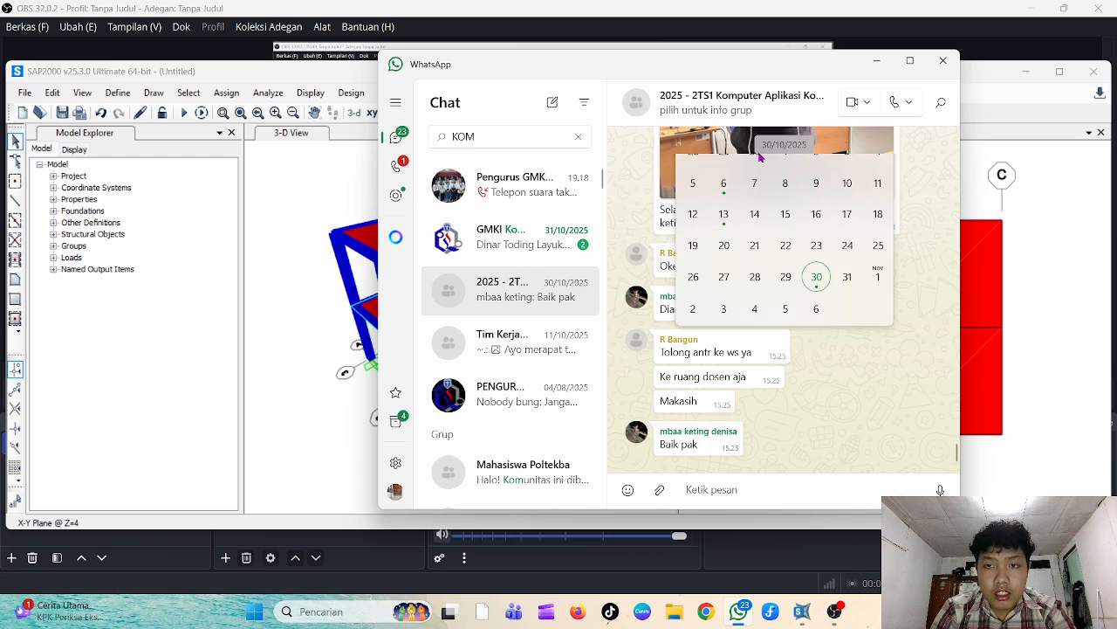
{"action": "left_click", "coordinate": [697, 144]}
{"action": "left_click", "coordinate": [697, 144]}
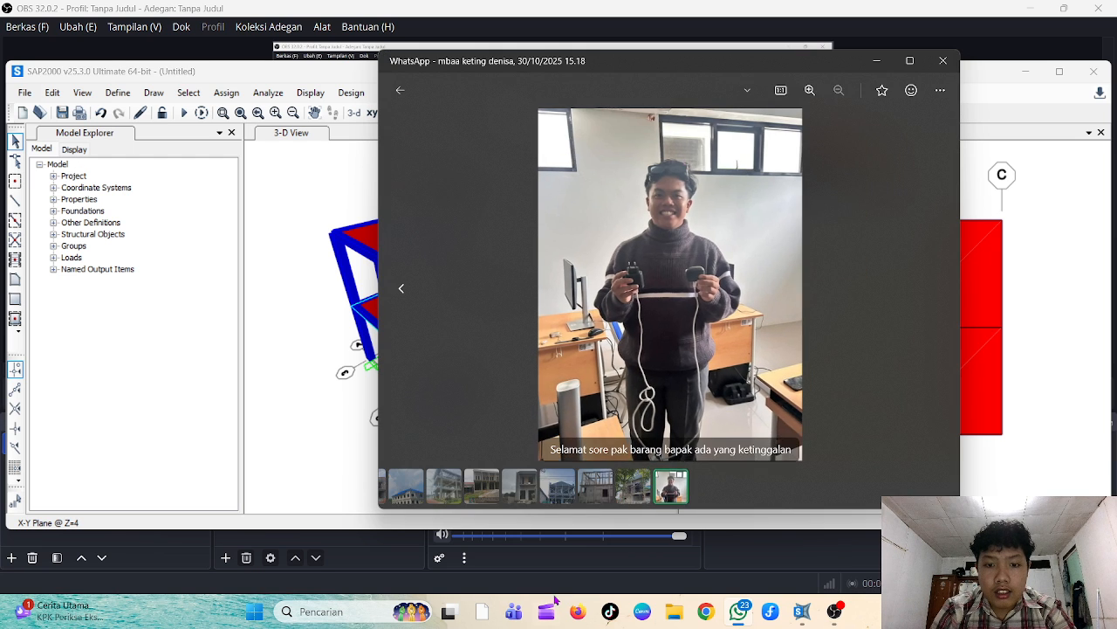
{"action": "left_click", "coordinate": [468, 485]}
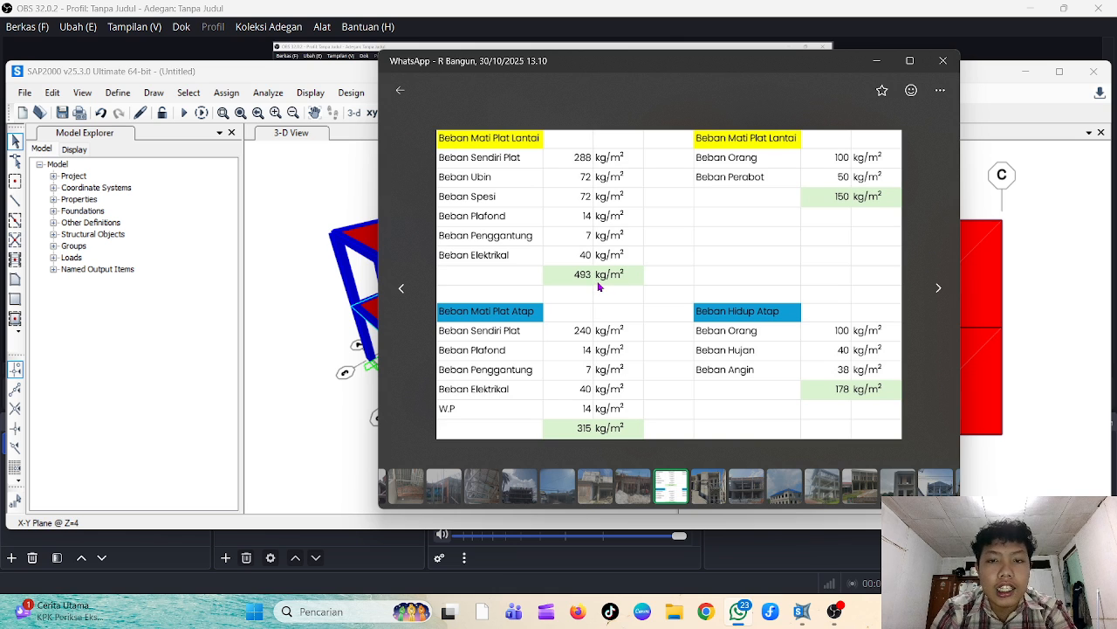
Return to SAP2000 and set the units to Kgf, m, C
{"action": "left_click", "coordinate": [877, 60]}
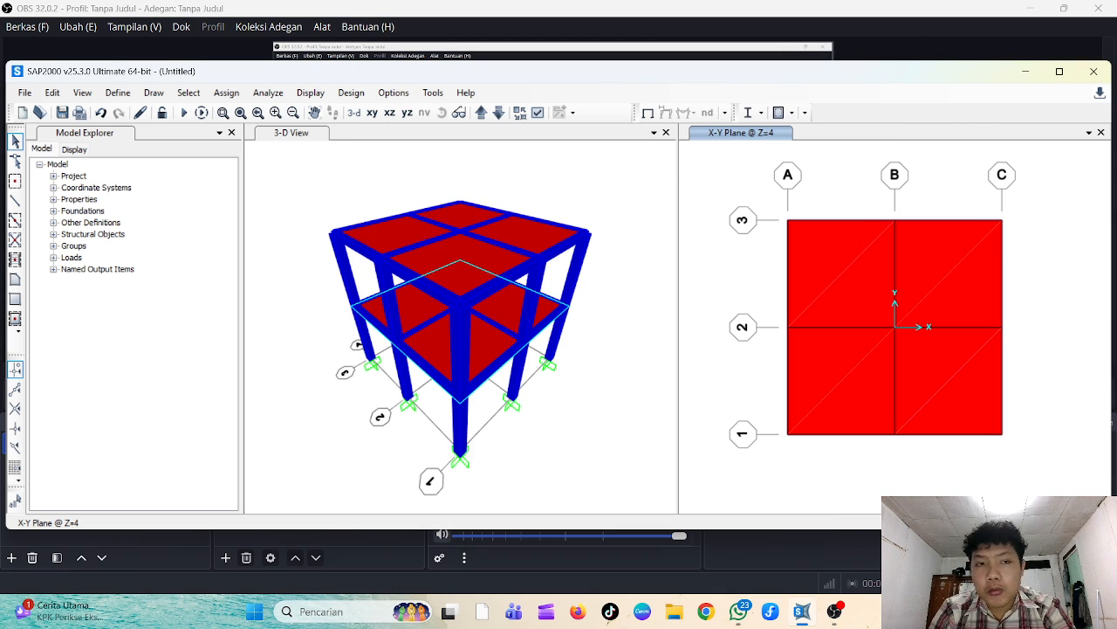
{"action": "left_click", "coordinate": [1081, 522]}
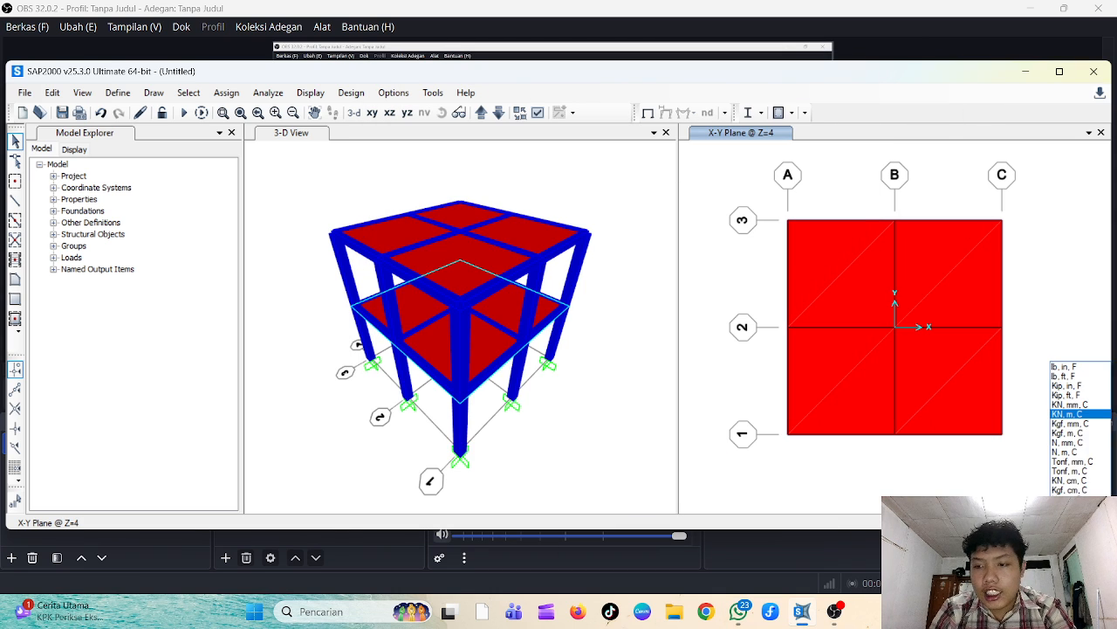
{"action": "left_click", "coordinate": [1079, 436]}
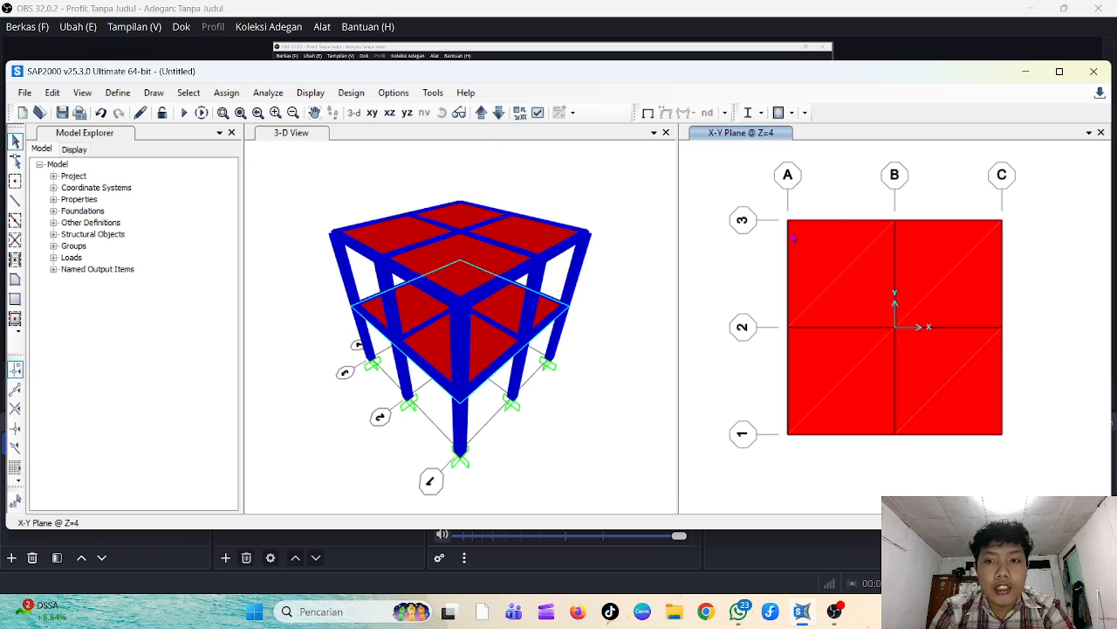
Select the four slab areas at Z=4 and set up a Uniform to Frame DEAD load with Two Way distribution, added to existing loads
{"action": "left_click", "coordinate": [836, 272]}
{"action": "left_click", "coordinate": [966, 385]}
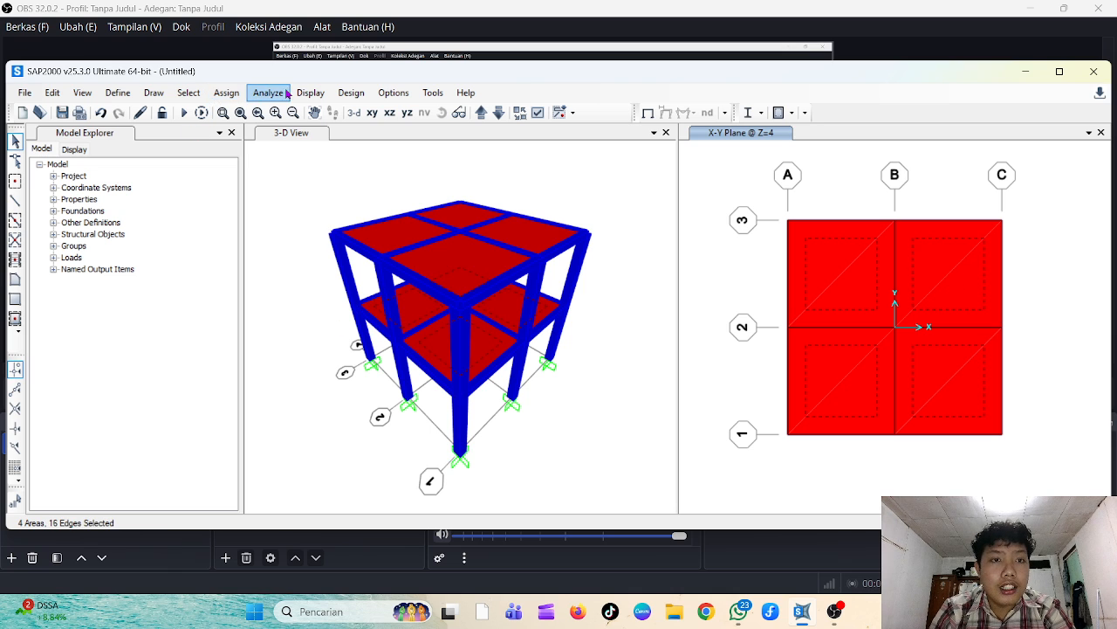
{"action": "left_click", "coordinate": [214, 96]}
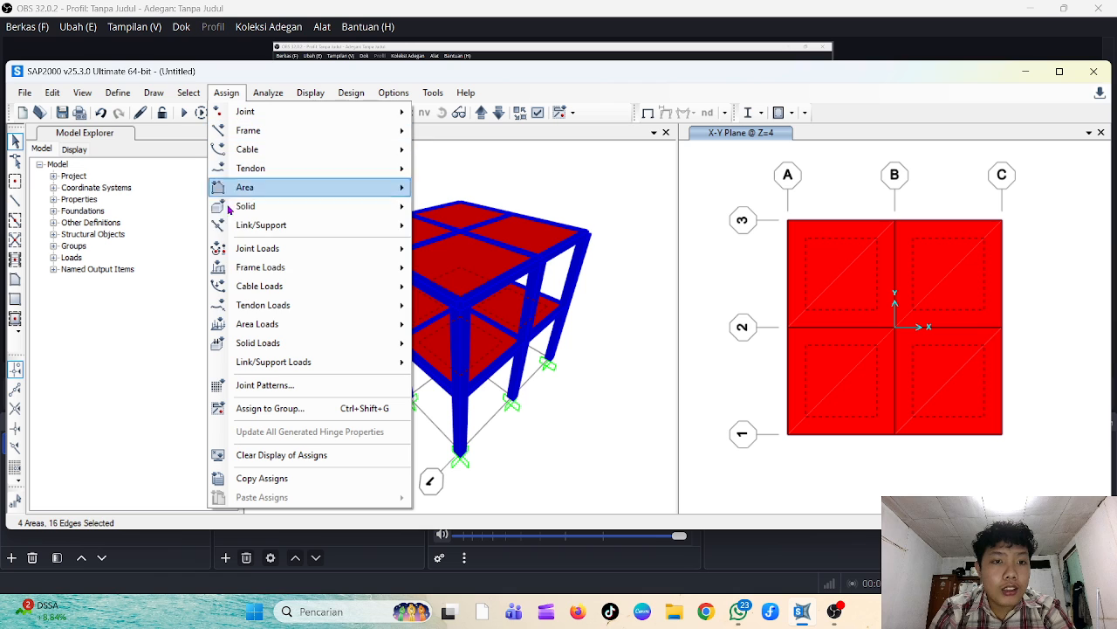
{"action": "mouse_move", "coordinate": [323, 194]}
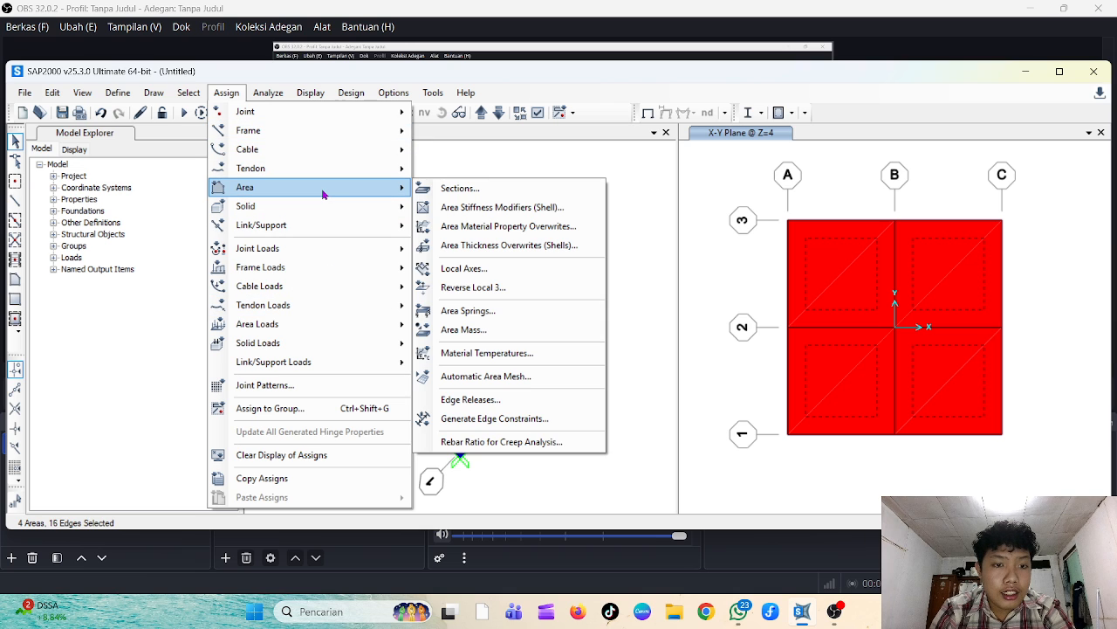
{"action": "mouse_move", "coordinate": [322, 334]}
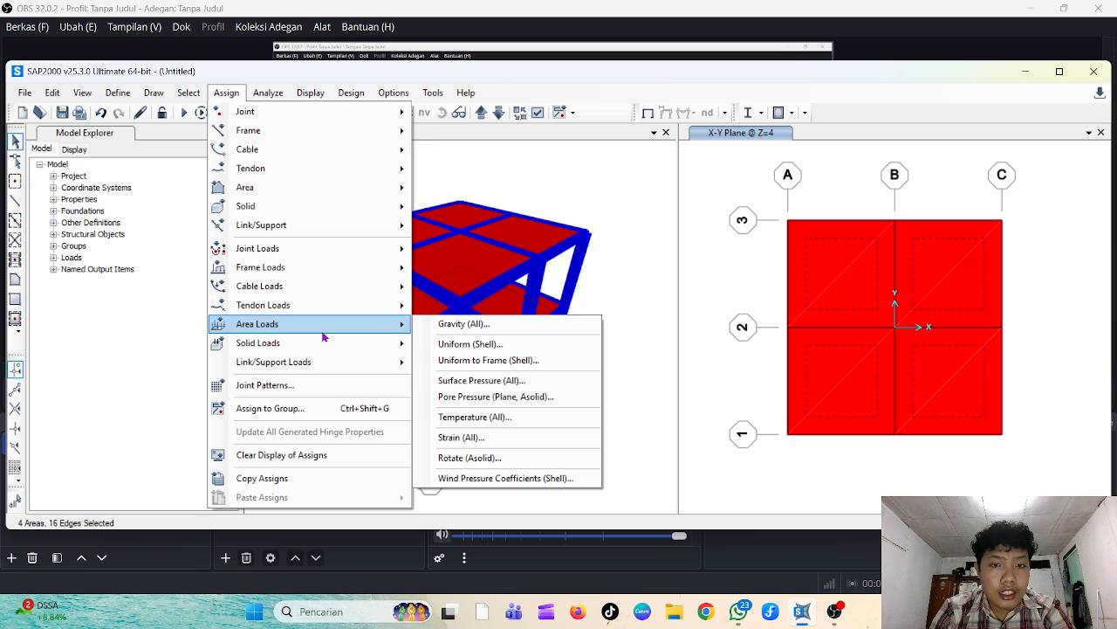
{"action": "left_click", "coordinate": [523, 361]}
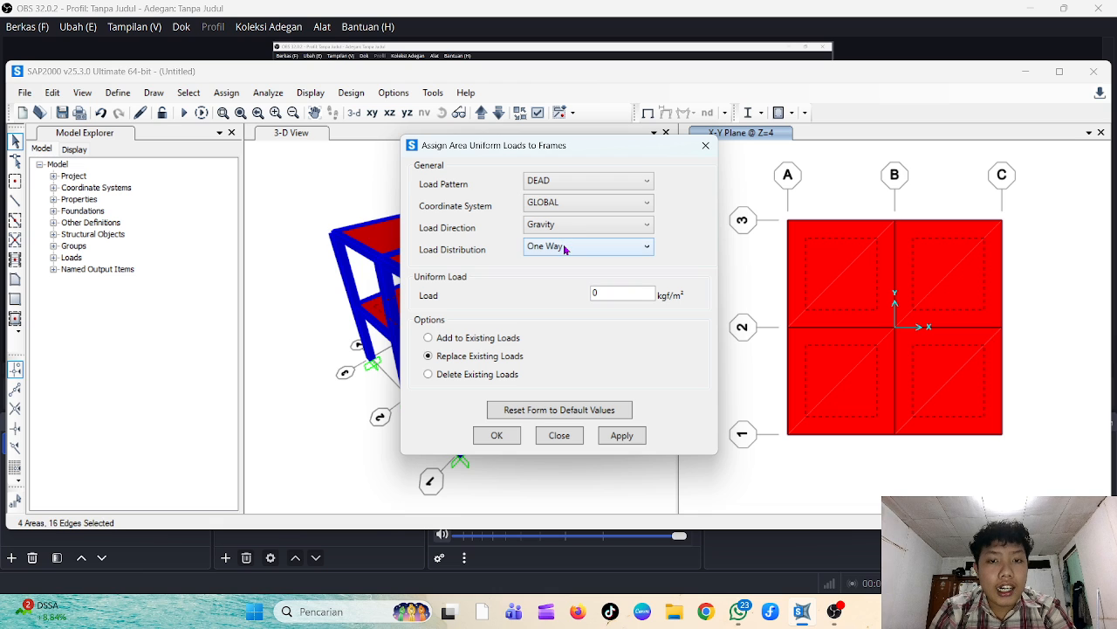
{"action": "left_click", "coordinate": [593, 248]}
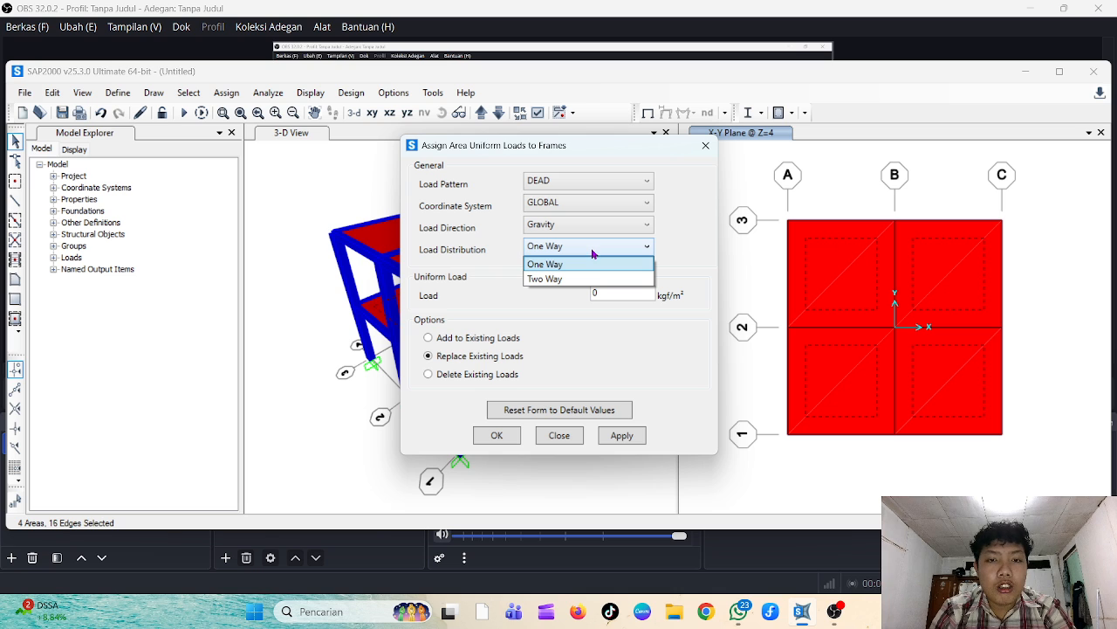
{"action": "left_click", "coordinate": [592, 278]}
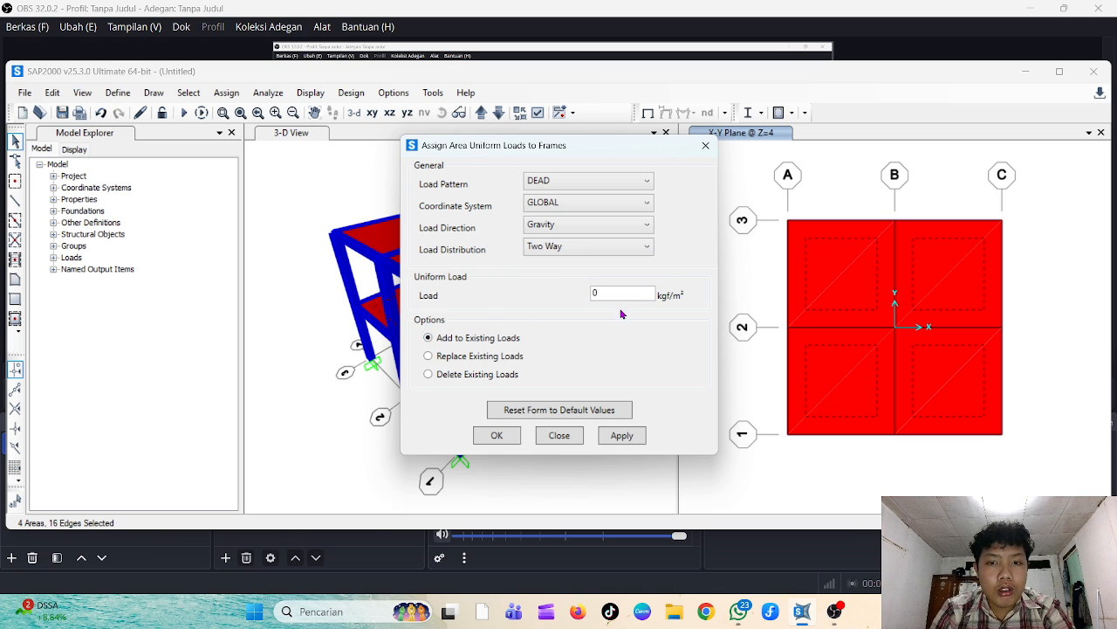
Set the uniform load to 493 kgf/m² from the WhatsApp load table and assign it to the selected floor slabs
{"action": "double_click", "coordinate": [628, 292]}
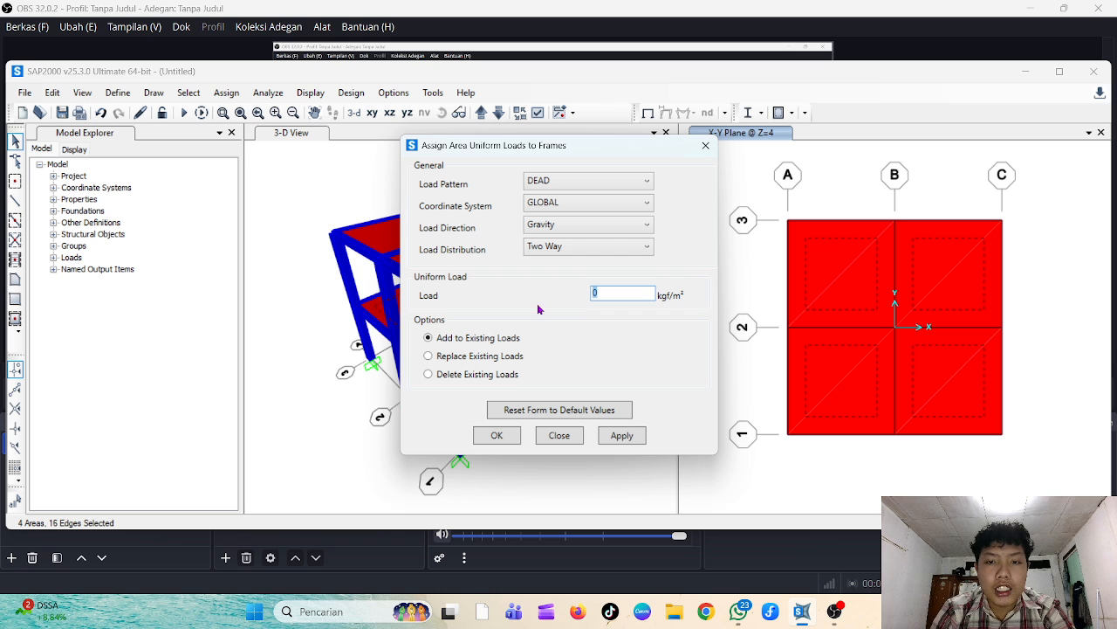
{"action": "left_click", "coordinate": [738, 611]}
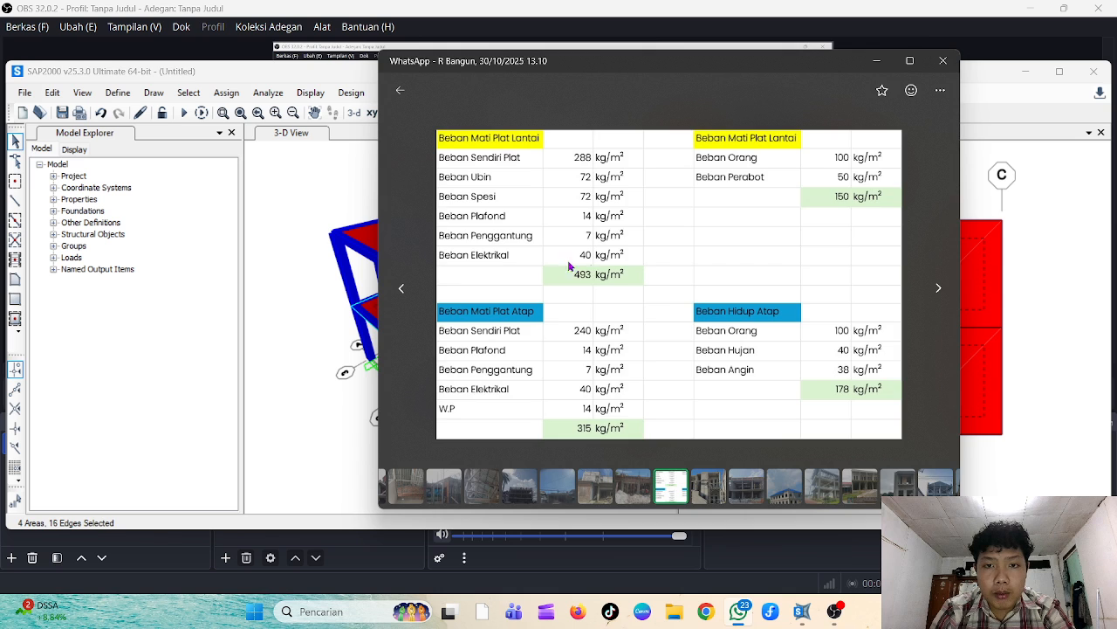
{"action": "key", "text": "alt+Tab"}
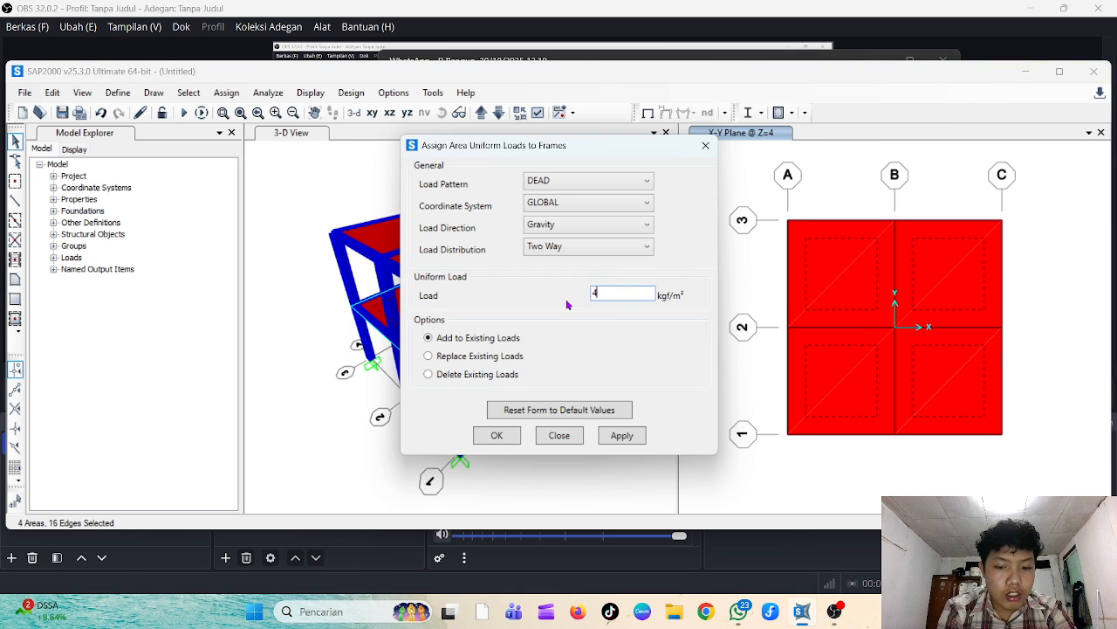
{"action": "left_click", "coordinate": [622, 434]}
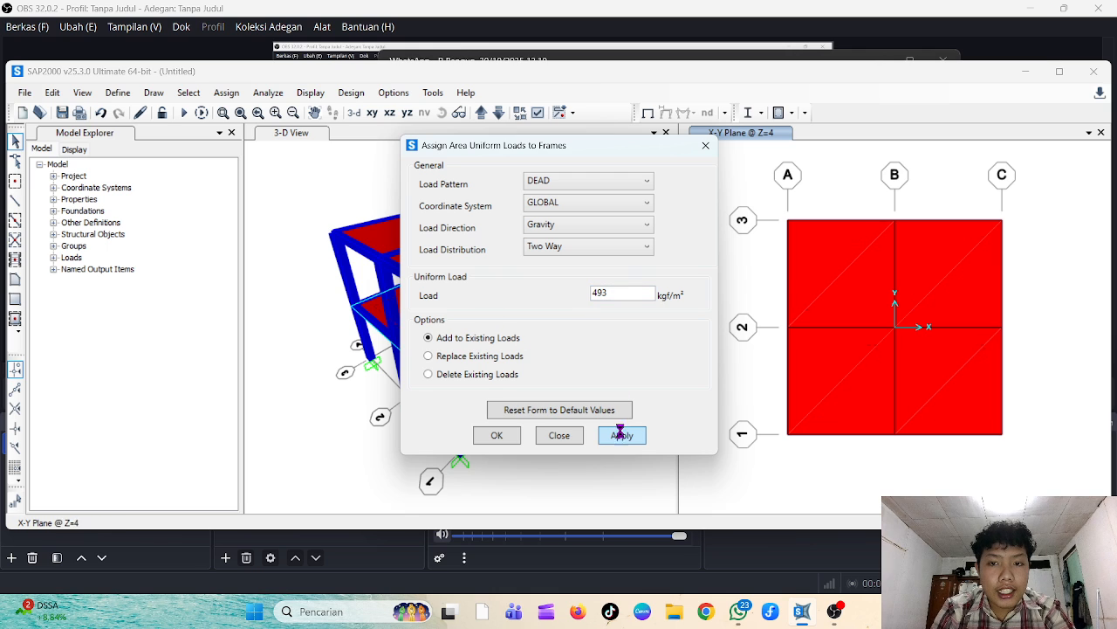
{"action": "left_click", "coordinate": [496, 435]}
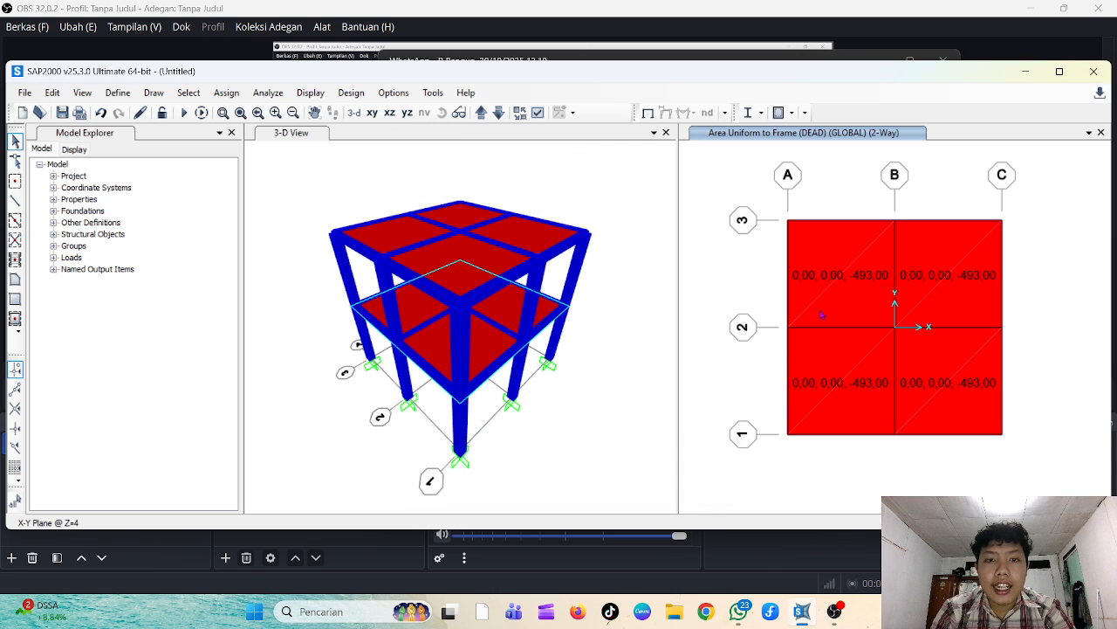
Select the four floor slabs at Z=4 and set up a Uniform to Frame load using the LIVE pattern
{"action": "left_click", "coordinate": [836, 258]}
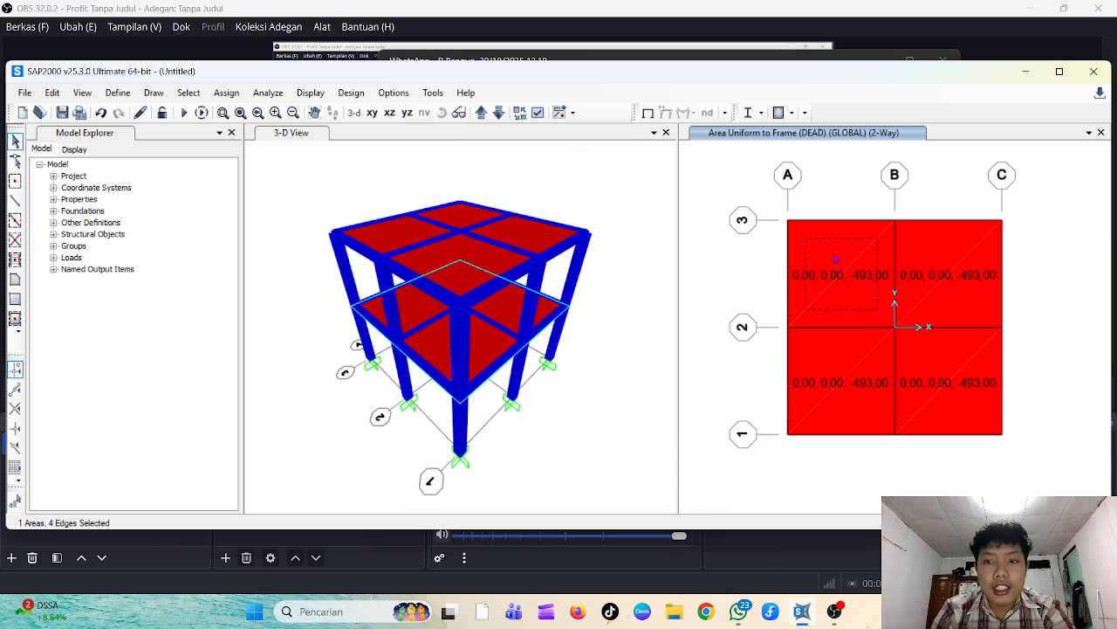
{"action": "left_click", "coordinate": [943, 378]}
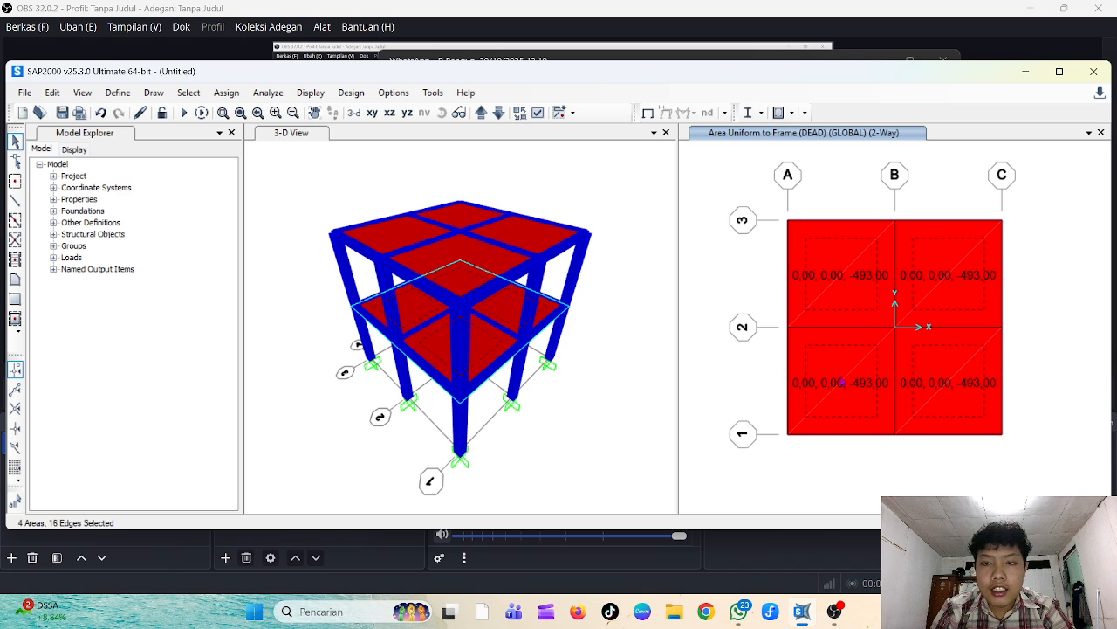
{"action": "left_click", "coordinate": [225, 95]}
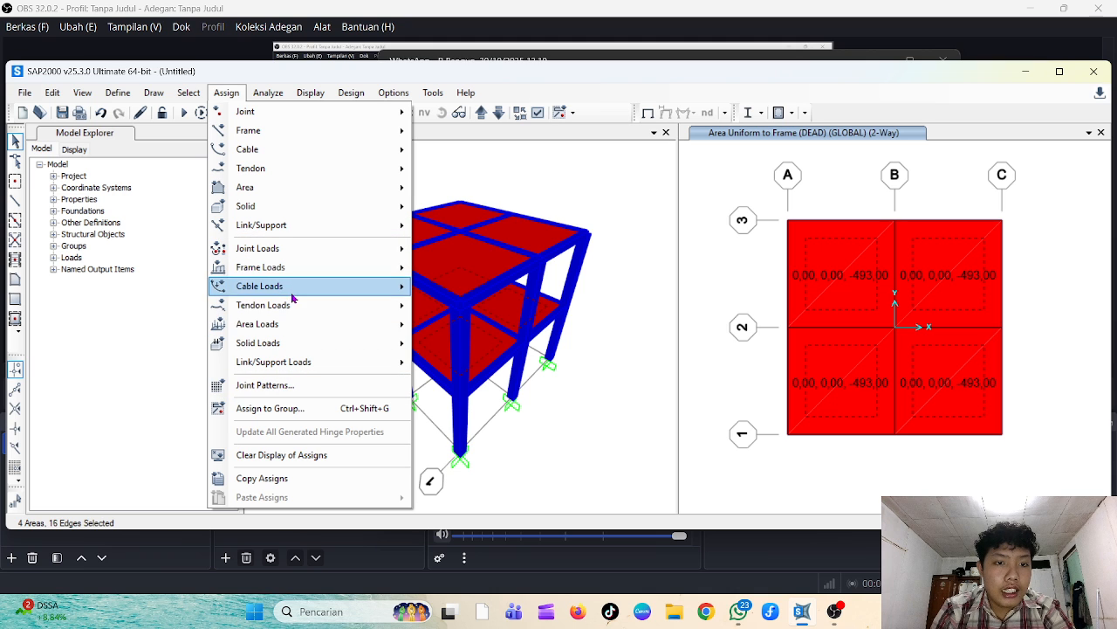
{"action": "mouse_move", "coordinate": [322, 330]}
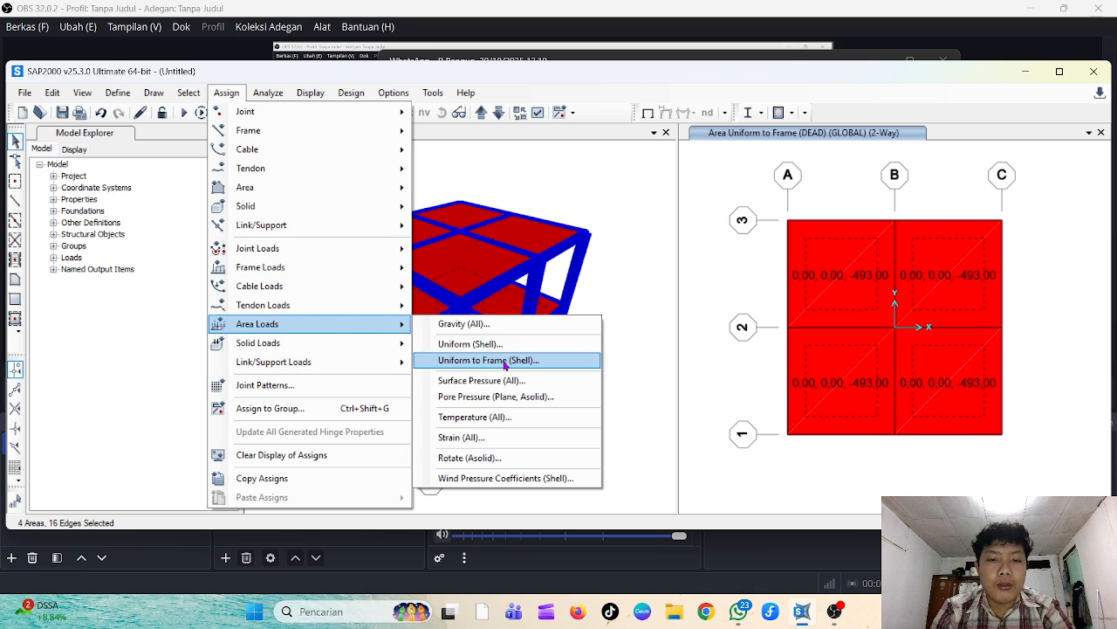
{"action": "left_click", "coordinate": [476, 360]}
{"action": "left_click", "coordinate": [595, 183]}
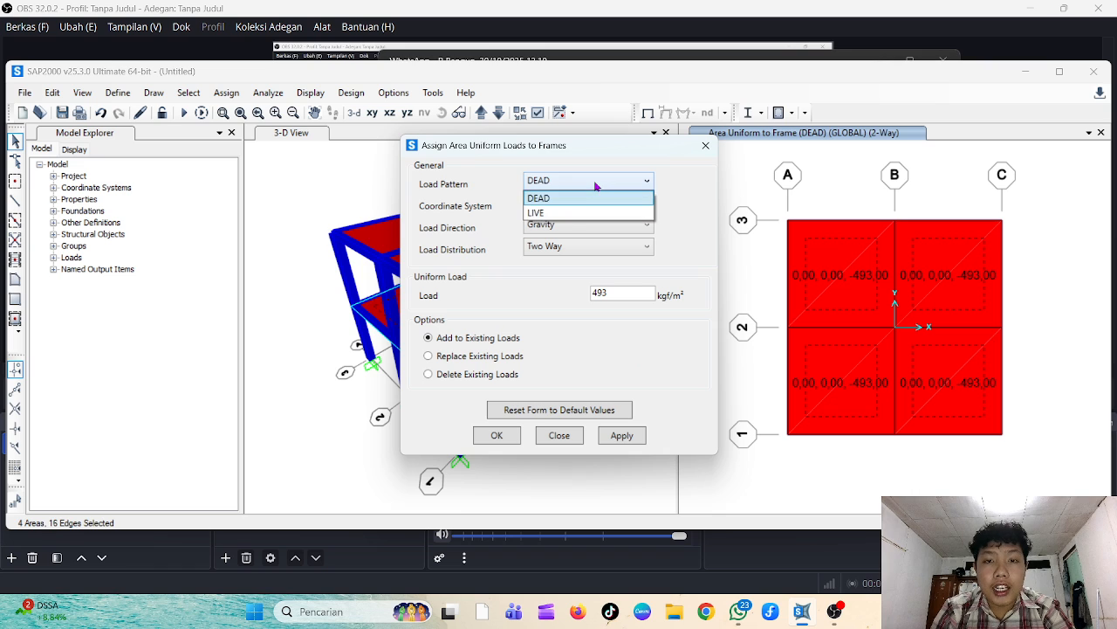
{"action": "left_click", "coordinate": [585, 210]}
Set the uniform load to 150 kgf/m² from the WhatsApp load table and assign it to the selected floor slabs
{"action": "double_click", "coordinate": [621, 292]}
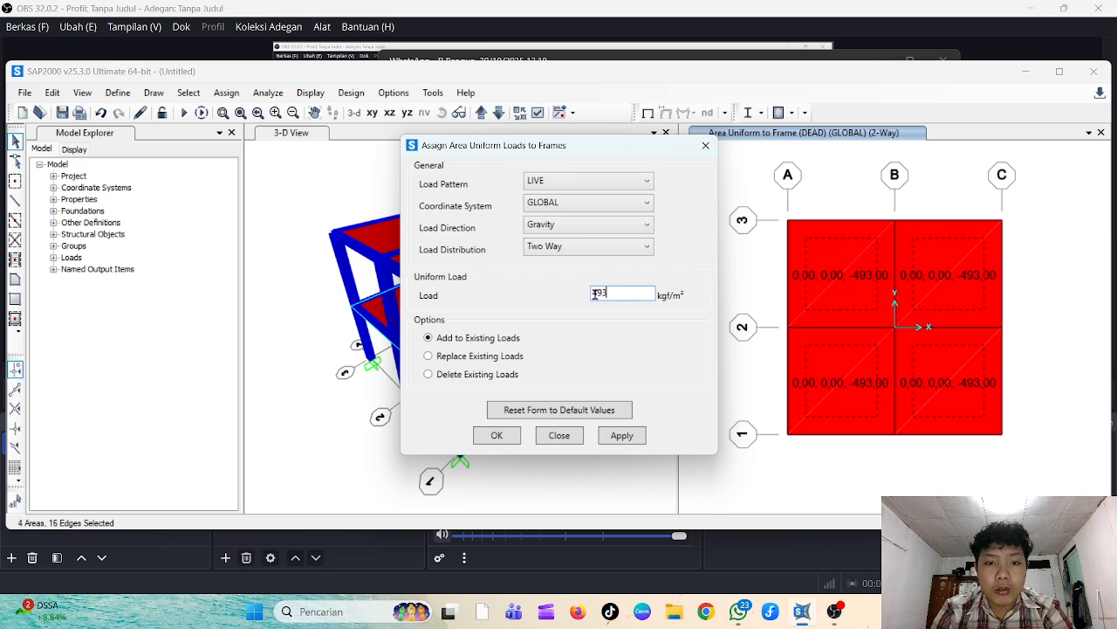
{"action": "key", "text": "alt+Tab"}
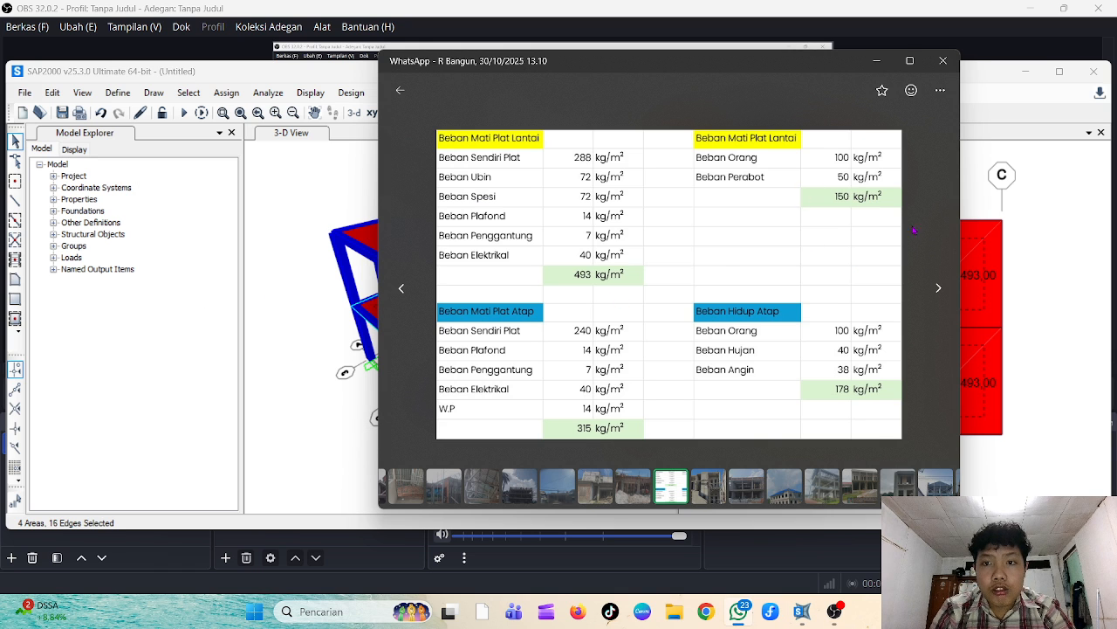
{"action": "left_click", "coordinate": [977, 419]}
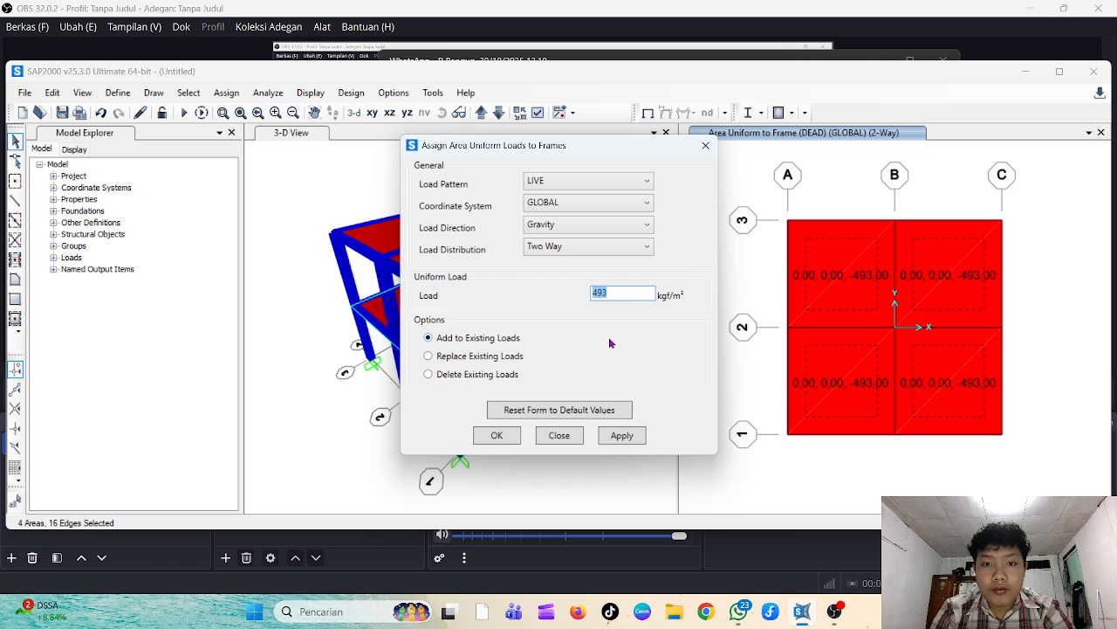
{"action": "type", "text": "1"}
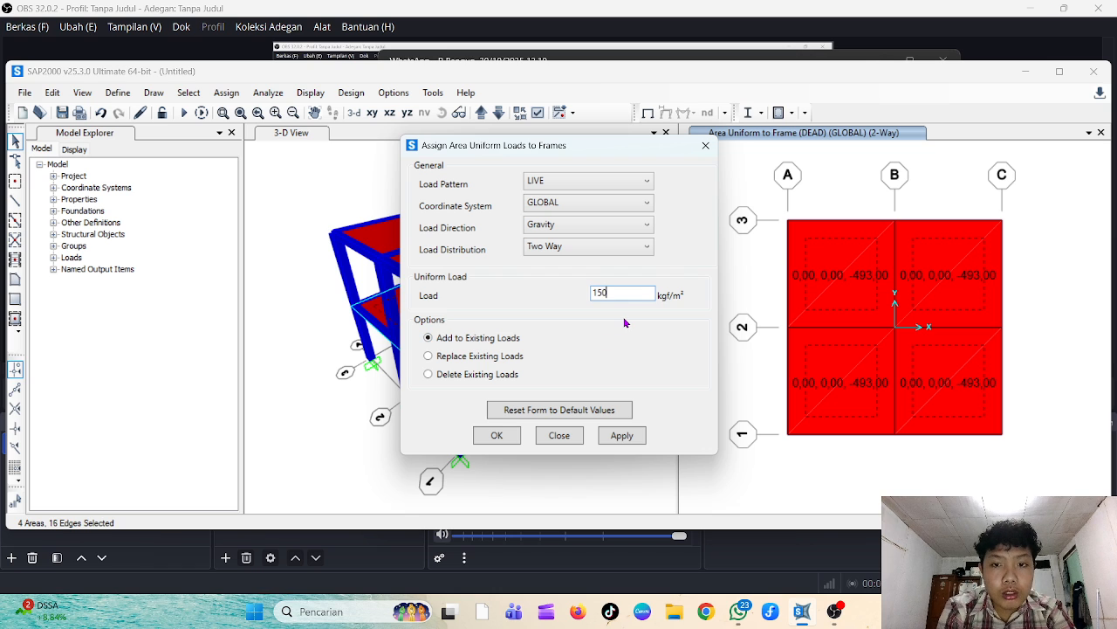
{"action": "type", "text": "50"}
{"action": "left_click", "coordinate": [627, 434]}
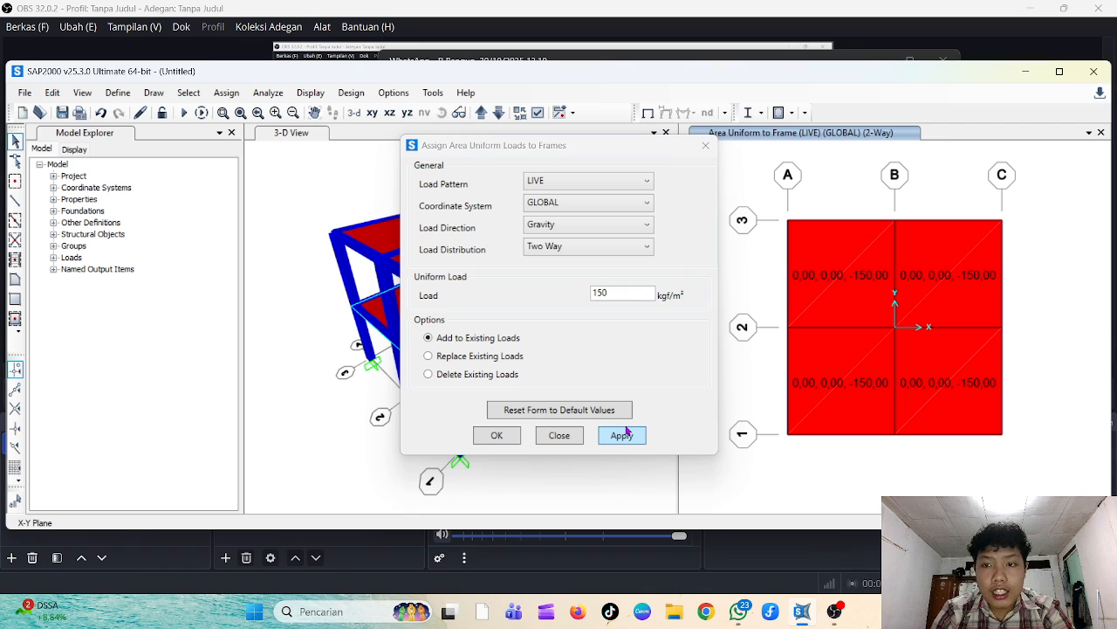
{"action": "left_click", "coordinate": [497, 434]}
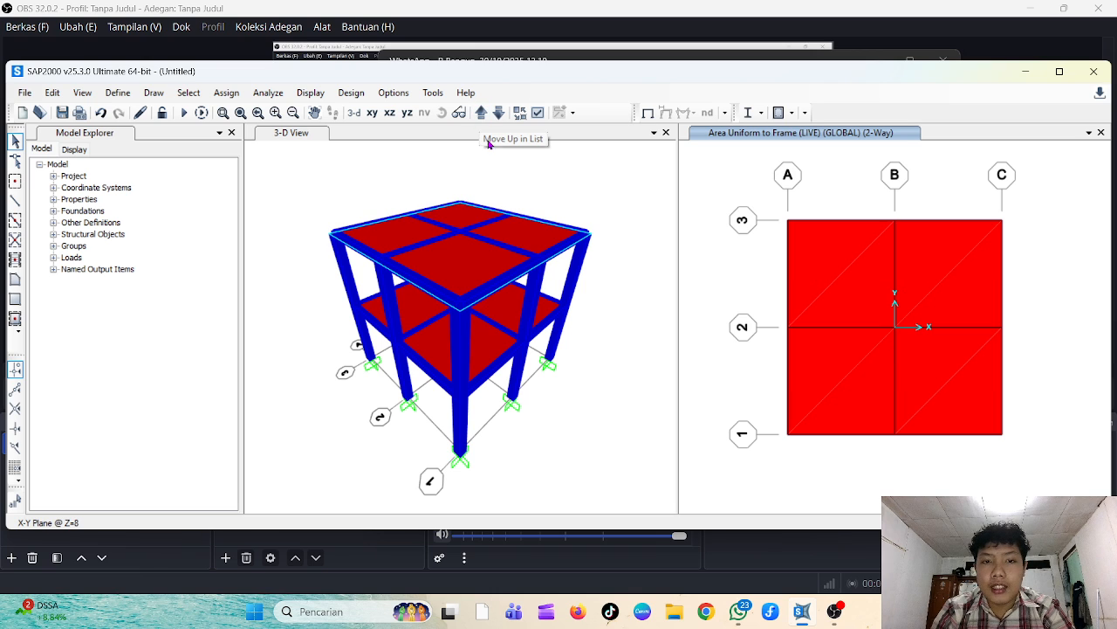
Select the four roof slabs at Z=8 and assign a LIVE Uniform to Frame load of 178 kgf/m² from the WhatsApp load table
{"action": "left_click", "coordinate": [827, 294]}
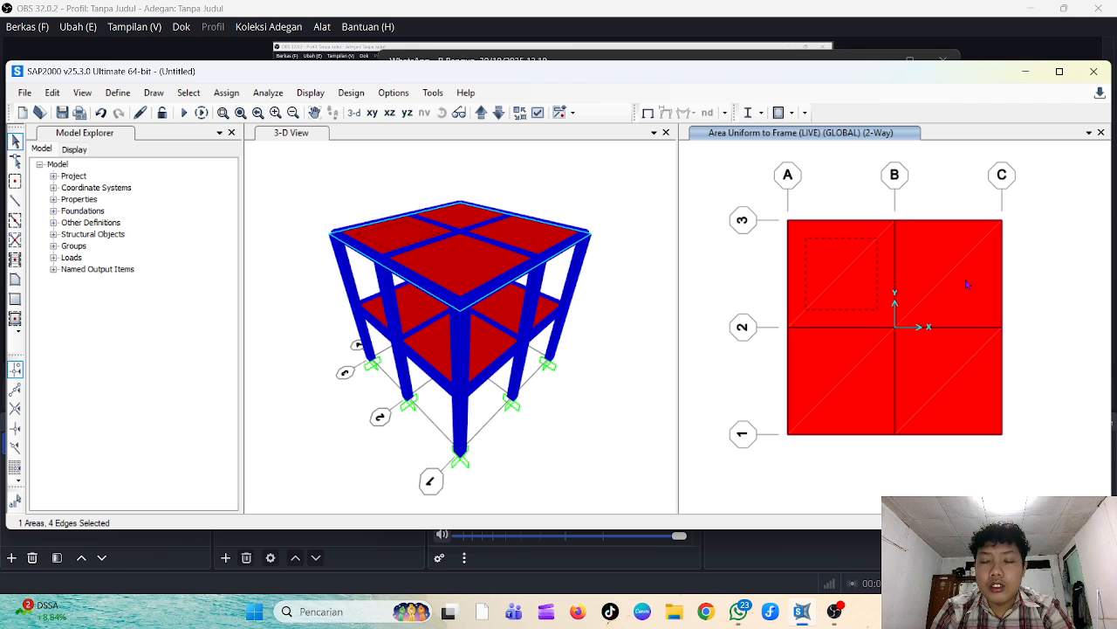
{"action": "left_click", "coordinate": [974, 407]}
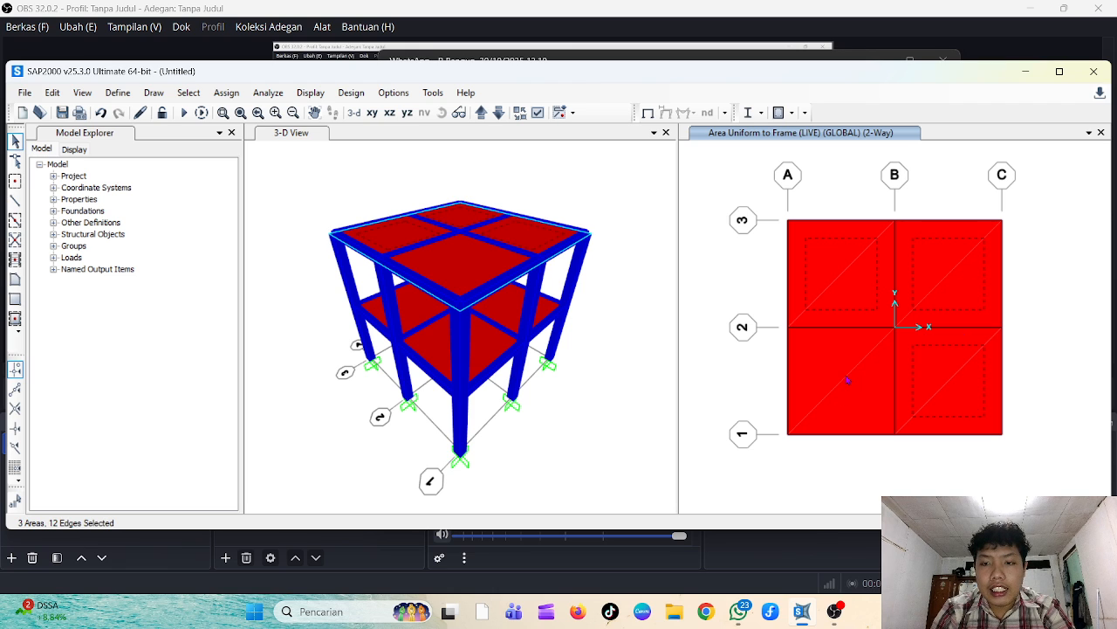
{"action": "left_click", "coordinate": [225, 95]}
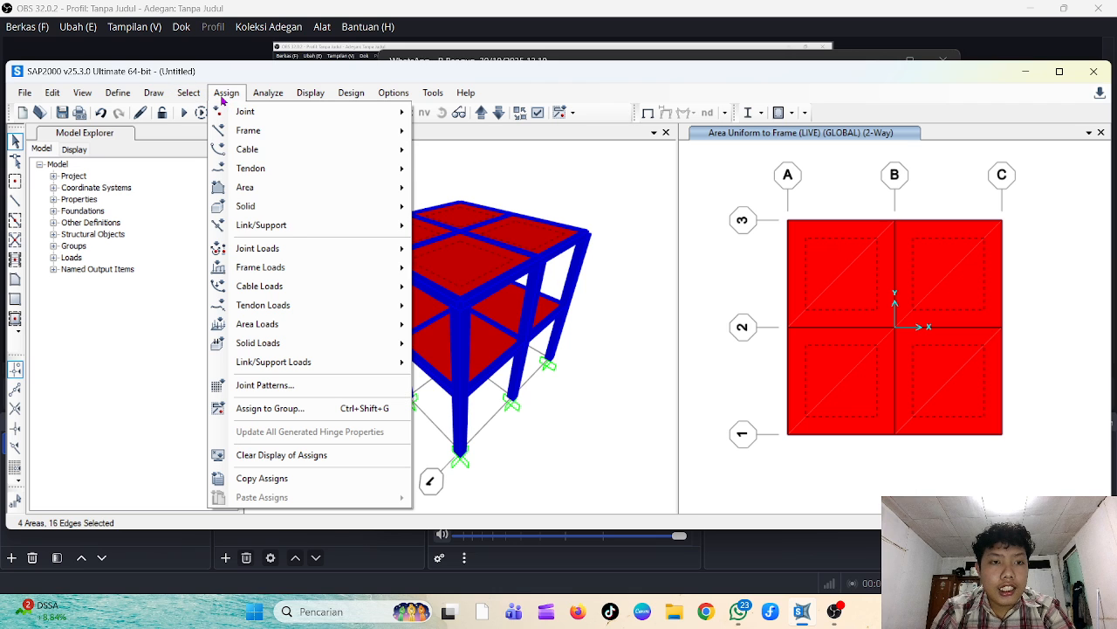
{"action": "mouse_move", "coordinate": [392, 324]}
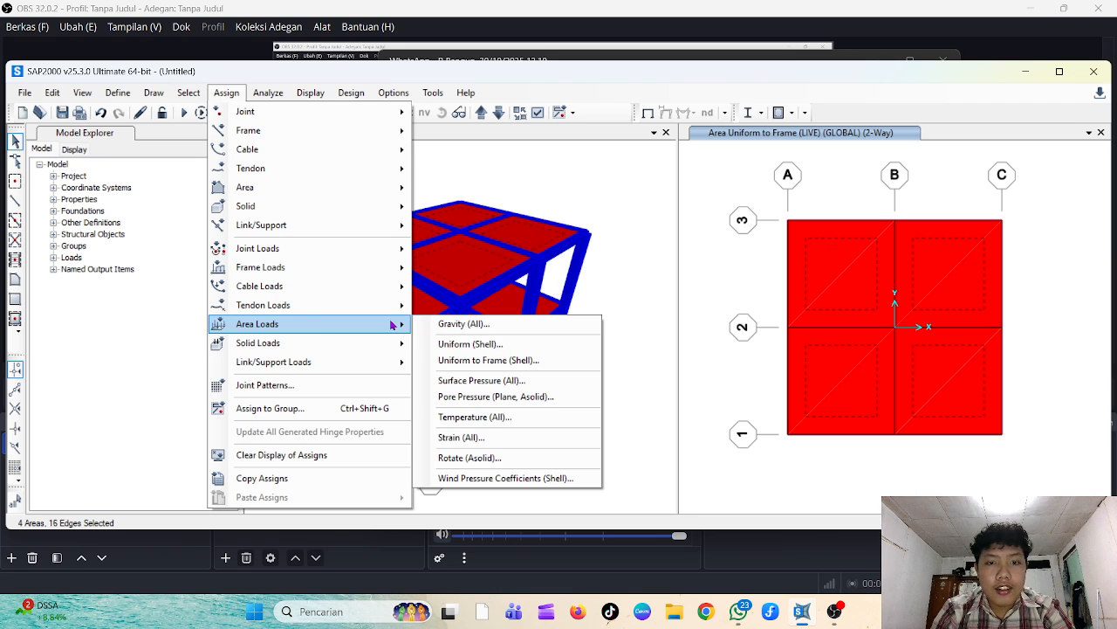
{"action": "left_click", "coordinate": [511, 359]}
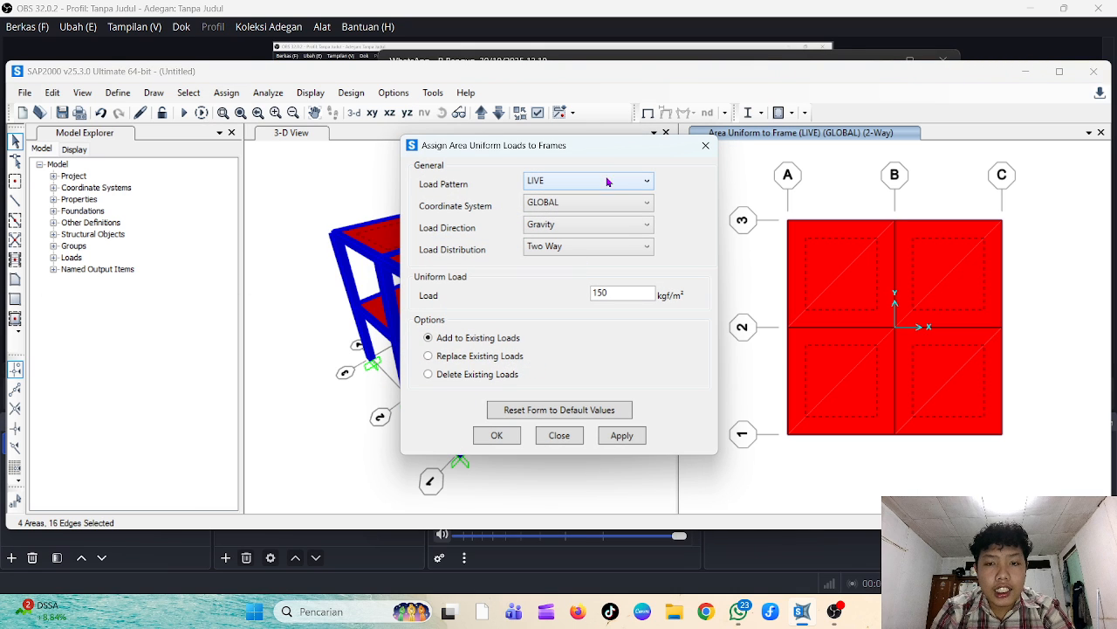
{"action": "key", "text": "alt+Tab"}
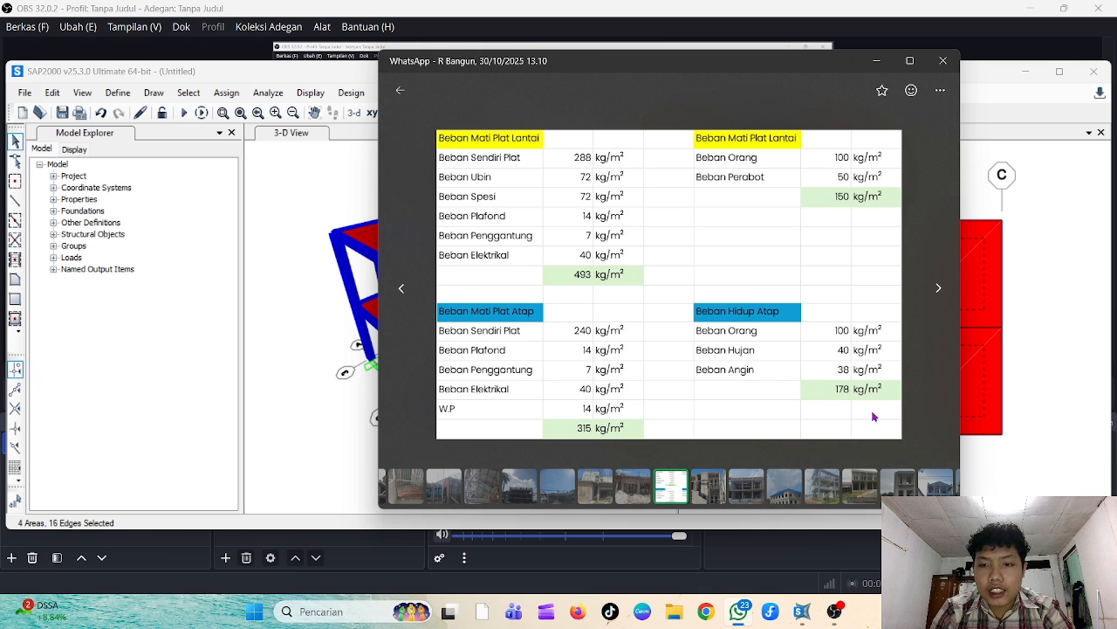
{"action": "key", "text": "alt+Tab"}
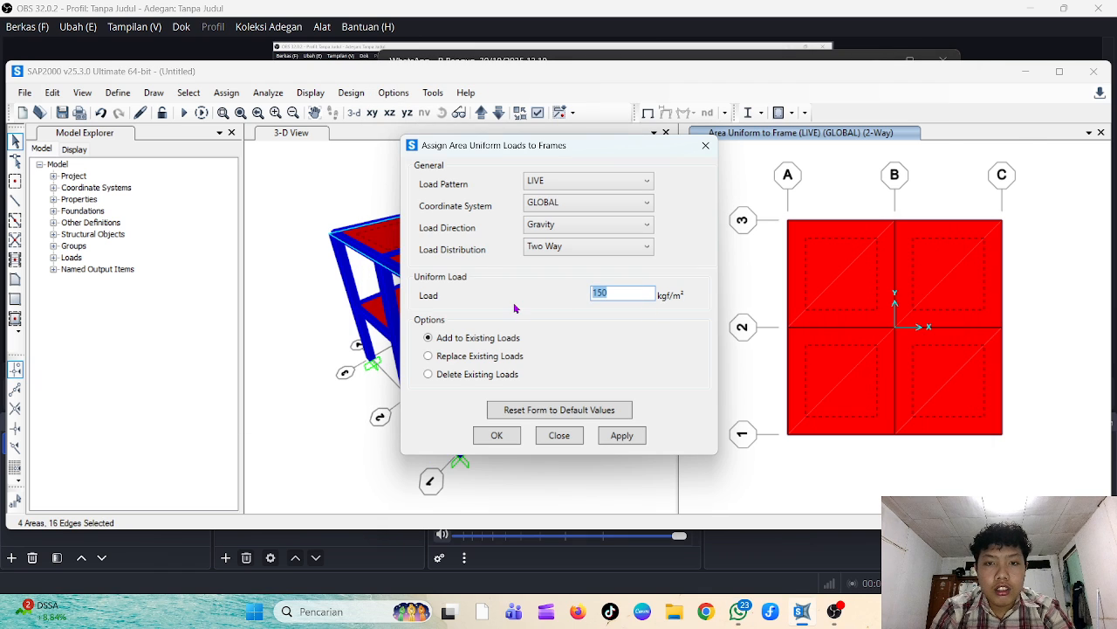
{"action": "type", "text": "178"}
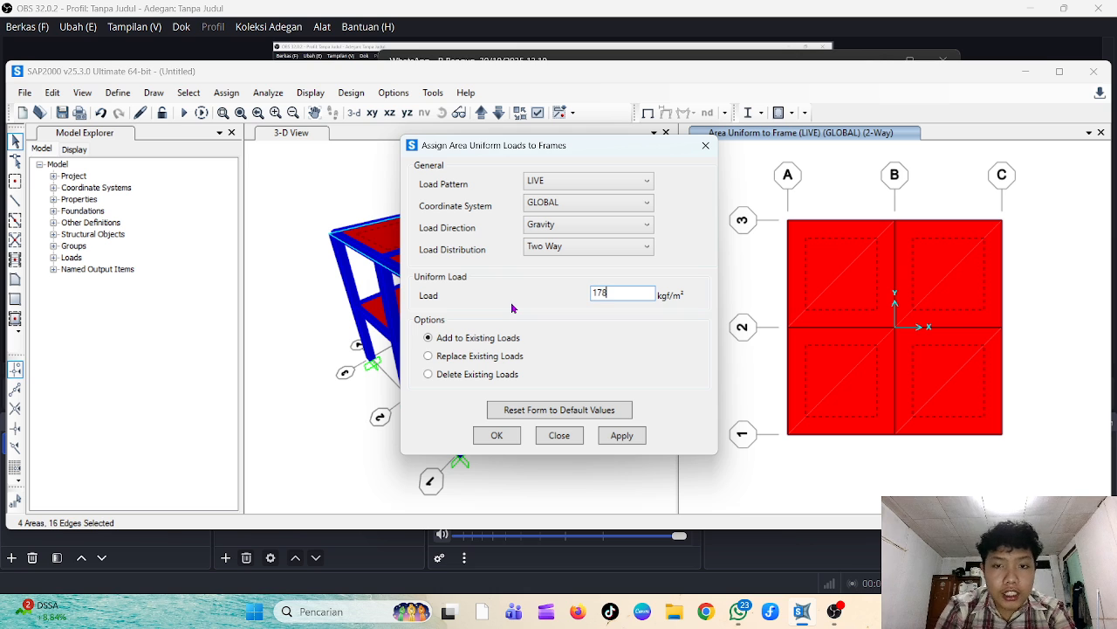
{"action": "left_click", "coordinate": [623, 435]}
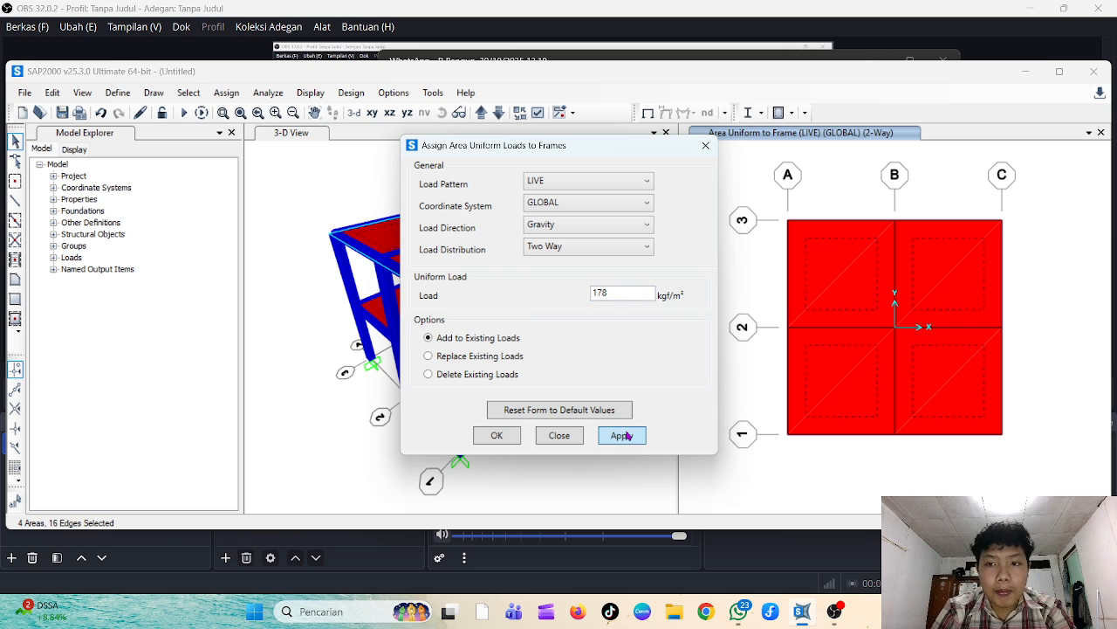
{"action": "left_click", "coordinate": [497, 435]}
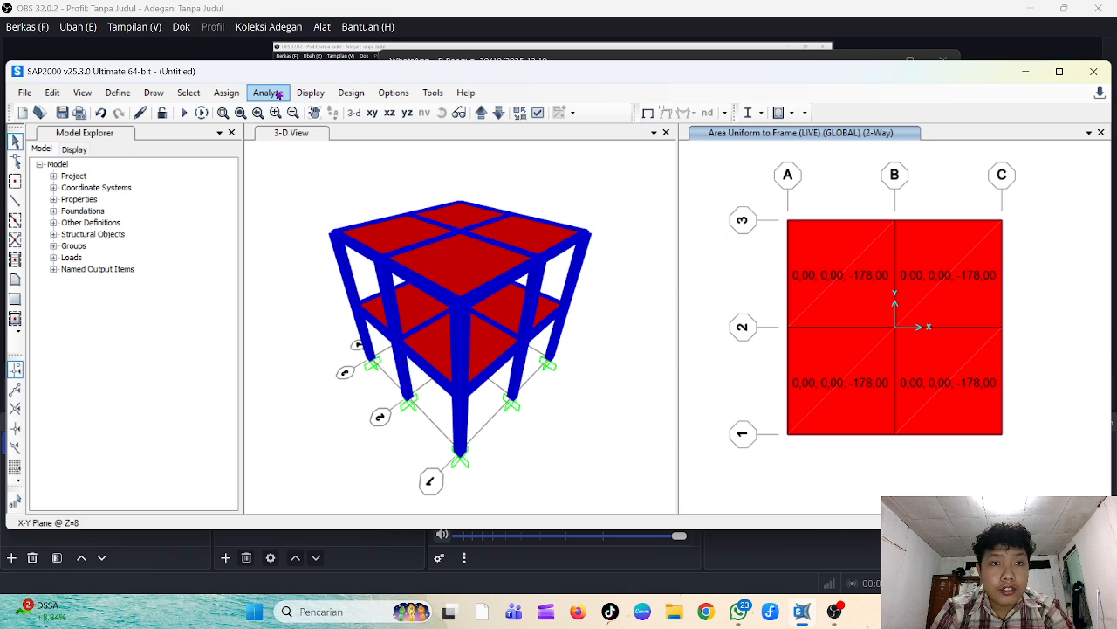
Restore the previous selection of roof slabs and set up a Uniform to Frame load using the DEAD pattern
{"action": "left_click", "coordinate": [188, 93]}
{"action": "left_click", "coordinate": [284, 201]}
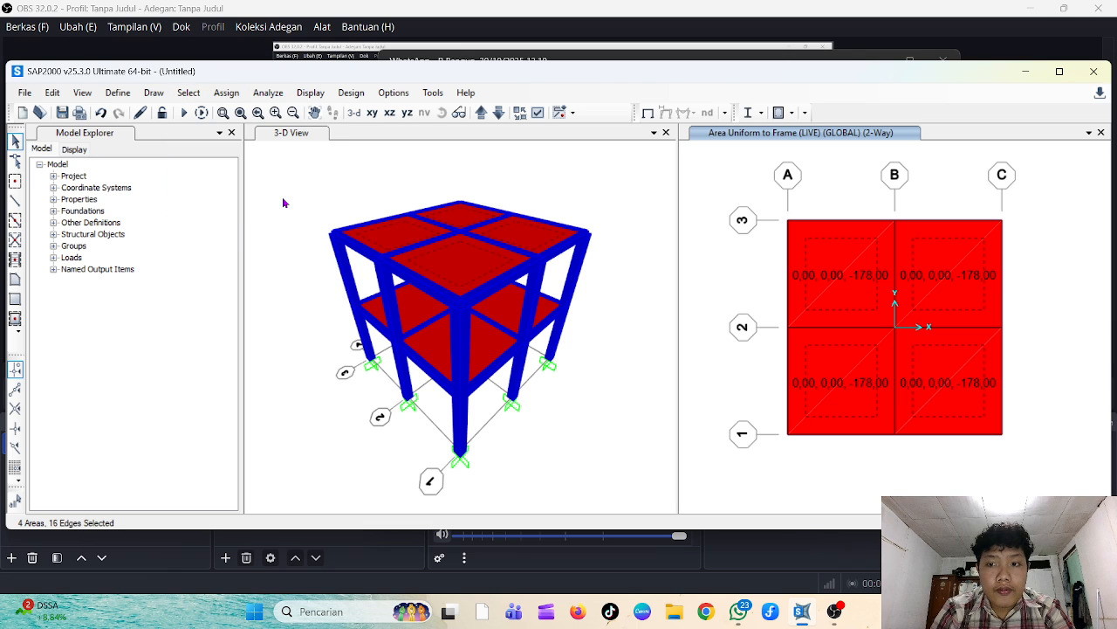
{"action": "left_click", "coordinate": [227, 93]}
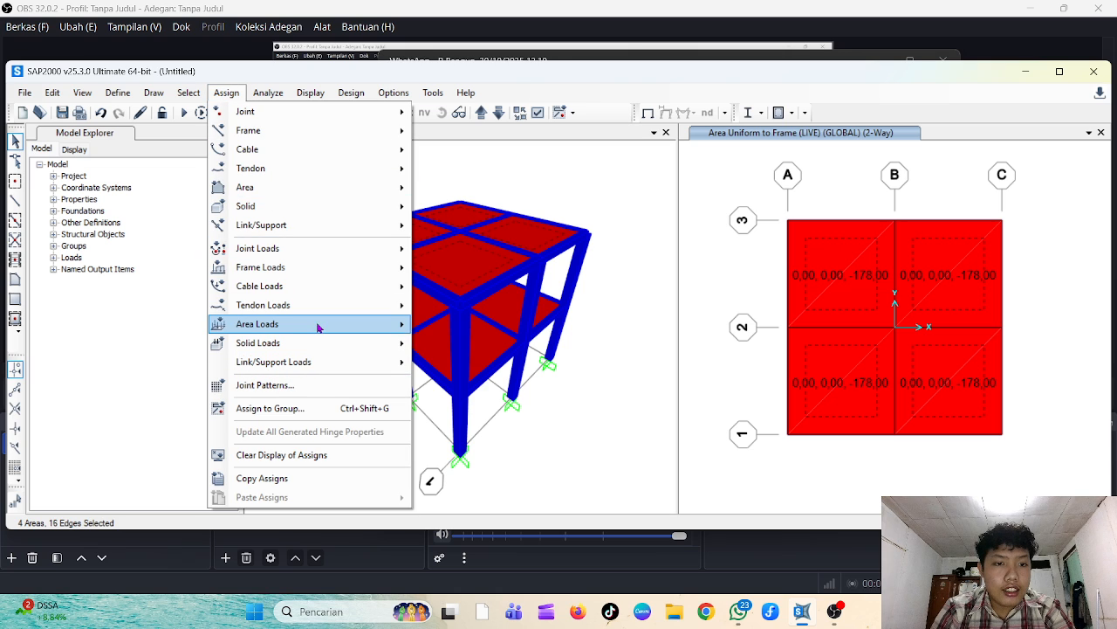
{"action": "mouse_move", "coordinate": [318, 325]}
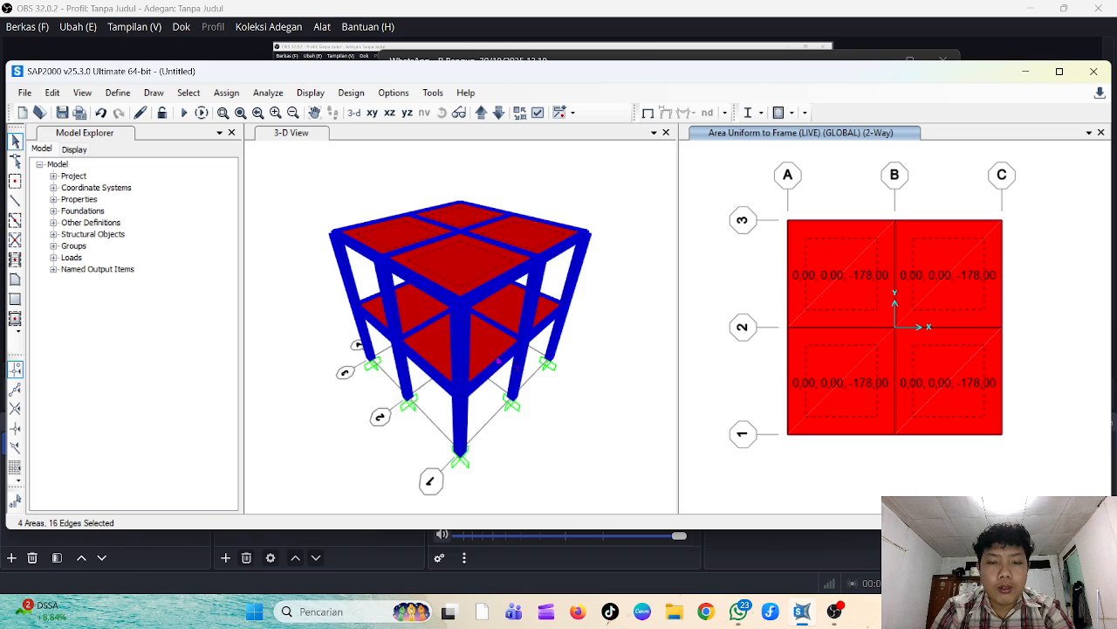
{"action": "left_click", "coordinate": [516, 360]}
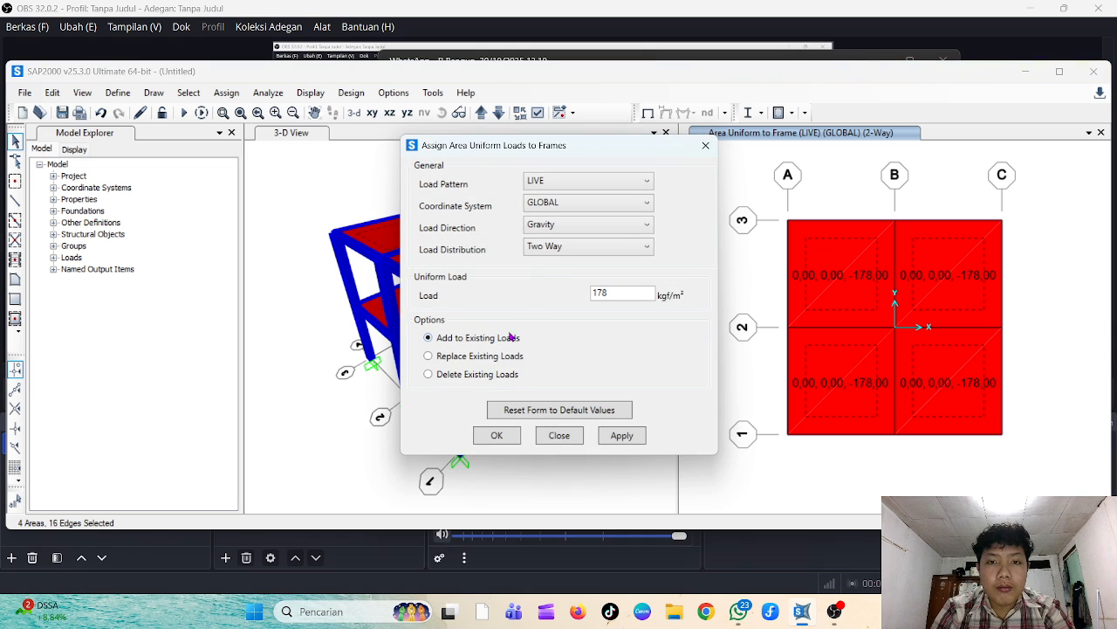
{"action": "left_click", "coordinate": [630, 182]}
{"action": "left_click", "coordinate": [606, 198]}
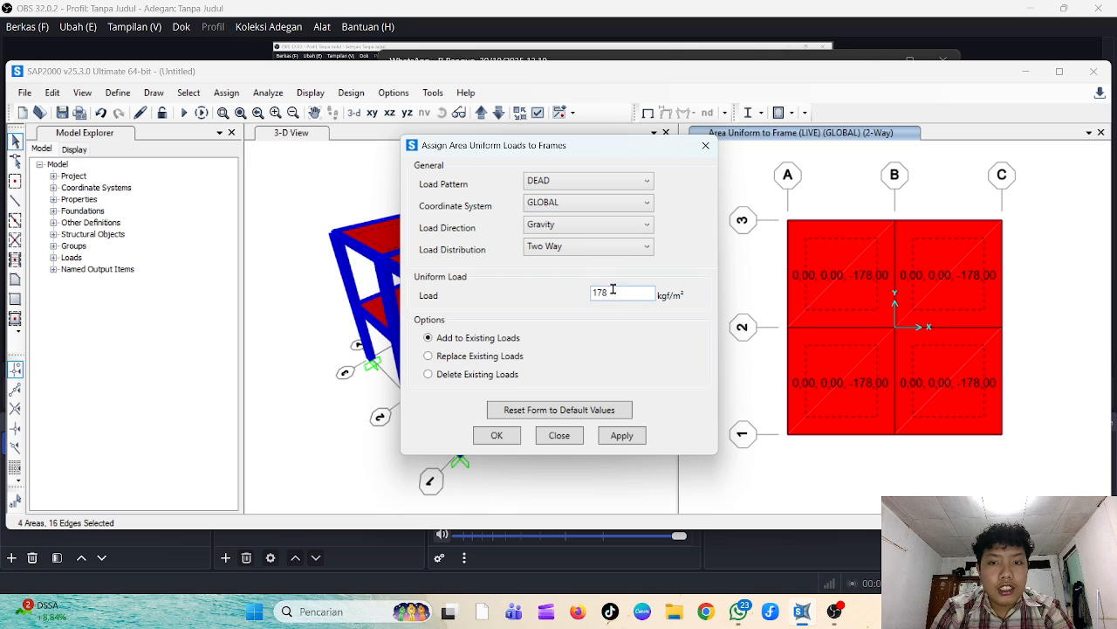
Set the uniform load to 315 kgf/m² from the WhatsApp load table and assign it to the selected roof slabs
{"action": "key", "text": "alt+Tab"}
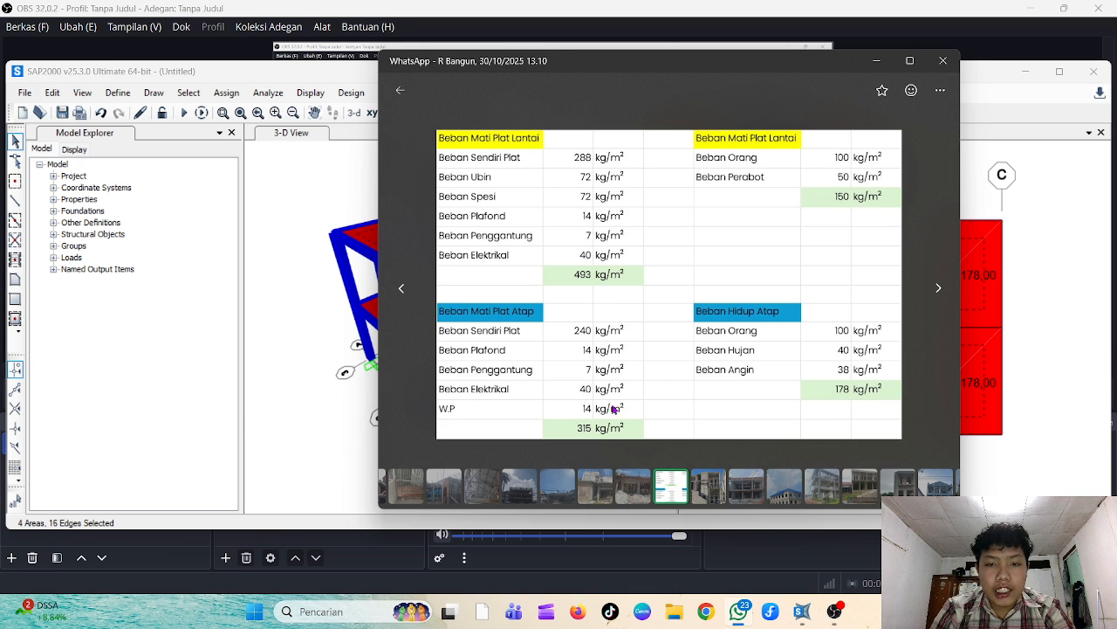
{"action": "left_click", "coordinate": [870, 64]}
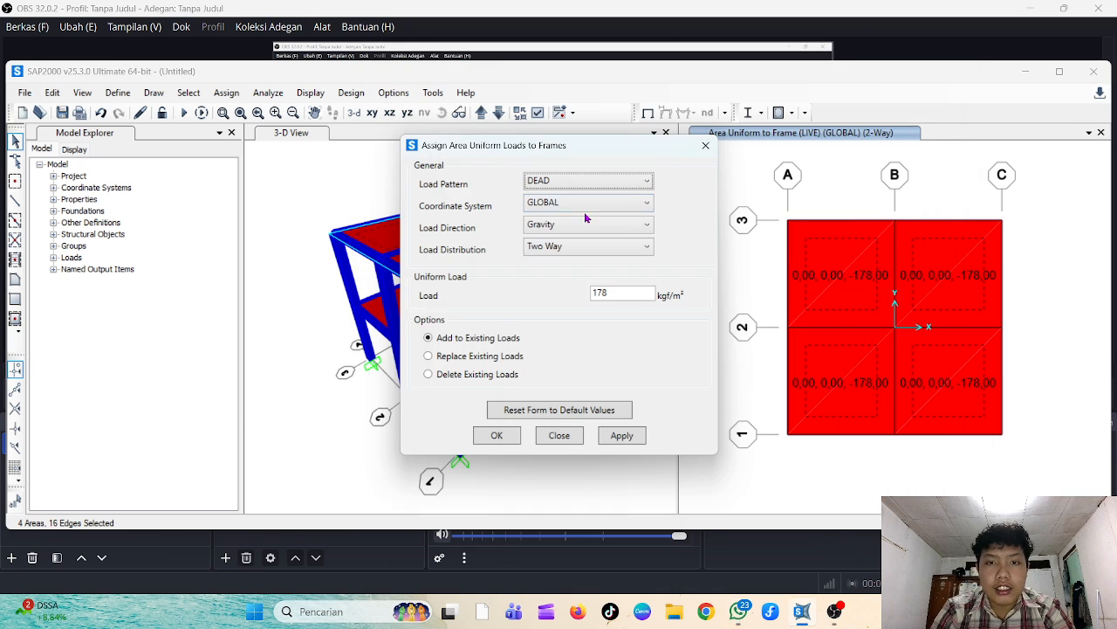
{"action": "double_click", "coordinate": [600, 293]}
{"action": "type", "text": "315"}
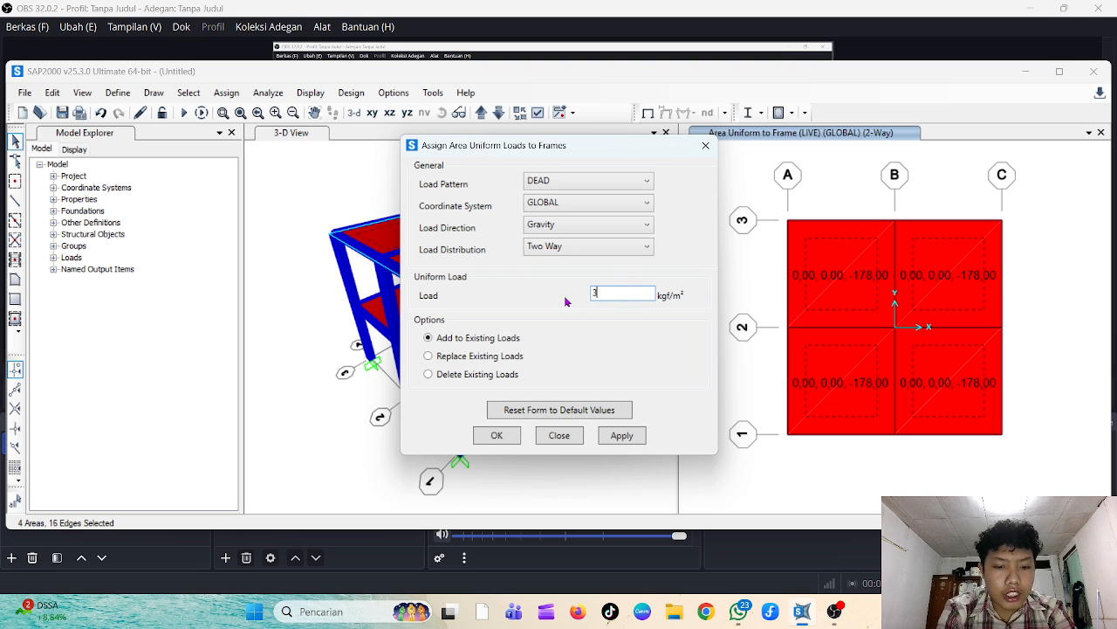
{"action": "left_click", "coordinate": [611, 435]}
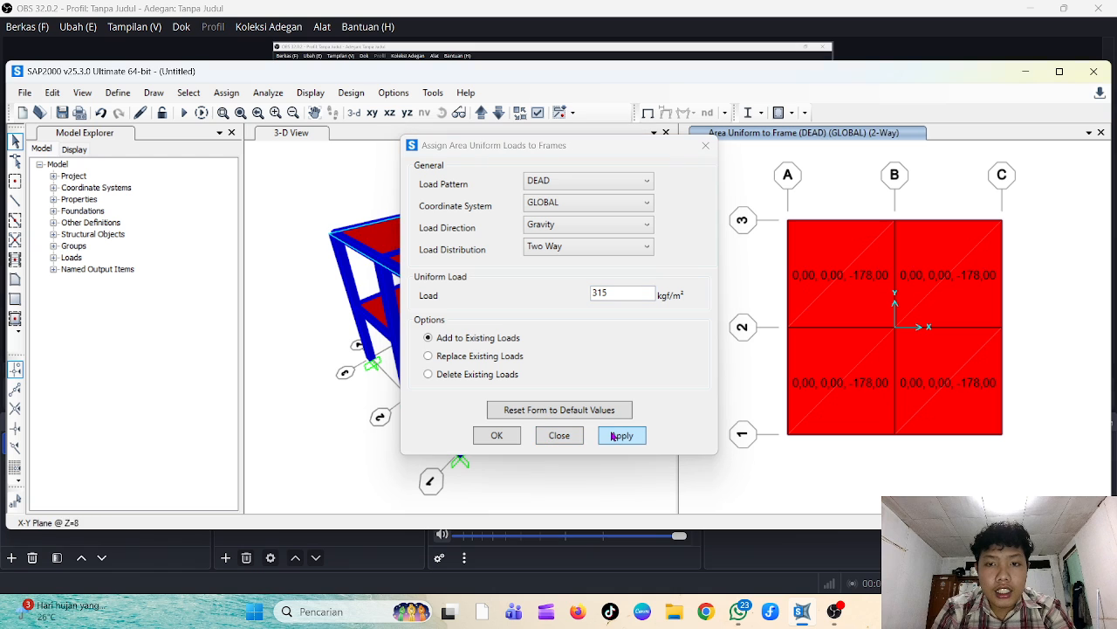
{"action": "left_click", "coordinate": [497, 435]}
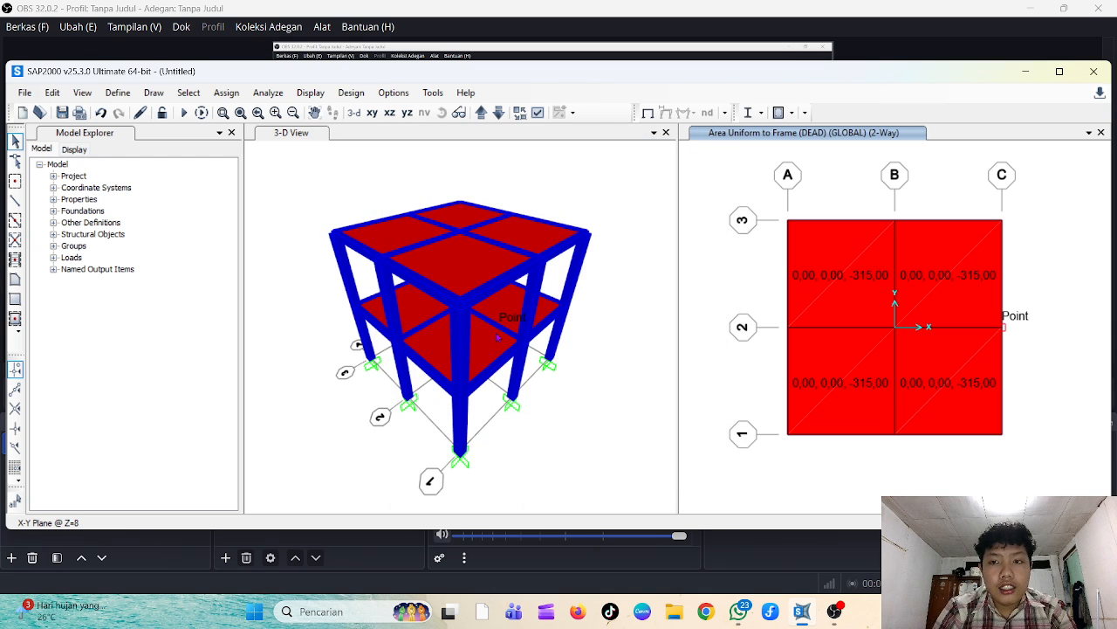
Restore the previous selection of roof slabs and switch the plan view to the Z=4 floor level
{"action": "scroll", "coordinate": [493, 329], "scroll_direction": "up", "scroll_amount": 3}
{"action": "scroll", "coordinate": [512, 329], "scroll_direction": "down", "scroll_amount": 3}
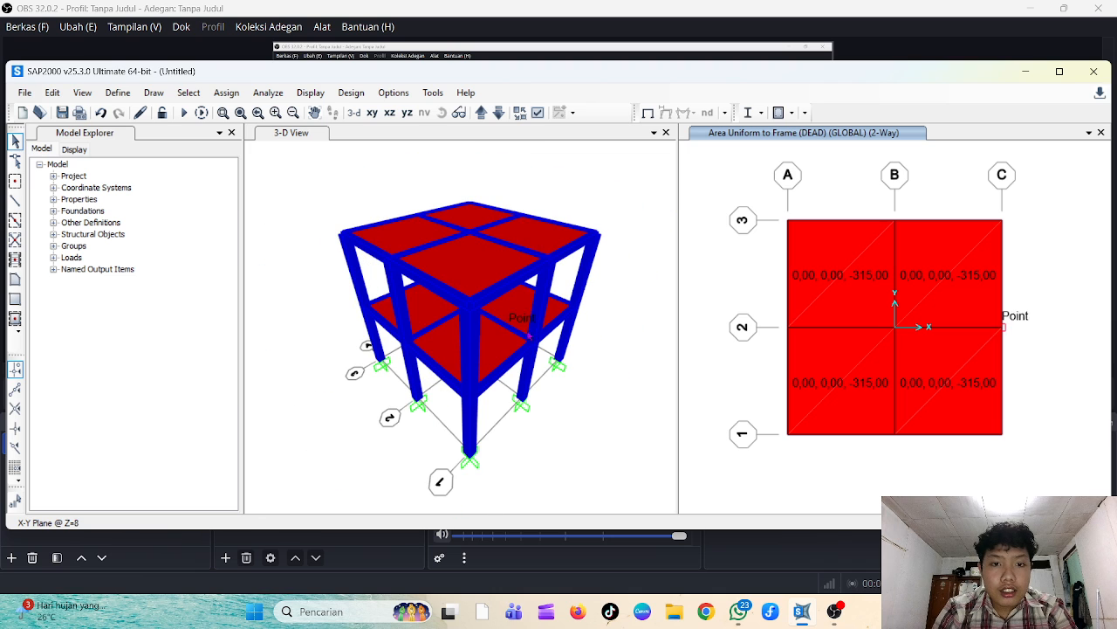
{"action": "left_click", "coordinate": [188, 93]}
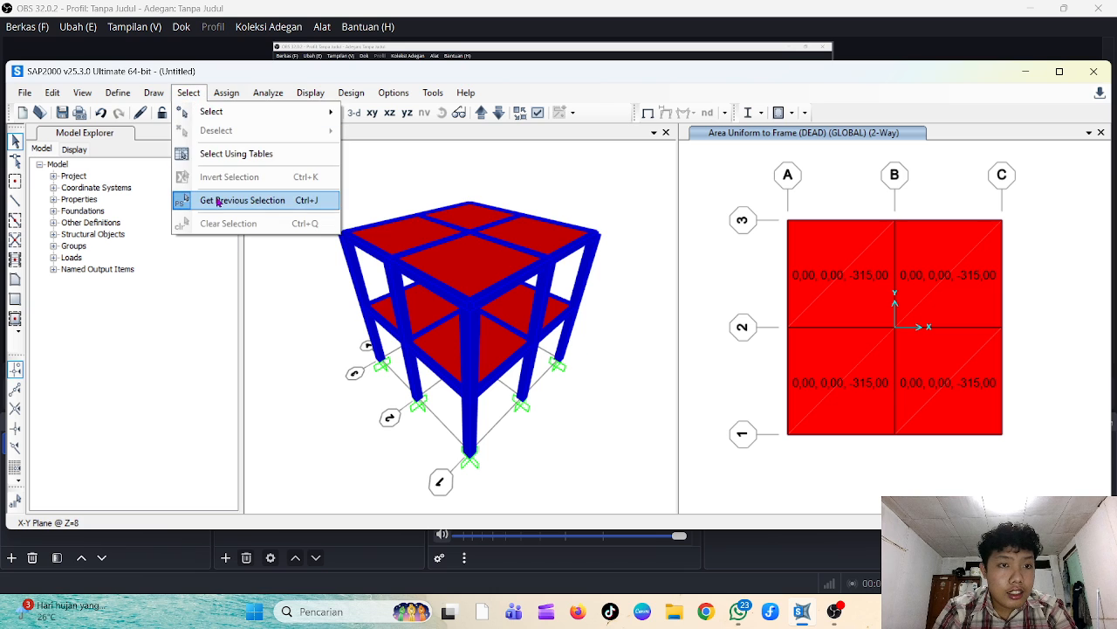
{"action": "left_click", "coordinate": [218, 199]}
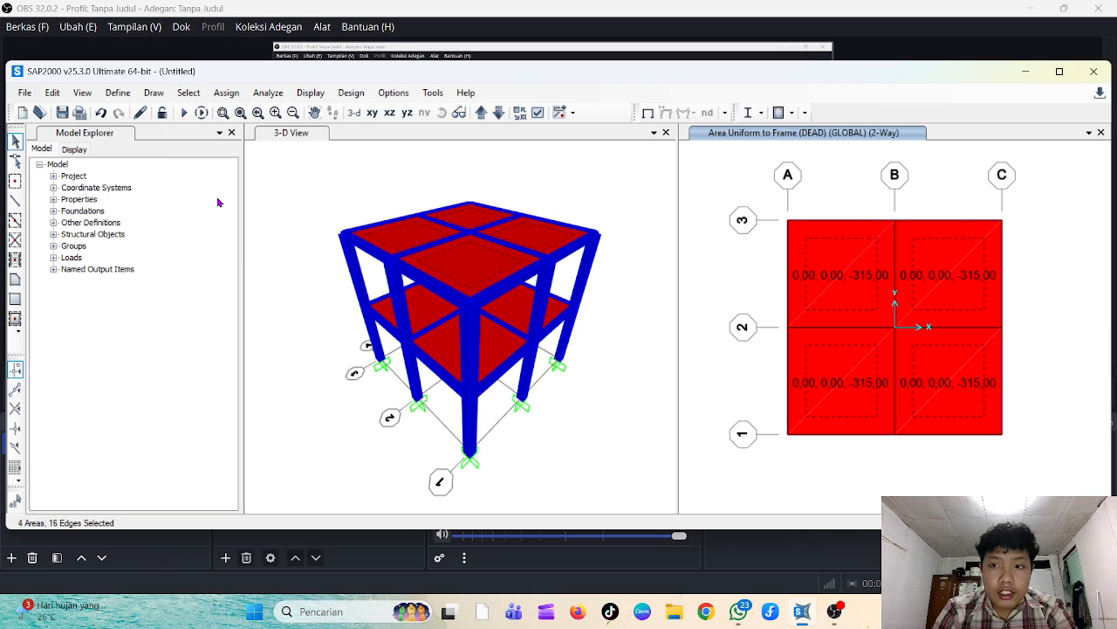
{"action": "left_click", "coordinate": [482, 114]}
{"action": "left_click", "coordinate": [482, 114]}
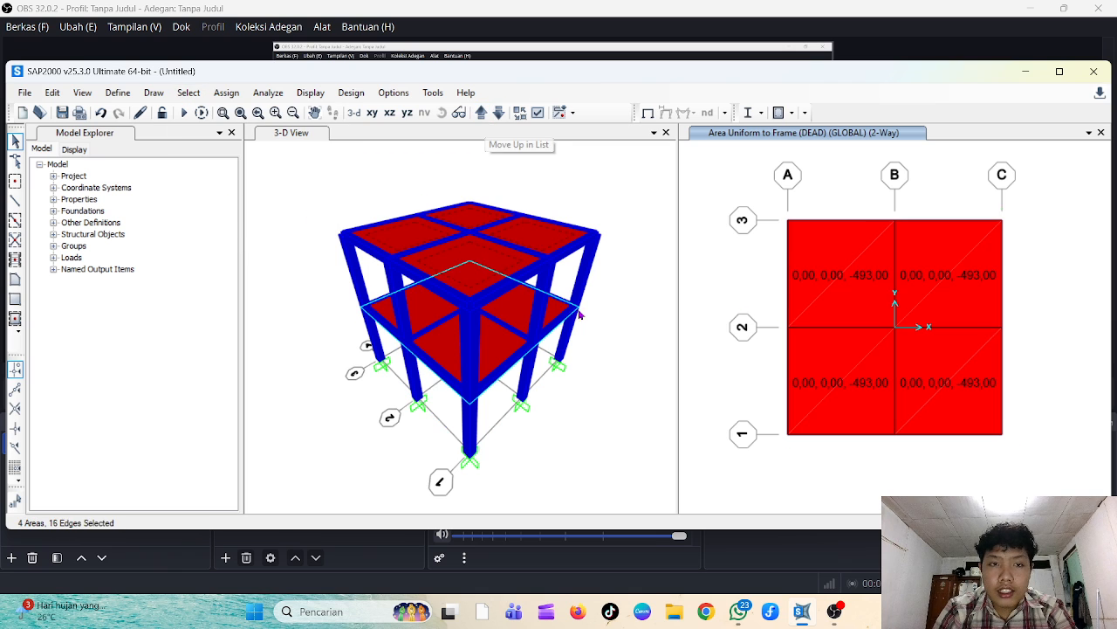
Add the four Z=4 floor slabs to the roof slab selection and assign an automatic area mesh of 4 by 4 objects per slab
{"action": "left_click", "coordinate": [944, 254]}
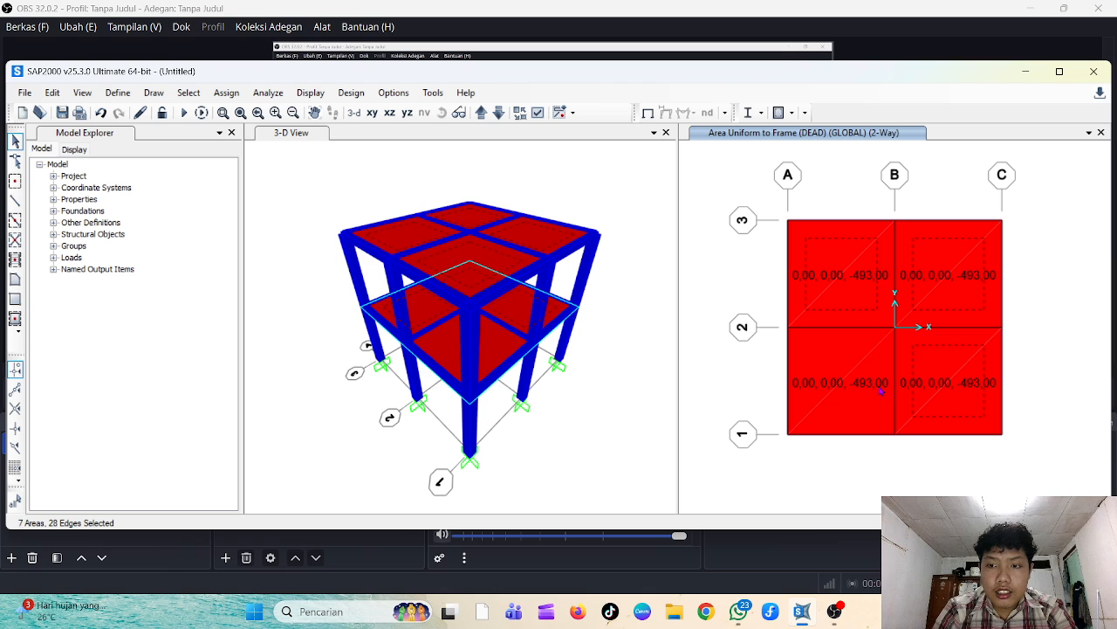
{"action": "left_click", "coordinate": [232, 98]}
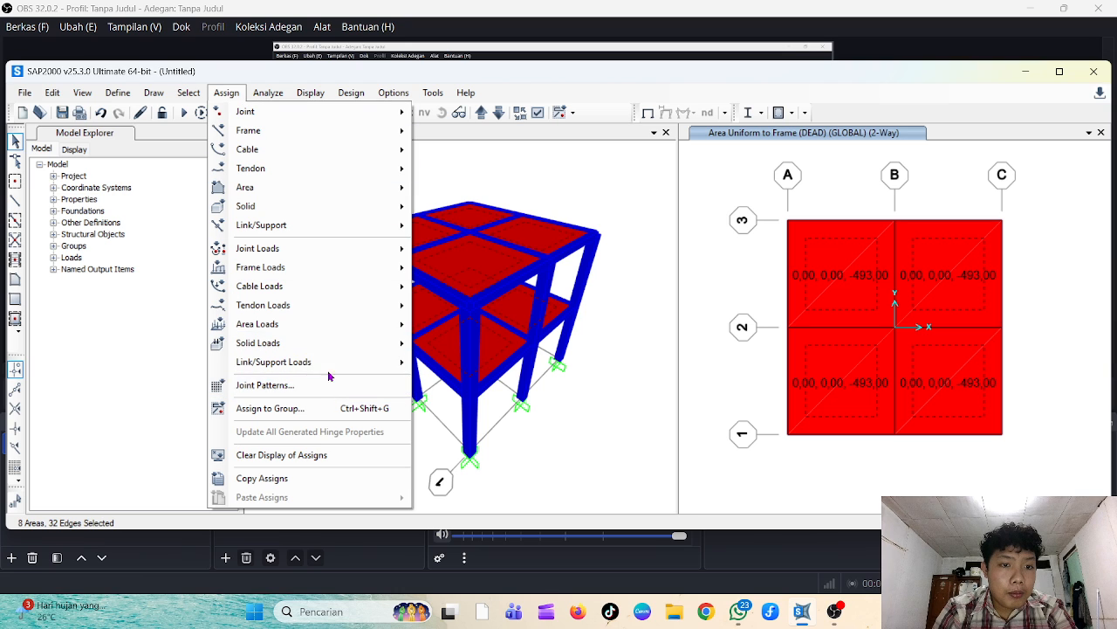
{"action": "mouse_move", "coordinate": [327, 326]}
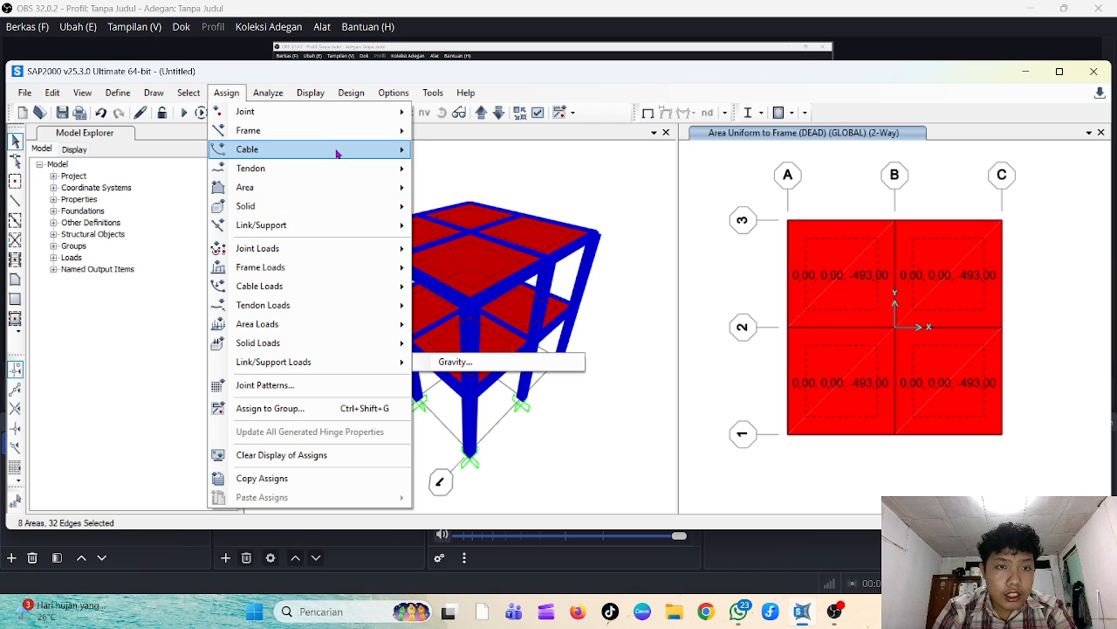
{"action": "mouse_move", "coordinate": [312, 225]}
{"action": "mouse_move", "coordinate": [317, 186]}
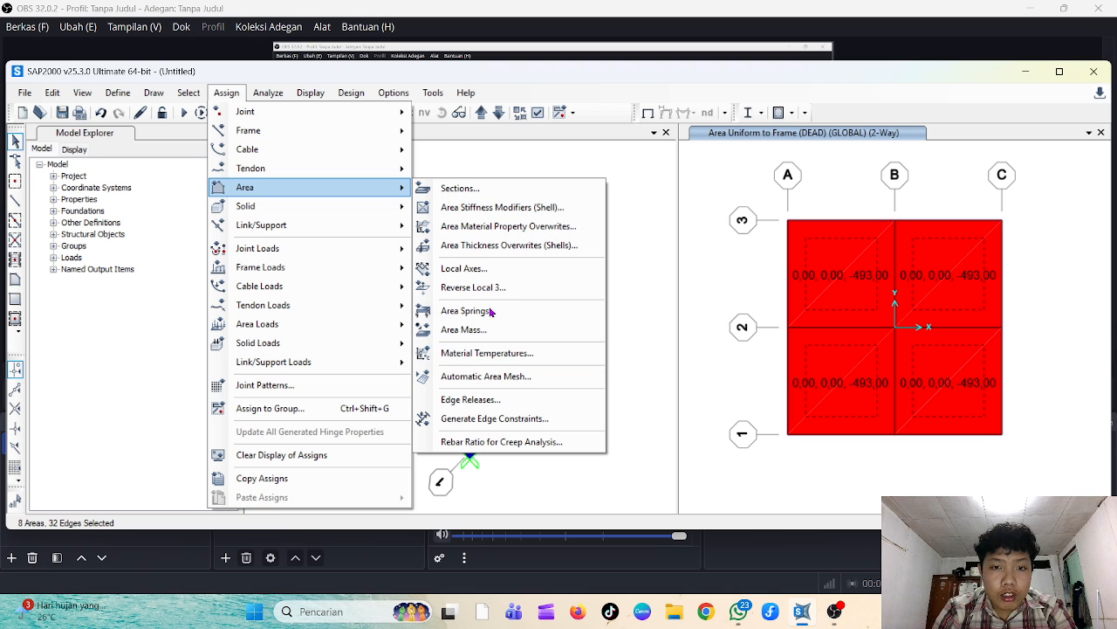
{"action": "left_click", "coordinate": [495, 379]}
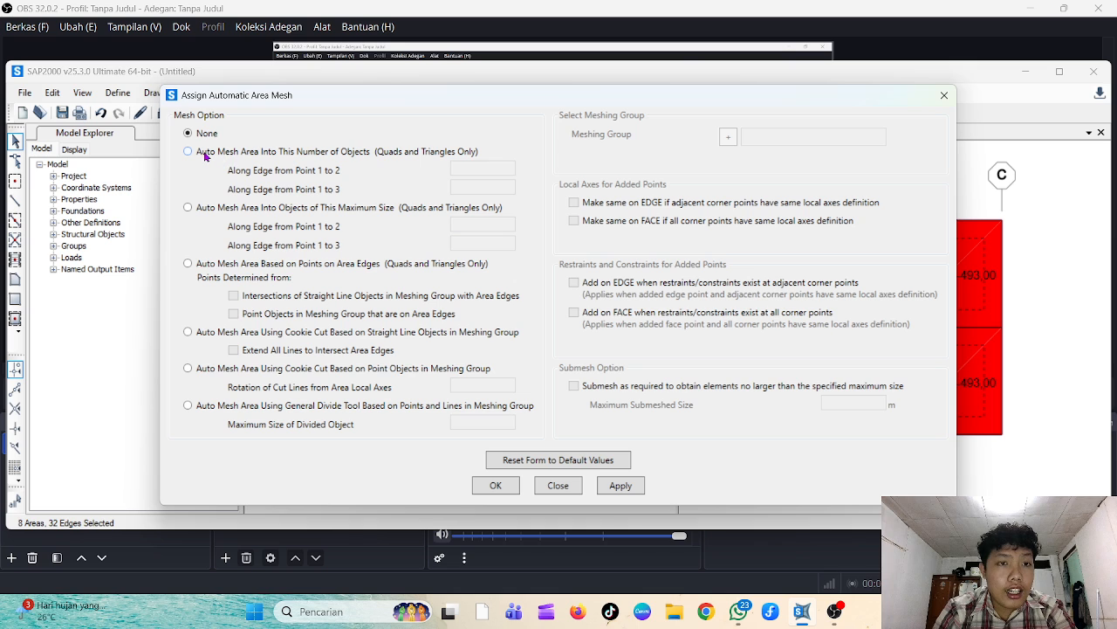
{"action": "left_click", "coordinate": [201, 153]}
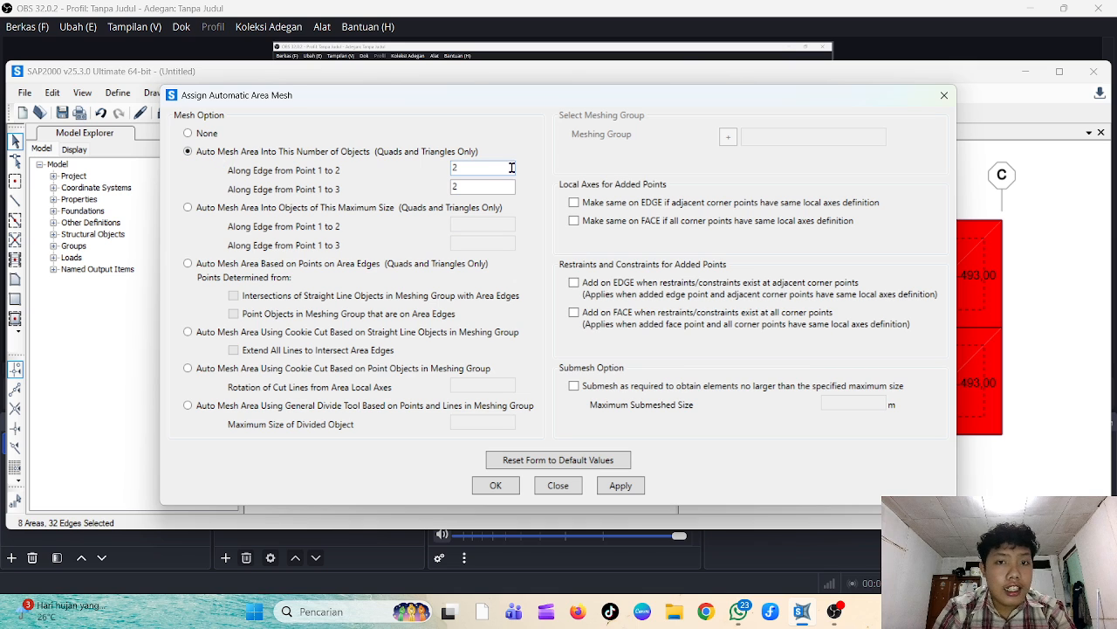
{"action": "left_click_drag", "start_coordinate": [512, 167], "coordinate": [428, 177]}
{"action": "type", "text": "4"}
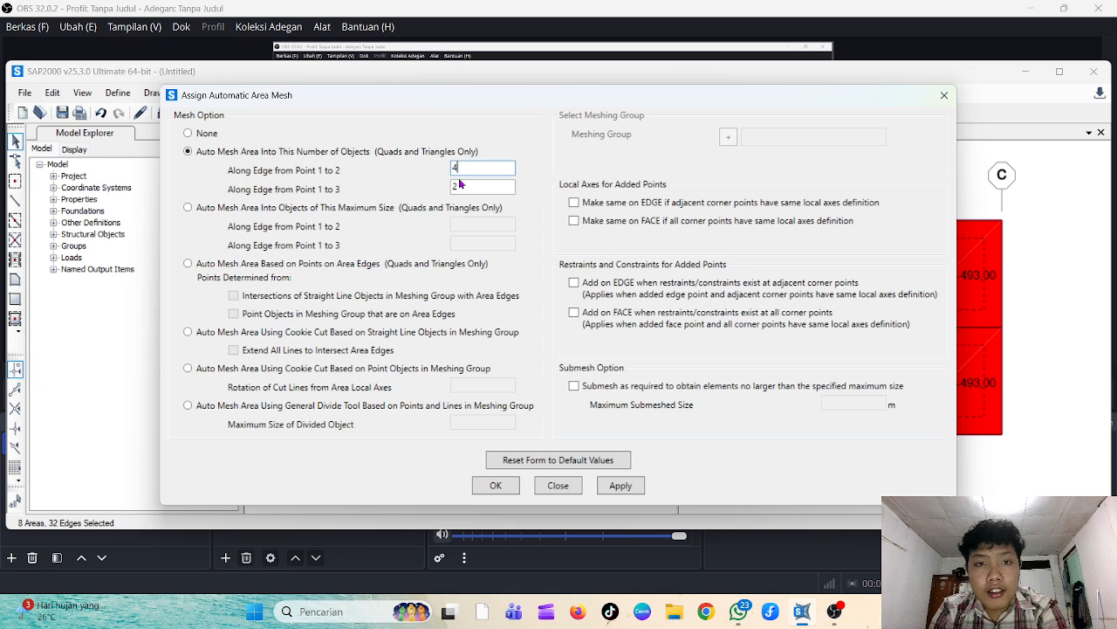
{"action": "key", "text": "Tab"}
{"action": "type", "text": "4"}
{"action": "left_click", "coordinate": [628, 480]}
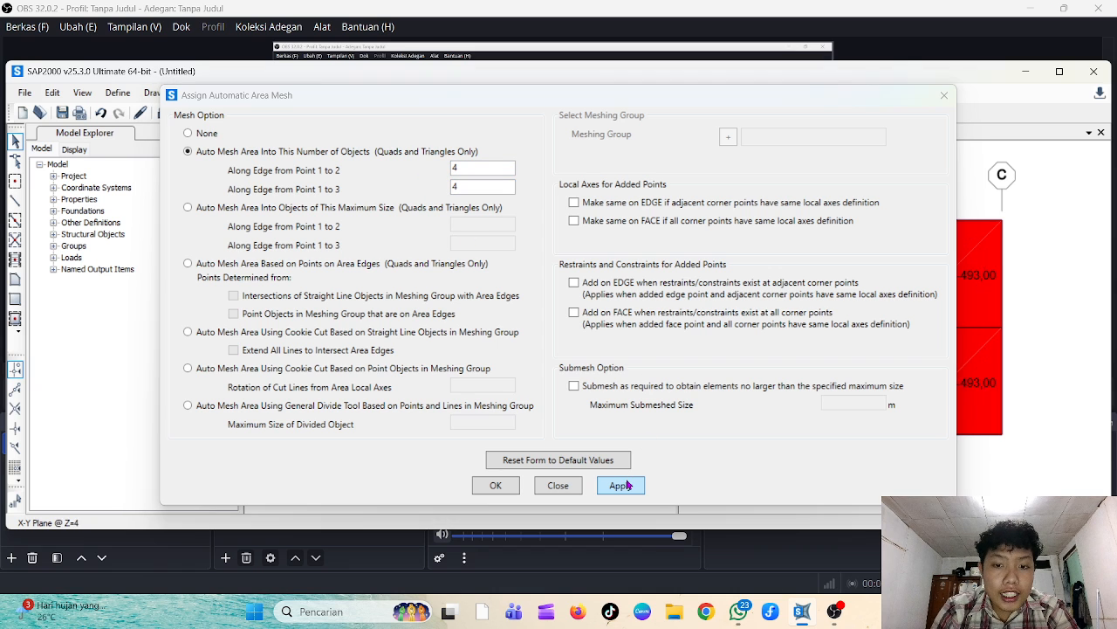
{"action": "left_click", "coordinate": [511, 487]}
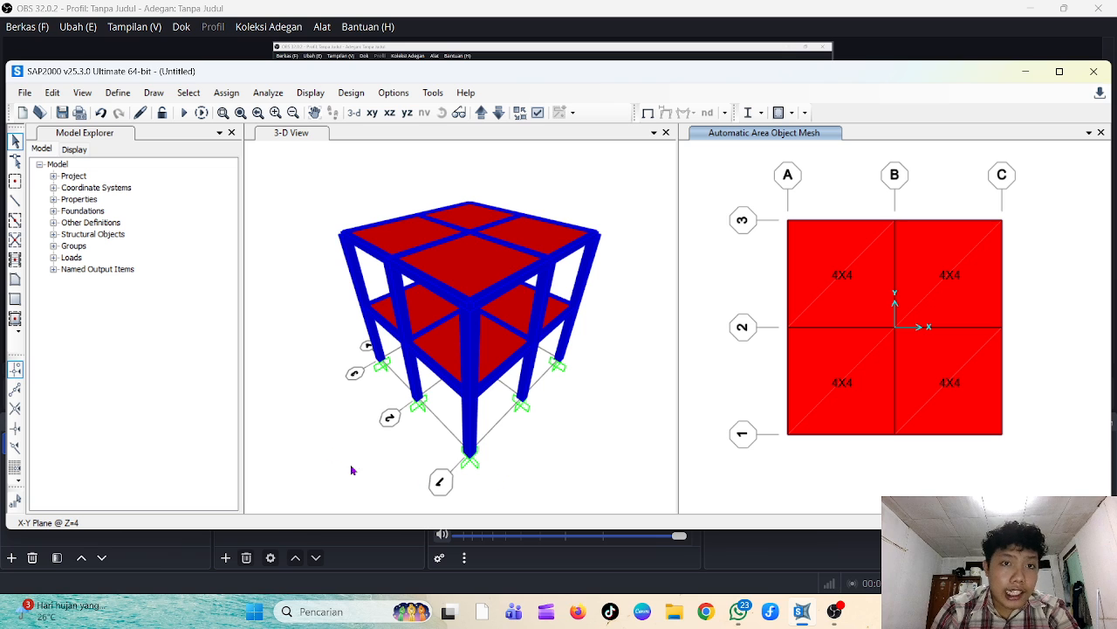
Exclude the MODAL case from the load cases and run the analysis for DEAD and LIVE
{"action": "left_click", "coordinate": [278, 96]}
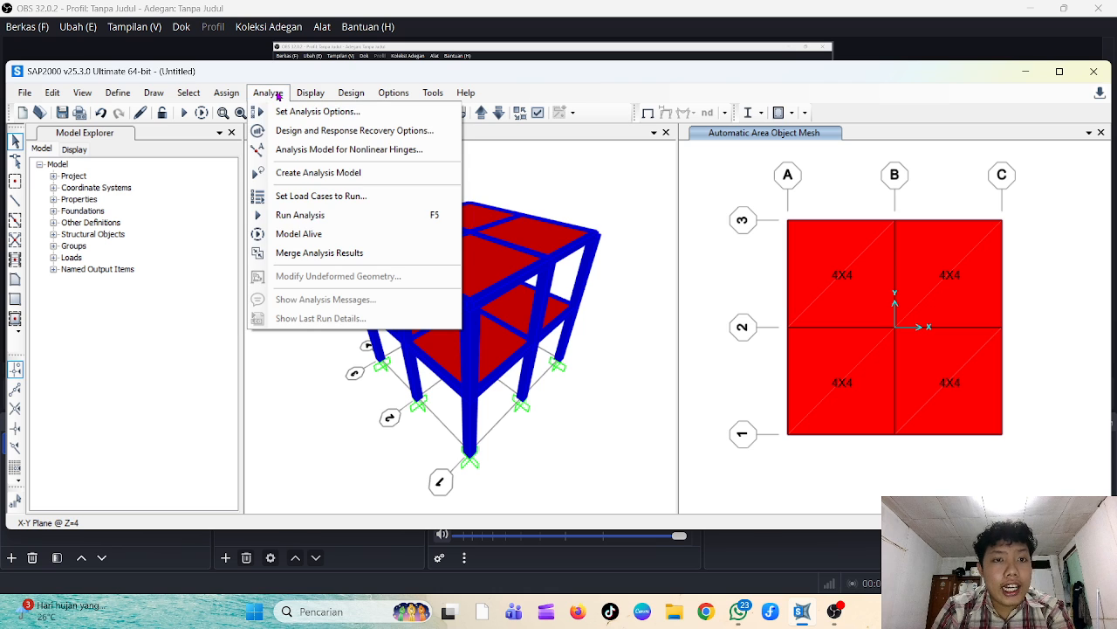
{"action": "left_click", "coordinate": [323, 215]}
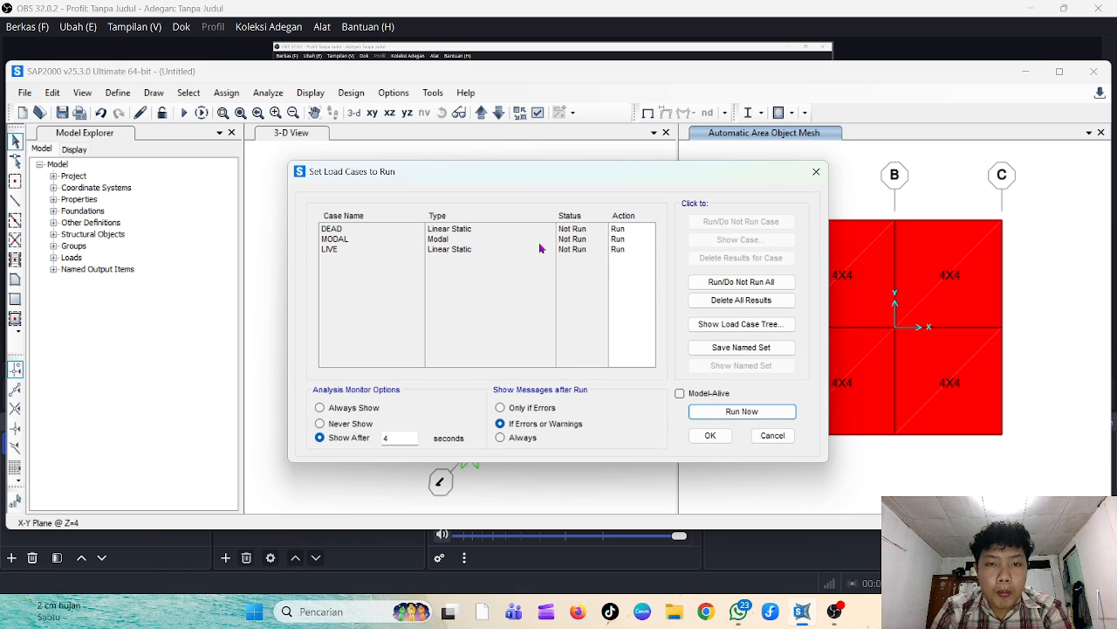
{"action": "left_click", "coordinate": [491, 242]}
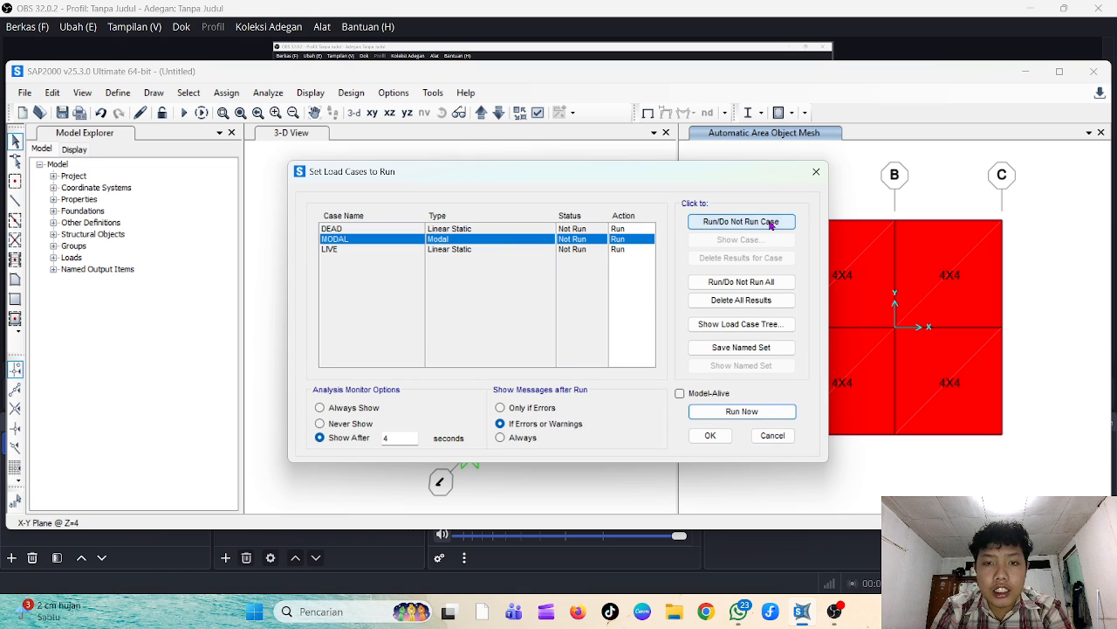
{"action": "left_click", "coordinate": [771, 223]}
{"action": "left_click", "coordinate": [792, 412]}
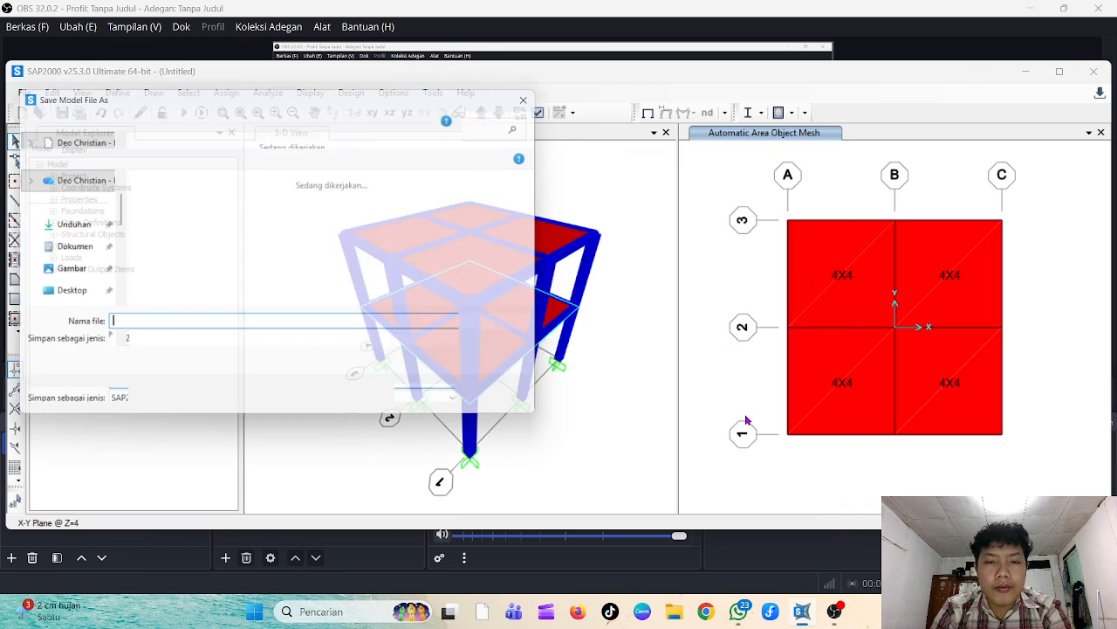
Save the model in the Unduhan folder, naming it with the author's first name followed by "TUGAS VIDEO SAP III 6-11 2025"
{"action": "left_click", "coordinate": [69, 225]}
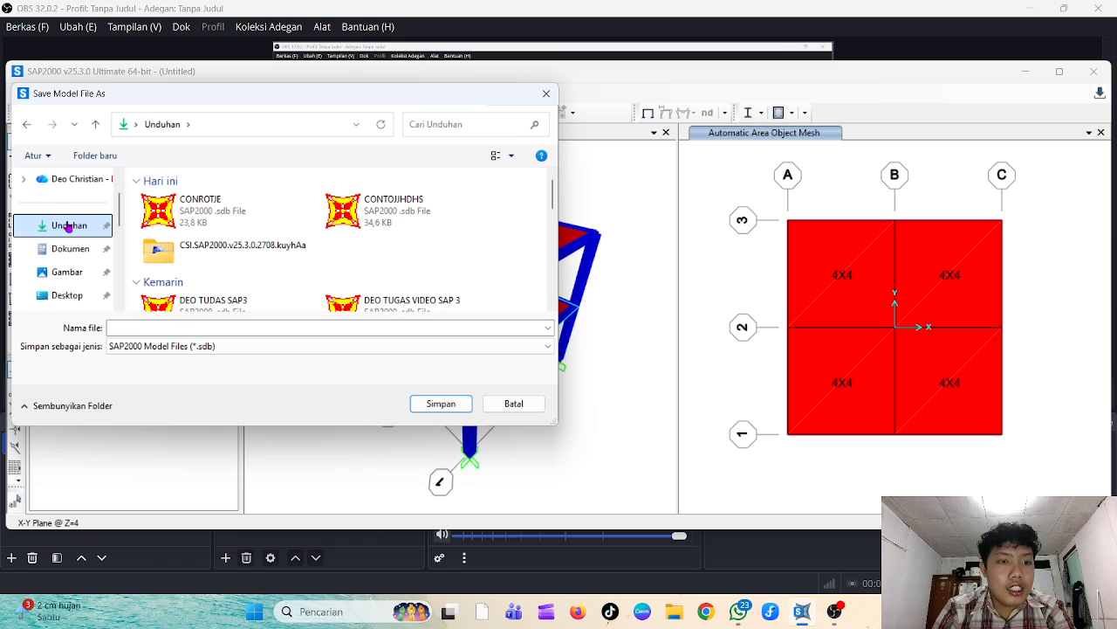
{"action": "left_click", "coordinate": [201, 327]}
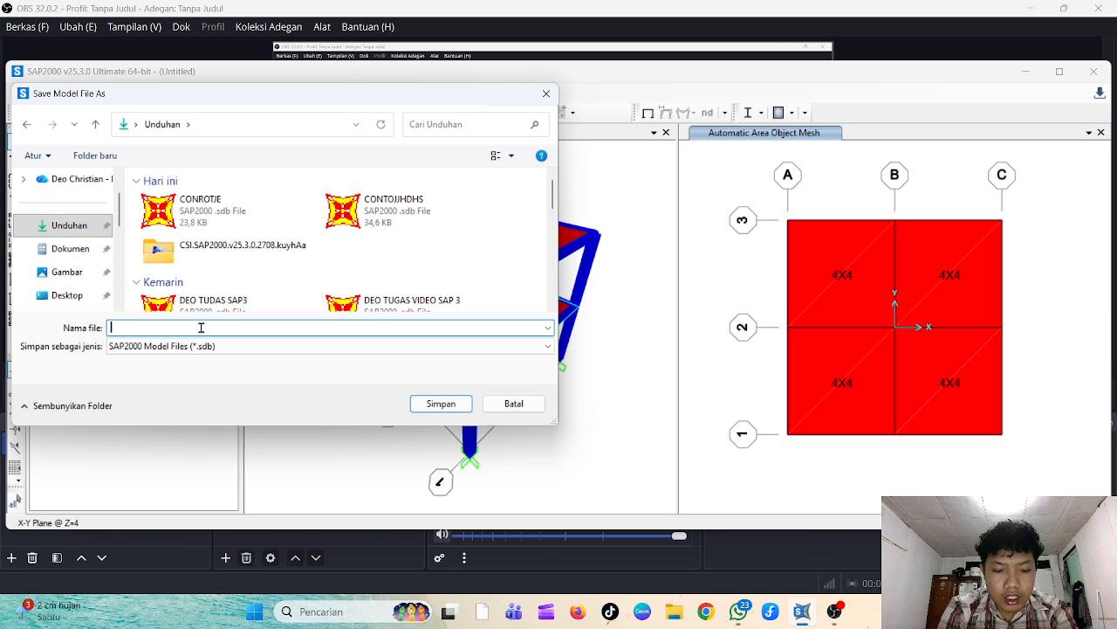
{"action": "type", "text": "DEO TUG"}
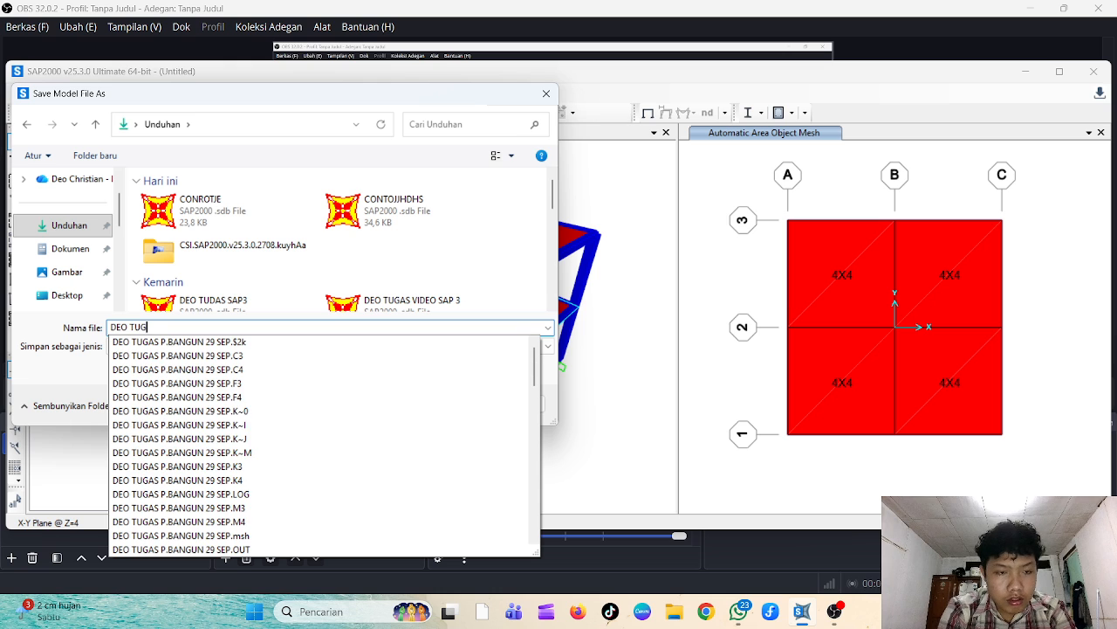
{"action": "type", "text": "AS VIDEO SAP"}
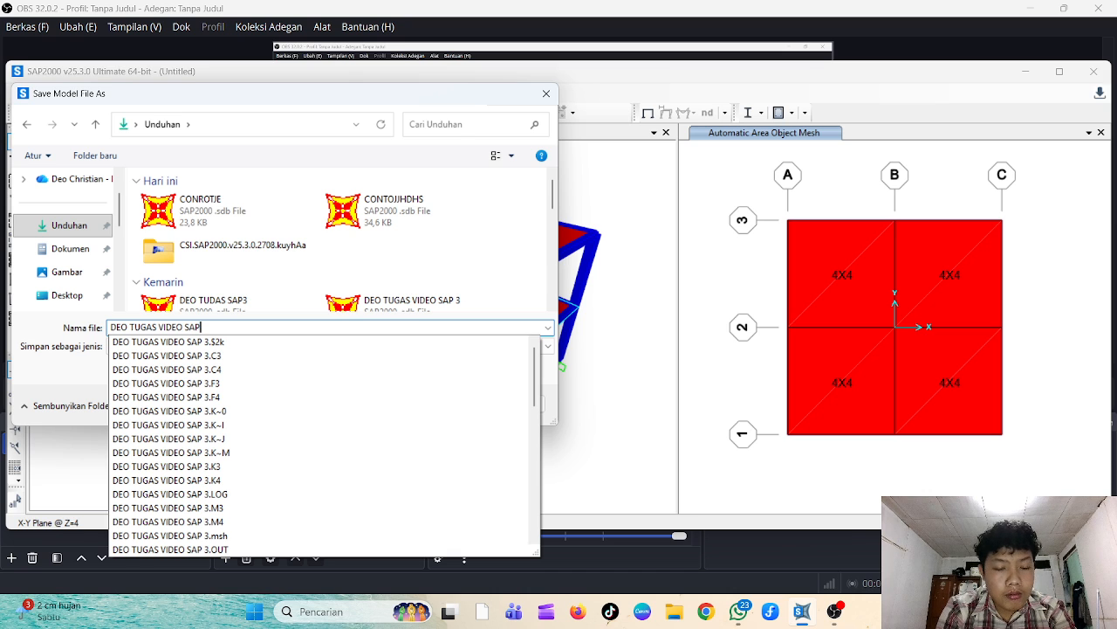
{"action": "type", "text": " II"}
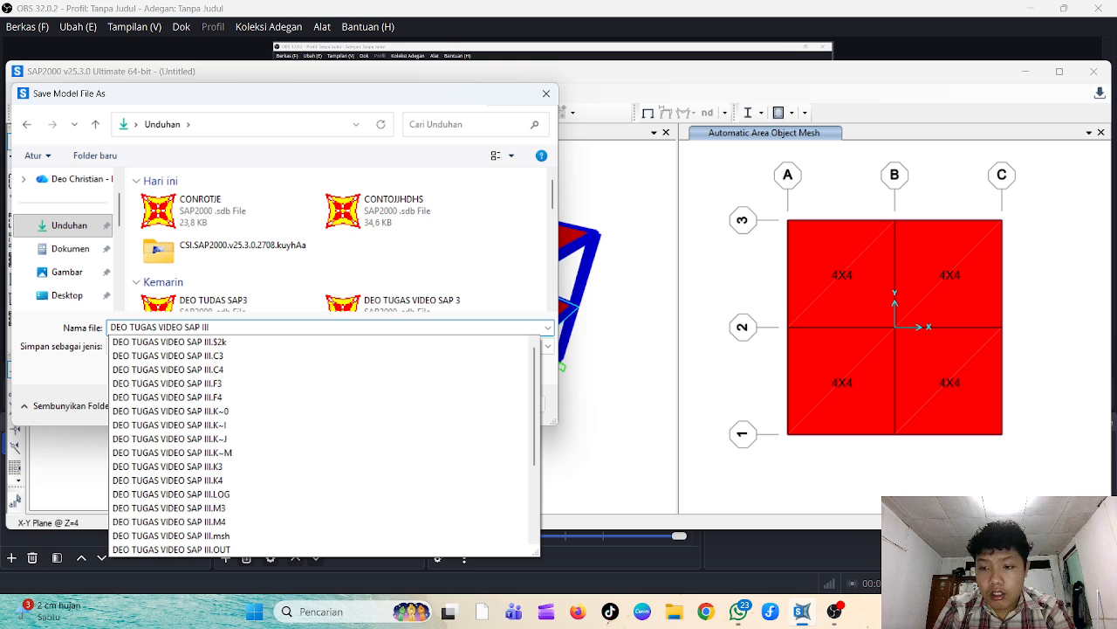
{"action": "type", "text": "I"}
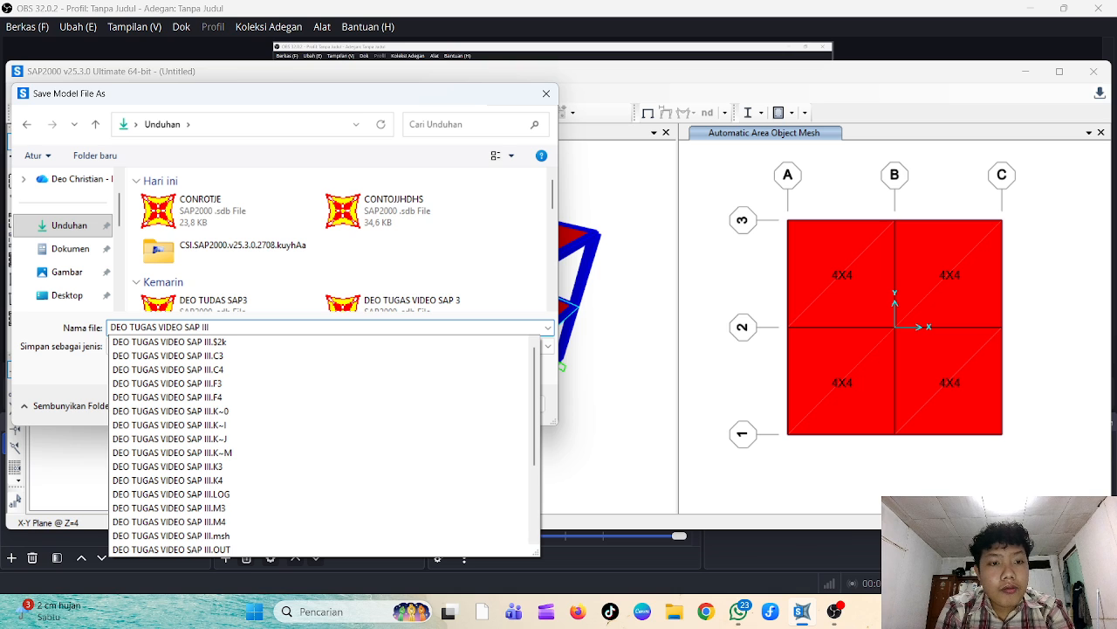
{"action": "type", "text": " 6"}
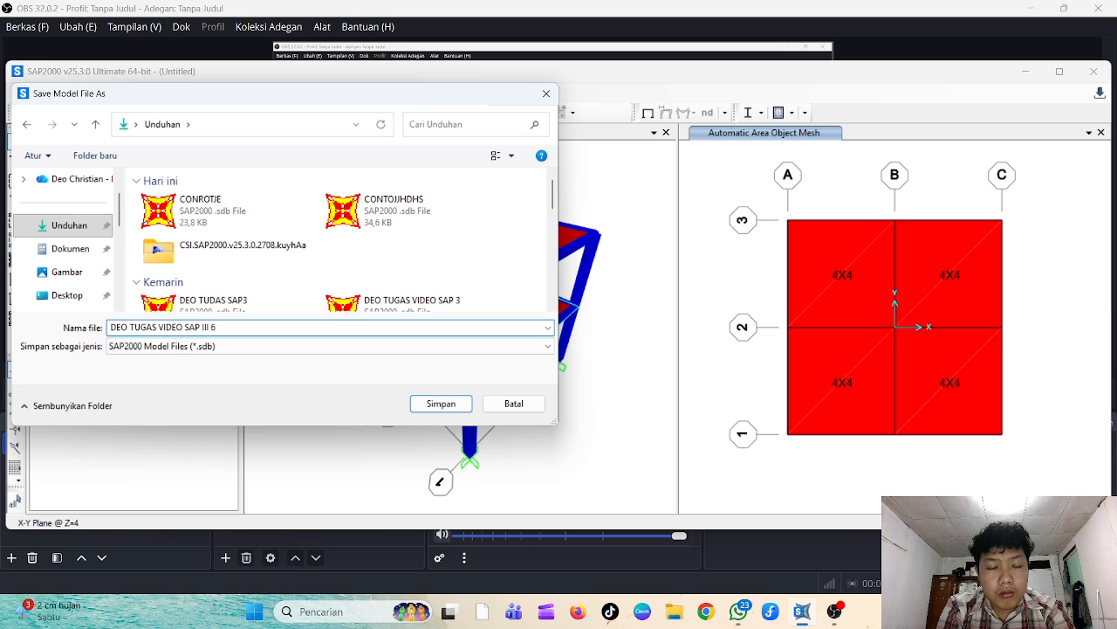
{"action": "type", "text": "-"}
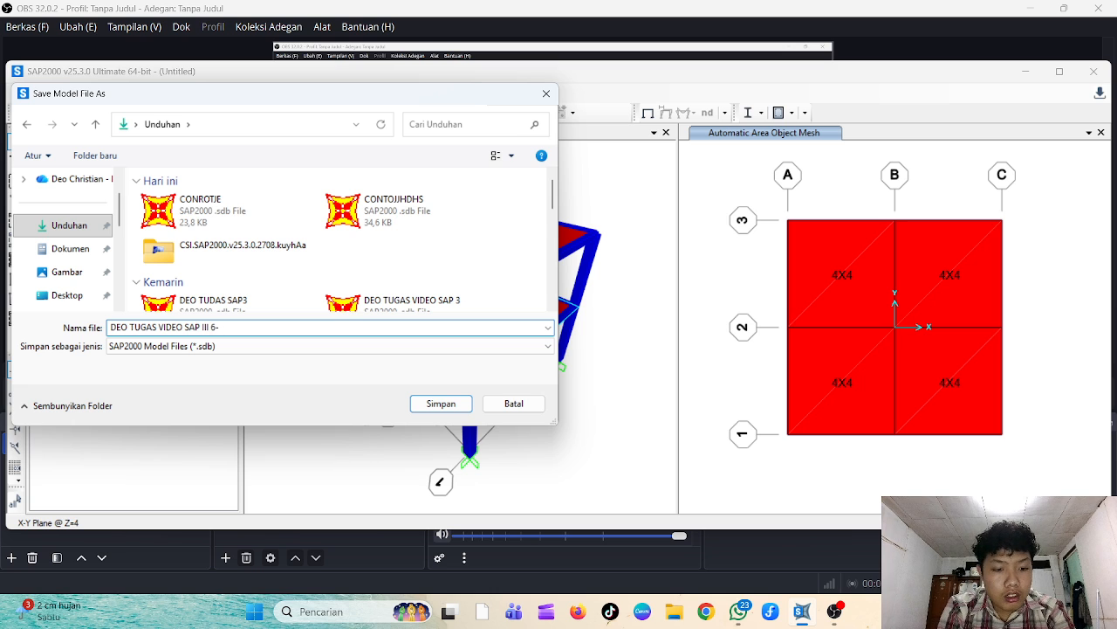
{"action": "type", "text": "11 2"}
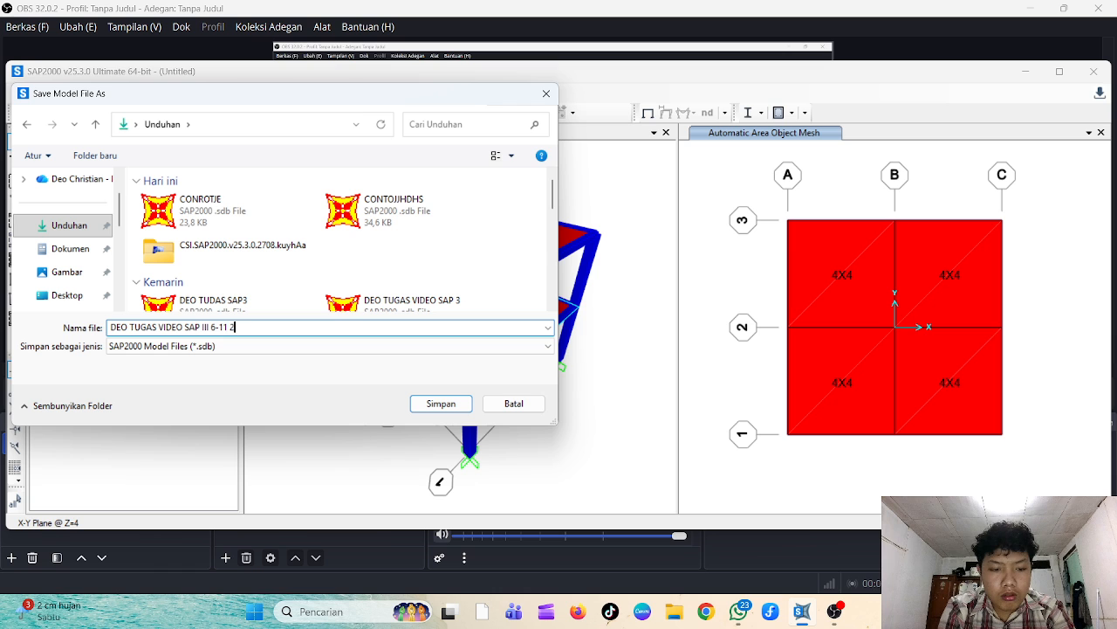
{"action": "type", "text": "025"}
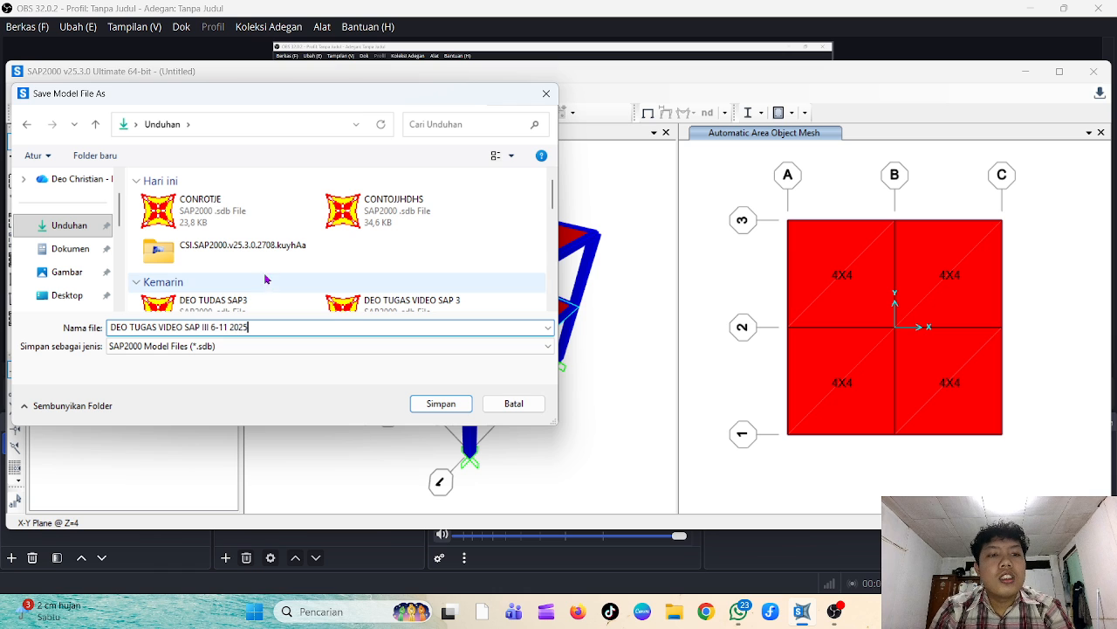
{"action": "left_click", "coordinate": [438, 405]}
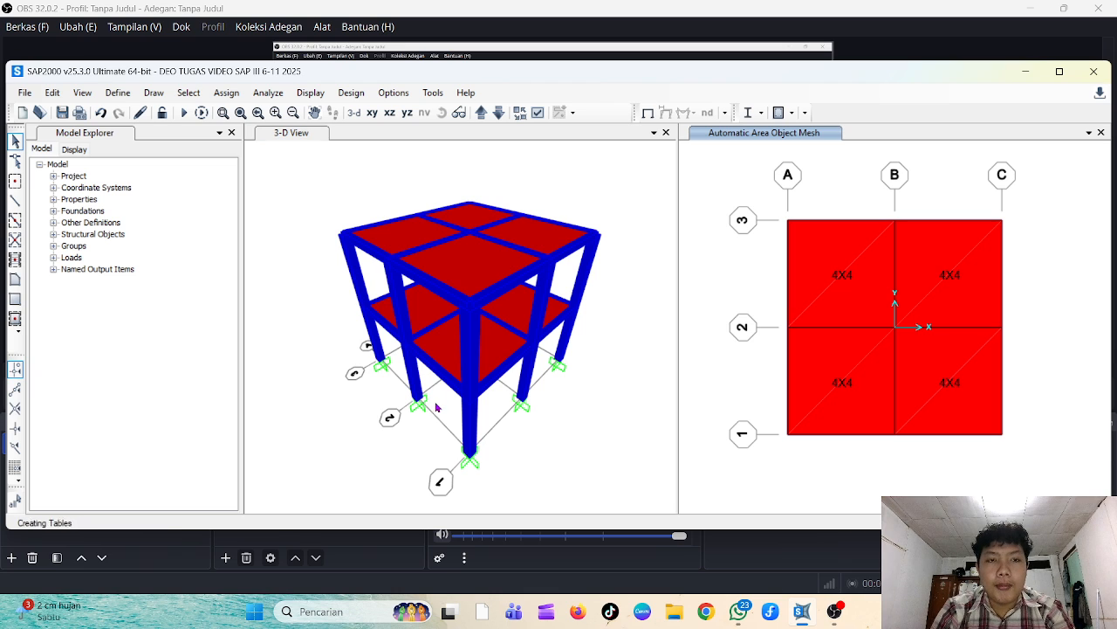
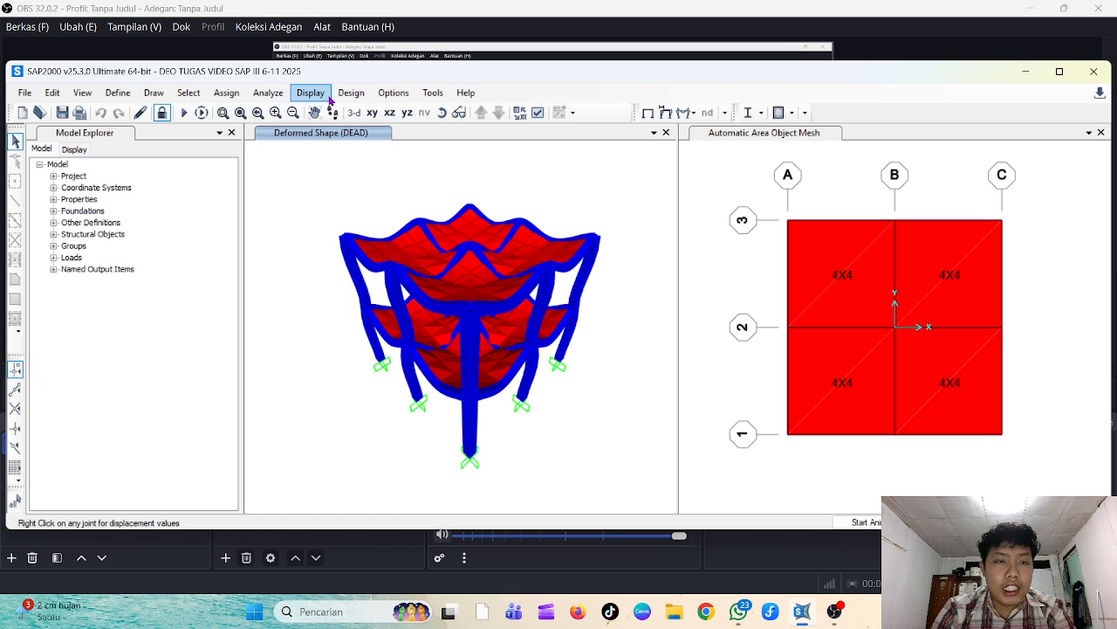
Start the concrete frame design check of the structure and inspect the longitudinal reinforcing areas in the 3D view
{"action": "left_click", "coordinate": [397, 94]}
{"action": "left_click", "coordinate": [373, 94]}
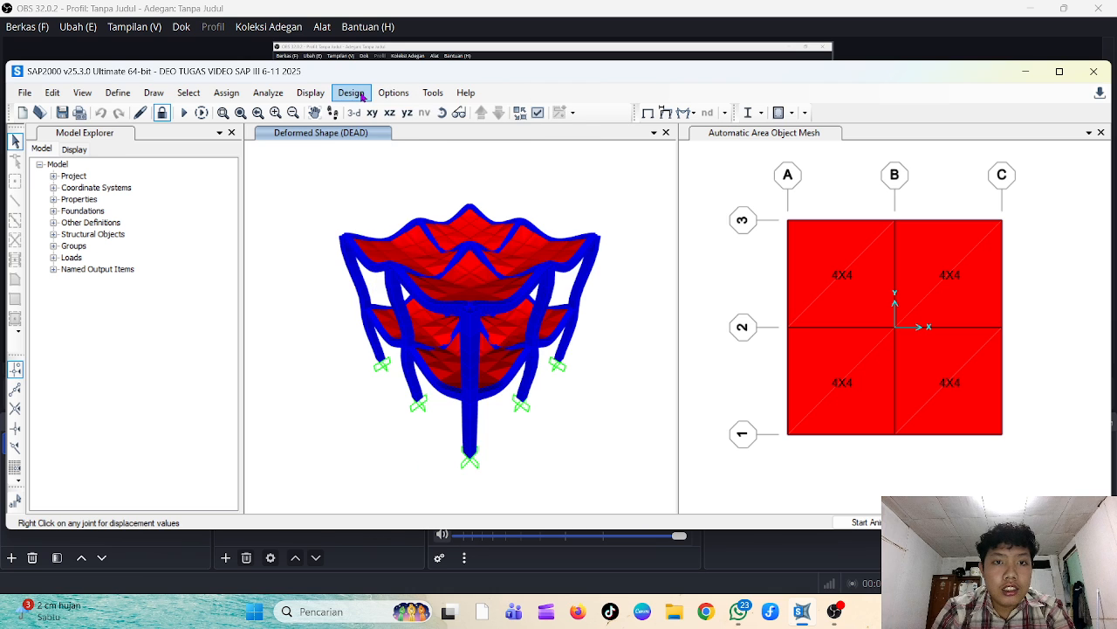
{"action": "left_click", "coordinate": [351, 93]}
{"action": "mouse_move", "coordinate": [359, 130]}
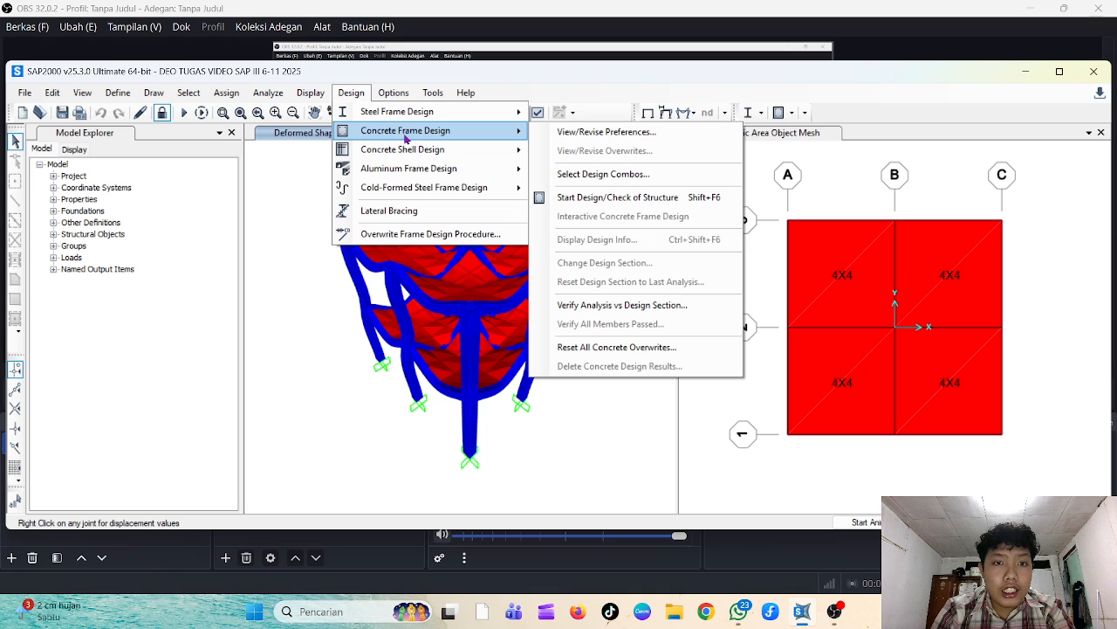
{"action": "left_click", "coordinate": [628, 197]}
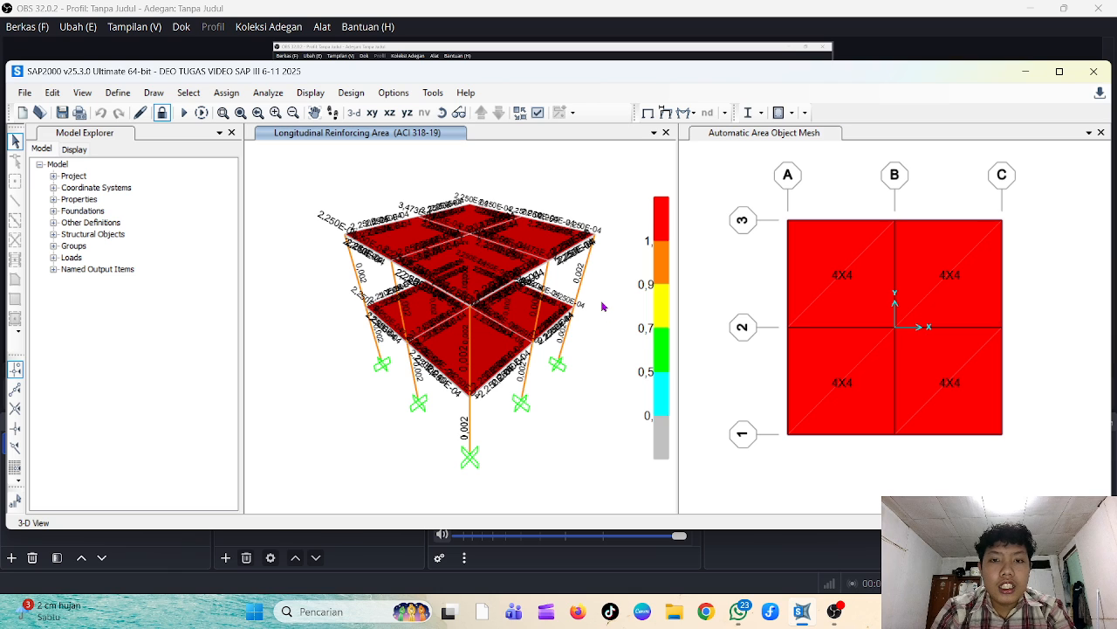
{"action": "scroll", "coordinate": [592, 280], "scroll_direction": "up", "scroll_amount": 3}
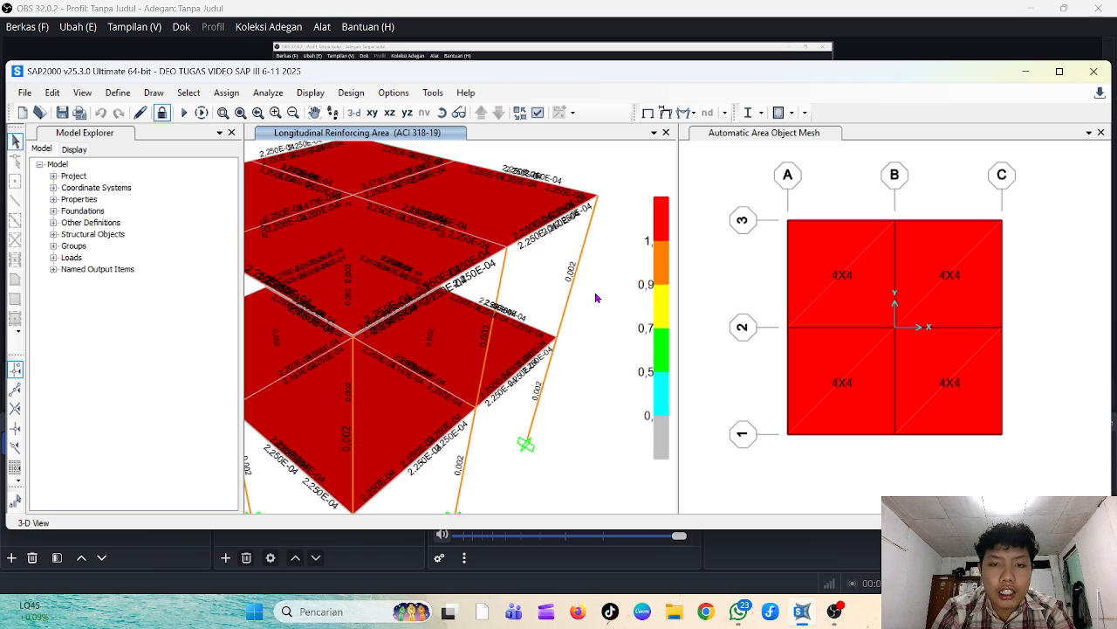
{"action": "scroll", "coordinate": [576, 277], "scroll_direction": "down", "scroll_amount": 3}
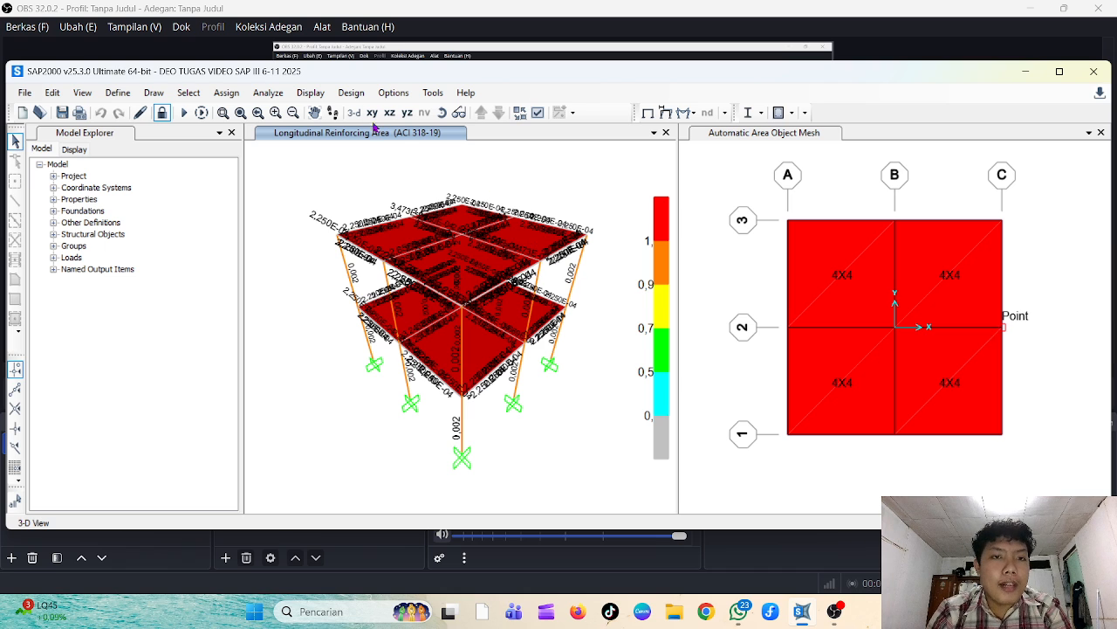
Display the tables for all Analysis Results and Design Data
{"action": "left_click", "coordinate": [310, 92]}
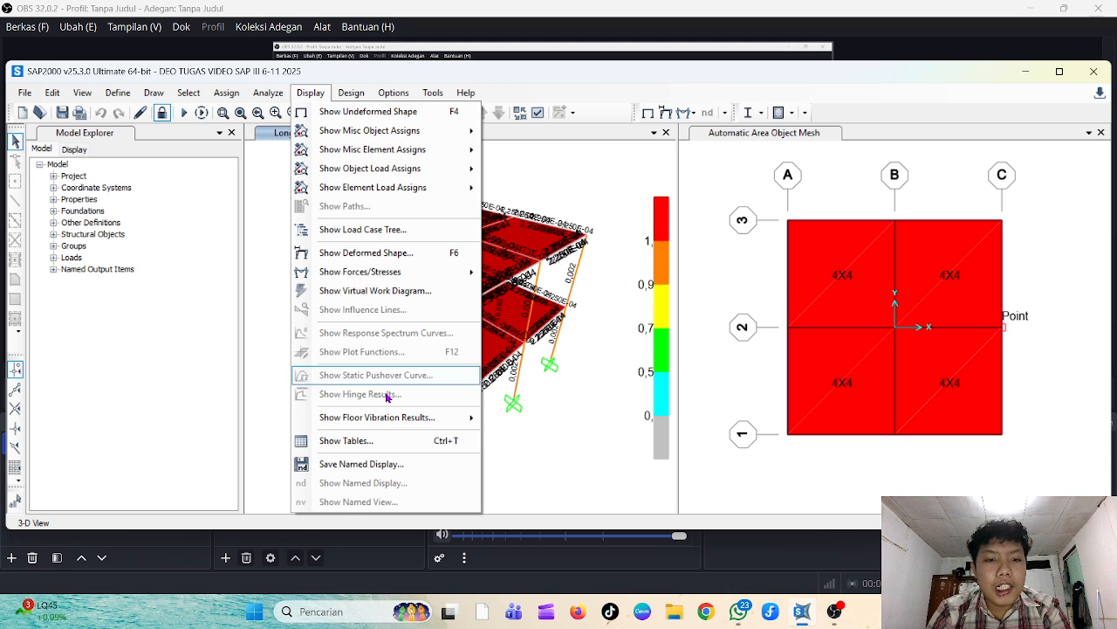
{"action": "left_click", "coordinate": [446, 443]}
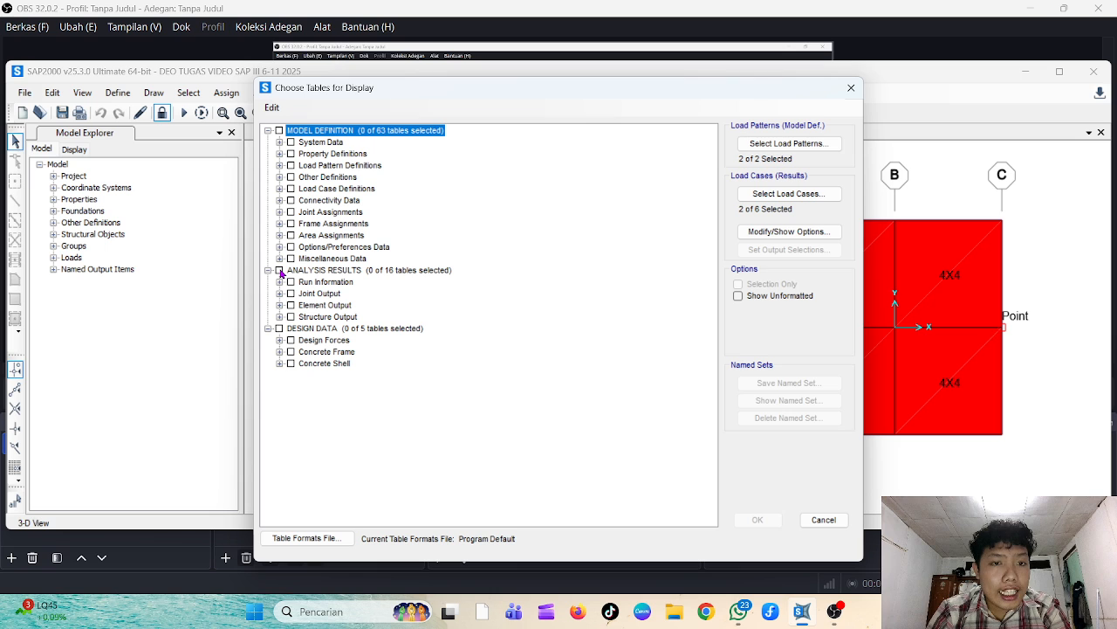
{"action": "left_click", "coordinate": [279, 271]}
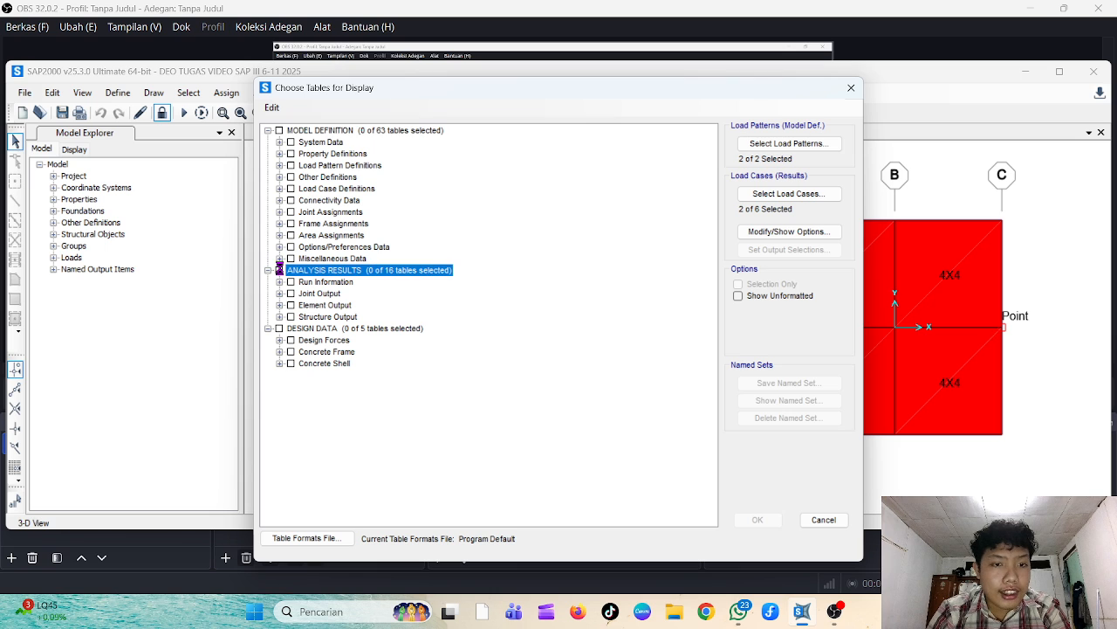
{"action": "left_click", "coordinate": [279, 328]}
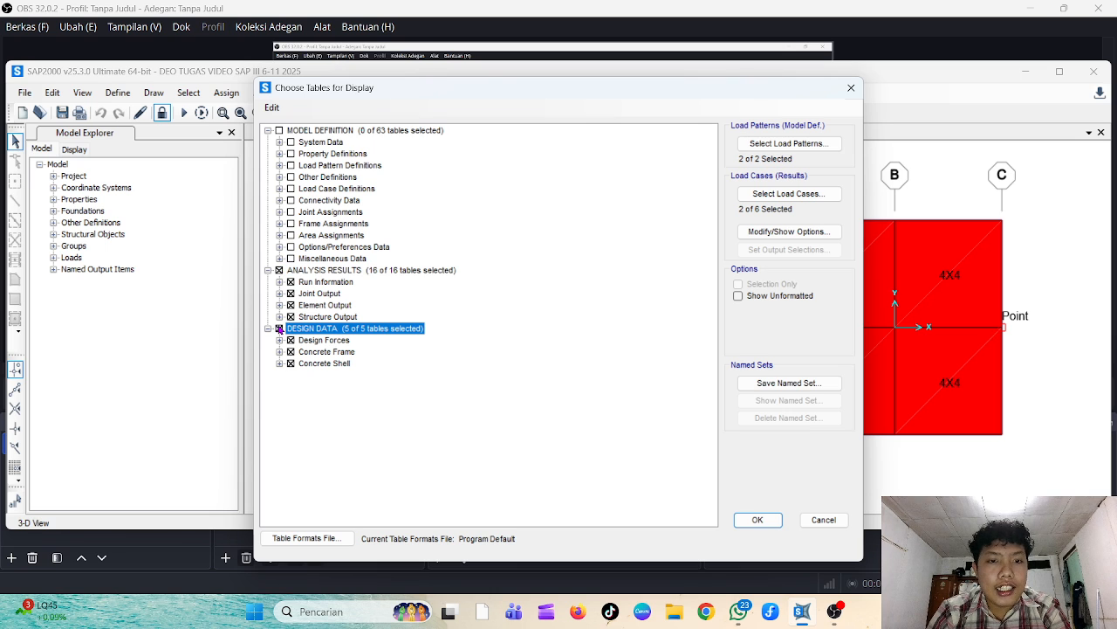
{"action": "left_click", "coordinate": [756, 520]}
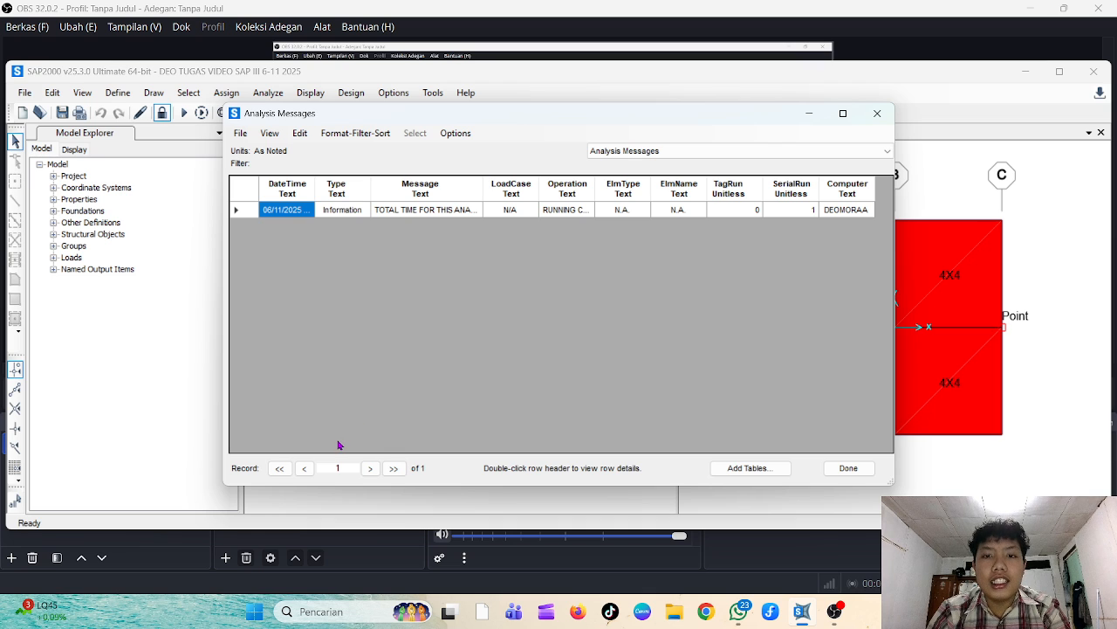
Export all result tables to Excel, close the table window, and bring up the exported workbook in Excel at full size
{"action": "left_click", "coordinate": [242, 134]}
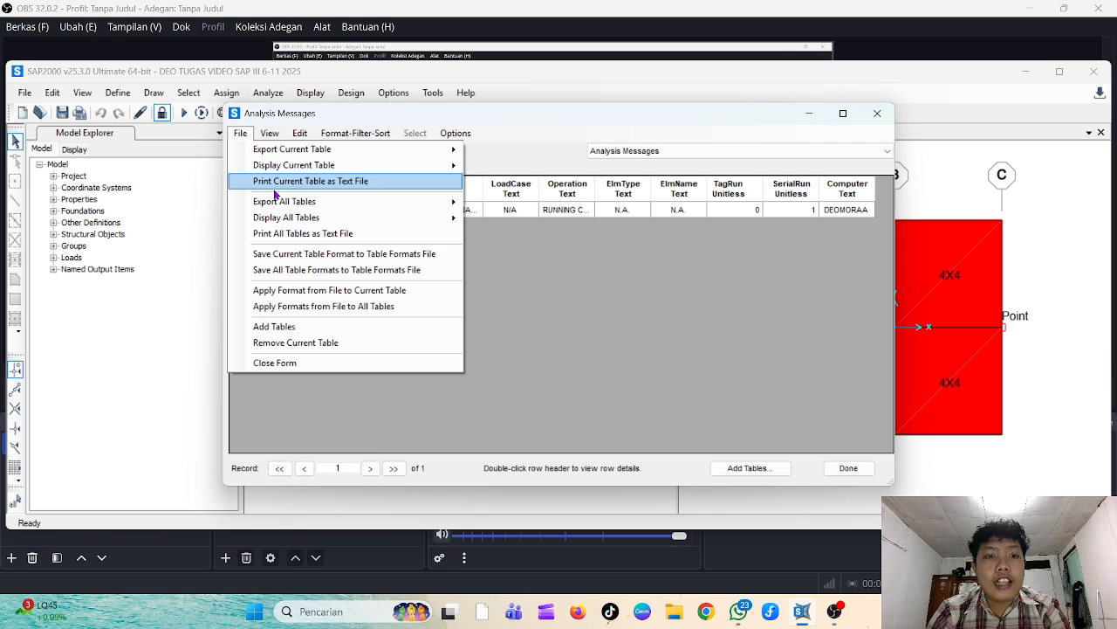
{"action": "mouse_move", "coordinate": [297, 201]}
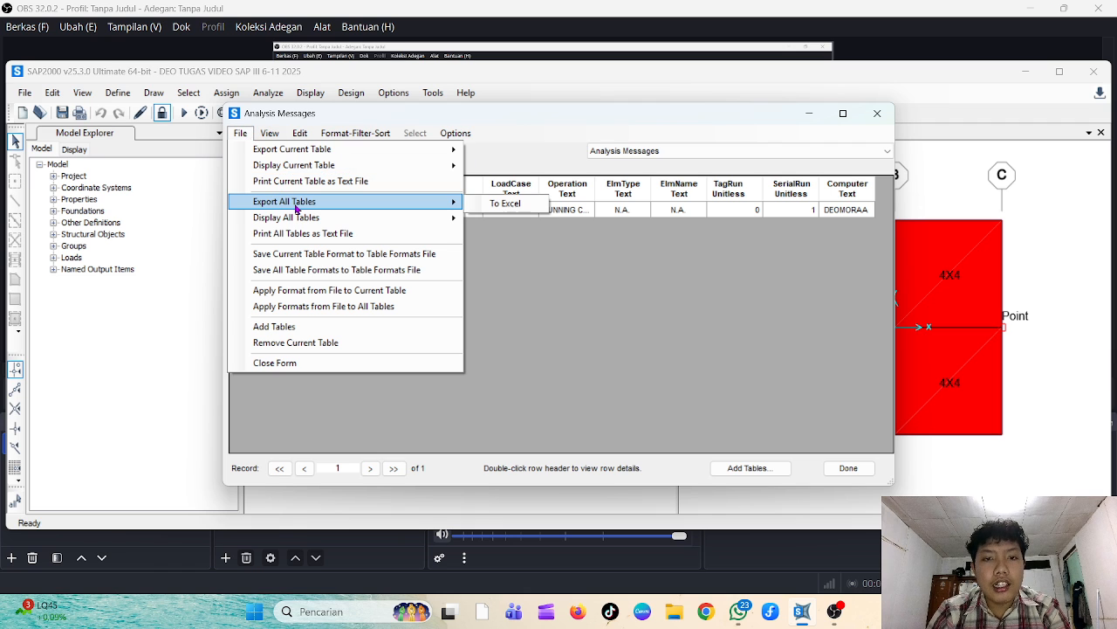
{"action": "left_click", "coordinate": [496, 206]}
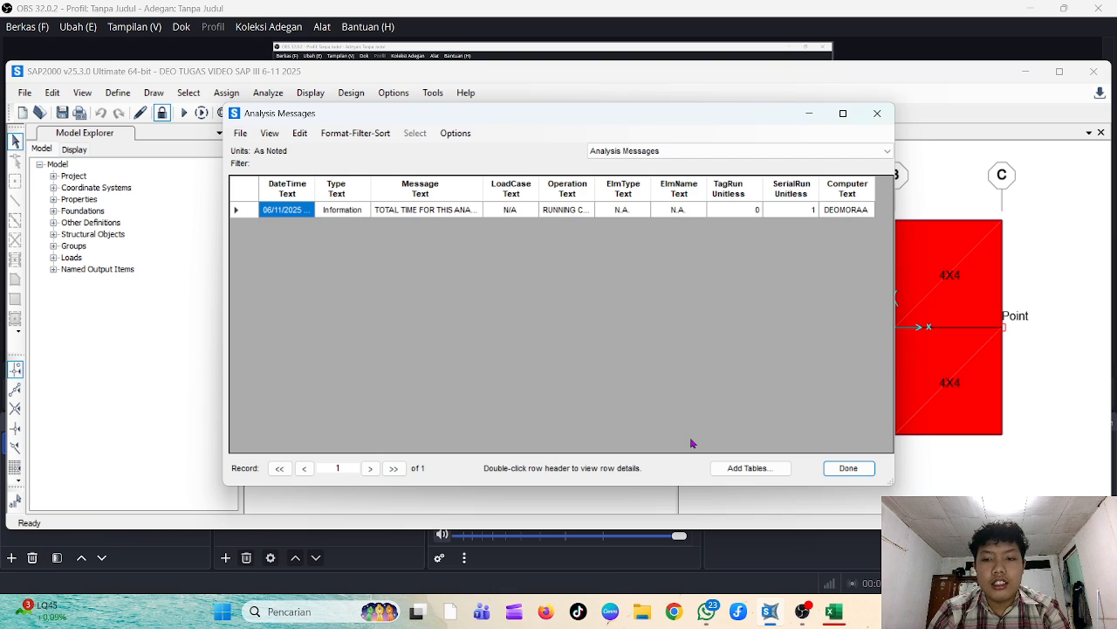
{"action": "left_click", "coordinate": [829, 480]}
{"action": "left_click", "coordinate": [836, 614]}
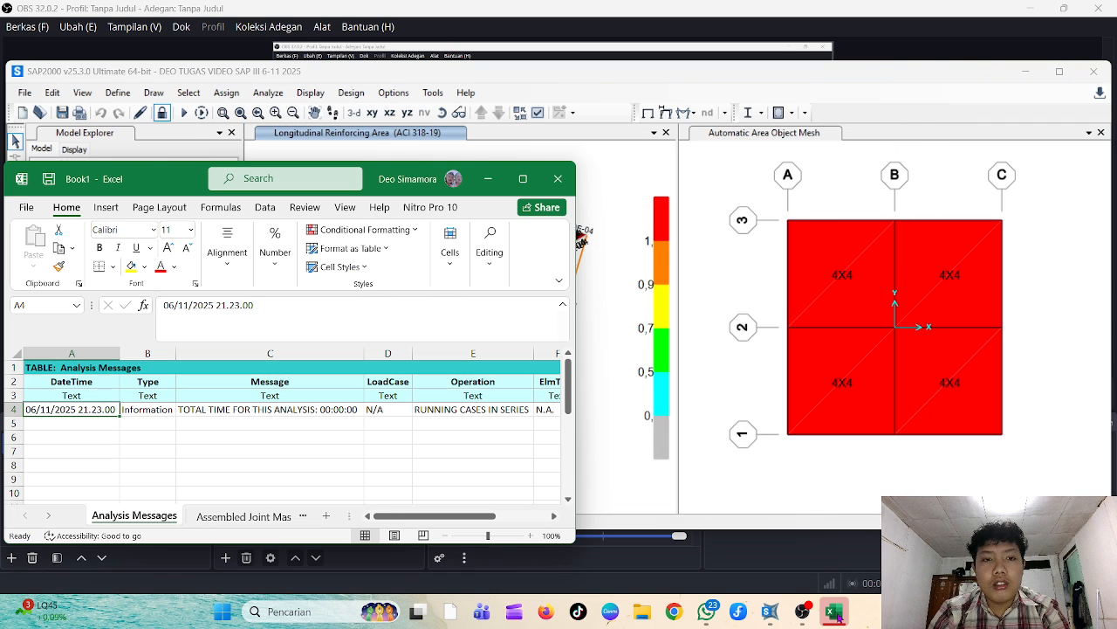
{"action": "double_click", "coordinate": [529, 179]}
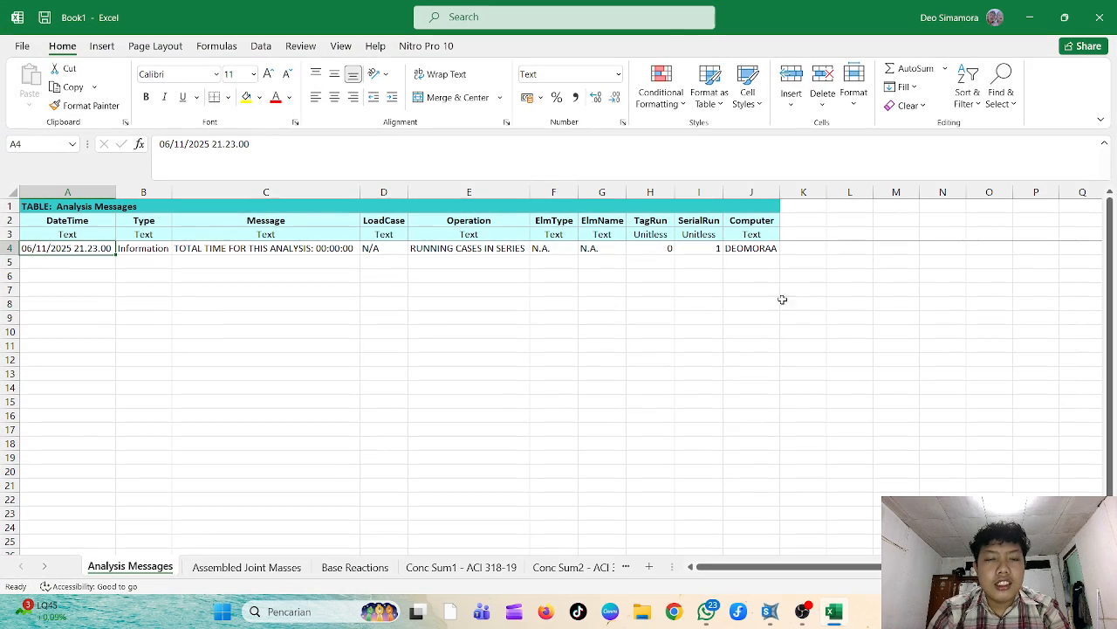
Look through the Assembled Joint Masses, Base Reactions, concrete design summary, and beam and column design force sheets
{"action": "left_click", "coordinate": [279, 568]}
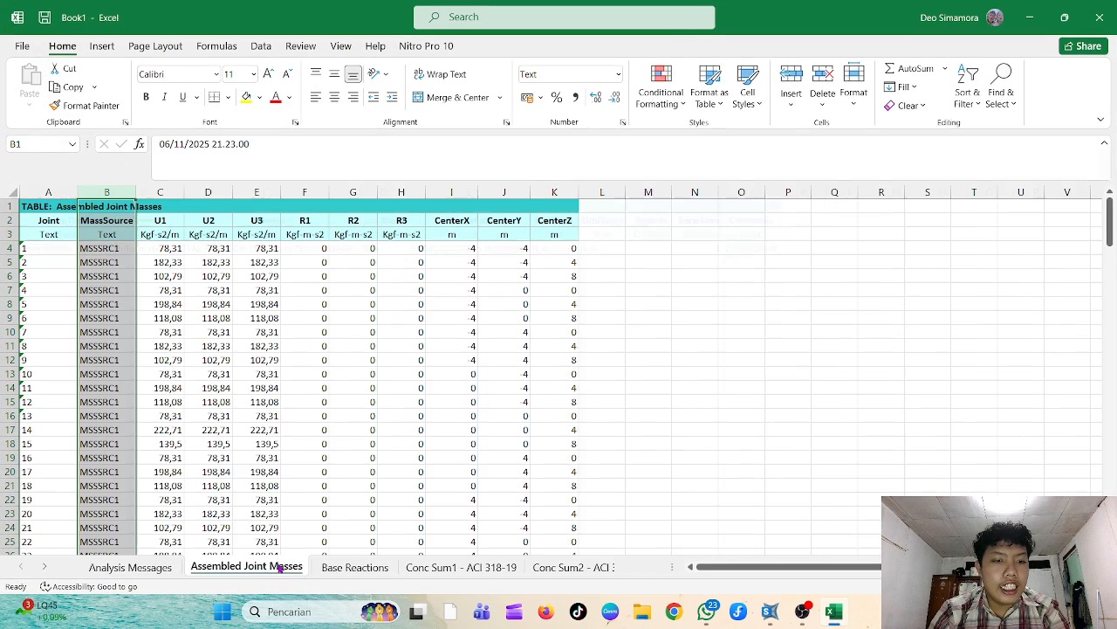
{"action": "left_click", "coordinate": [349, 568]}
{"action": "left_click", "coordinate": [461, 567]}
{"action": "left_click", "coordinate": [541, 568]}
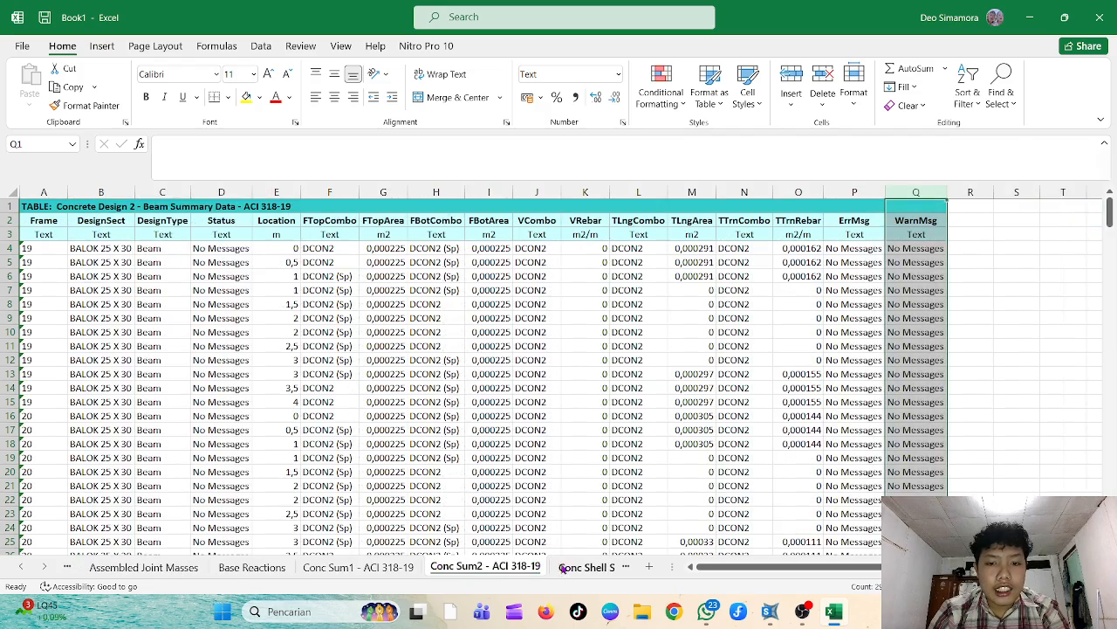
{"action": "left_click", "coordinate": [598, 567]}
{"action": "left_click", "coordinate": [585, 567]}
{"action": "left_click", "coordinate": [576, 568]}
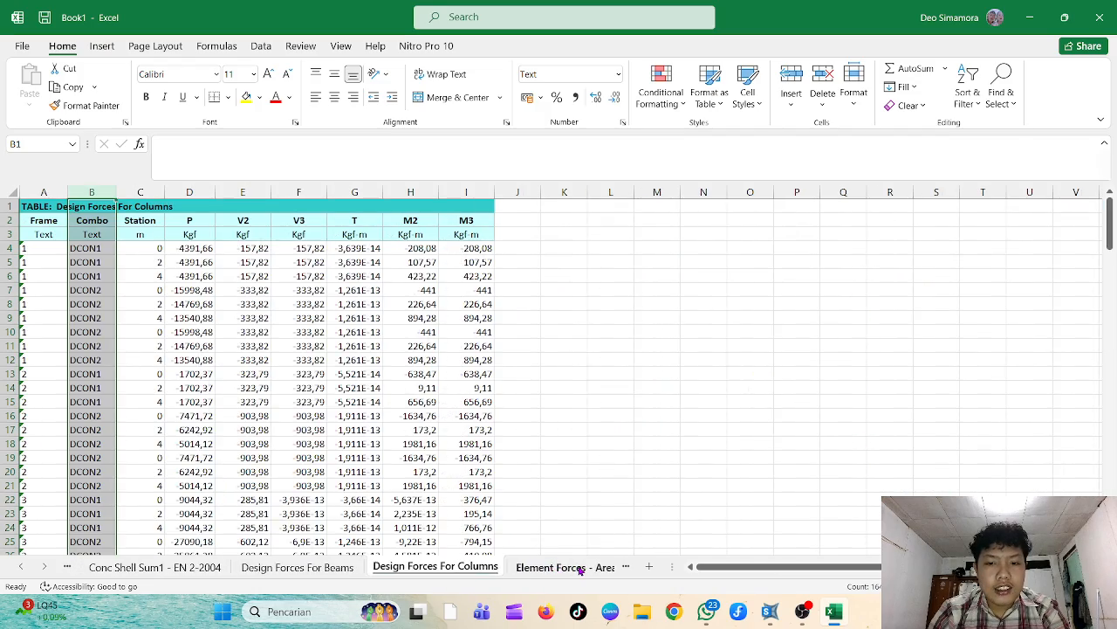
Look through the sheets of element forces, element joint forces, soil pressure, strains and stresses for area shells and frames
{"action": "left_click", "coordinate": [578, 568]}
{"action": "left_click", "coordinate": [559, 569]}
{"action": "left_click", "coordinate": [582, 568]}
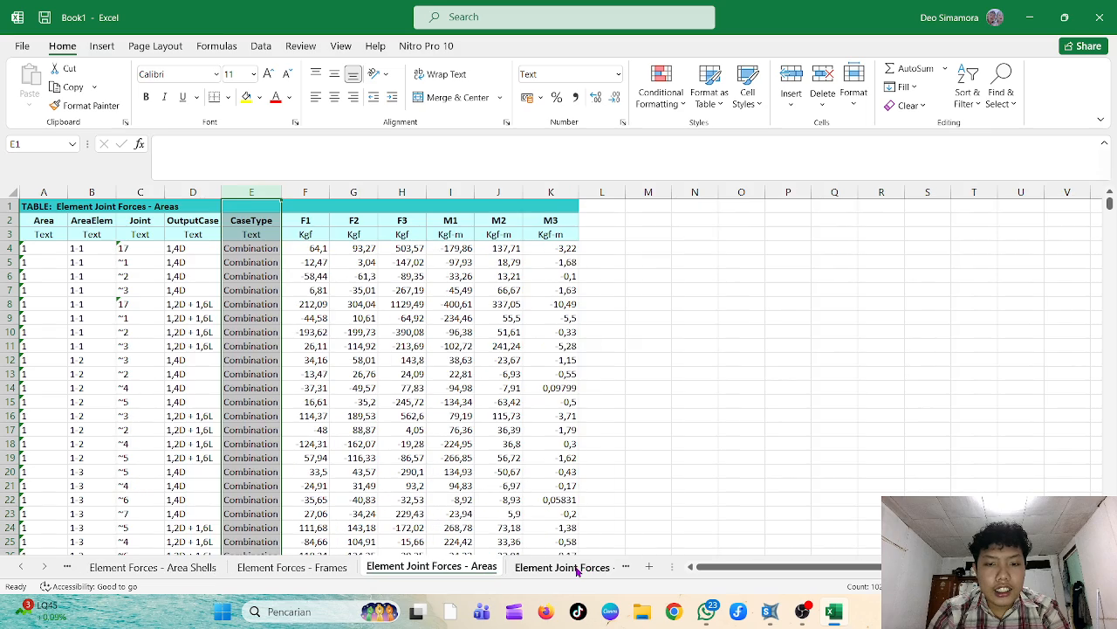
{"action": "left_click", "coordinate": [534, 569]}
{"action": "left_click", "coordinate": [542, 568]}
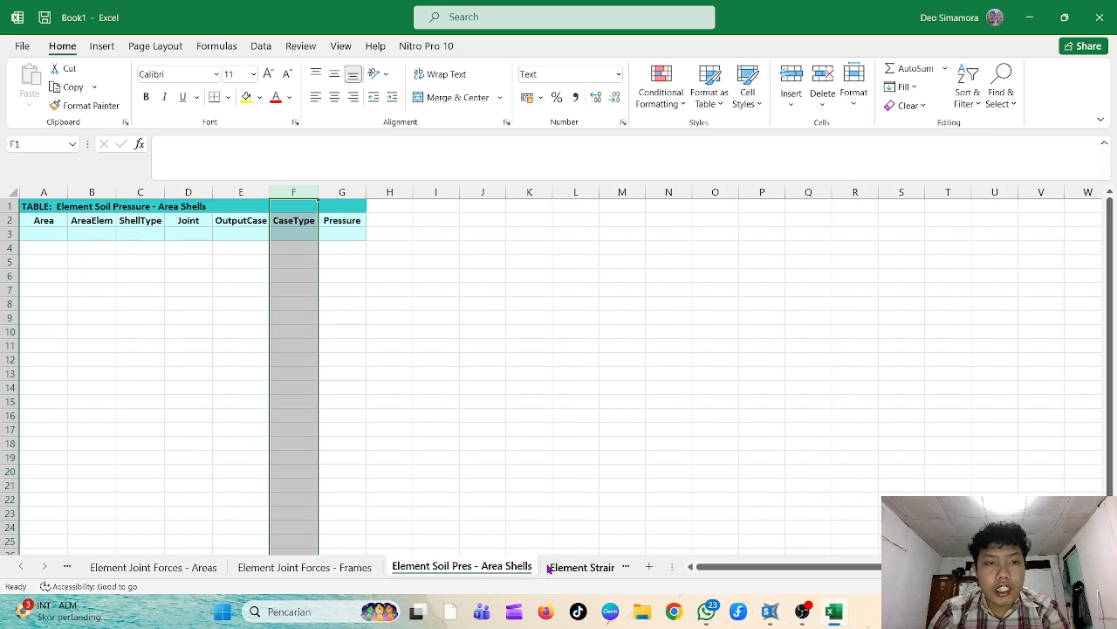
{"action": "left_click", "coordinate": [564, 568]}
{"action": "left_click", "coordinate": [566, 568]}
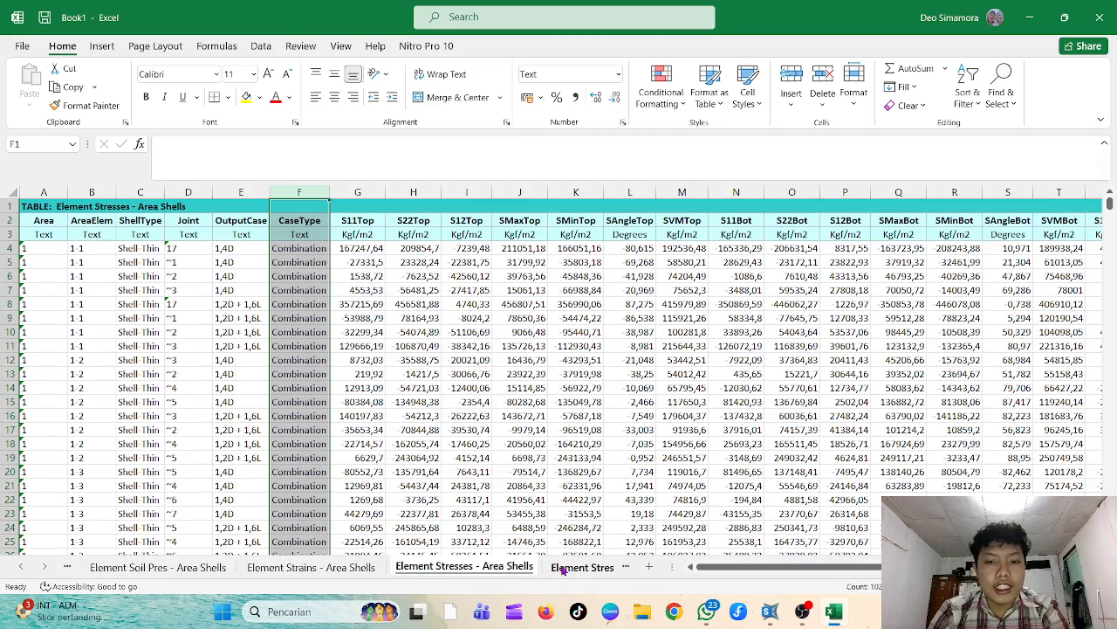
{"action": "left_click", "coordinate": [563, 569]}
Examine the Joint Displacements, Joint Reactions and Objects And Elements sheets, and close the workbook without saving it
{"action": "left_click", "coordinate": [547, 568]}
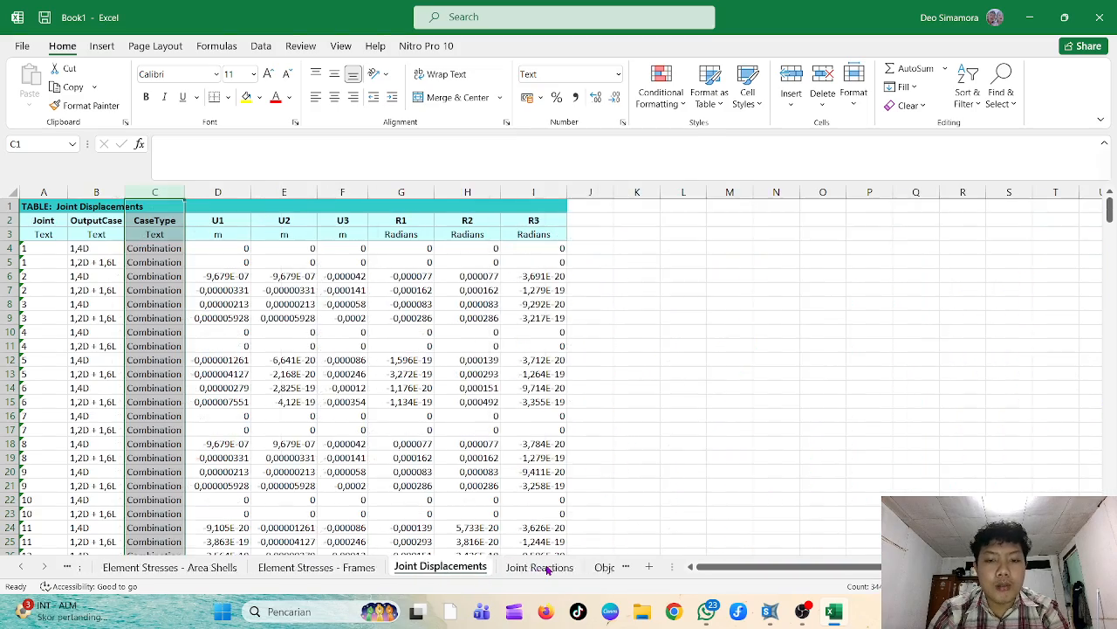
{"action": "left_click", "coordinate": [543, 568]}
{"action": "left_click", "coordinate": [567, 568]}
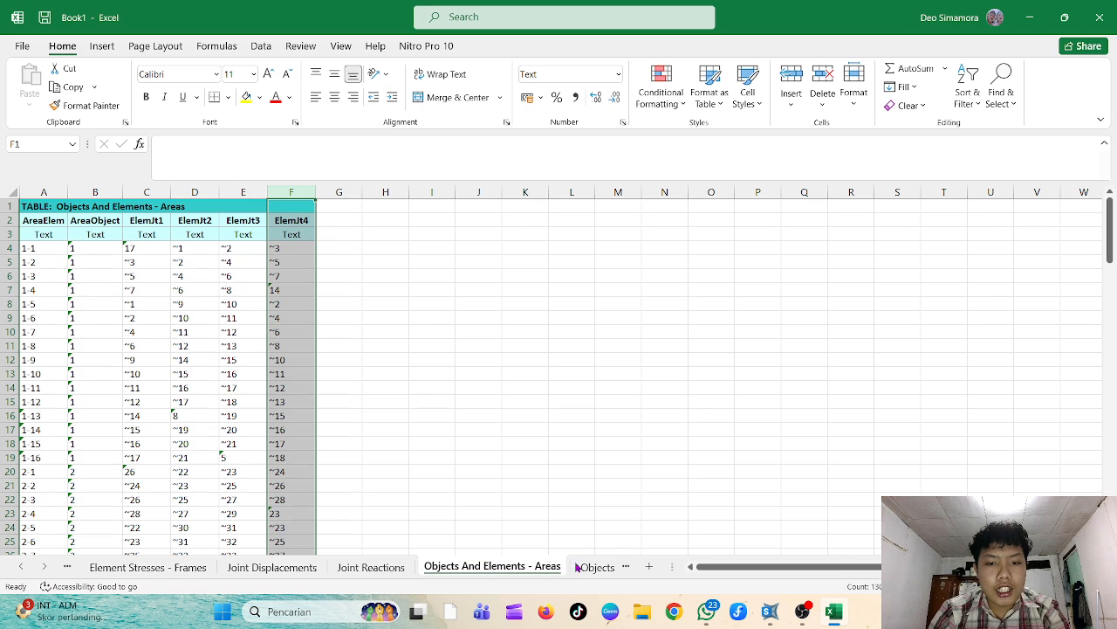
{"action": "left_click", "coordinate": [579, 567]}
{"action": "left_click", "coordinate": [403, 569]}
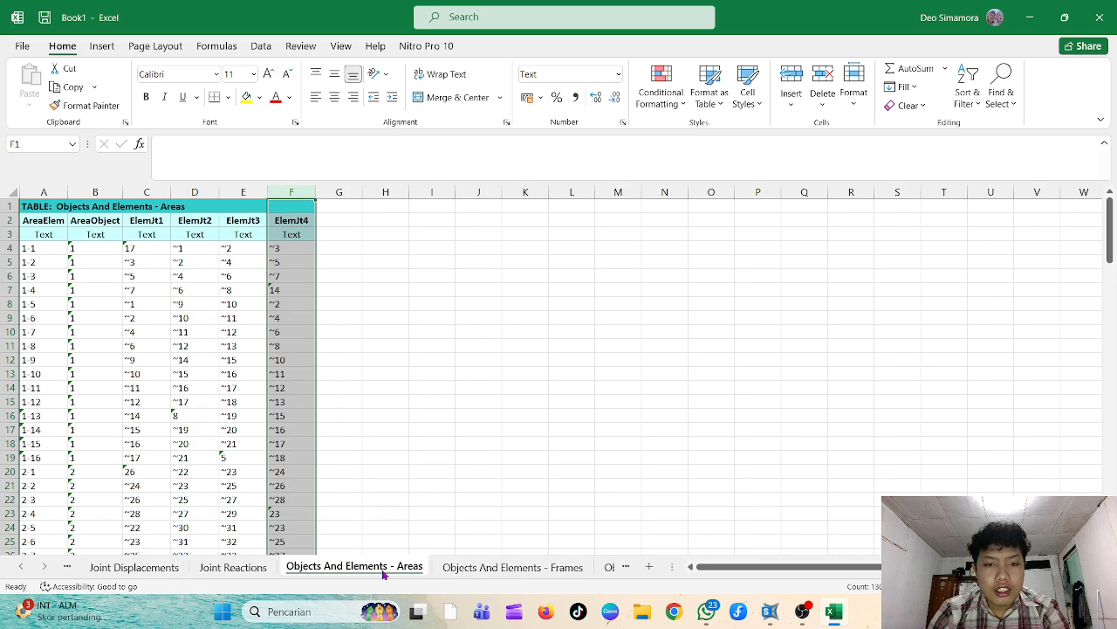
{"action": "left_click", "coordinate": [229, 568]}
{"action": "left_click", "coordinate": [95, 570]}
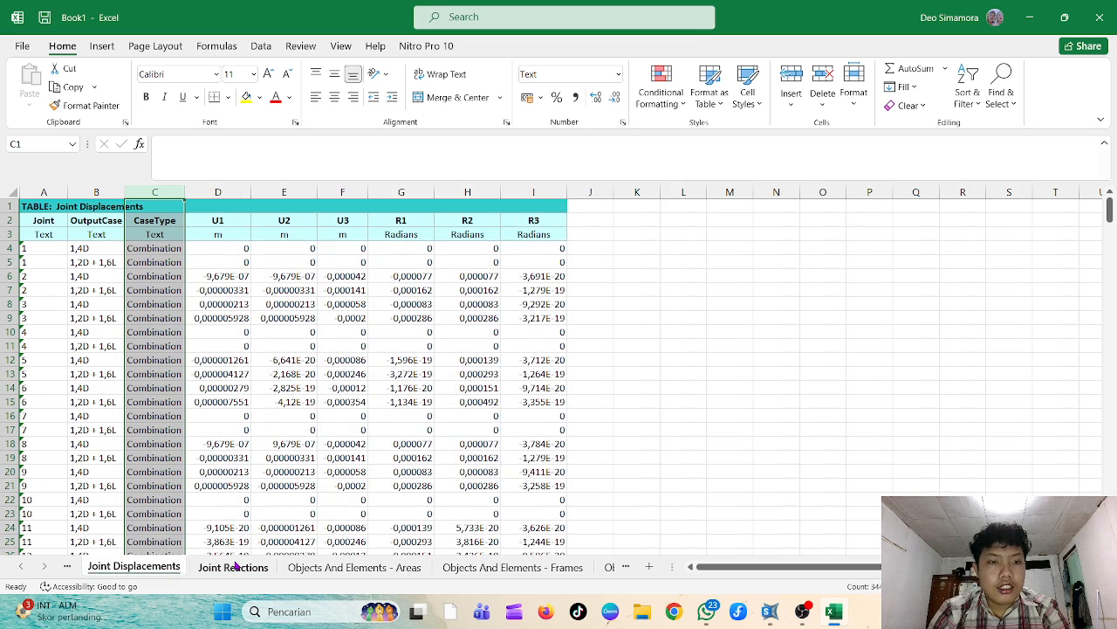
{"action": "scroll", "coordinate": [524, 568], "scroll_direction": "down", "scroll_amount": 6}
{"action": "scroll", "coordinate": [552, 524], "scroll_direction": "down", "scroll_amount": 6}
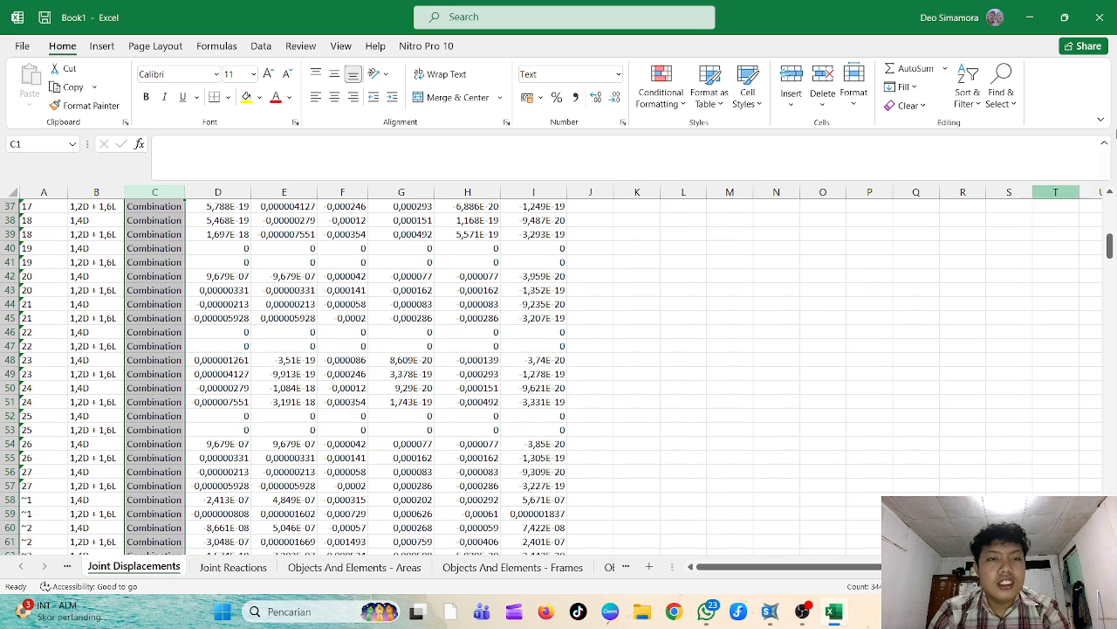
{"action": "left_click", "coordinate": [1099, 17]}
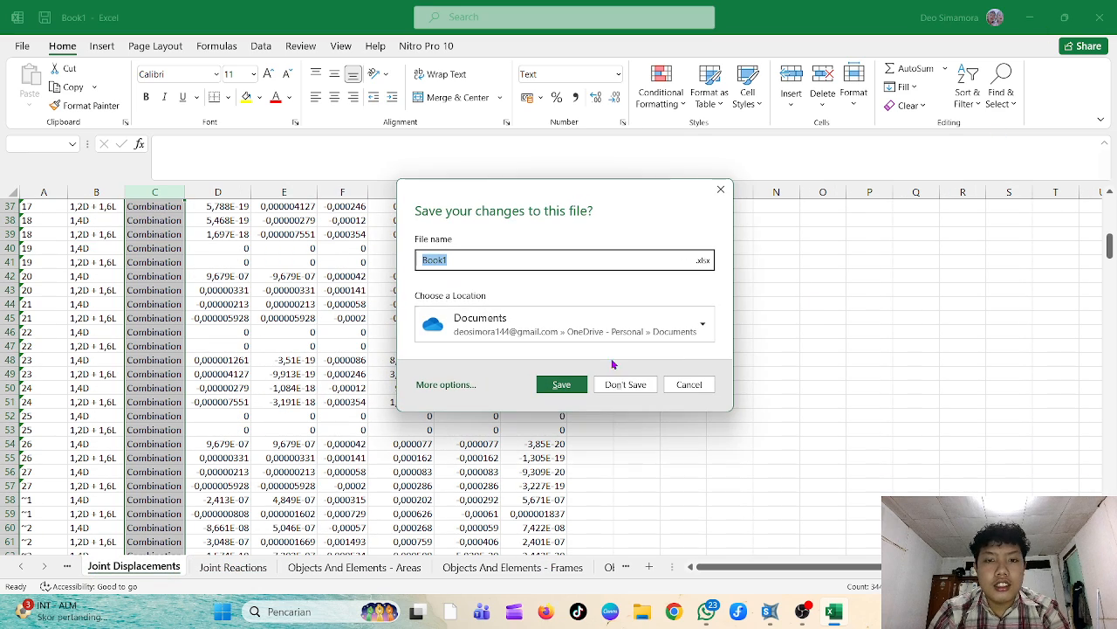
{"action": "left_click", "coordinate": [622, 385]}
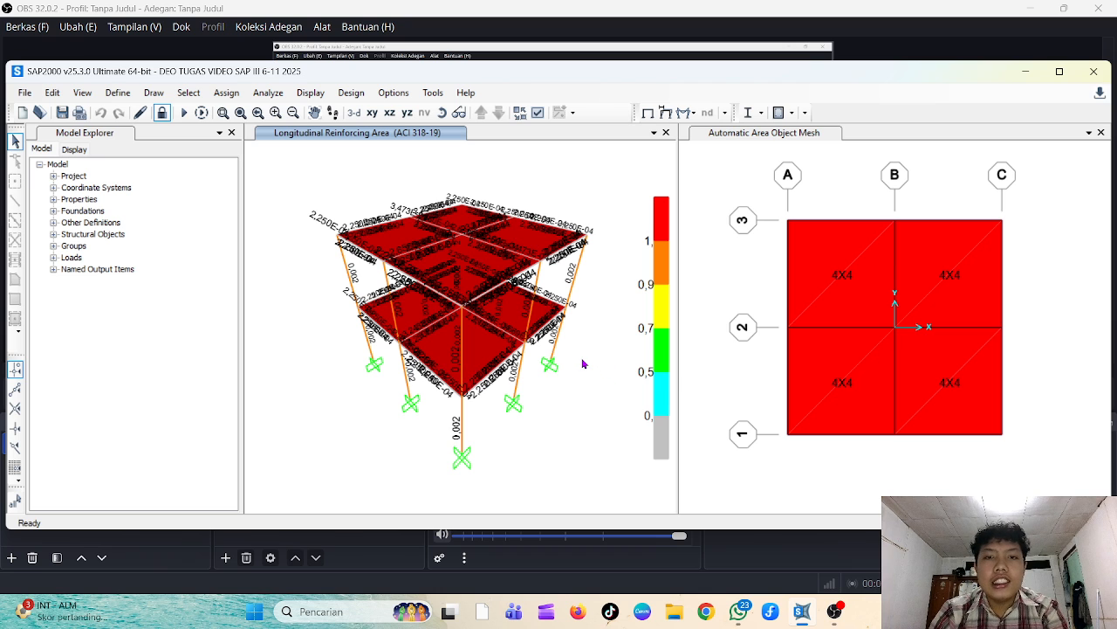
Create a rich text report in the Unduhan folder, named with the author's first name followed by "TUGAS VIDEO SAP 3 6-11-25"
{"action": "left_click", "coordinate": [29, 94]}
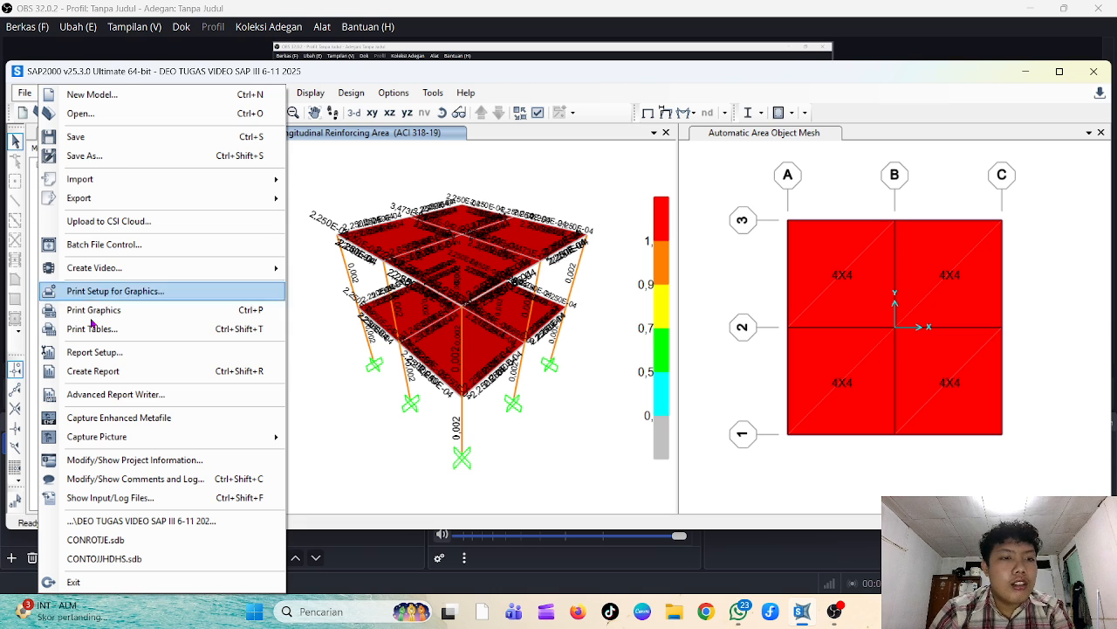
{"action": "left_click", "coordinate": [188, 378]}
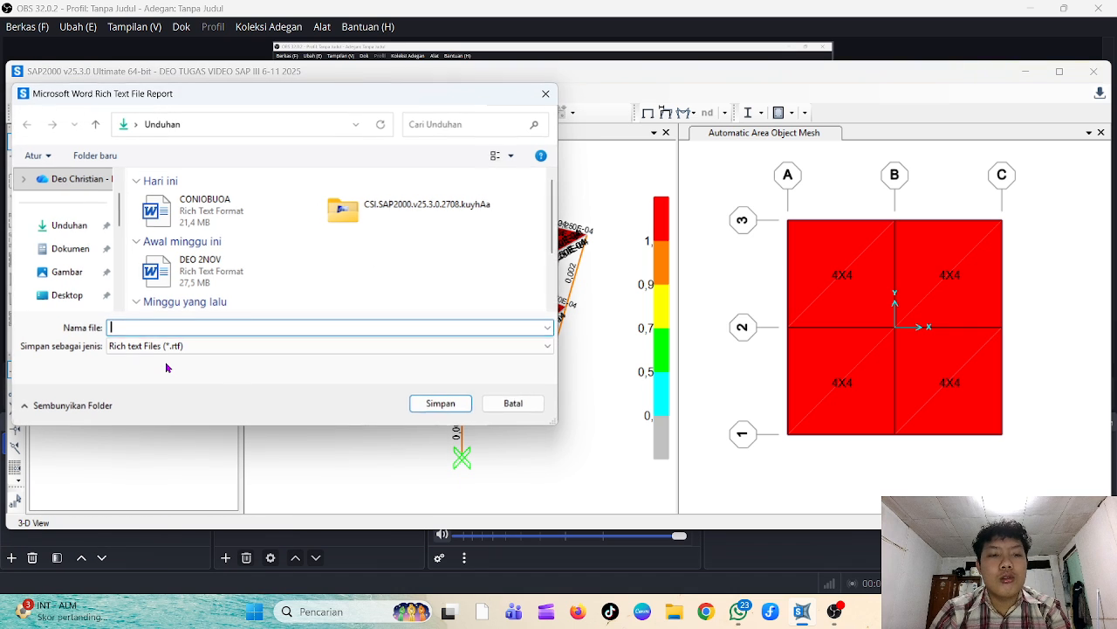
{"action": "left_click", "coordinate": [87, 226]}
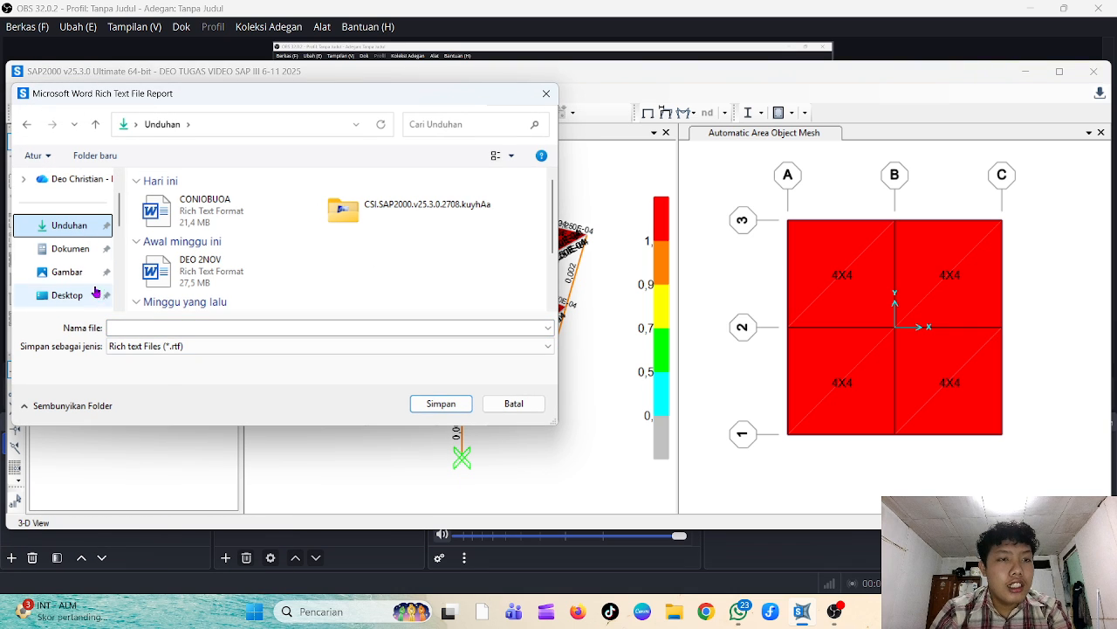
{"action": "left_click", "coordinate": [237, 326]}
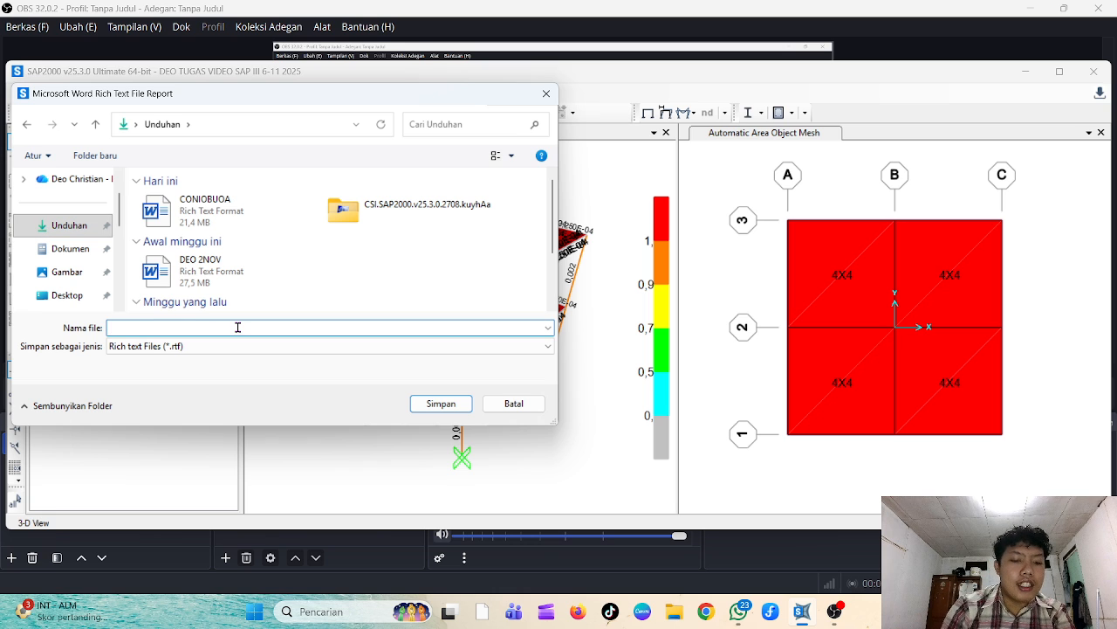
{"action": "type", "text": "DEO TU"}
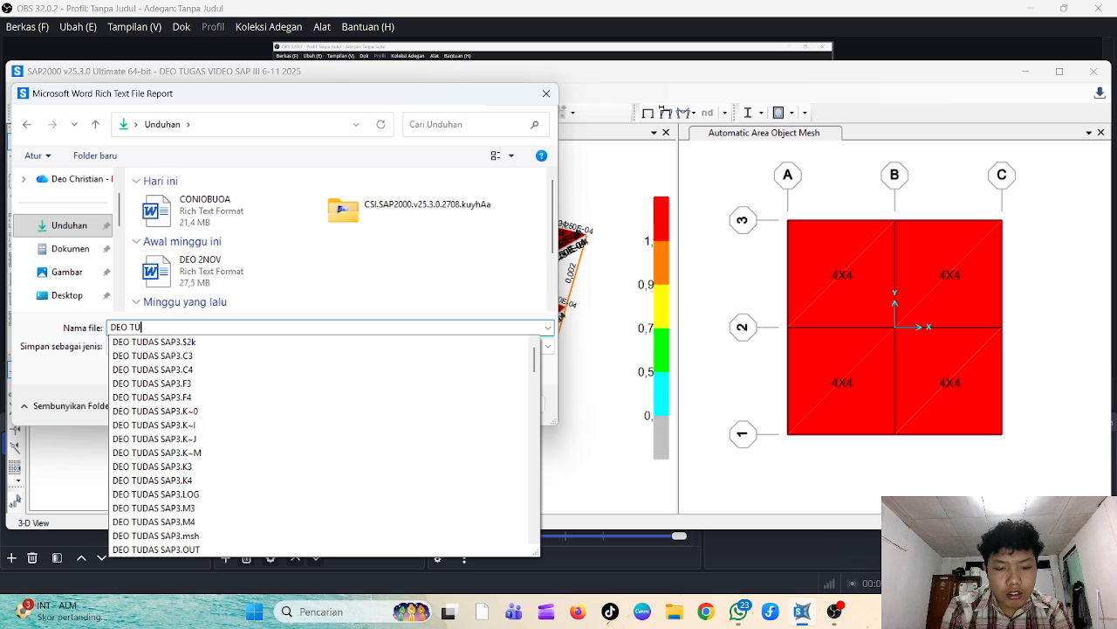
{"action": "type", "text": "GAS "}
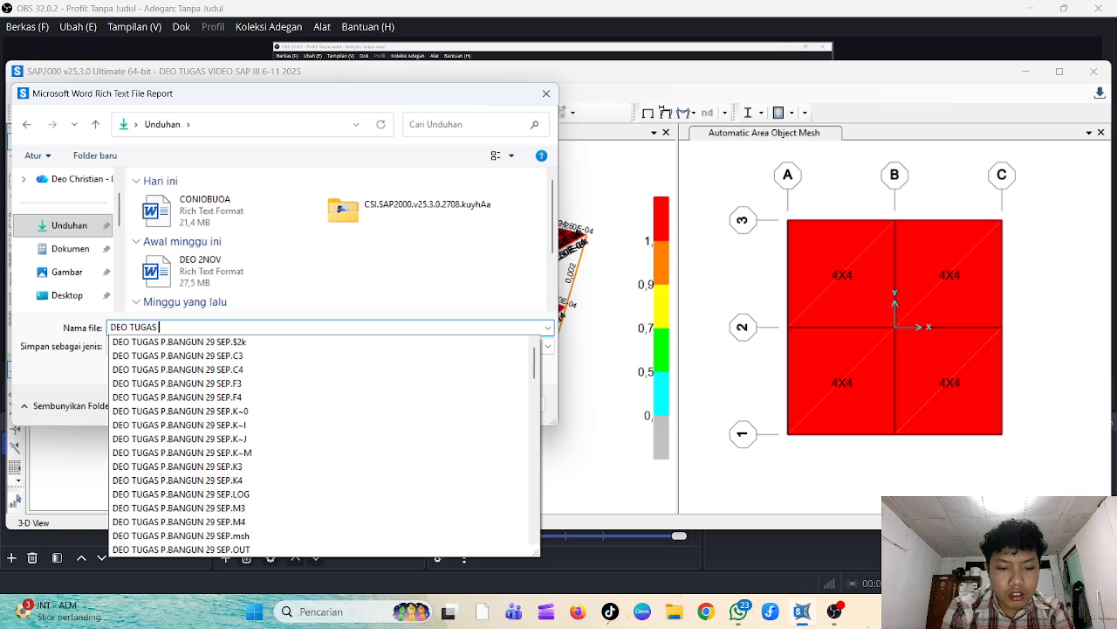
{"action": "type", "text": "VIDEI"}
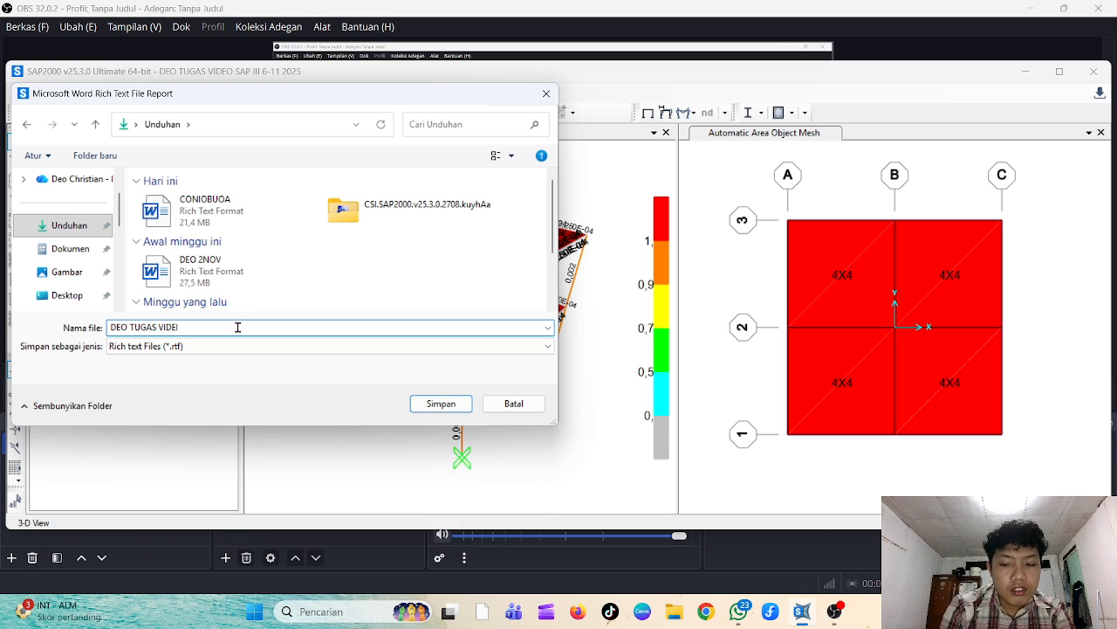
{"action": "key", "text": "BackSpace"}
{"action": "type", "text": "O S"}
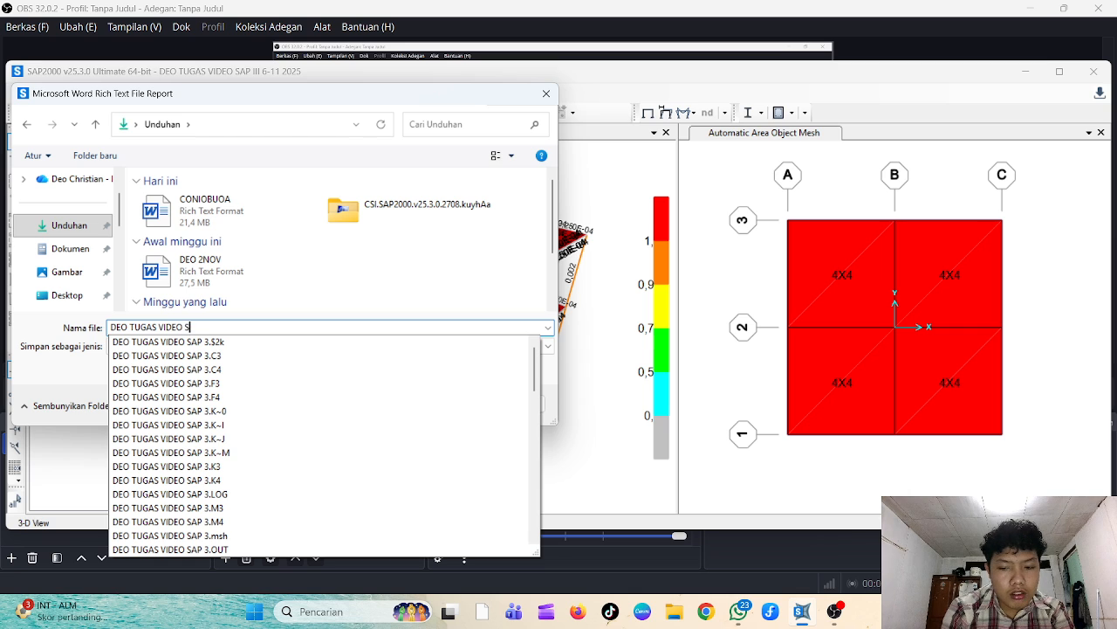
{"action": "type", "text": "AP"}
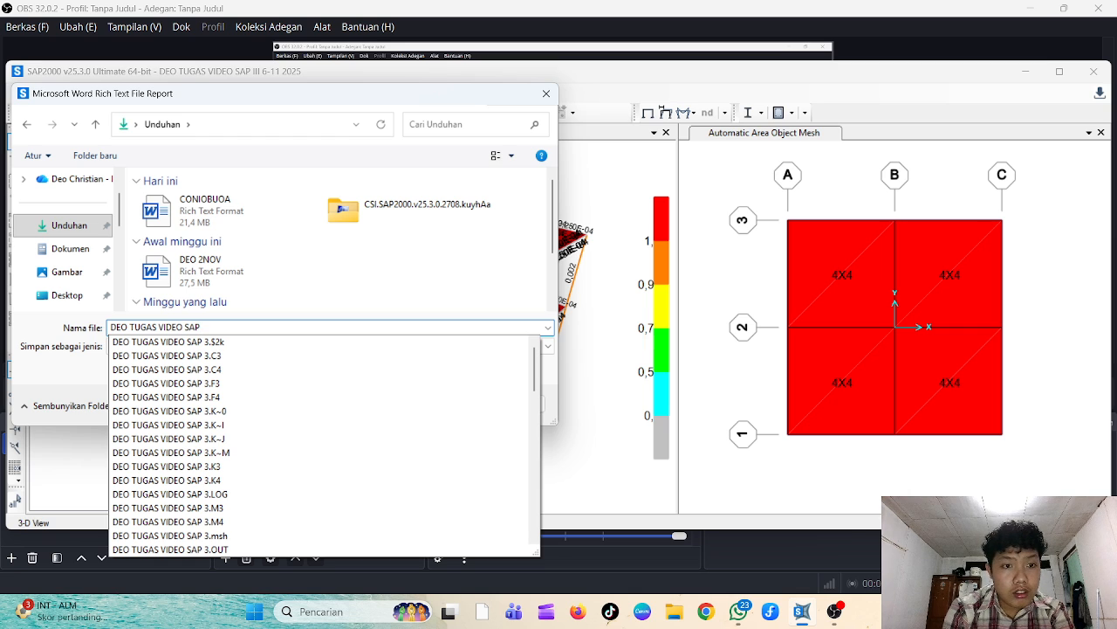
{"action": "type", "text": " 3"}
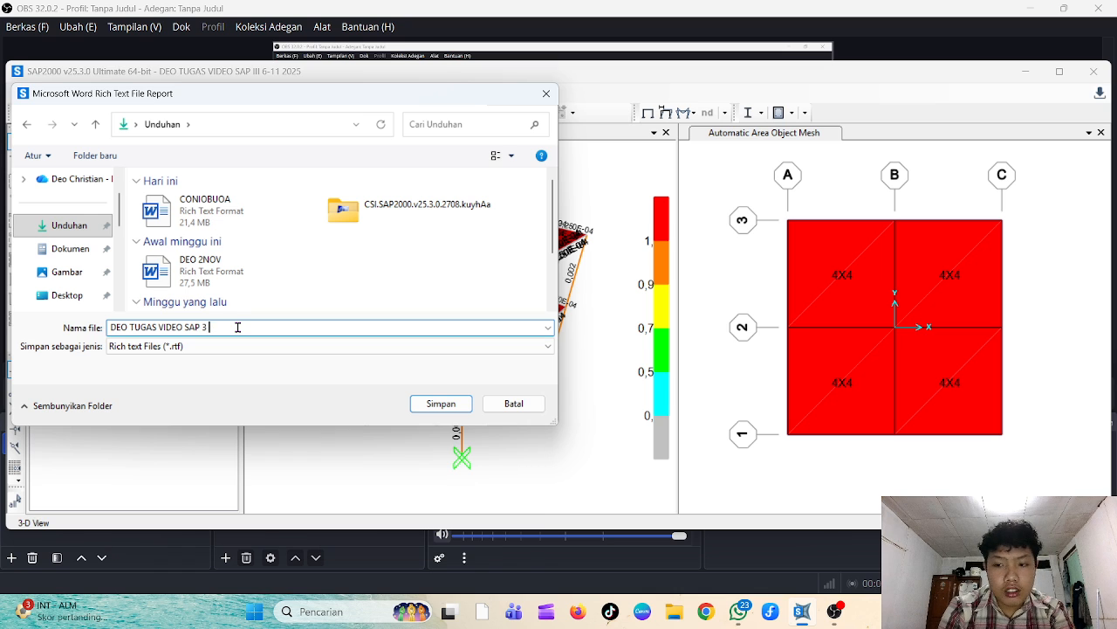
{"action": "type", "text": " 6"}
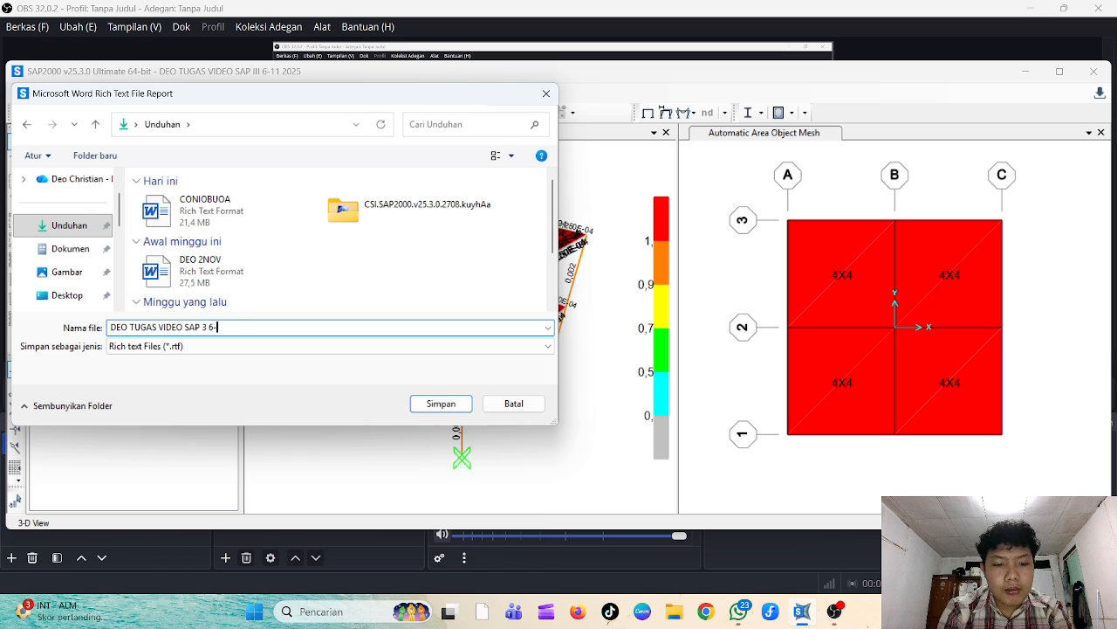
{"action": "type", "text": "-11-"}
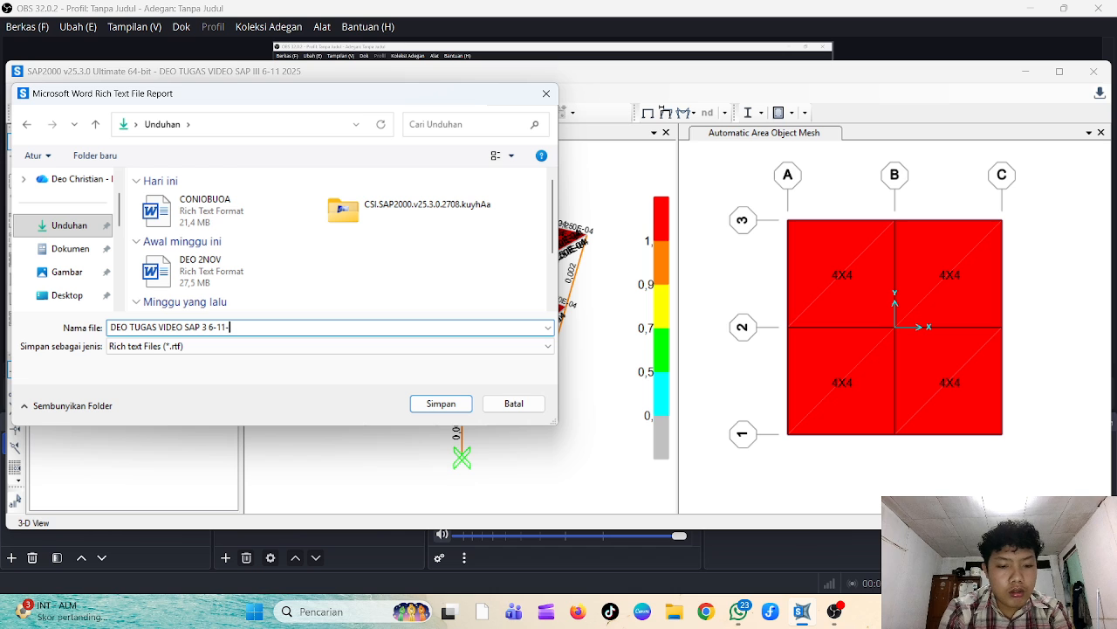
{"action": "type", "text": "25"}
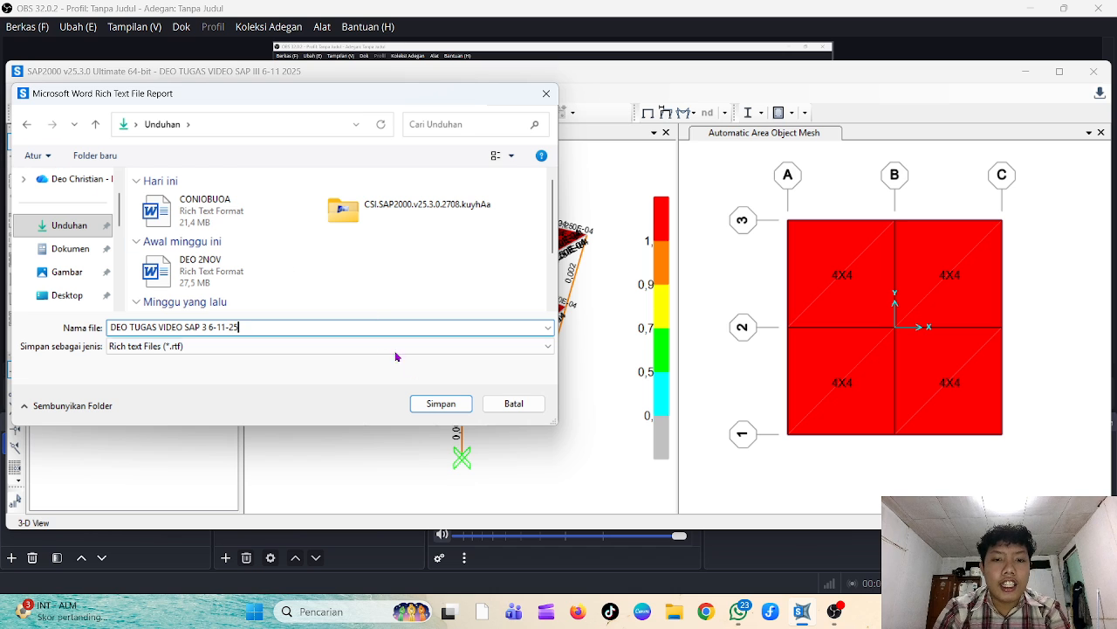
{"action": "left_click", "coordinate": [441, 403]}
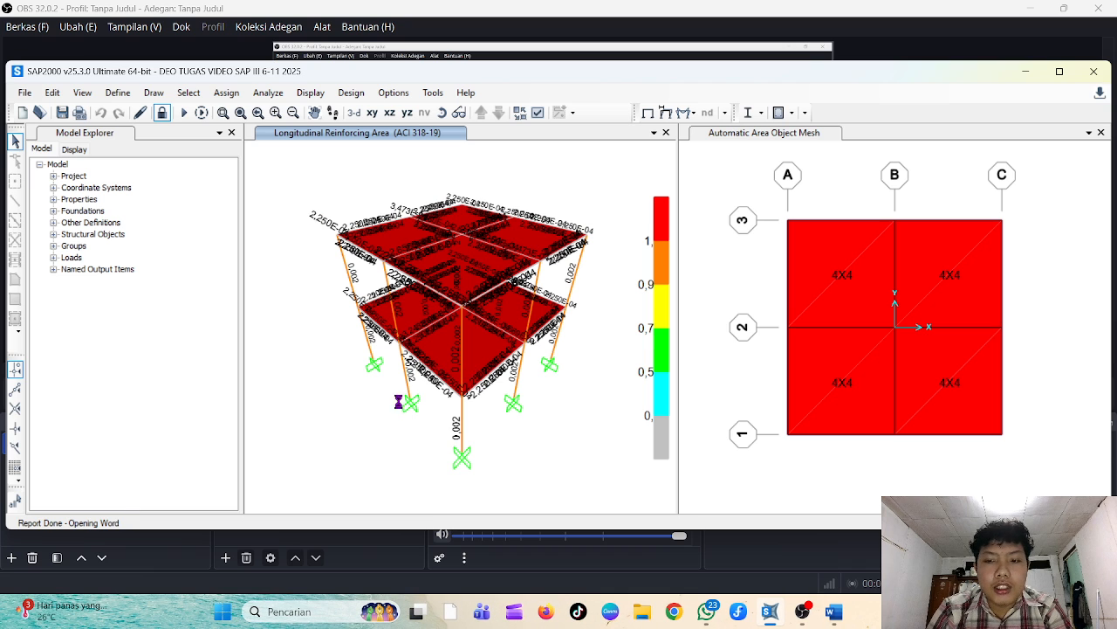
Switch to Word and look through the generated analysis report's title page, contents, model geometry and joint tables
{"action": "left_click", "coordinate": [841, 617]}
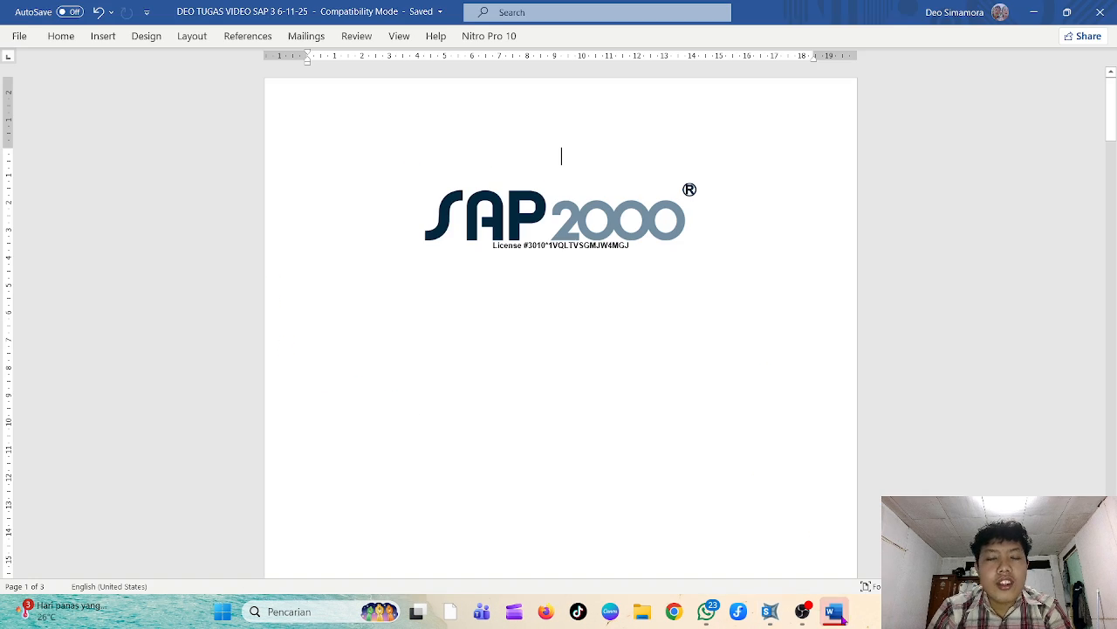
{"action": "scroll", "coordinate": [549, 199], "scroll_direction": "down", "scroll_amount": 2}
{"action": "scroll", "coordinate": [549, 199], "scroll_direction": "down", "scroll_amount": 15}
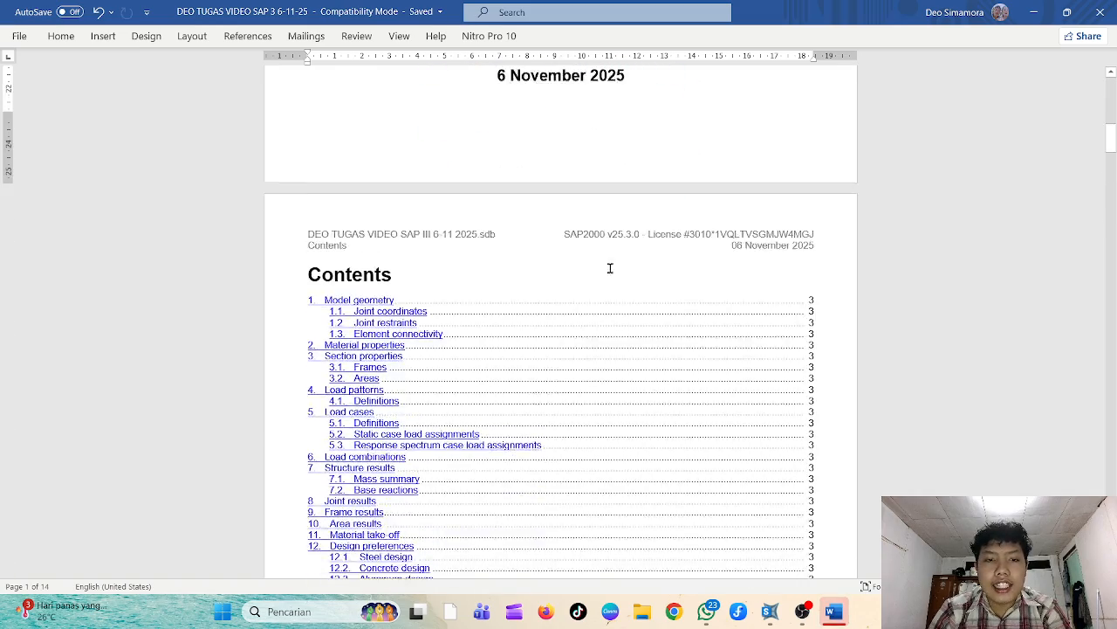
{"action": "scroll", "coordinate": [634, 277], "scroll_direction": "down", "scroll_amount": 8}
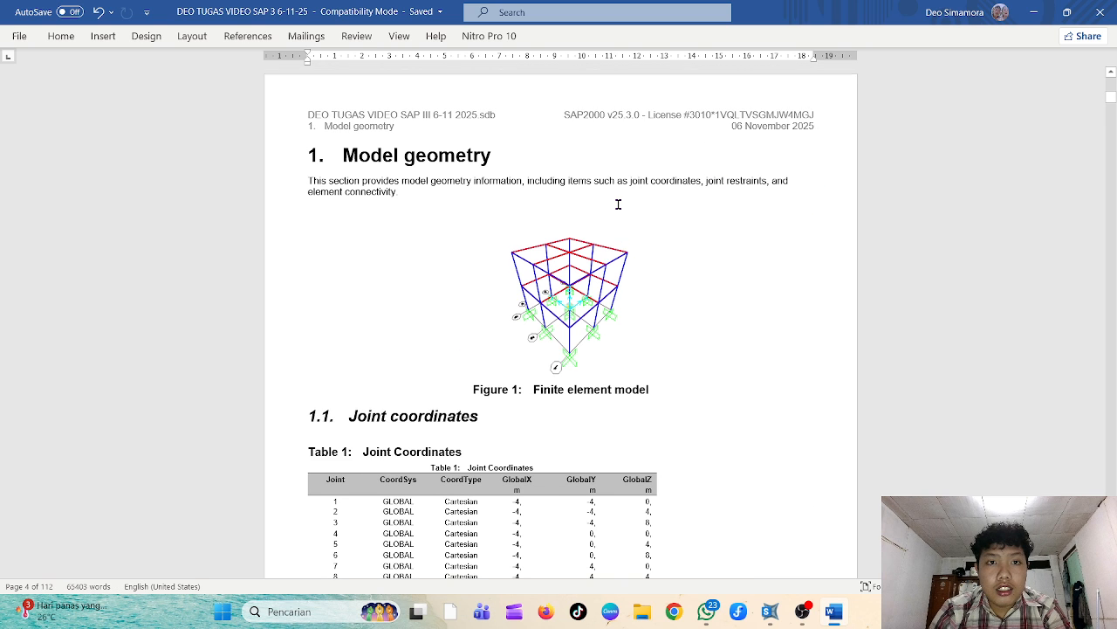
{"action": "scroll", "coordinate": [564, 219], "scroll_direction": "down", "scroll_amount": 15}
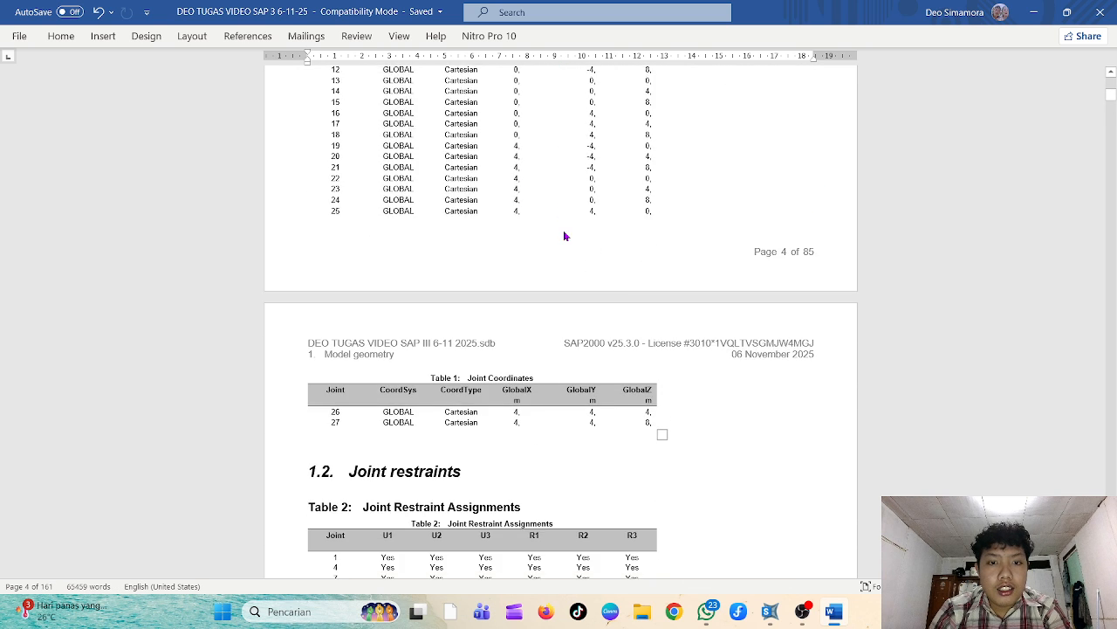
{"action": "left_click_drag", "start_coordinate": [1107, 104], "coordinate": [1107, 80]}
{"action": "scroll", "coordinate": [684, 218], "scroll_direction": "down", "scroll_amount": 15}
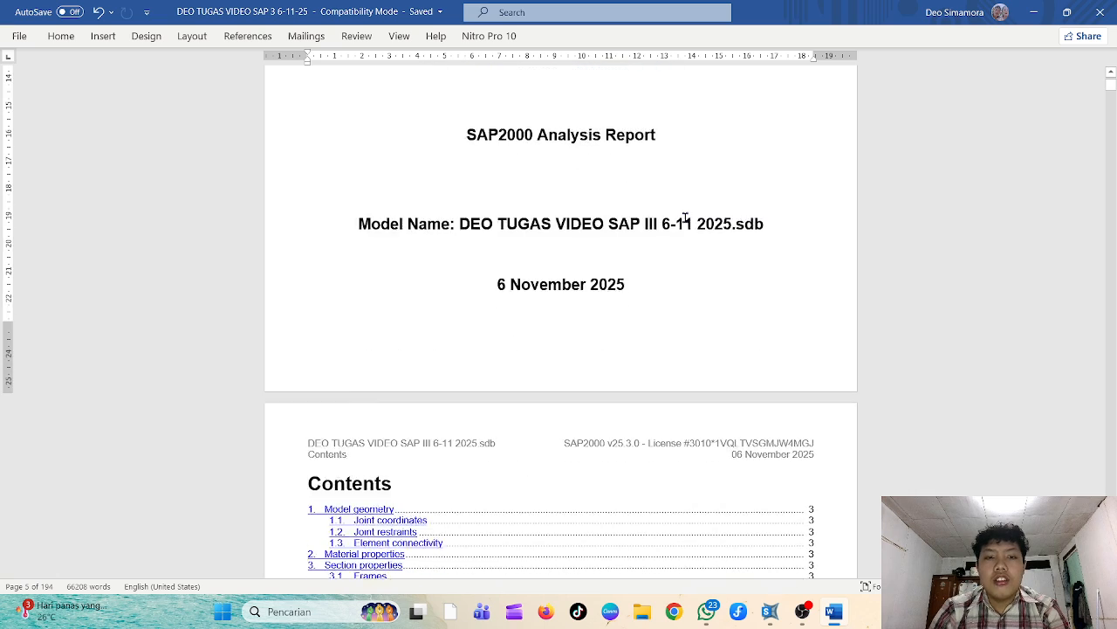